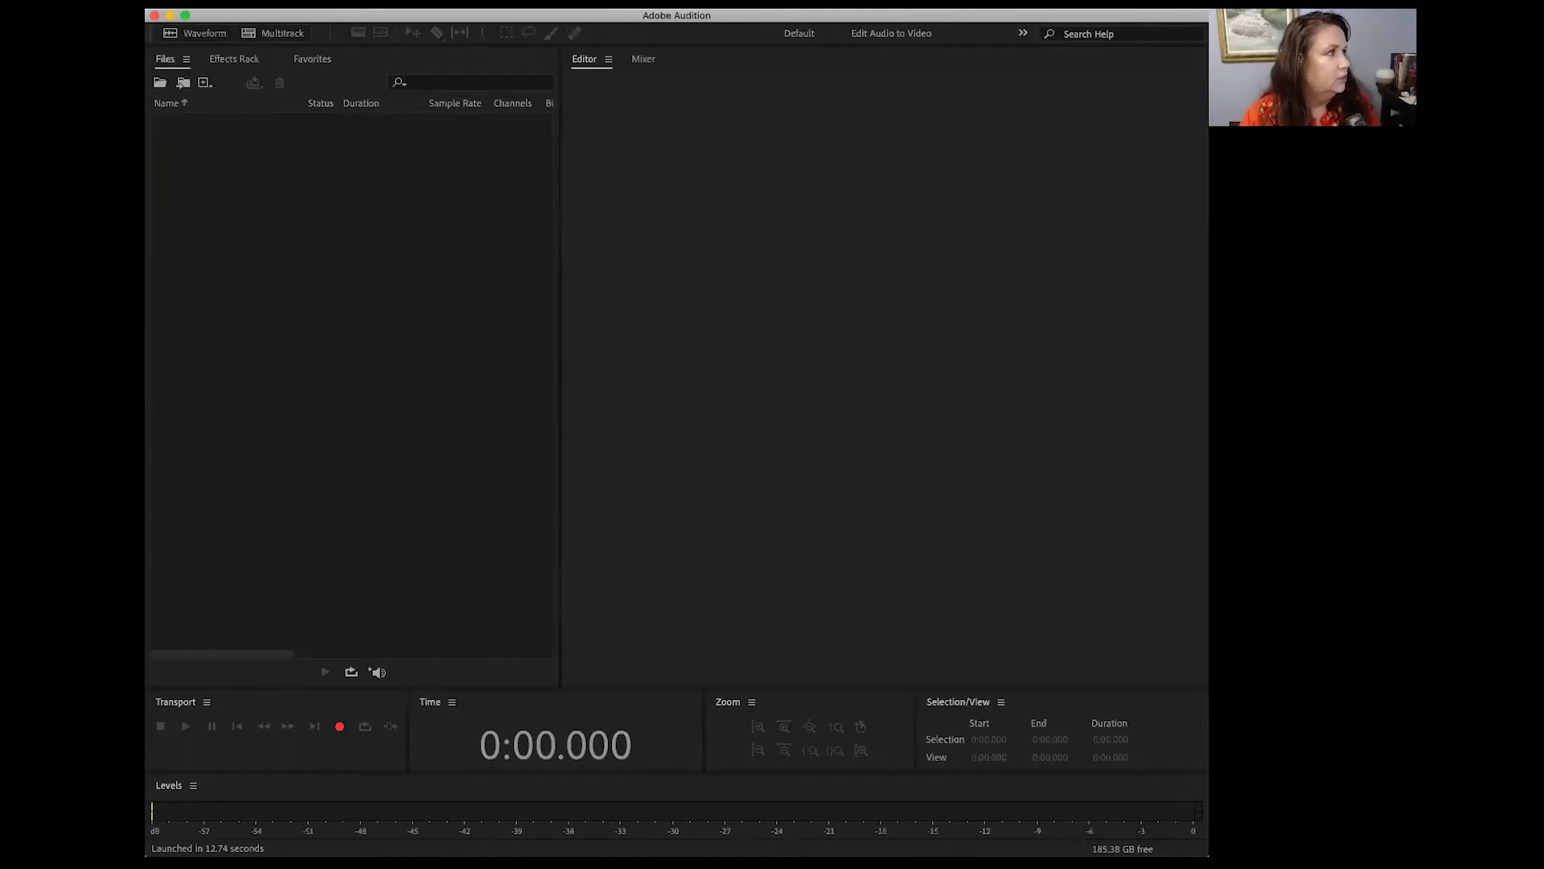
# Start a new multitrack session and name it "Tutorial Wed."
pyautogui.click(48, 2)
pyautogui.moveTo(153, 19)
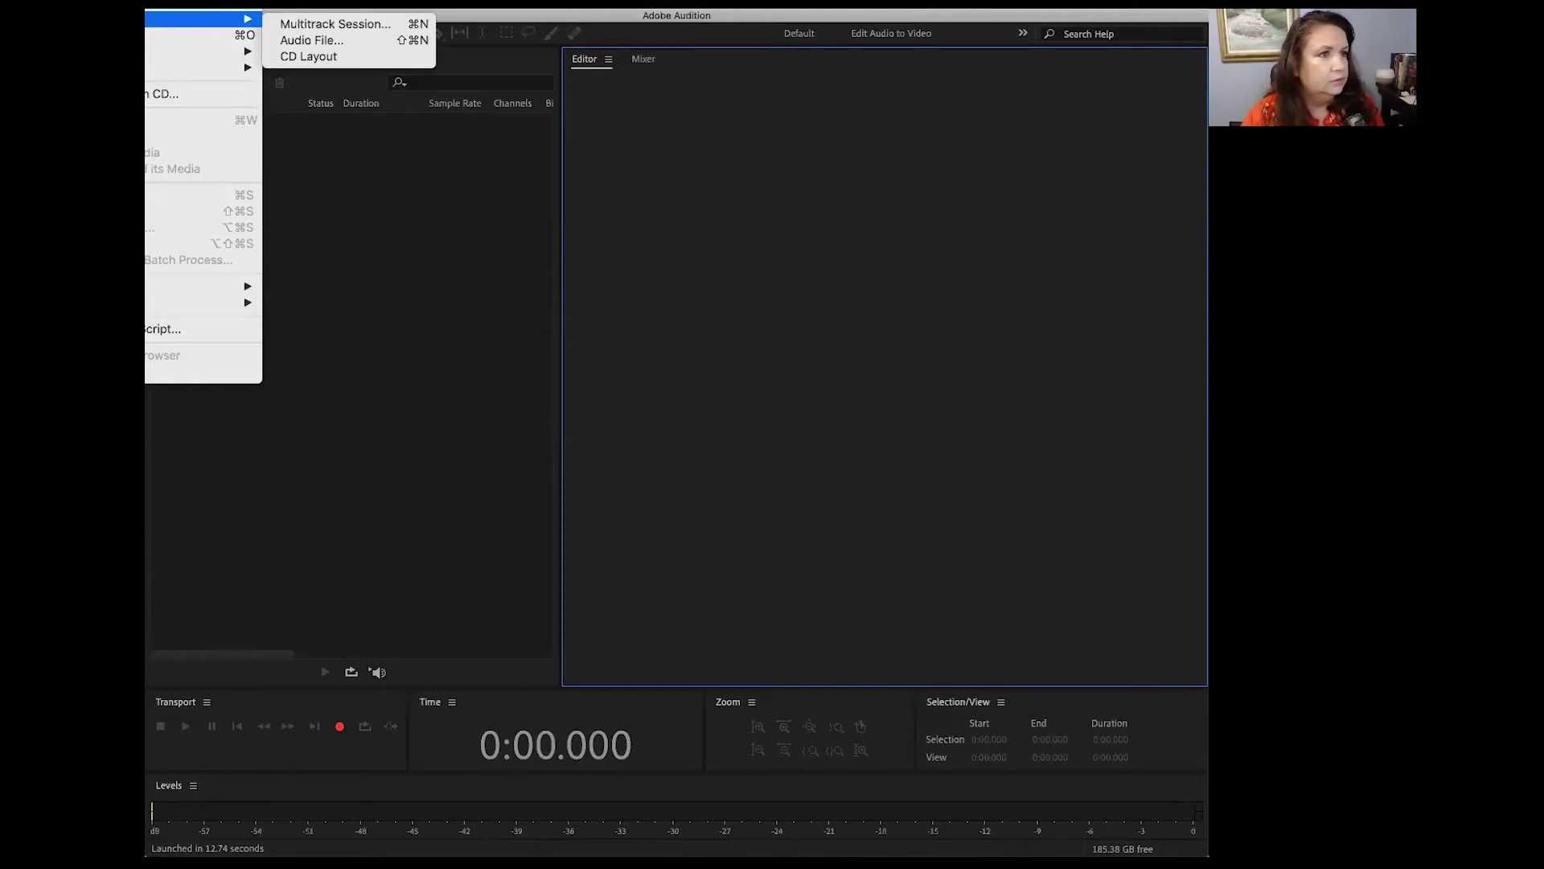
pyautogui.click(308, 29)
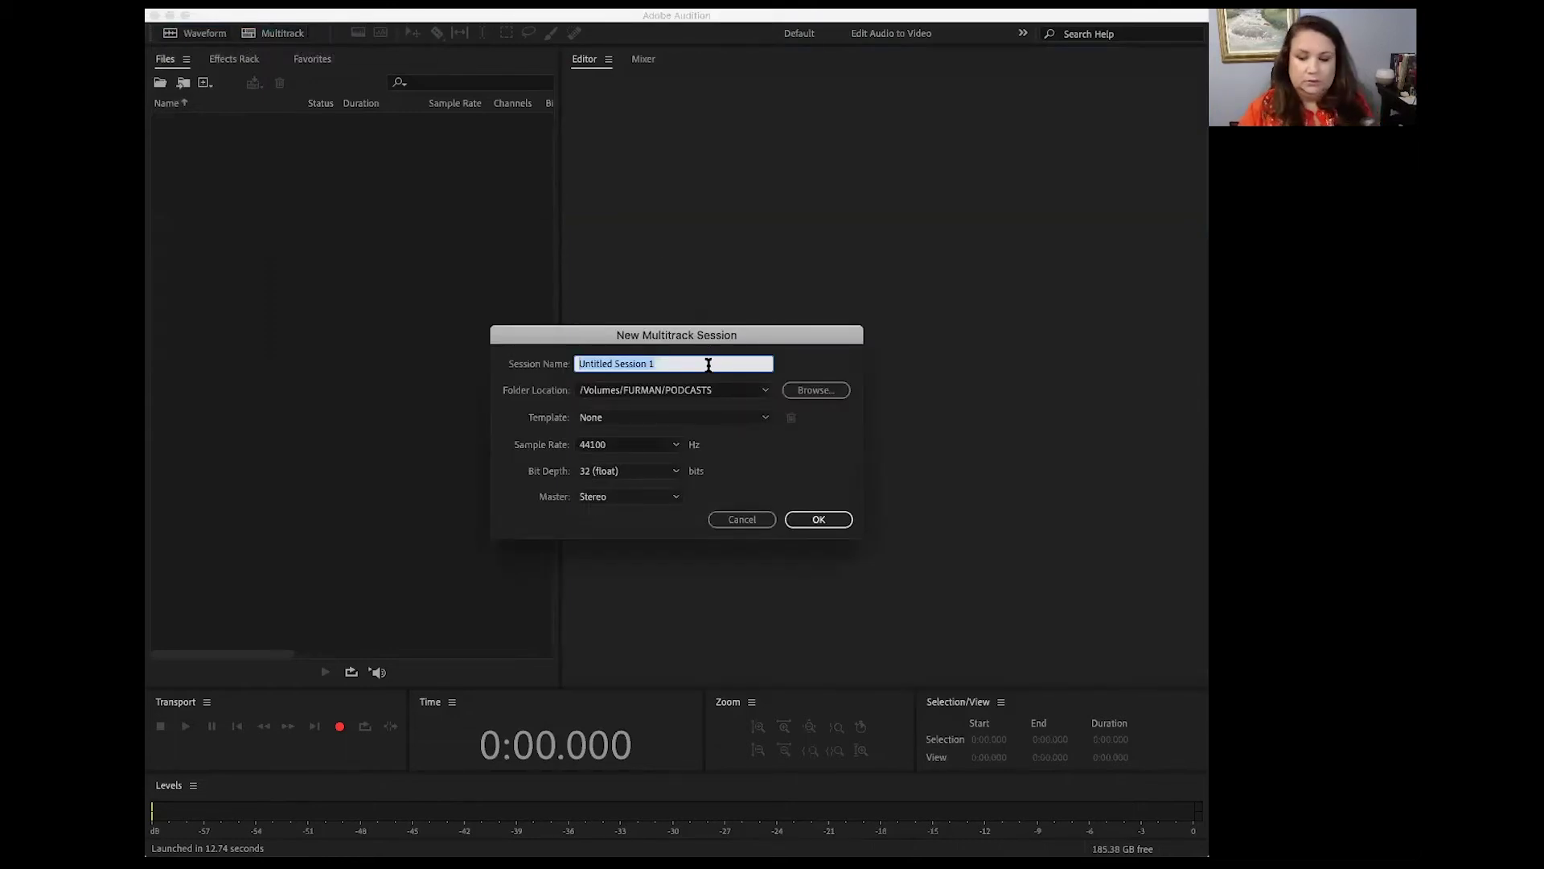
pyautogui.press('BackSpace')
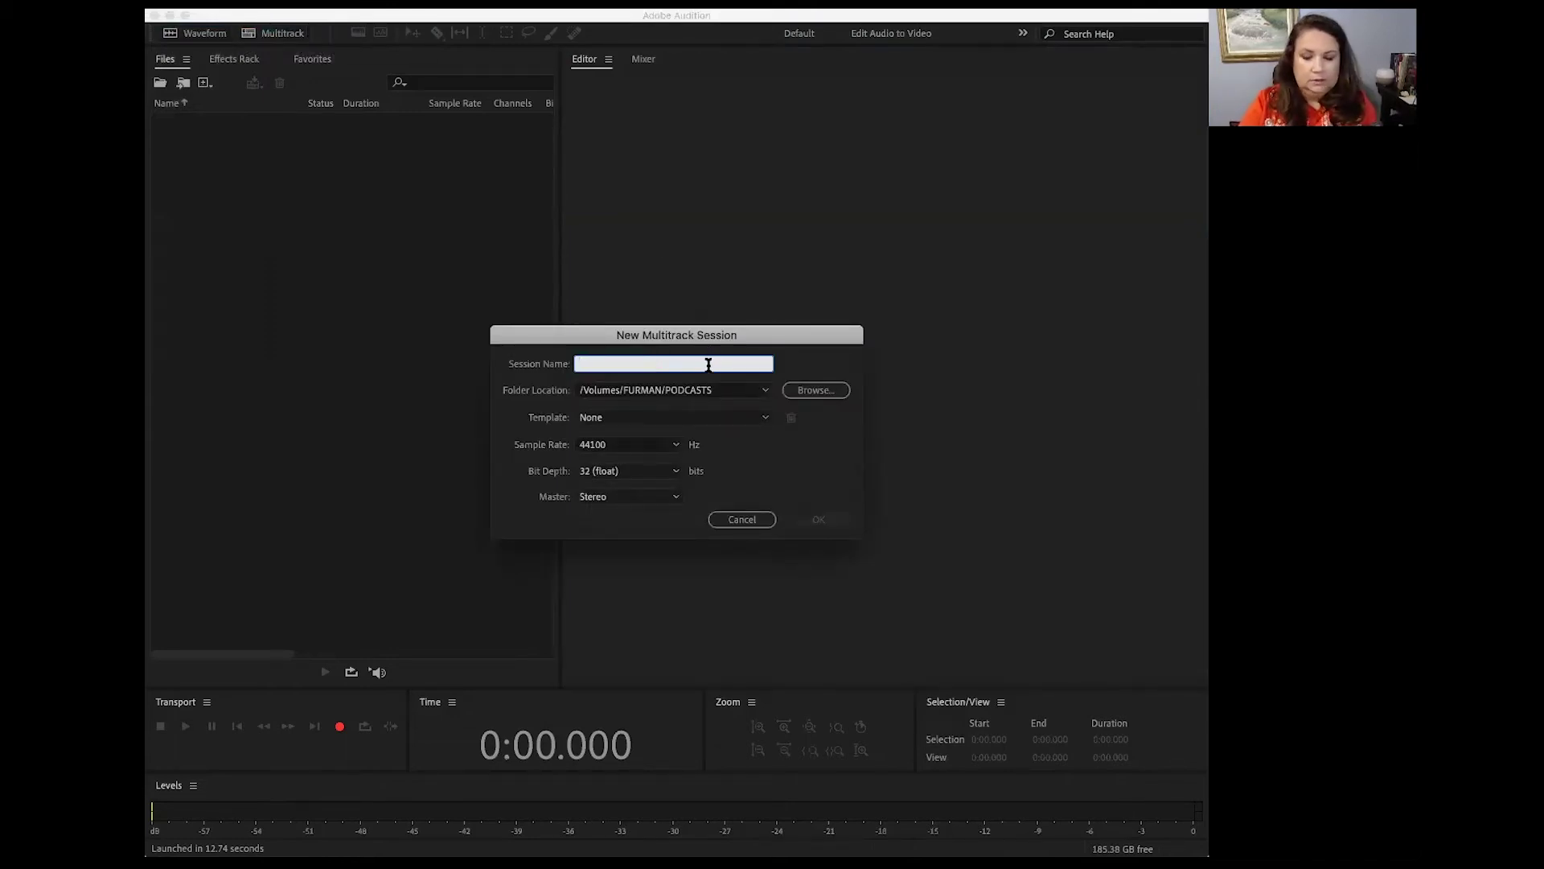
pyautogui.write('Tut')
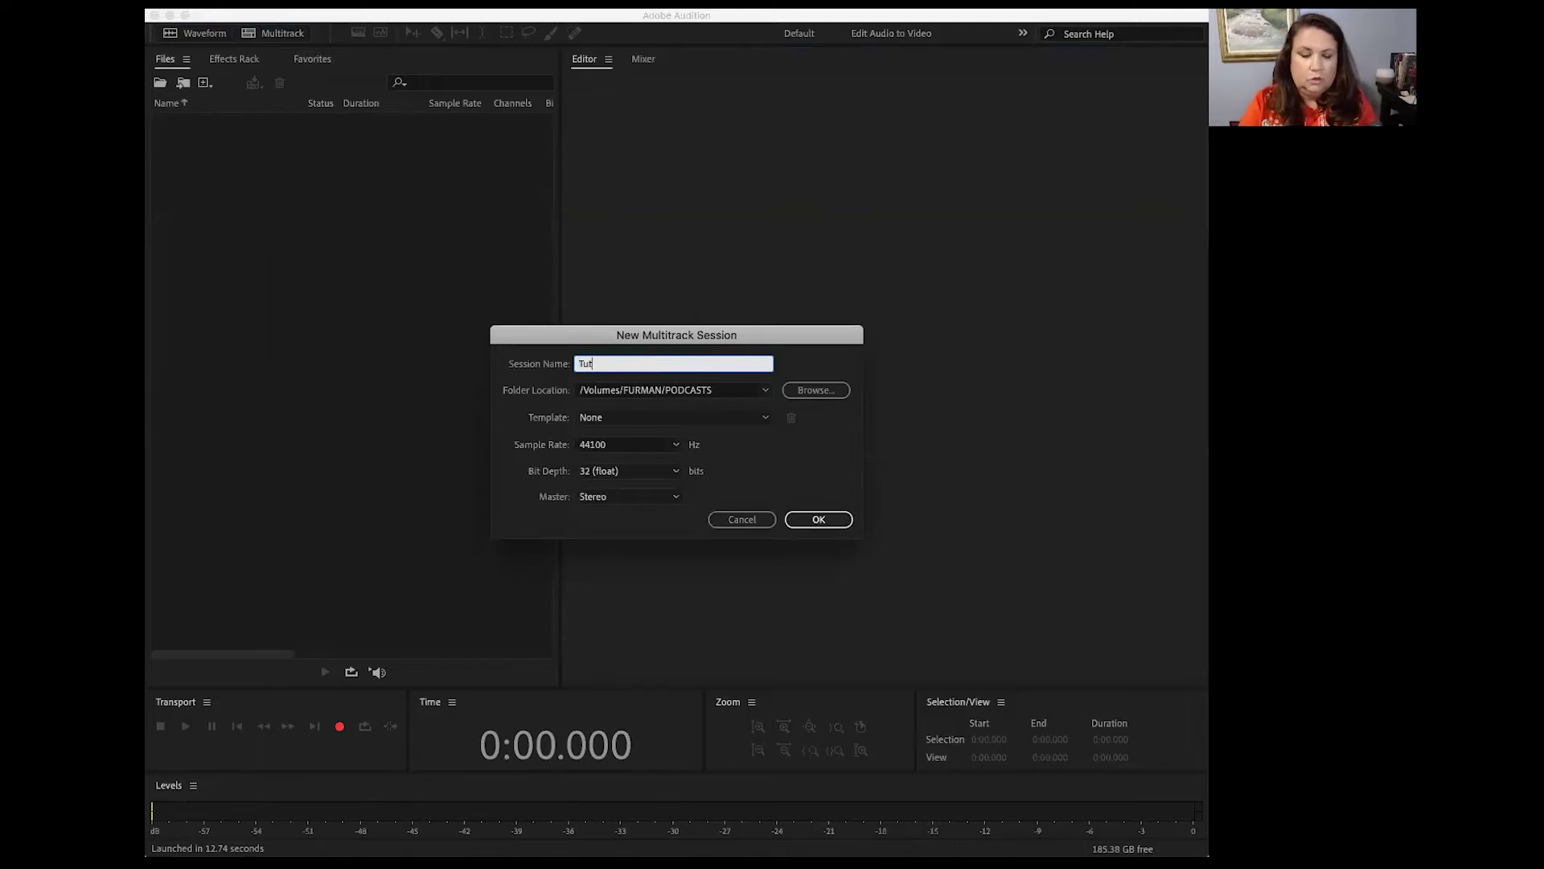
pyautogui.write('oria')
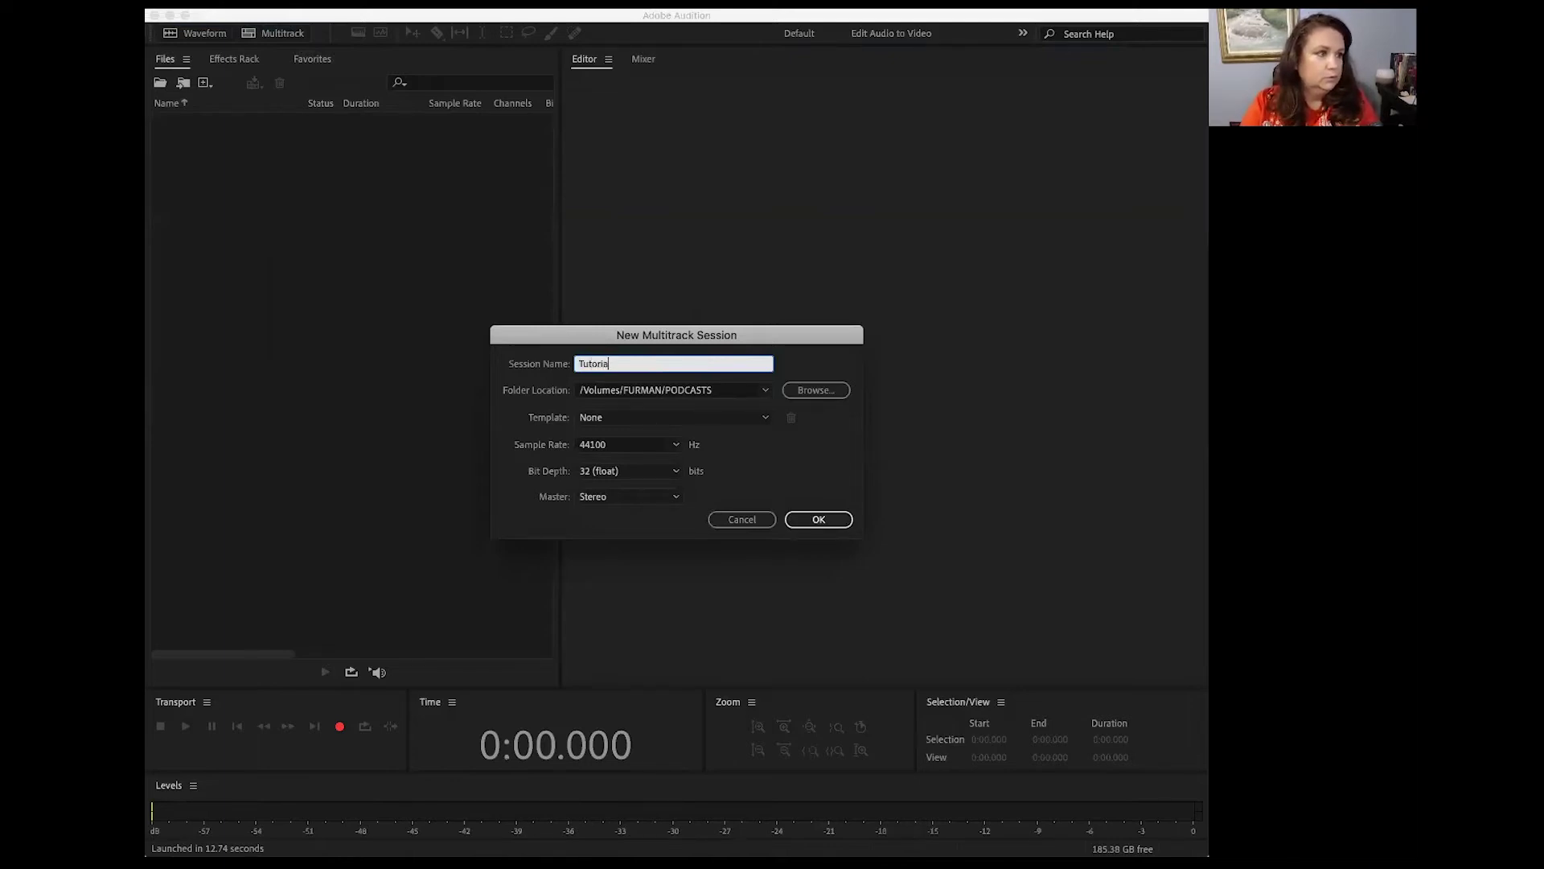
pyautogui.write('l Wed.')
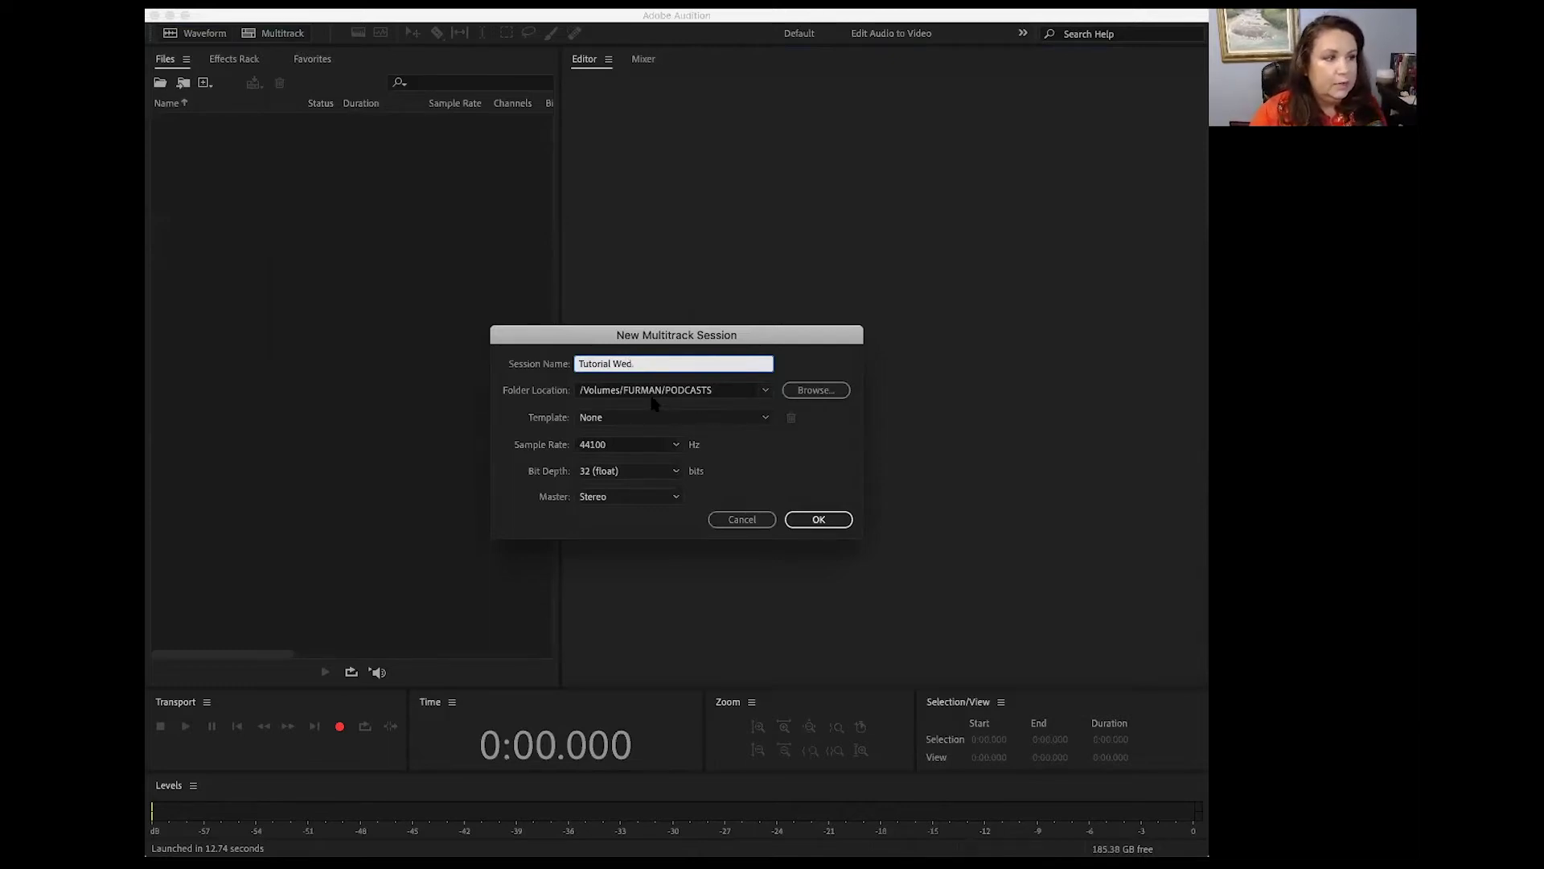
# Browse for the session's folder location and open the TEACHING folder on the FURMAN drive
pyautogui.click(822, 393)
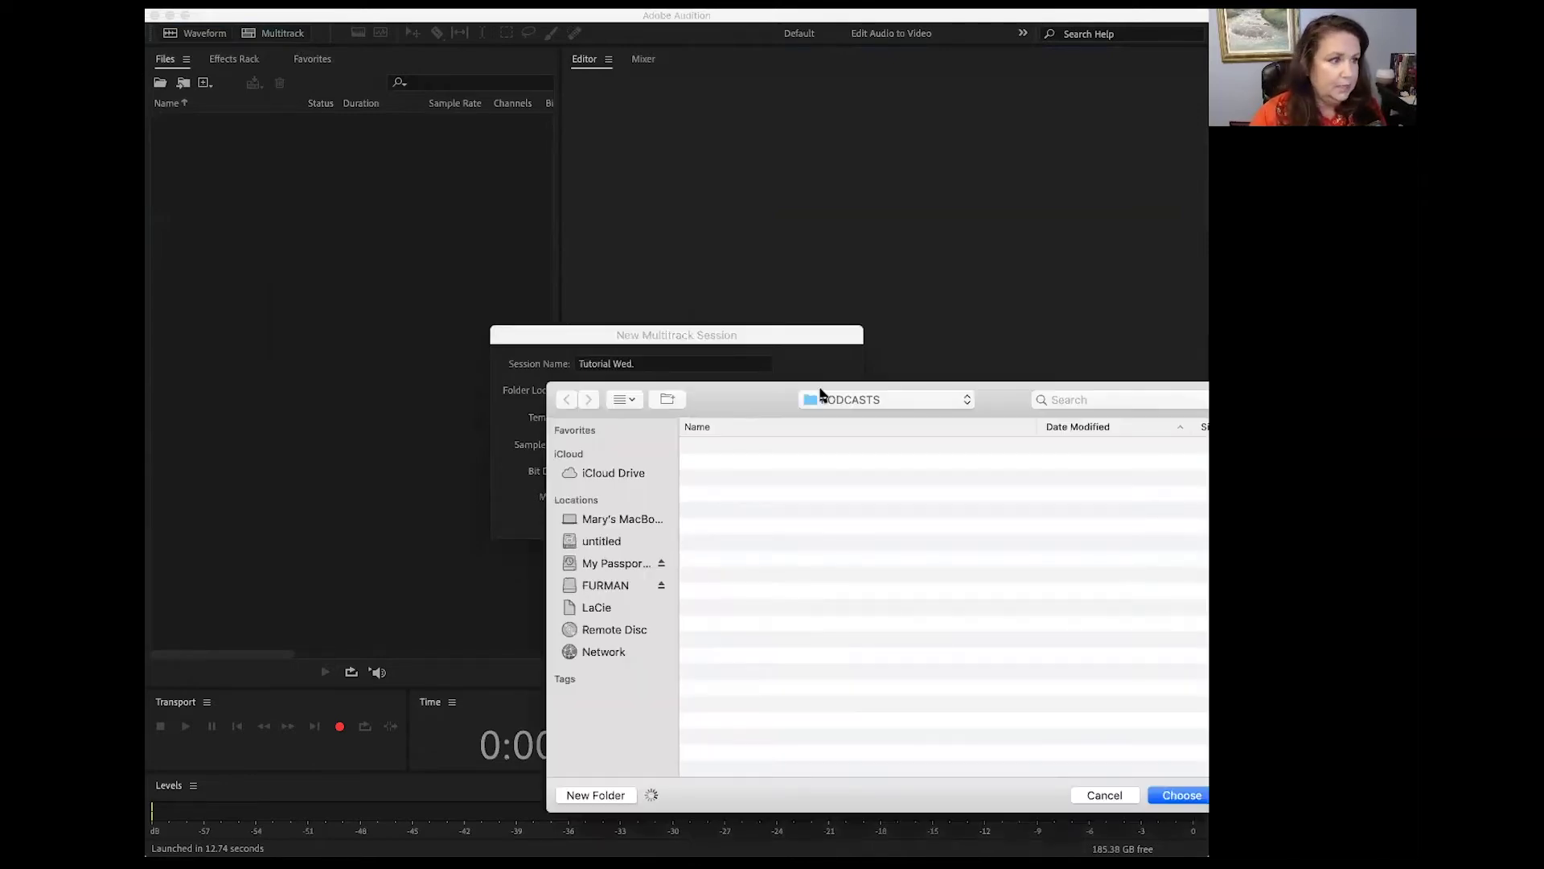
pyautogui.click(605, 587)
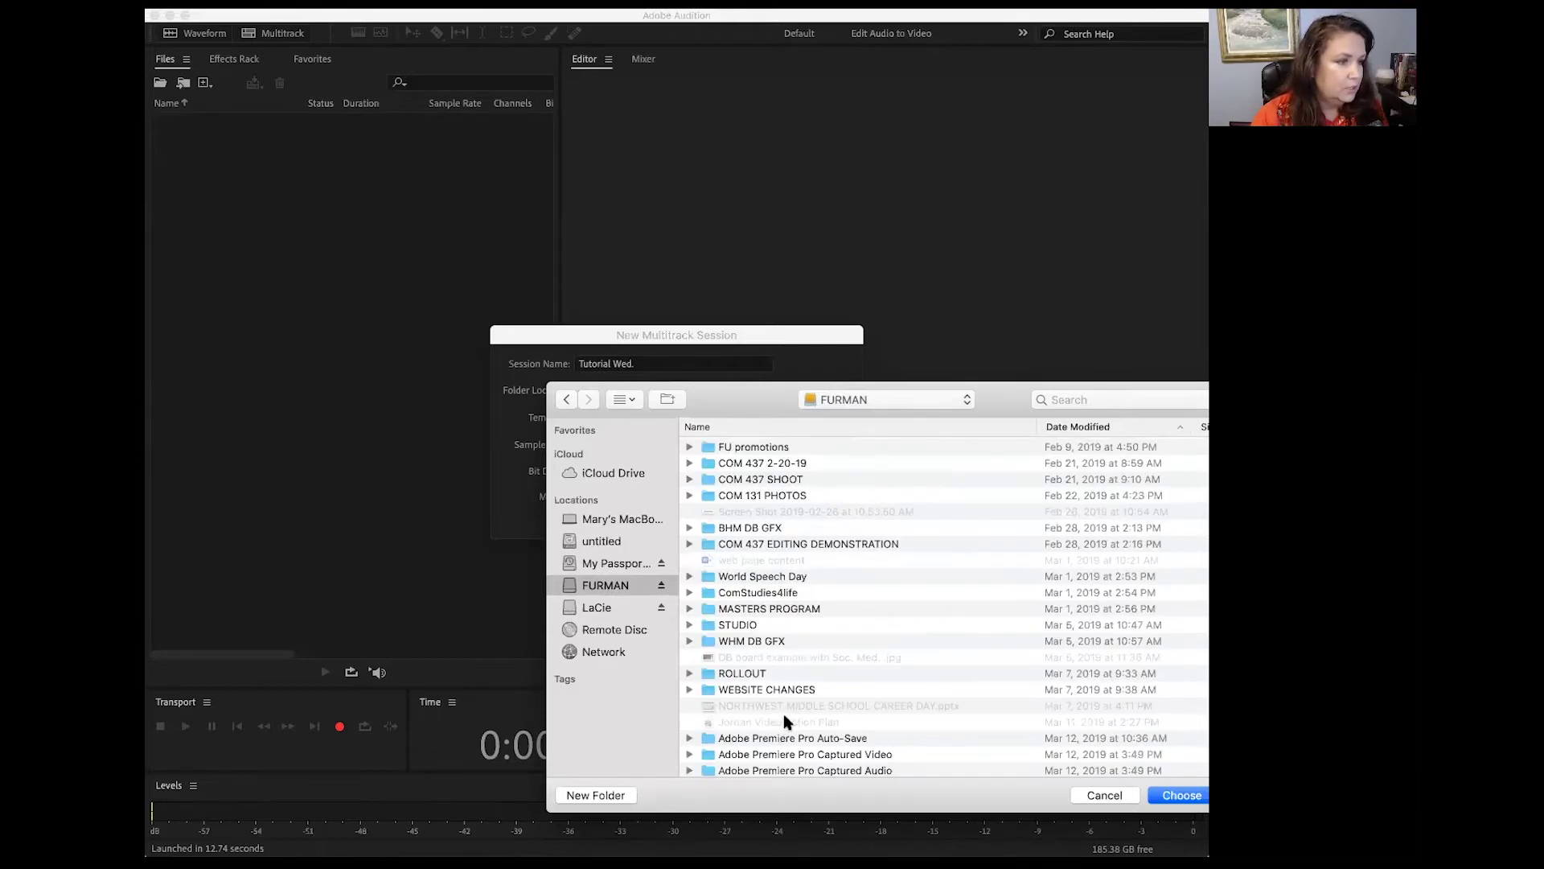
pyautogui.click(740, 533)
pyautogui.press('Up')
pyautogui.press('Up')
pyautogui.press('Up')
pyautogui.press('Up')
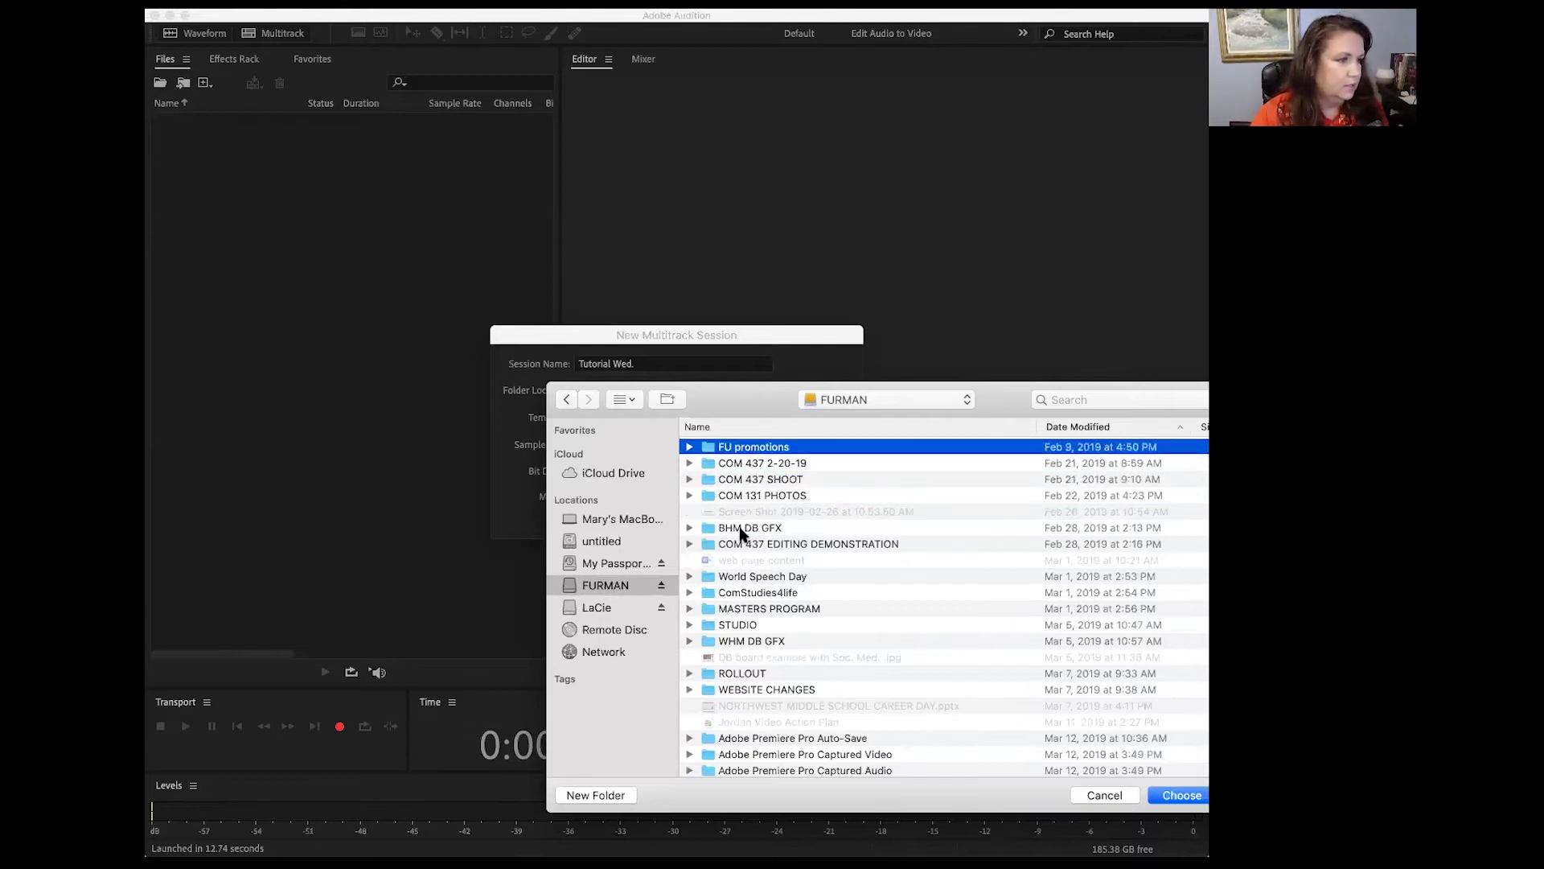
pyautogui.press('Down')
pyautogui.press('Down')
pyautogui.press('Down')
pyautogui.press('Down')
pyautogui.press('Down')
pyautogui.press('Down')
pyautogui.press('Down')
pyautogui.press('Down')
pyautogui.press('Down')
pyautogui.press('Down')
pyautogui.press('Down')
pyautogui.press('Down')
pyautogui.press('Down')
pyautogui.press('Down')
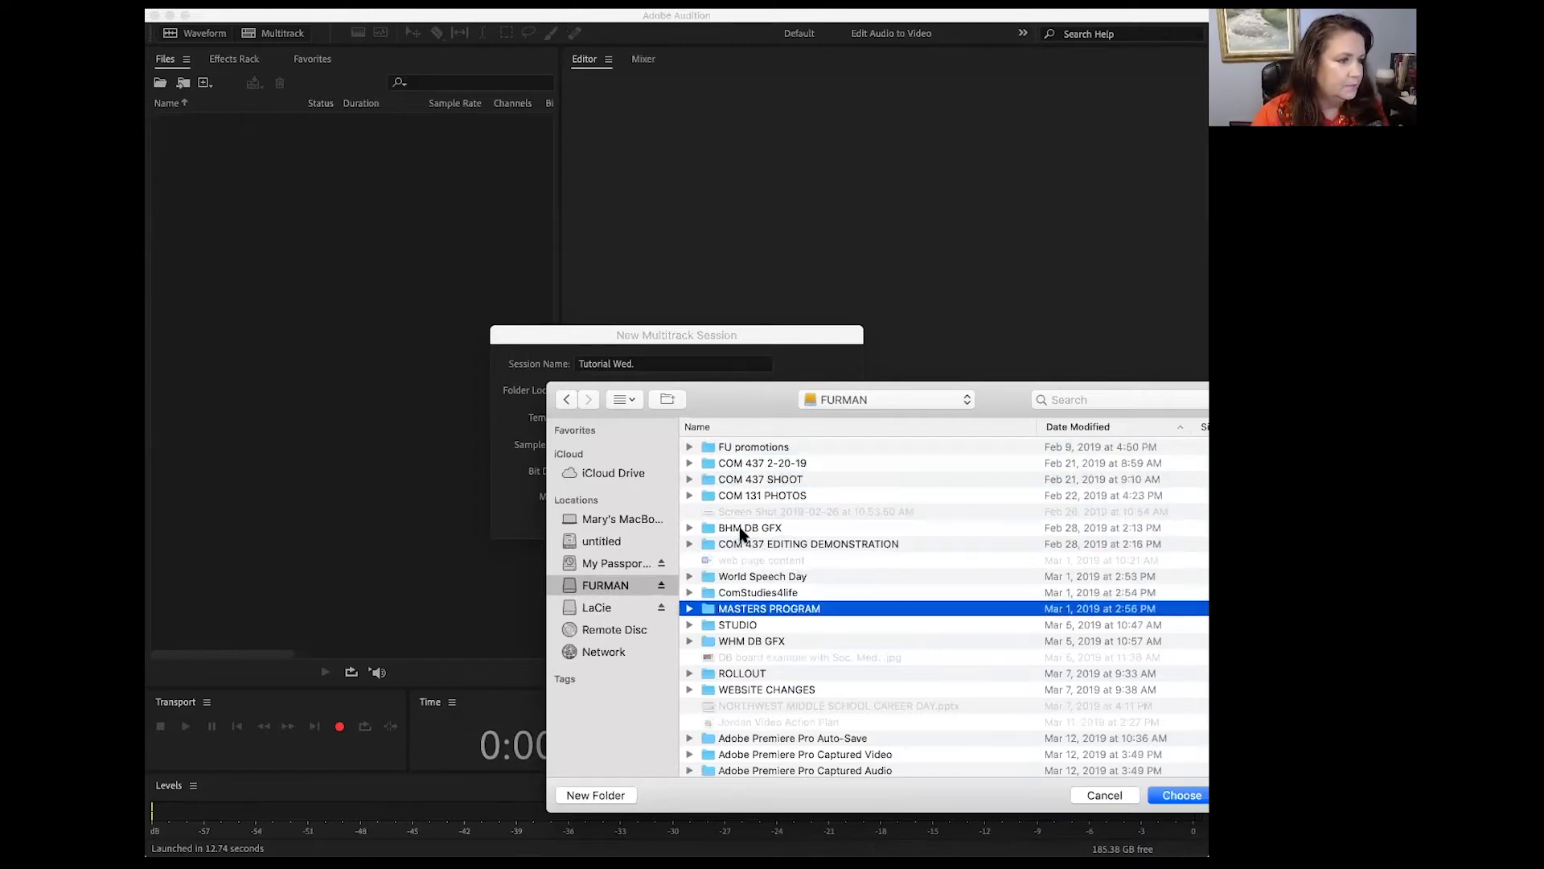
pyautogui.press('Down')
pyautogui.press('Down')
pyautogui.press('Down')
pyautogui.press('Down')
pyautogui.press('Down')
pyautogui.press('Down')
pyautogui.press('Down')
pyautogui.press('Down')
pyautogui.press('Down')
pyautogui.press('Down')
pyautogui.press('Down')
pyautogui.press('Down')
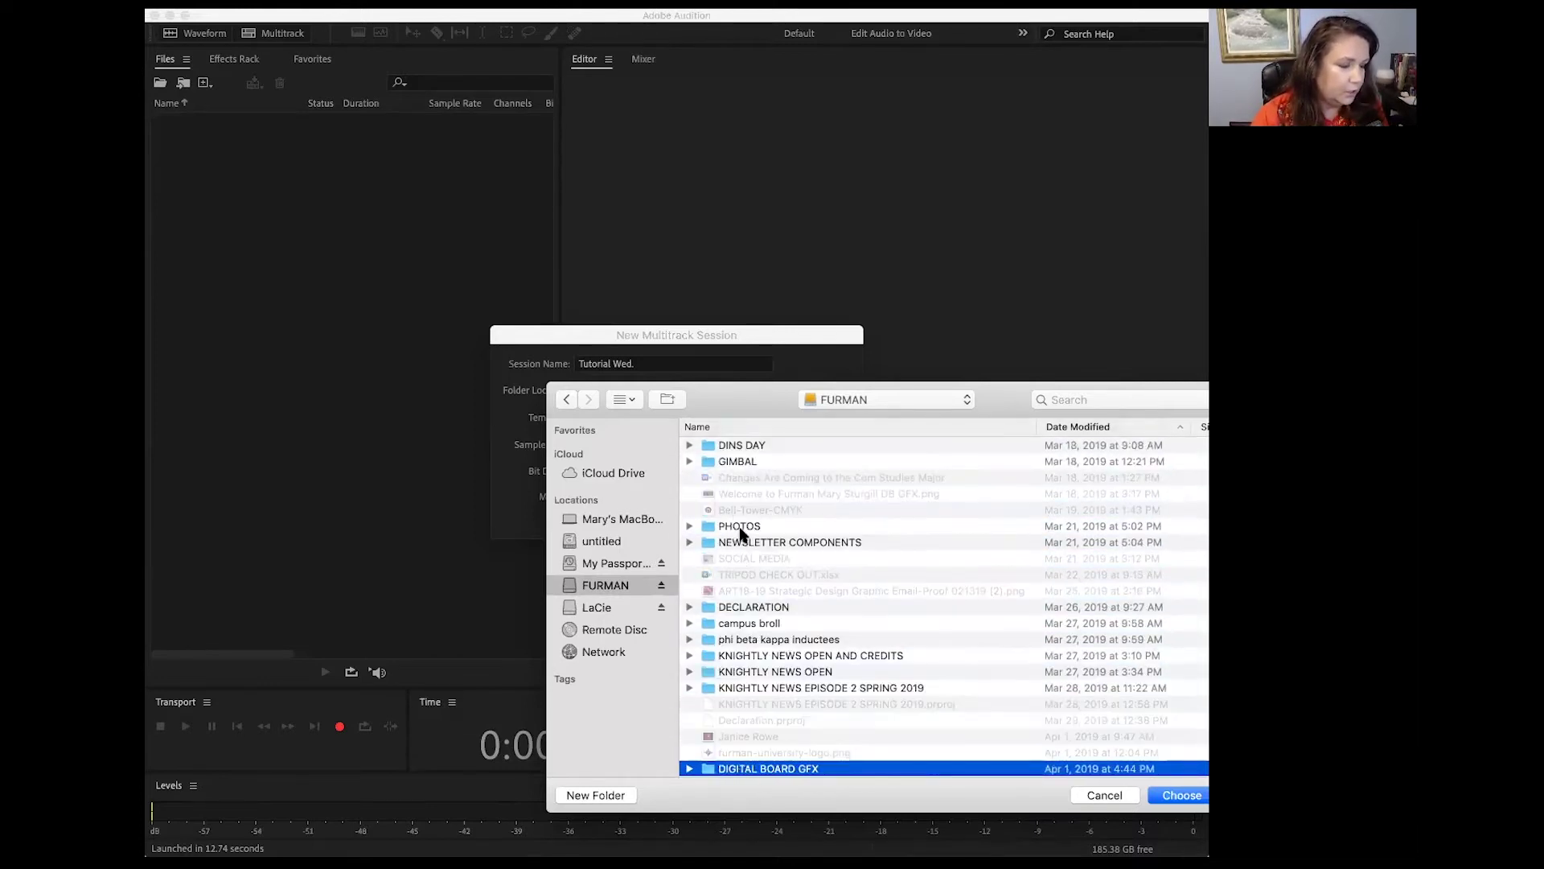
pyautogui.press('Down')
pyautogui.press('Down')
pyautogui.press('Down')
pyautogui.press('Down')
pyautogui.press('Down')
pyautogui.press('Down')
pyautogui.press('Down')
pyautogui.press('Down')
pyautogui.press('Down')
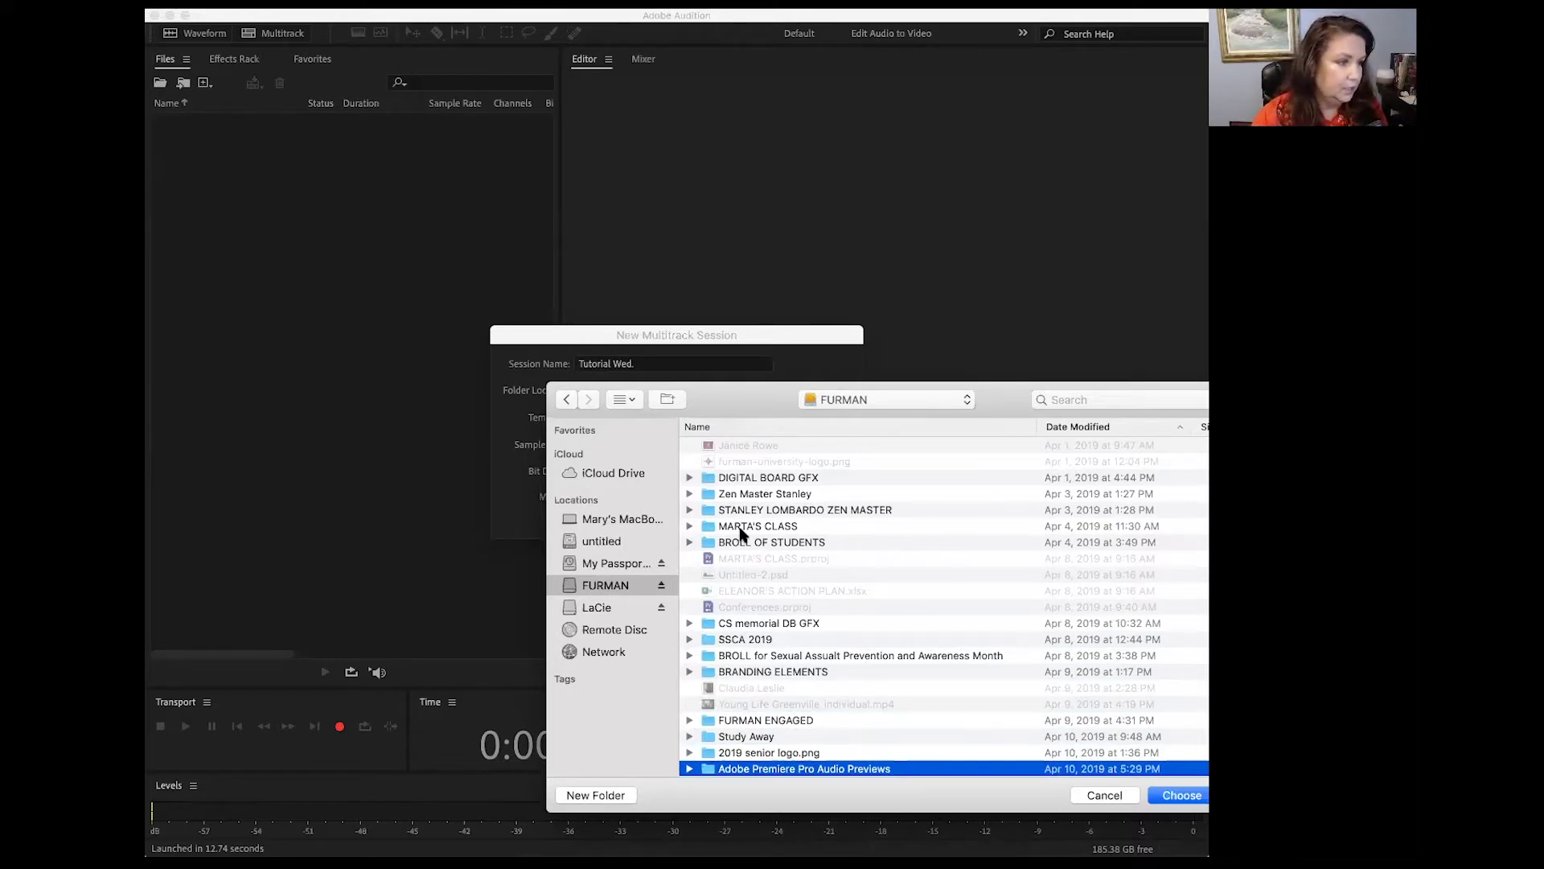
pyautogui.press('Down')
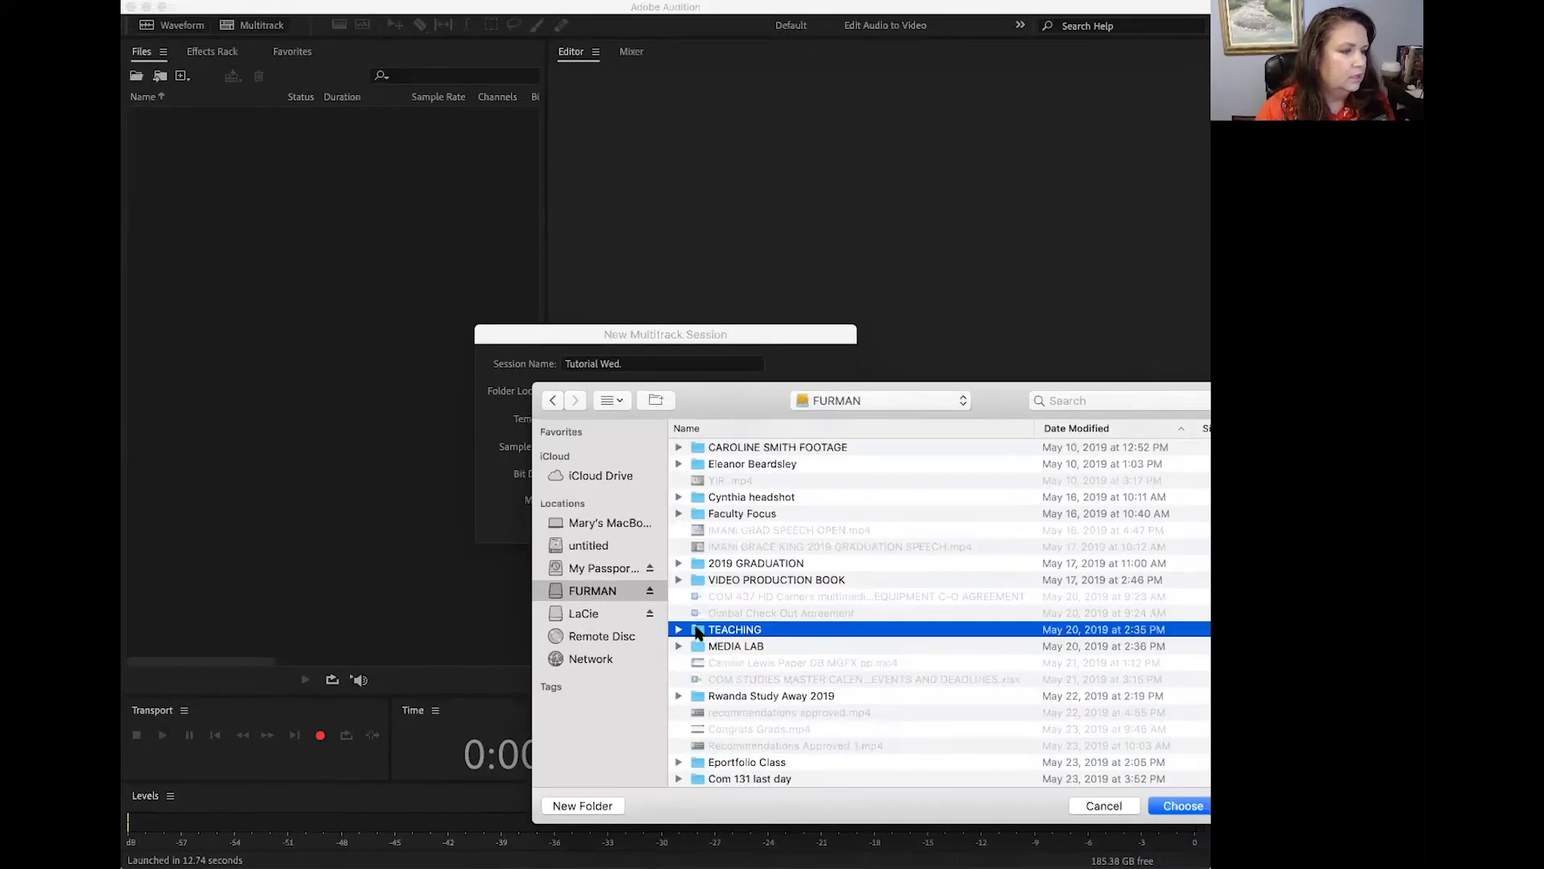
pyautogui.doubleClick(705, 632)
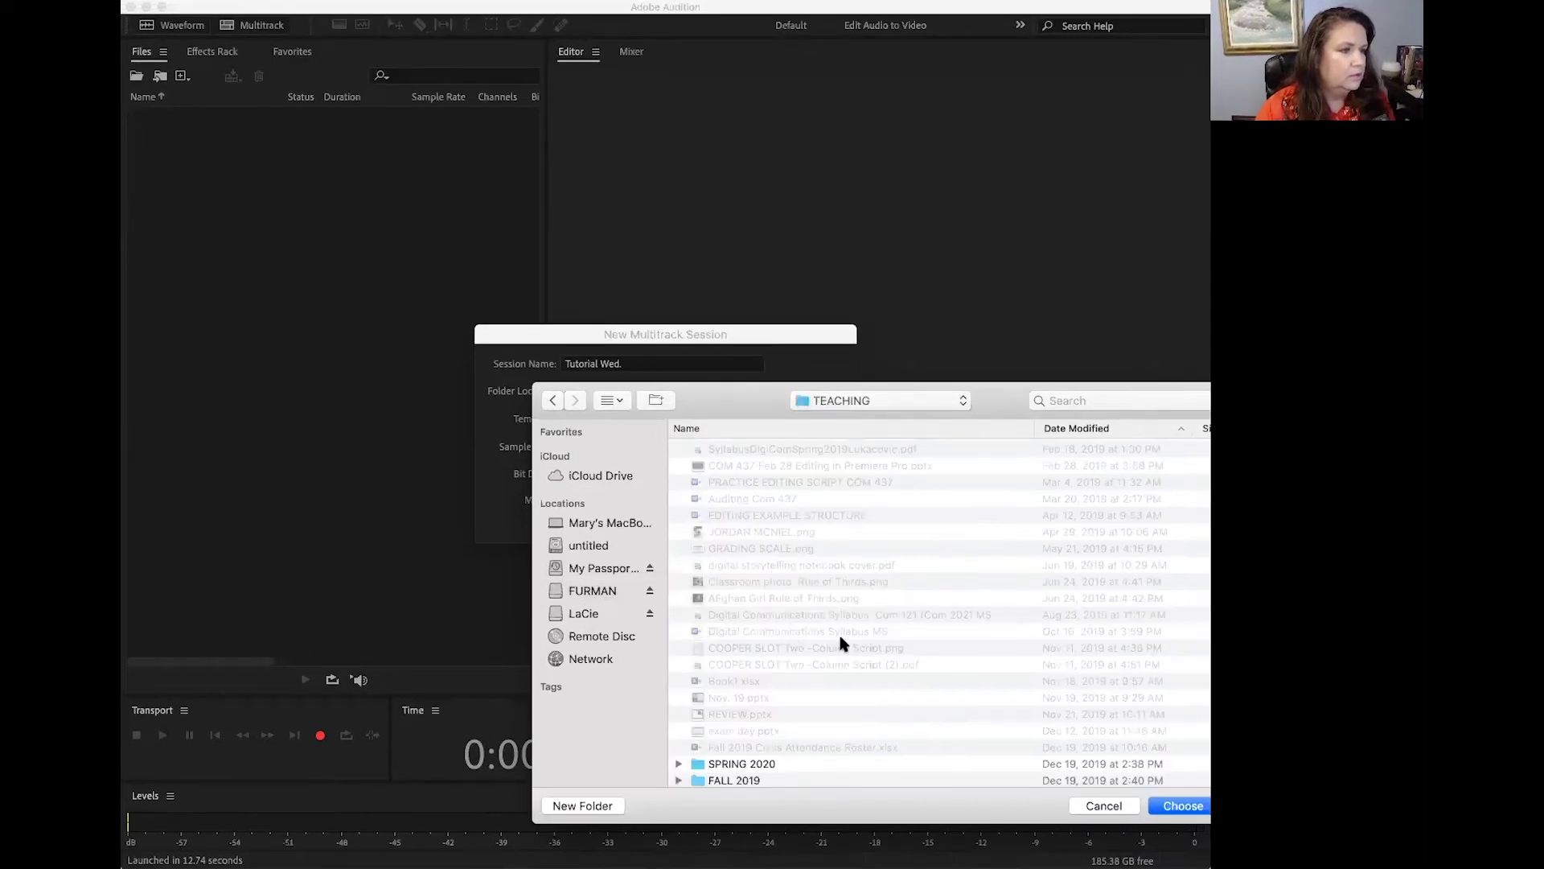
# Choose the SUMMER folder inside TEACHING as the session location and create the session with the remaining default settings
pyautogui.click(759, 767)
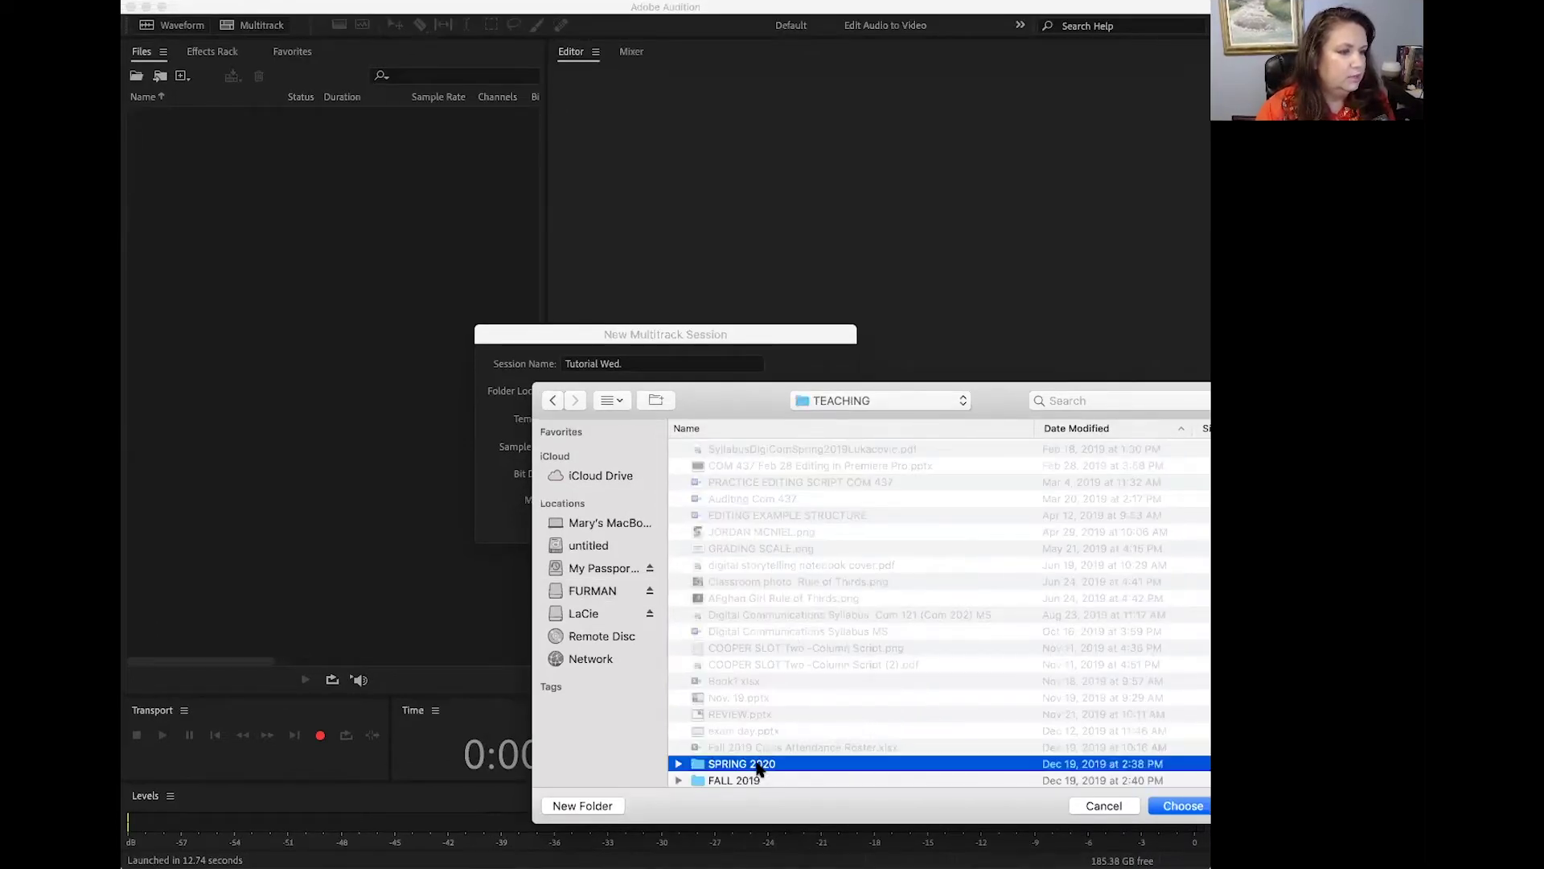
pyautogui.press('Down')
pyautogui.press('Down')
pyautogui.press('Down')
pyautogui.press('Down')
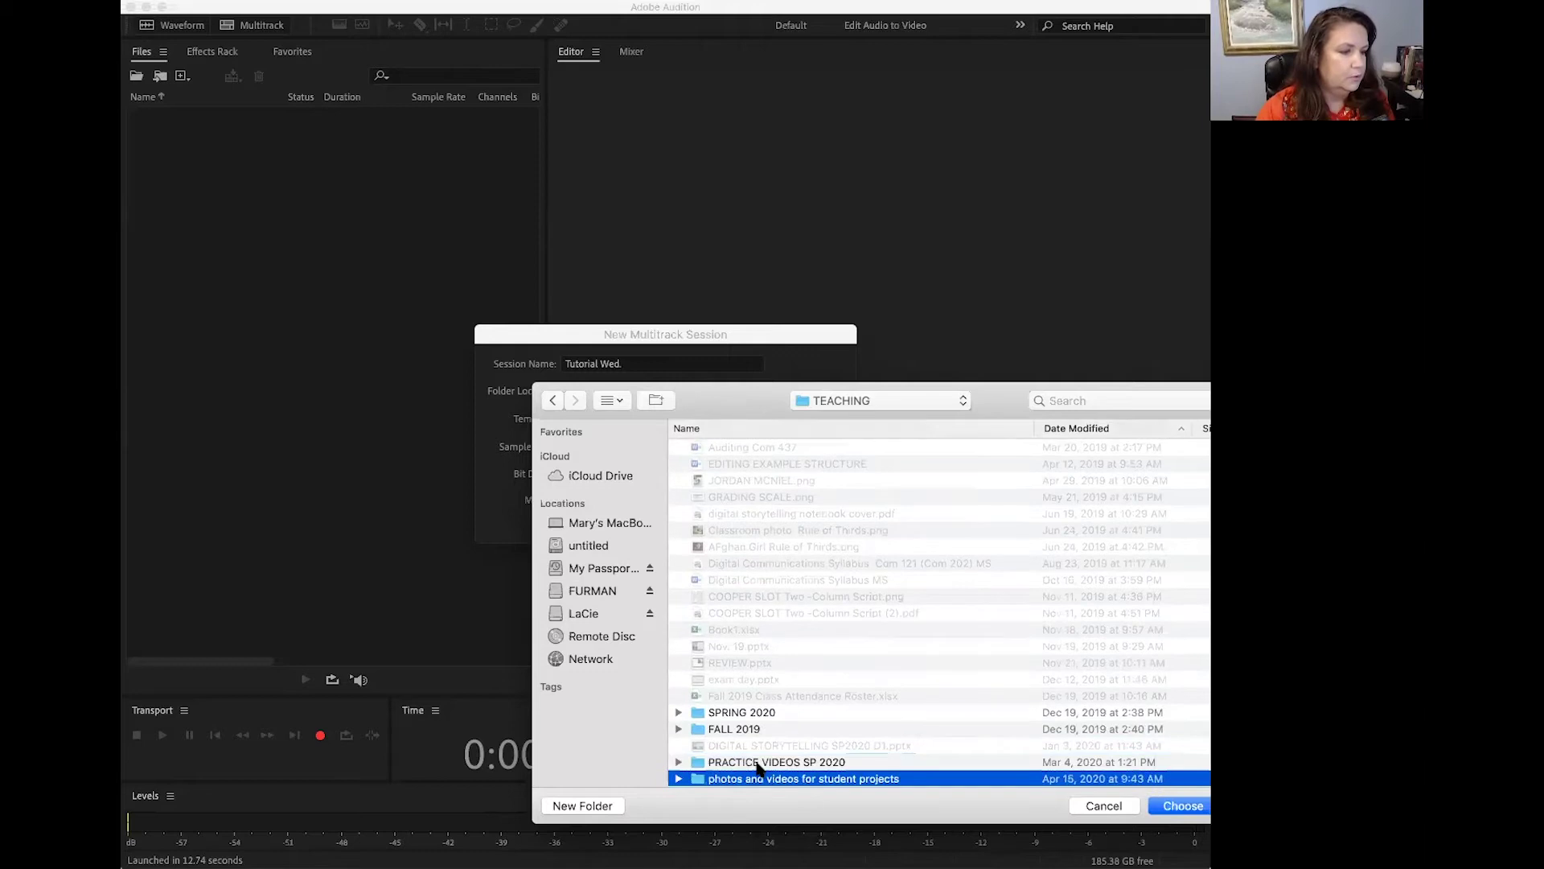
pyautogui.click(1197, 805)
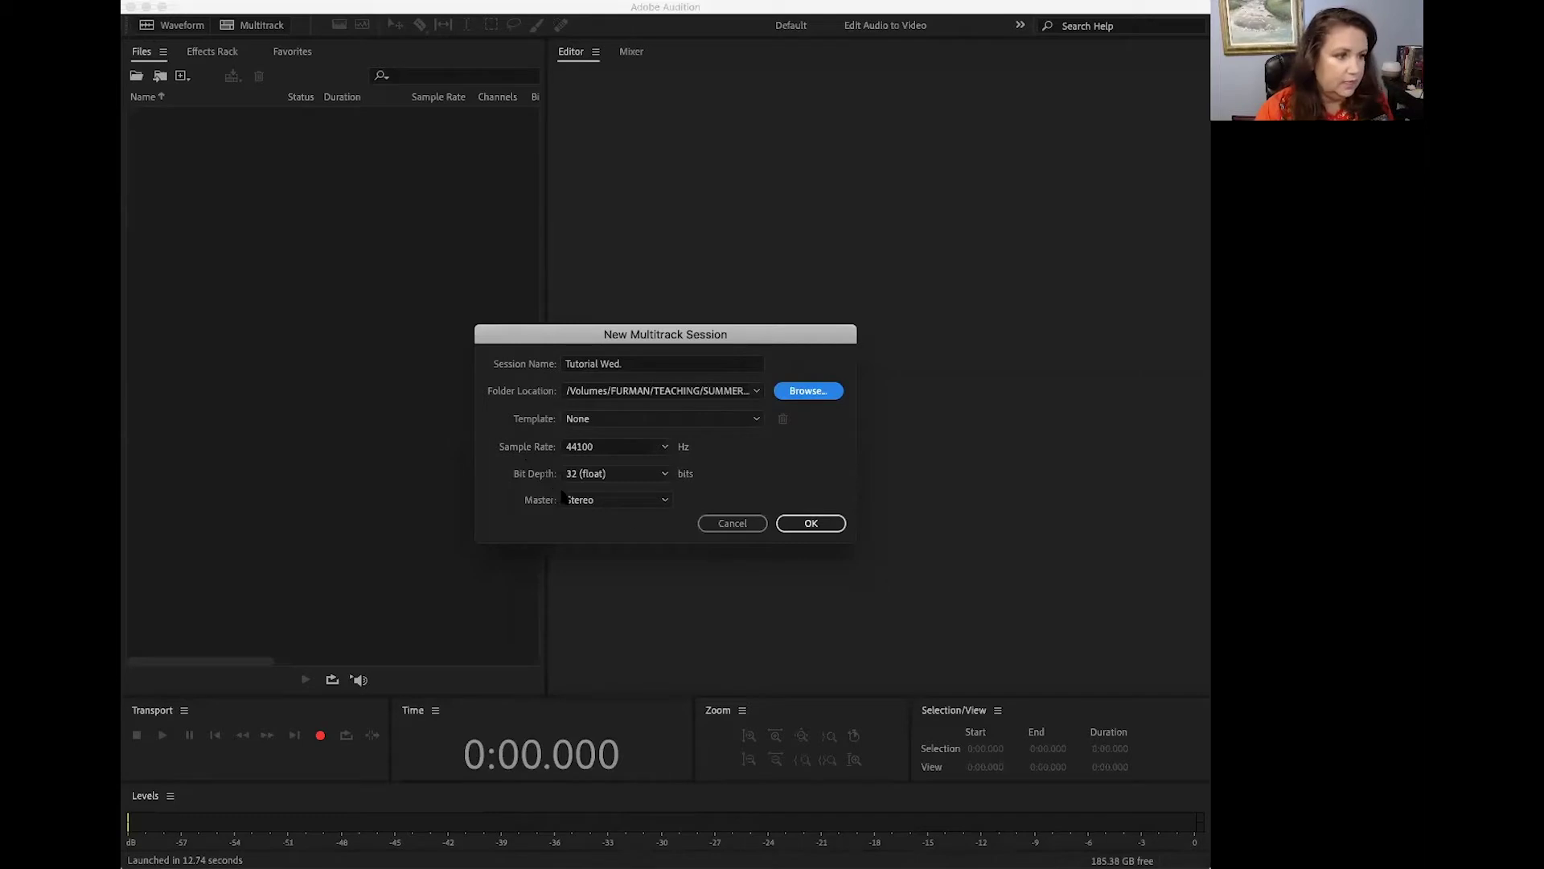
pyautogui.click(810, 524)
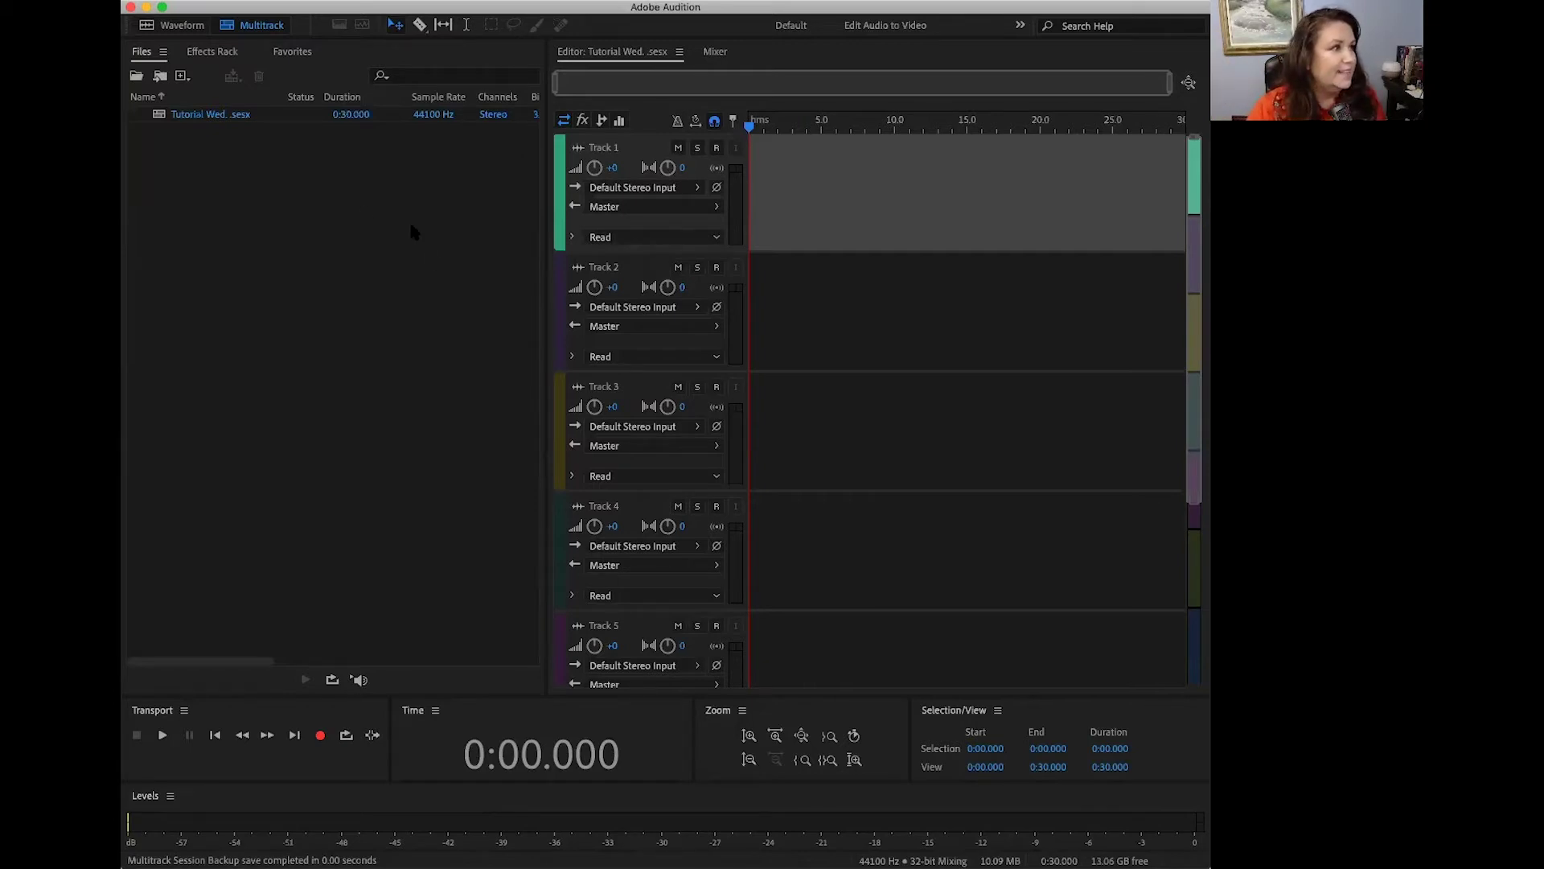
pyautogui.click(344, 163)
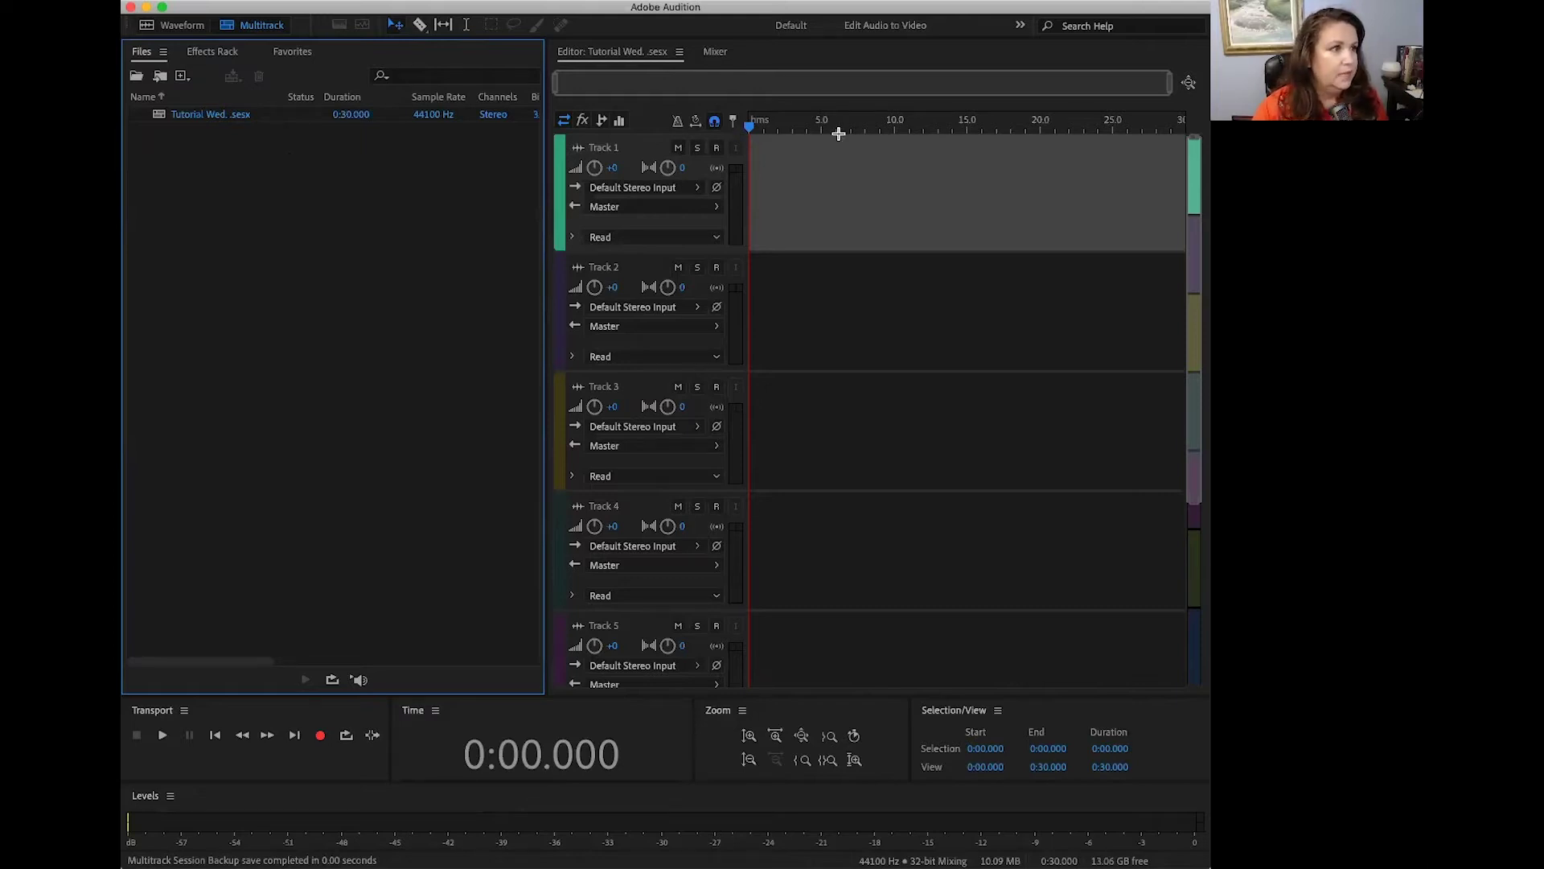
pyautogui.click(853, 184)
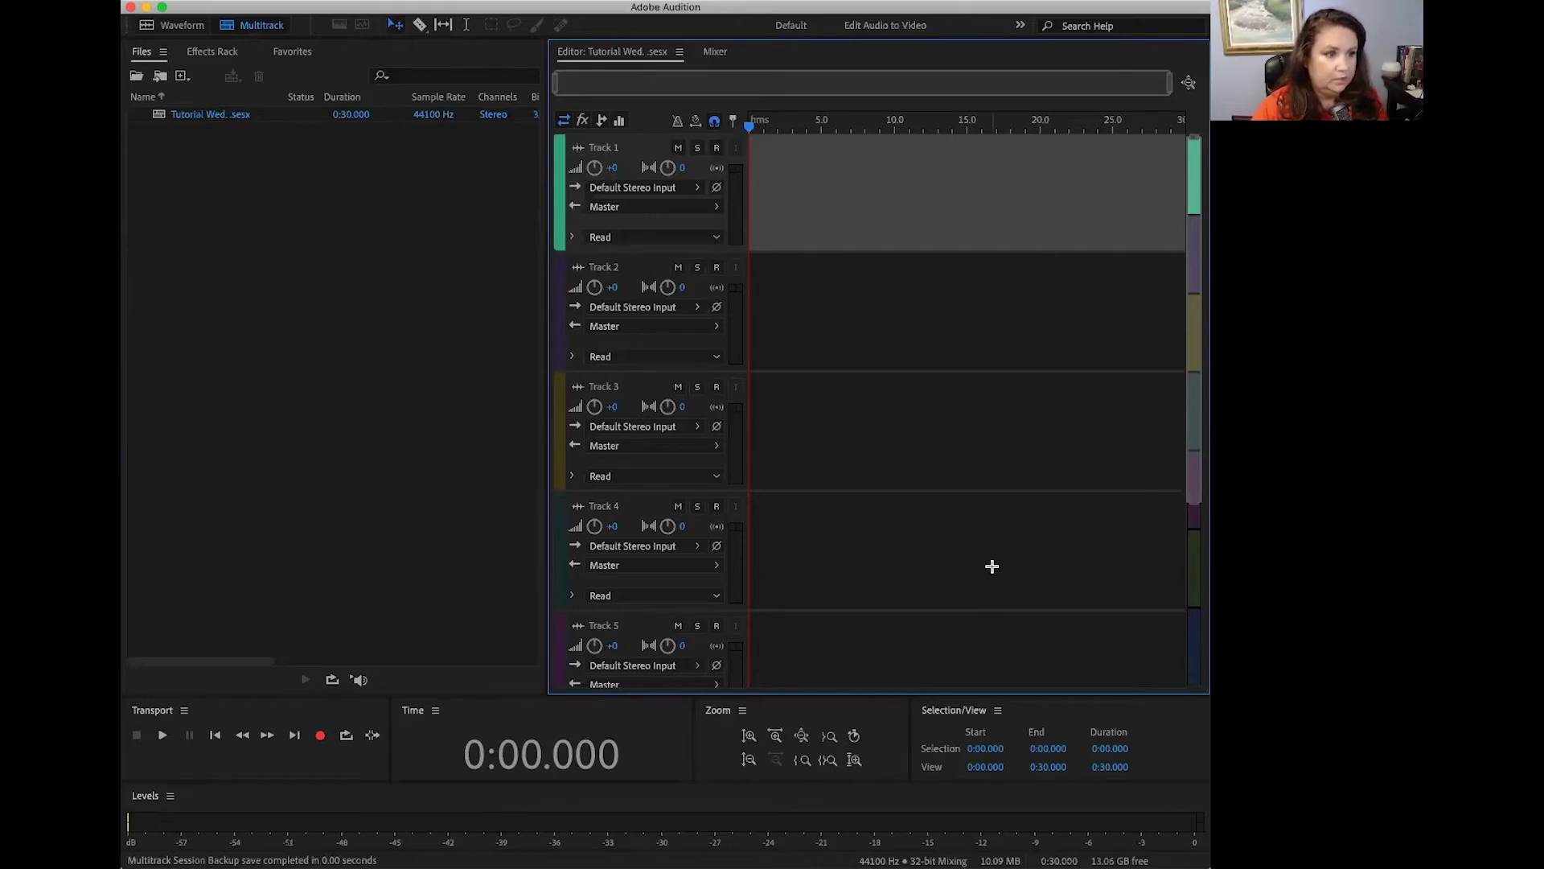
pyautogui.click(299, 716)
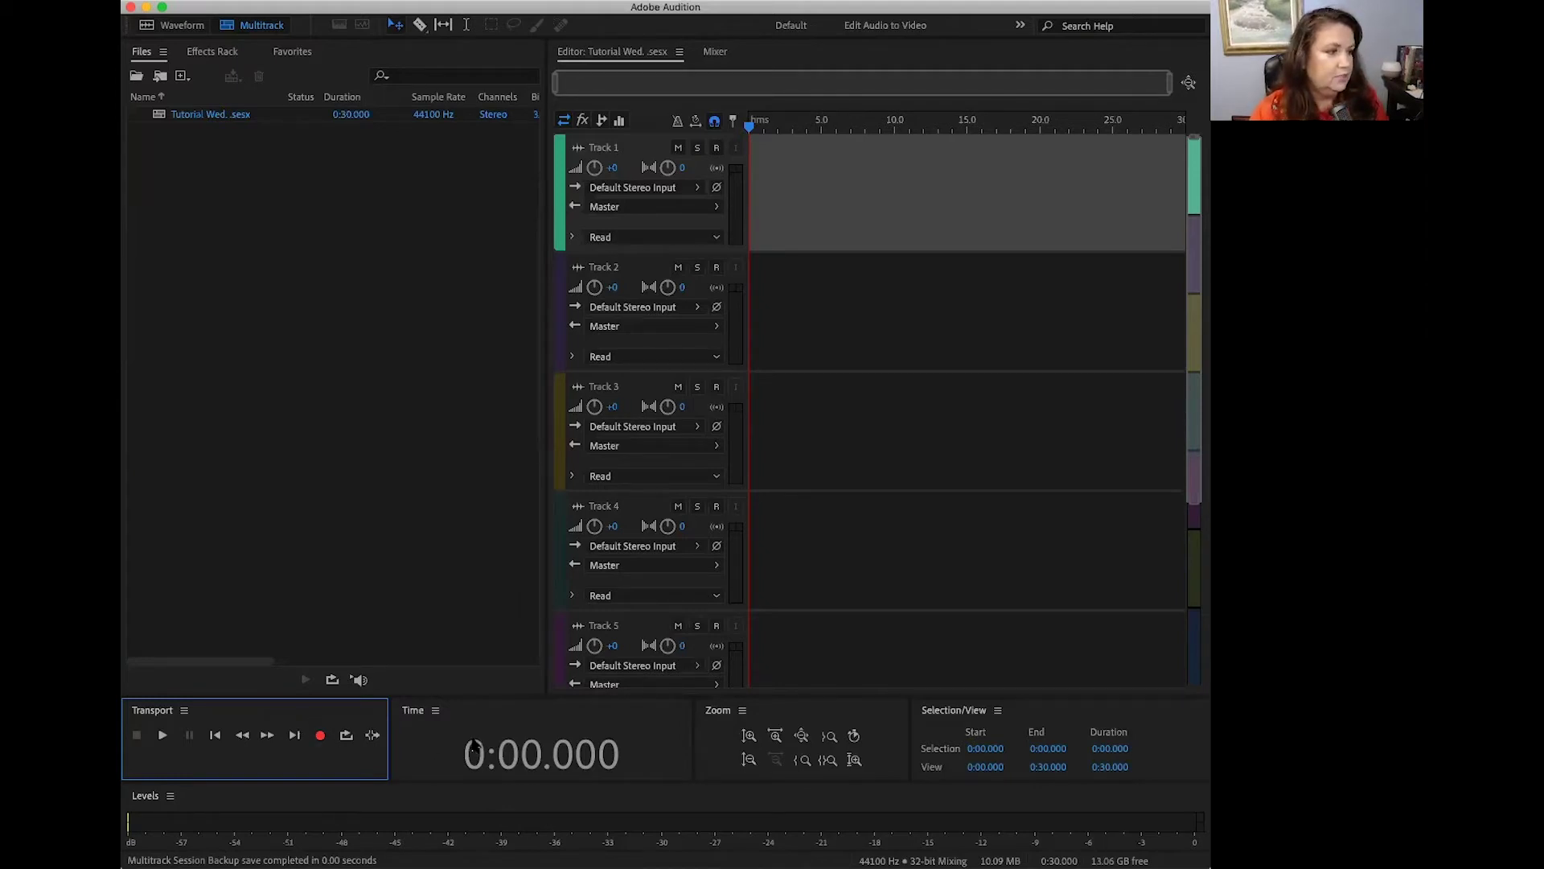
pyautogui.click(485, 713)
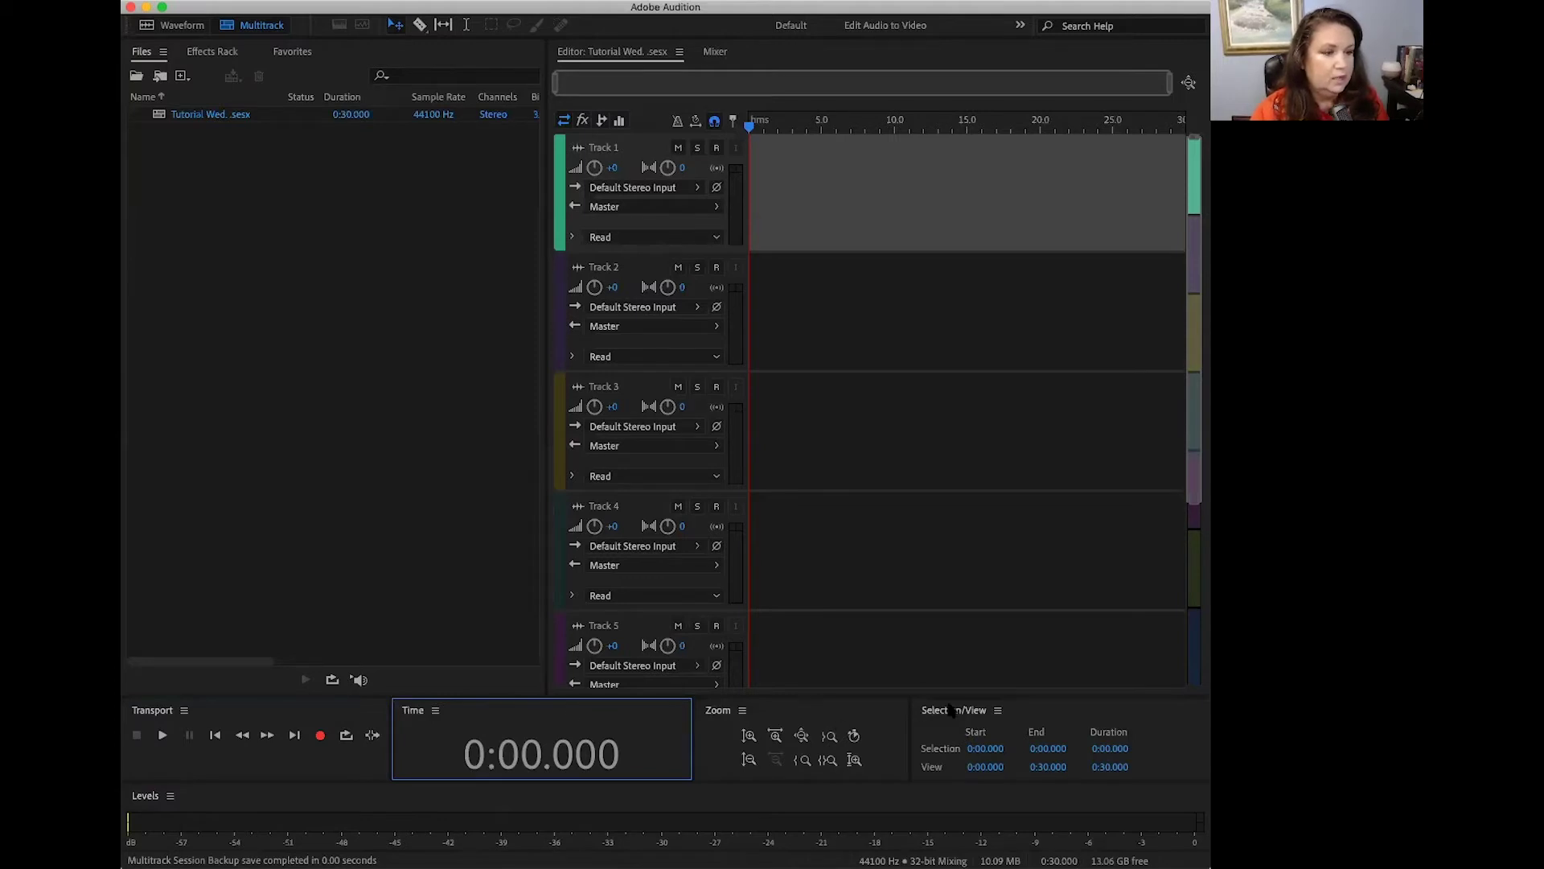
pyautogui.click(1076, 718)
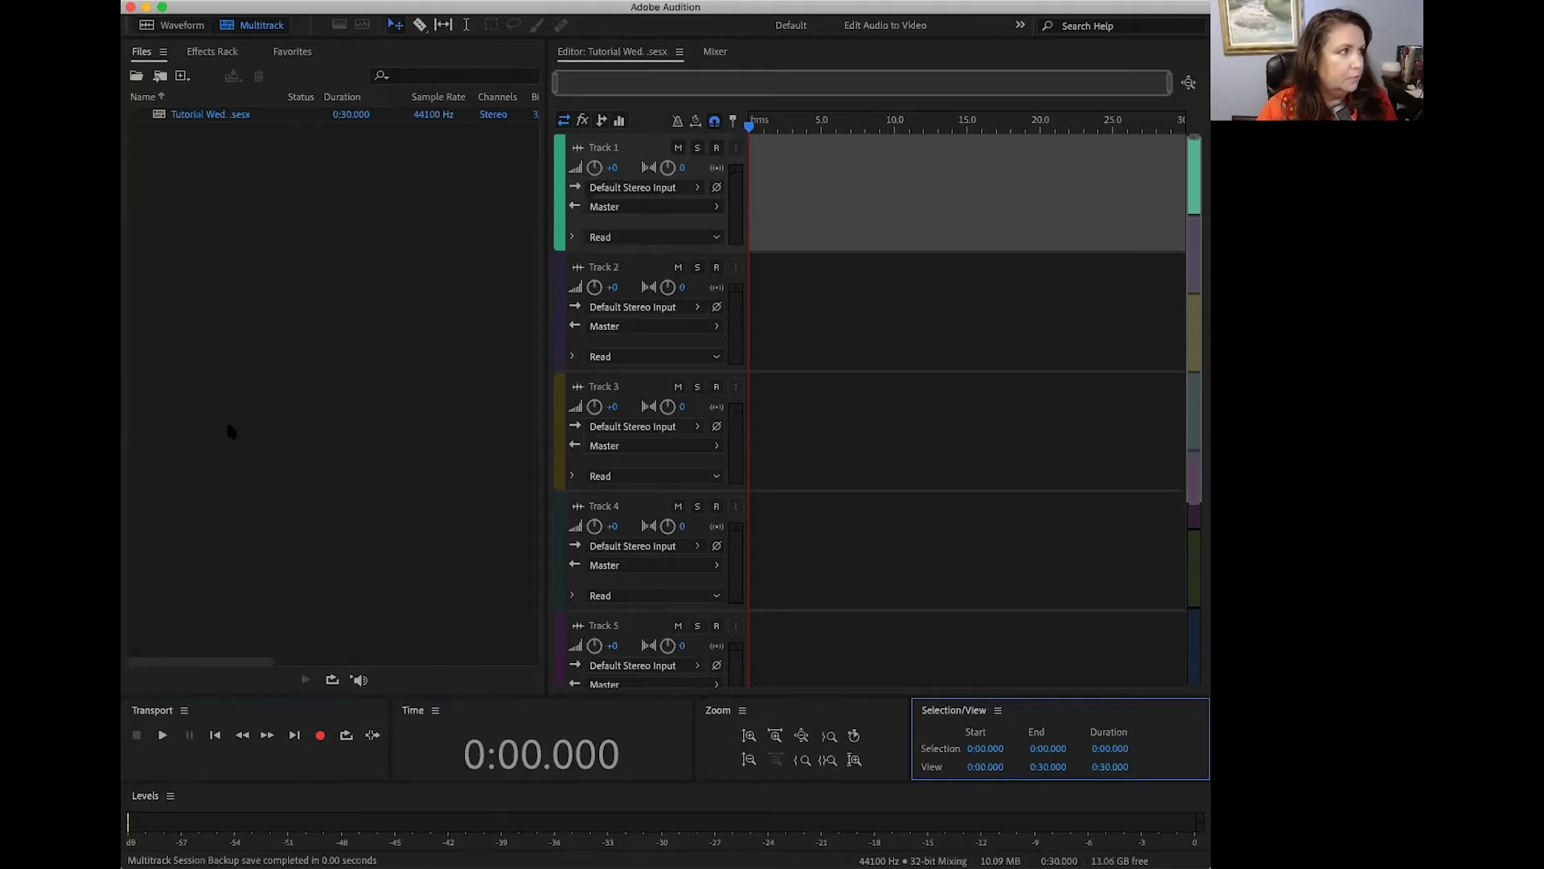
# Check the available default input devices in the Audio Hardware preferences, keep System Default (AT2020USB+), and accept the settings
pyautogui.click(30, 0)
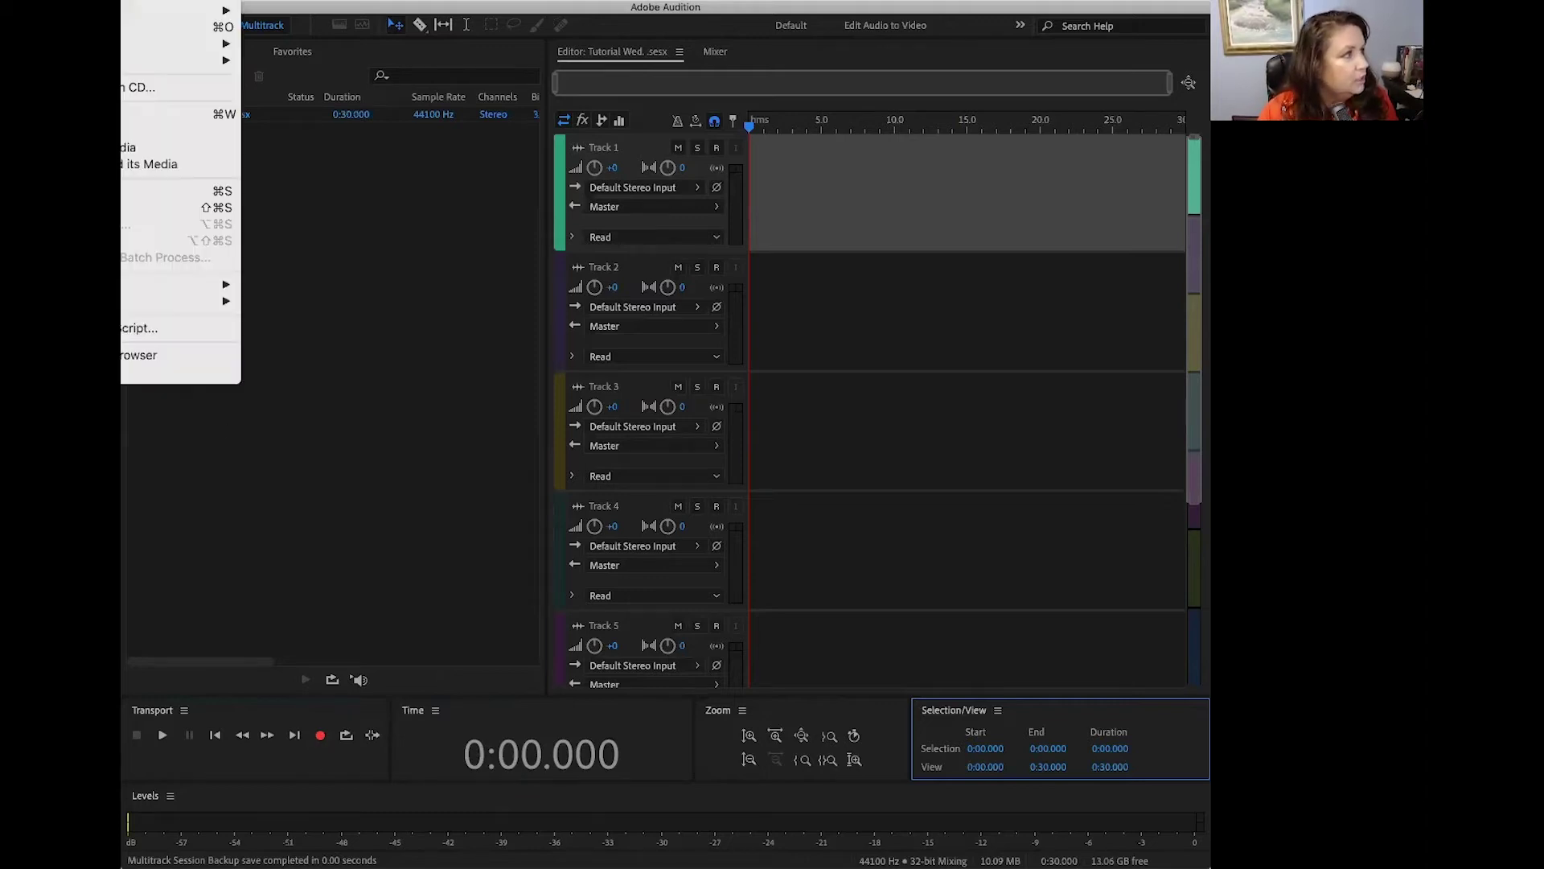
pyautogui.press('Escape')
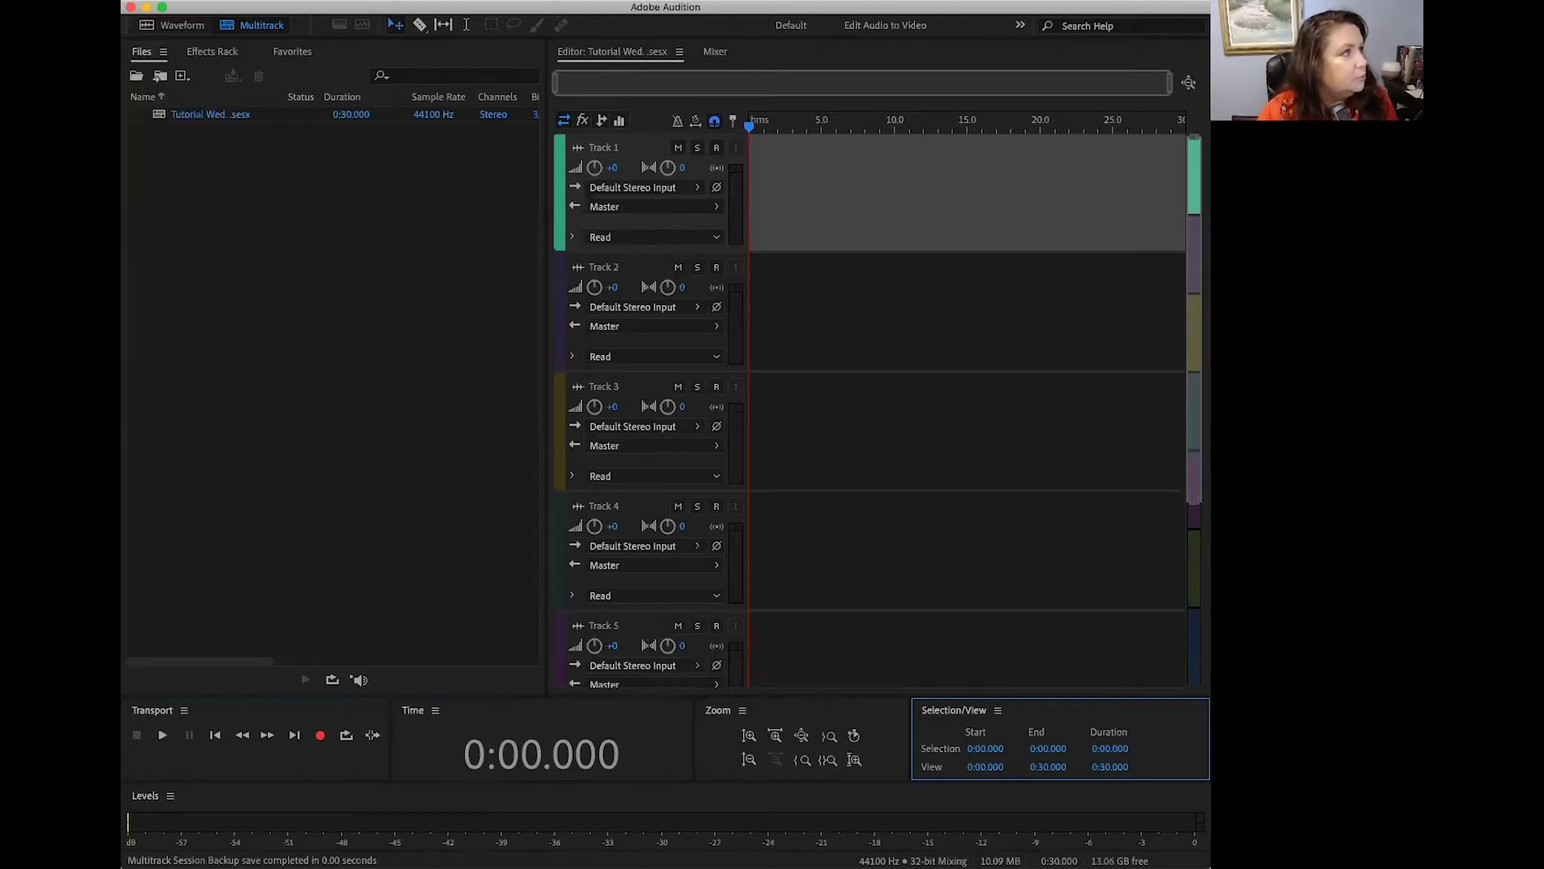
pyautogui.moveTo(16, 38)
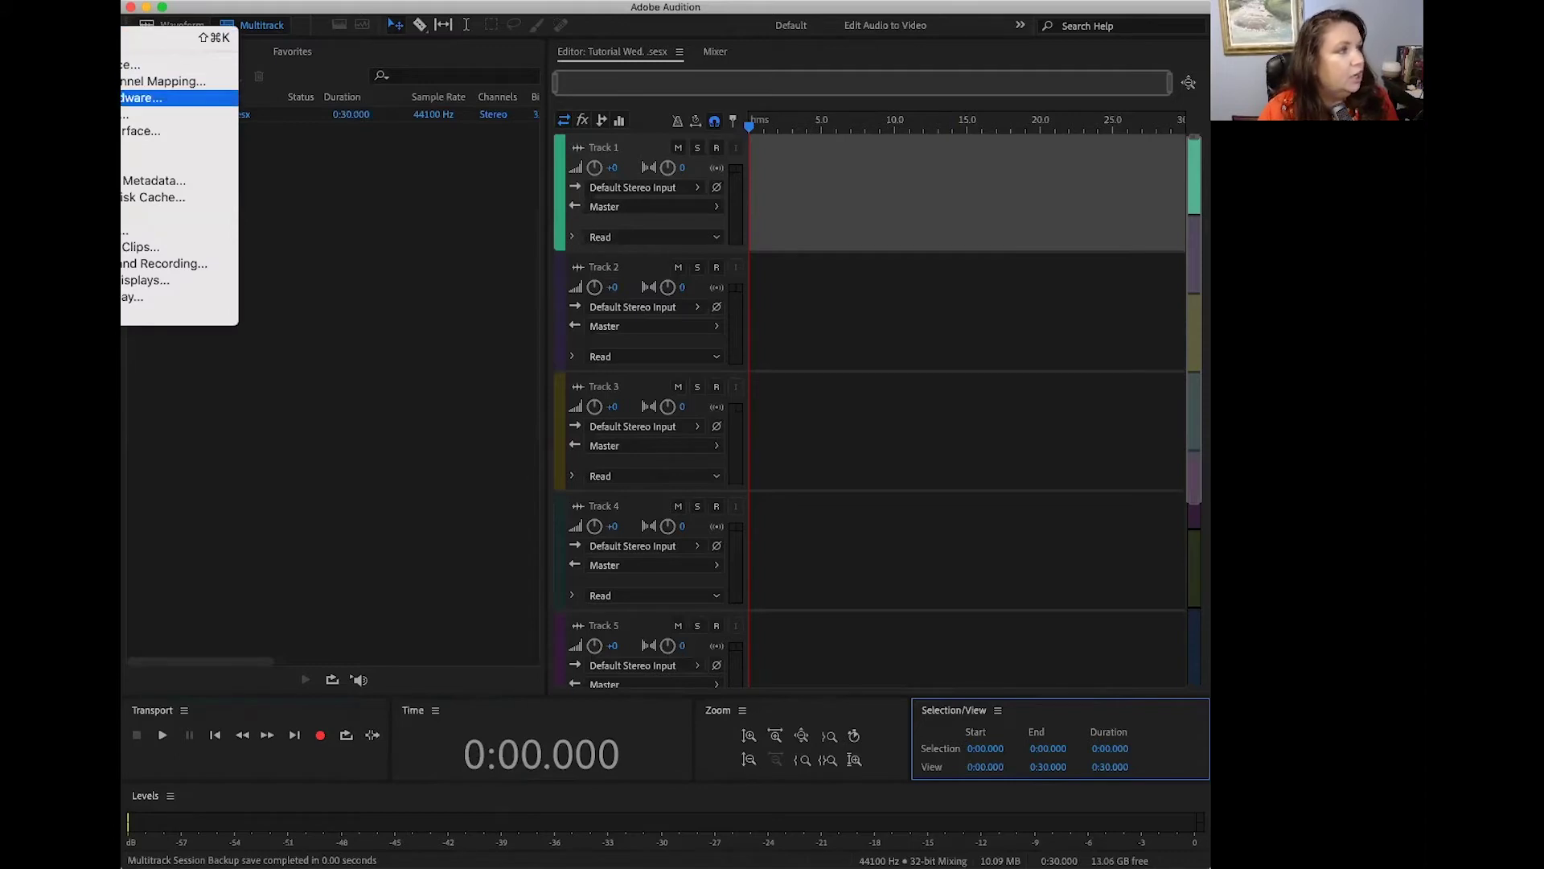
pyautogui.click(153, 97)
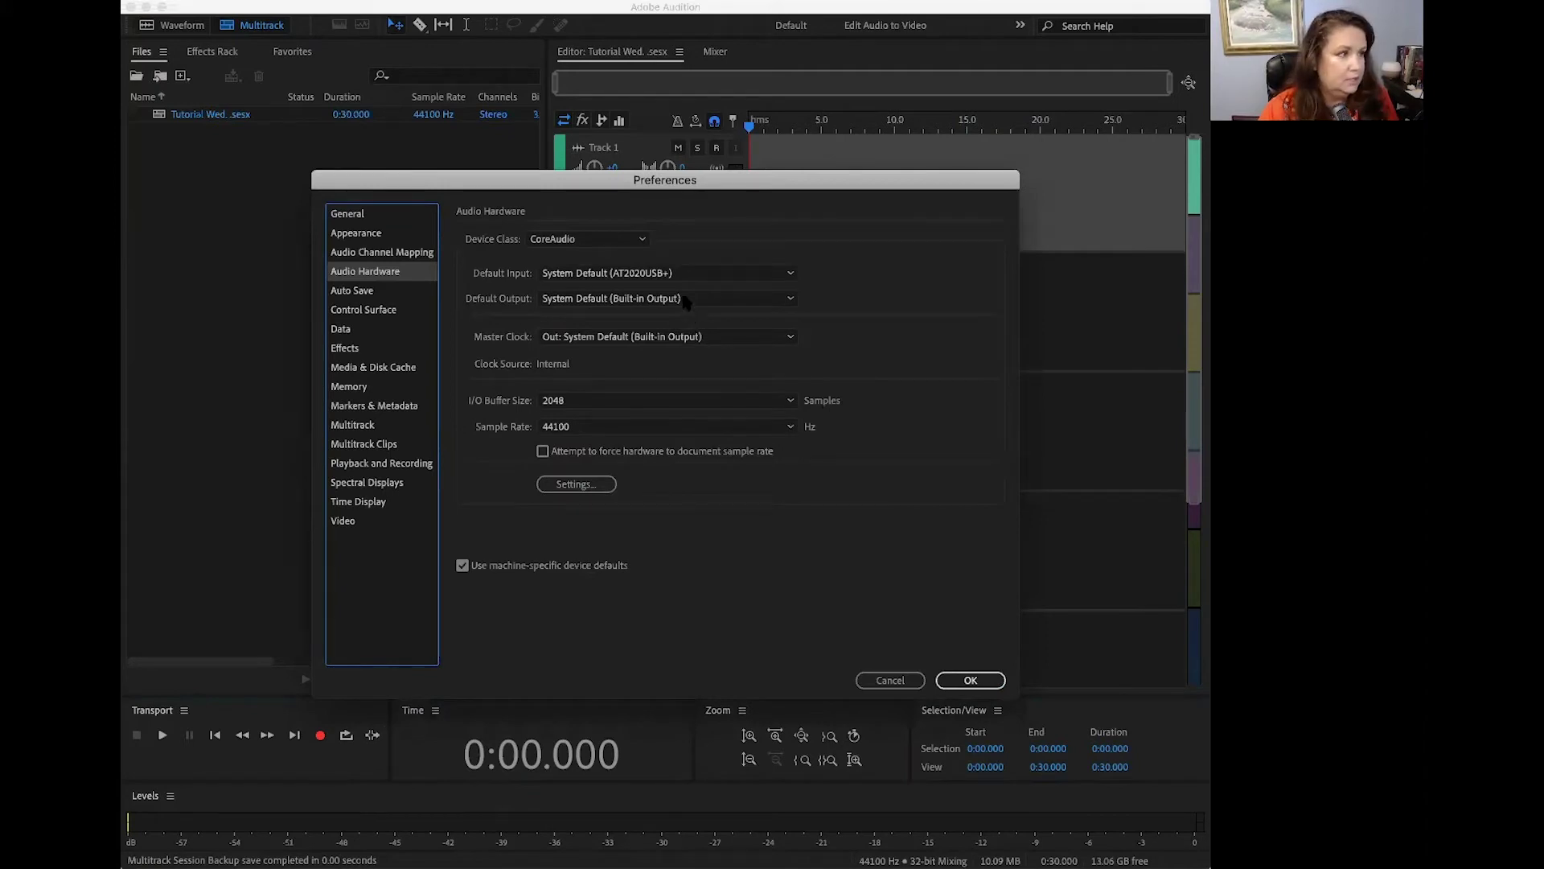
pyautogui.click(791, 275)
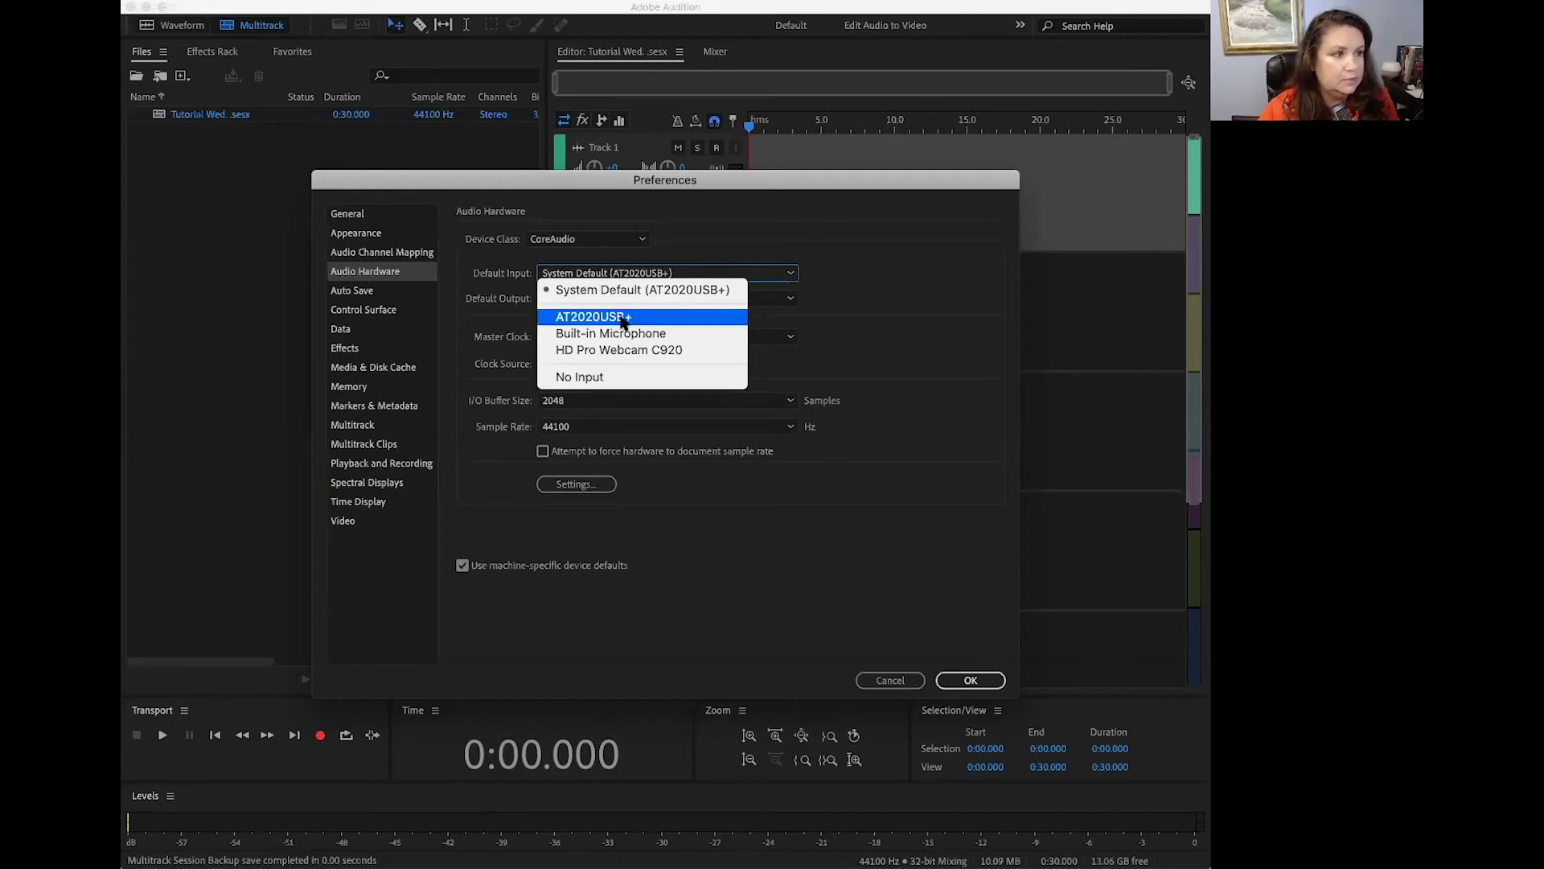
pyautogui.click(872, 268)
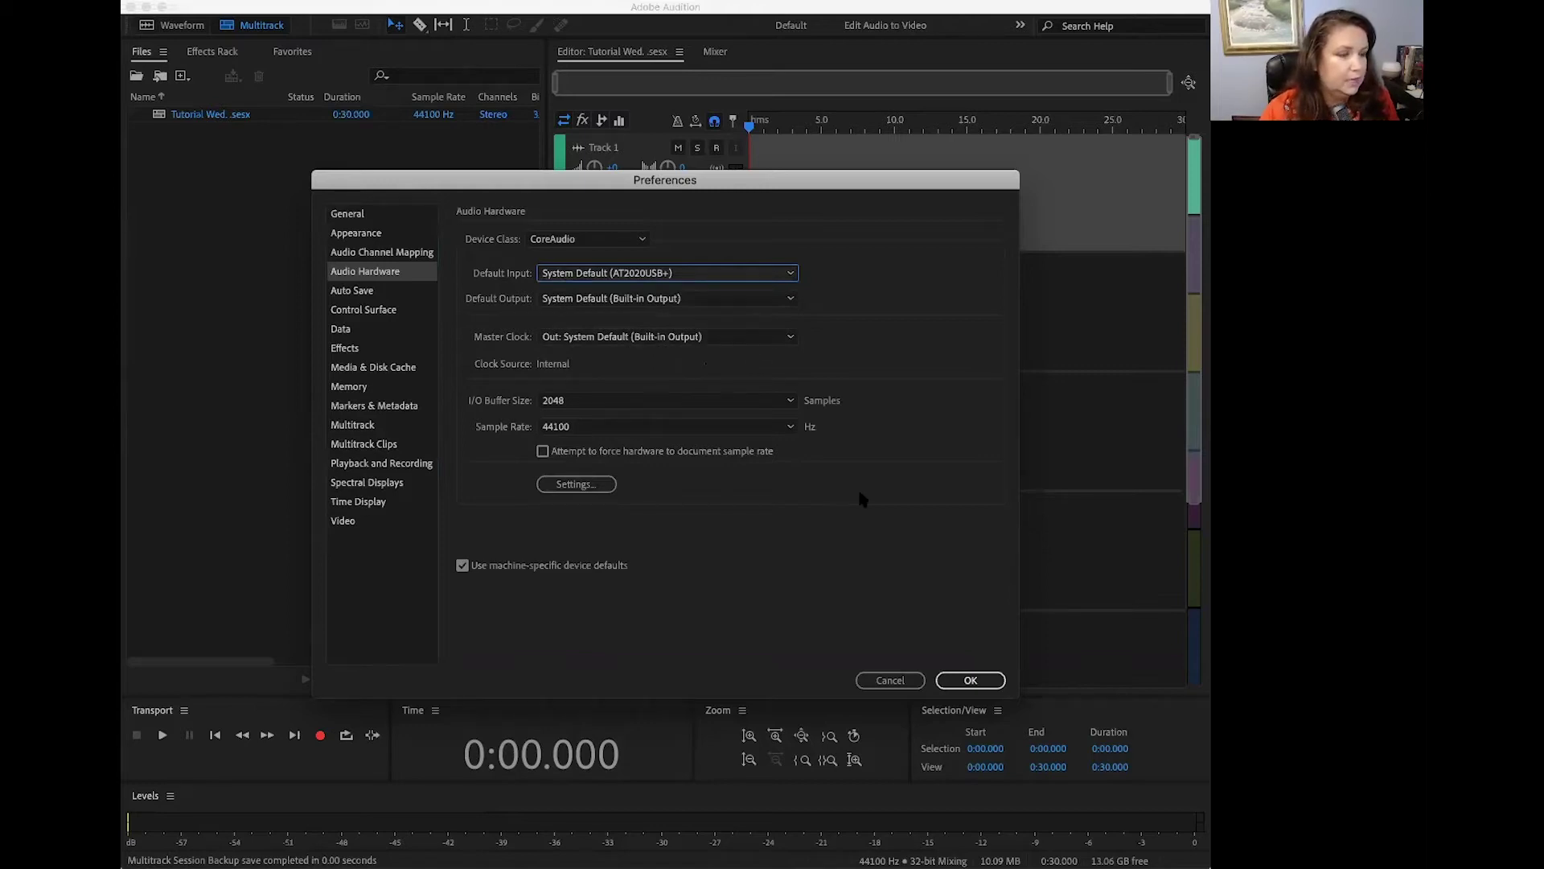
pyautogui.click(971, 678)
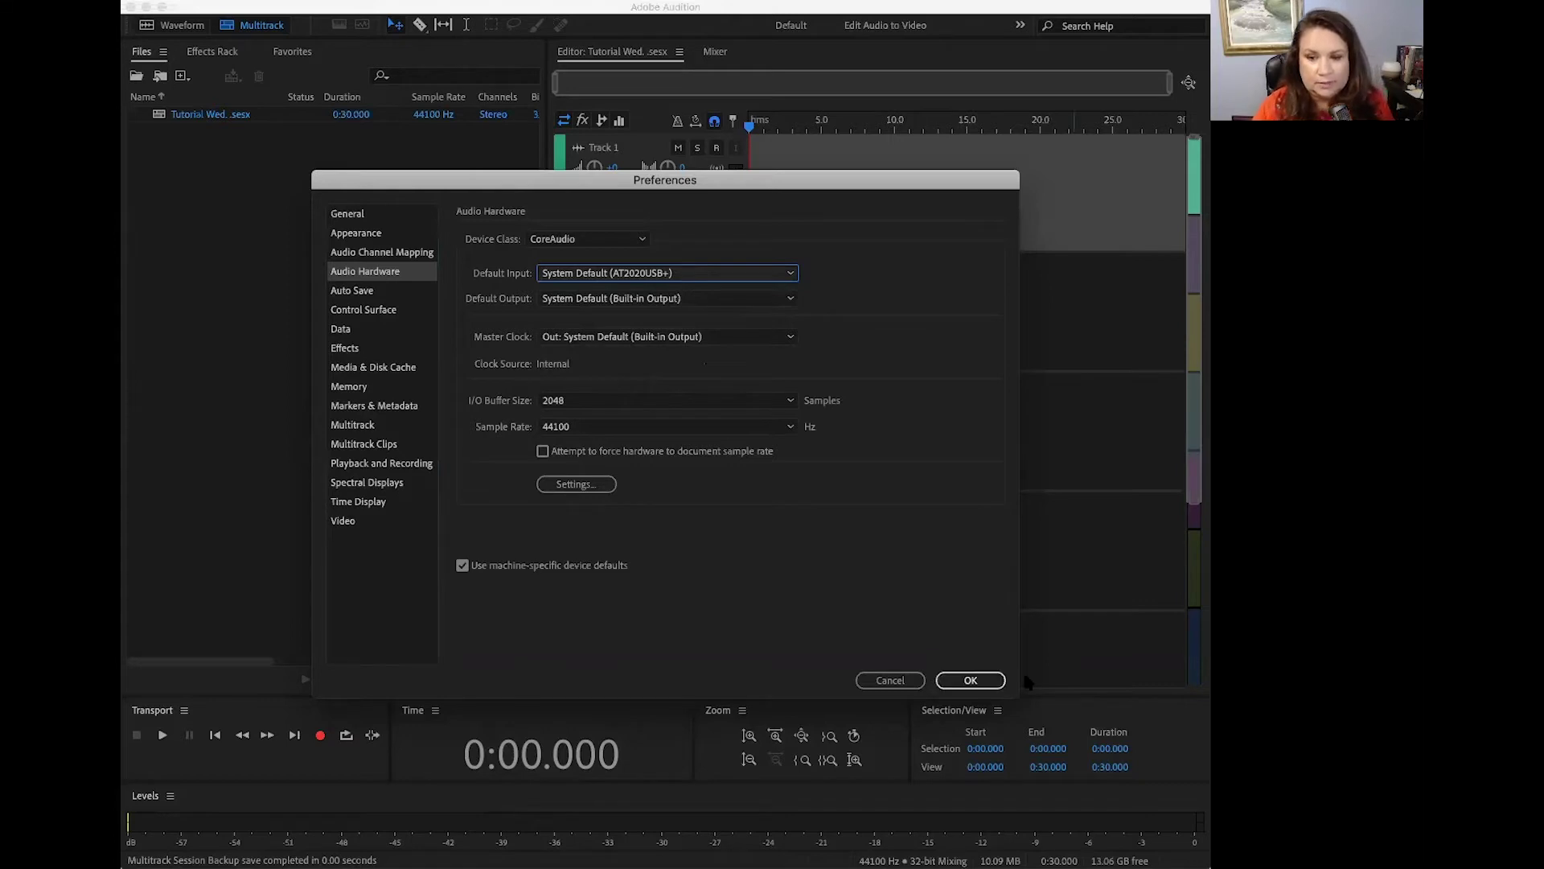
pyautogui.click(971, 681)
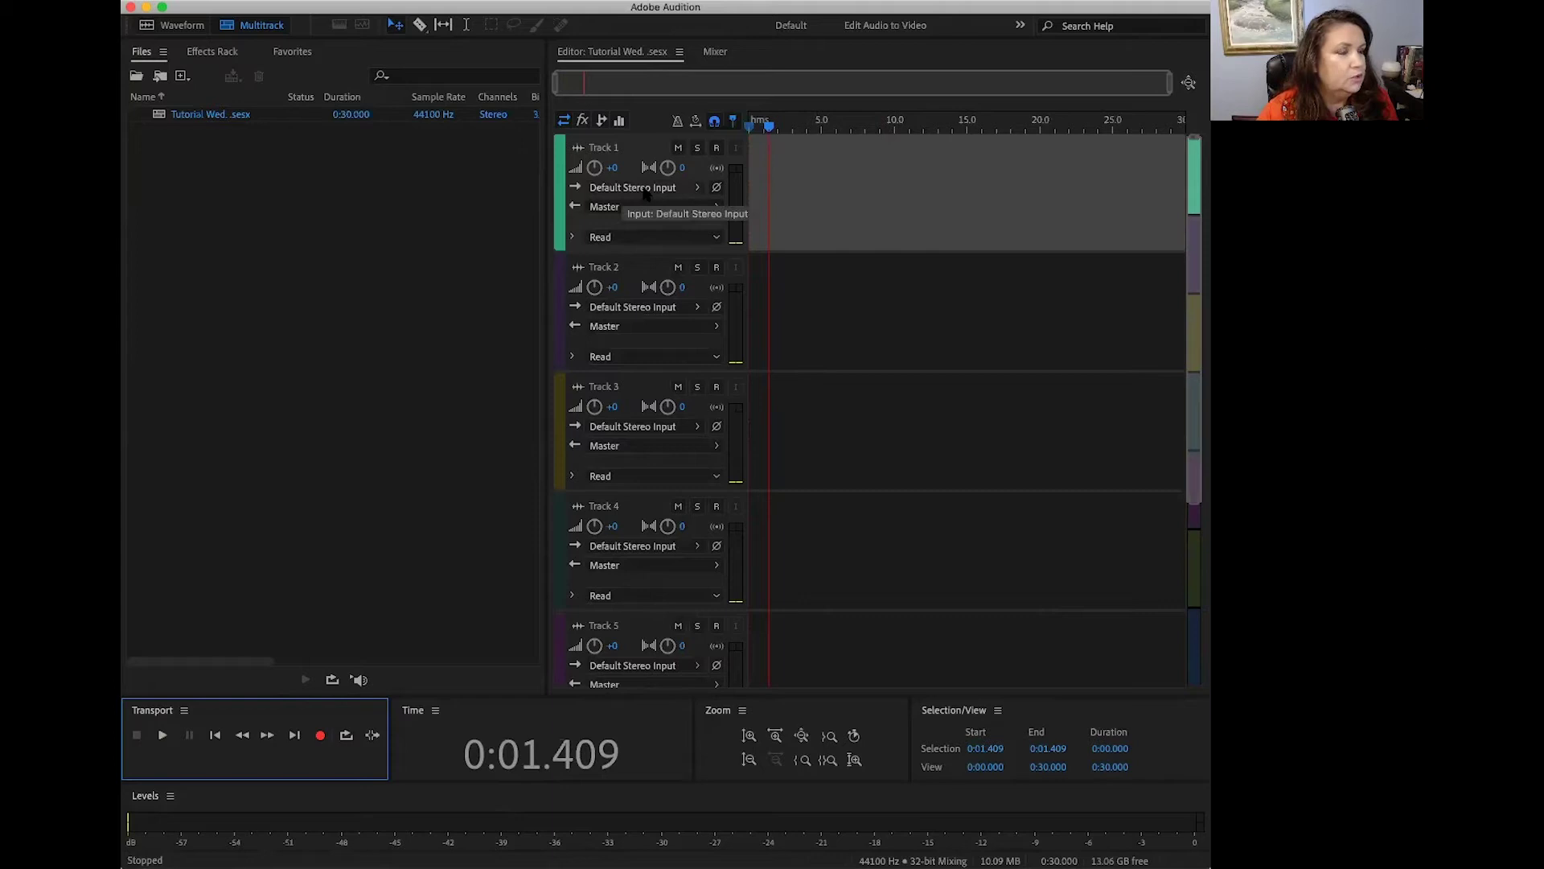
# Check the Default Input devices in the Audio Hardware preferences through Track 1's input setting, keep System Default (AT2020USB+), and accept
pyautogui.click(697, 188)
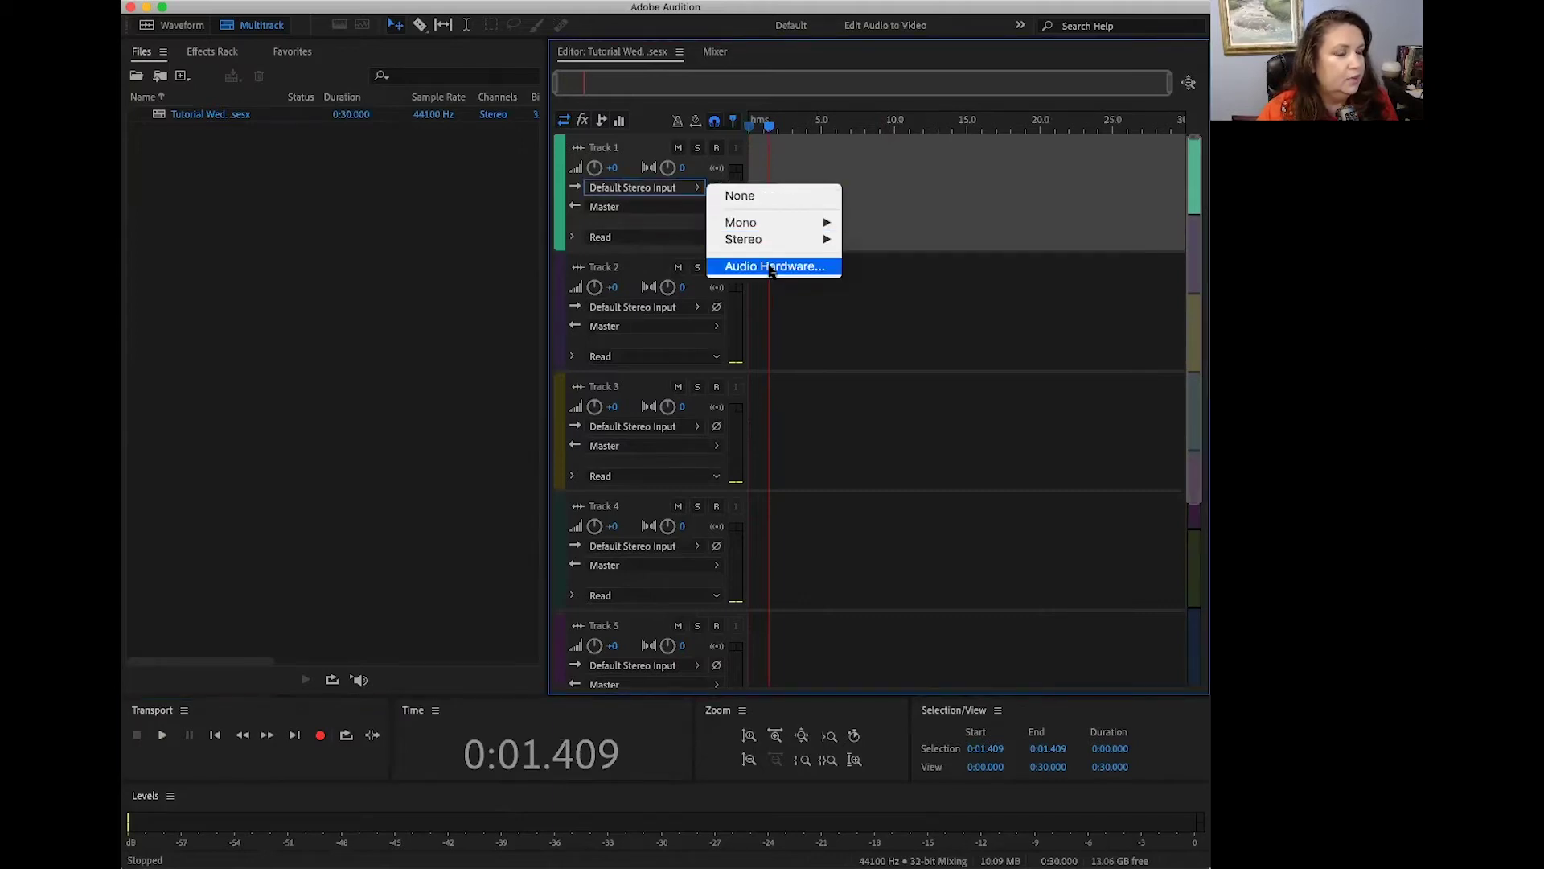
pyautogui.click(769, 270)
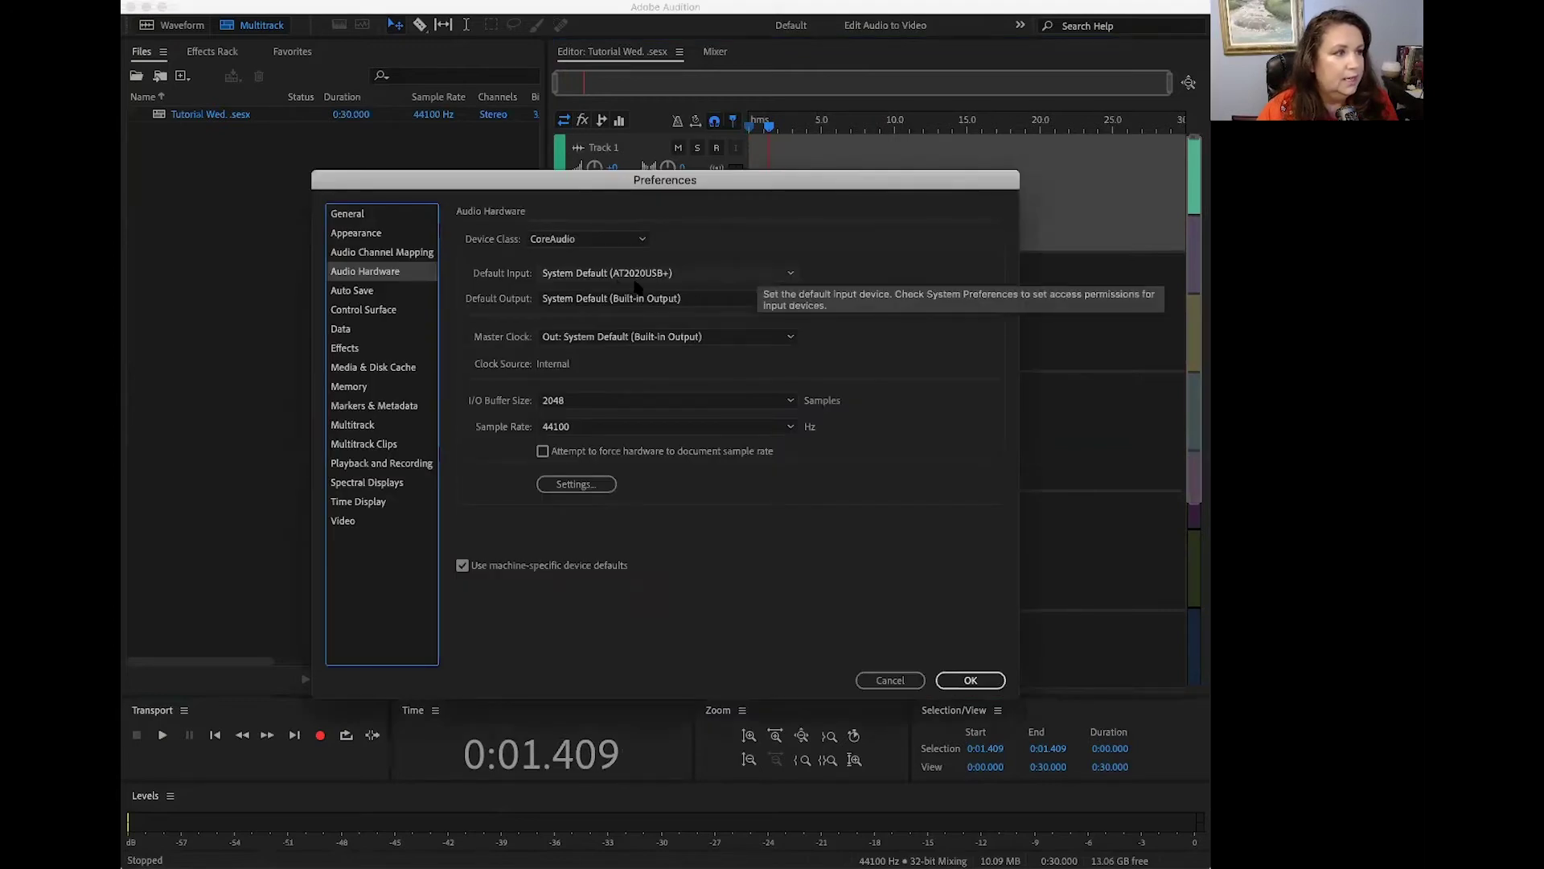
pyautogui.click(730, 277)
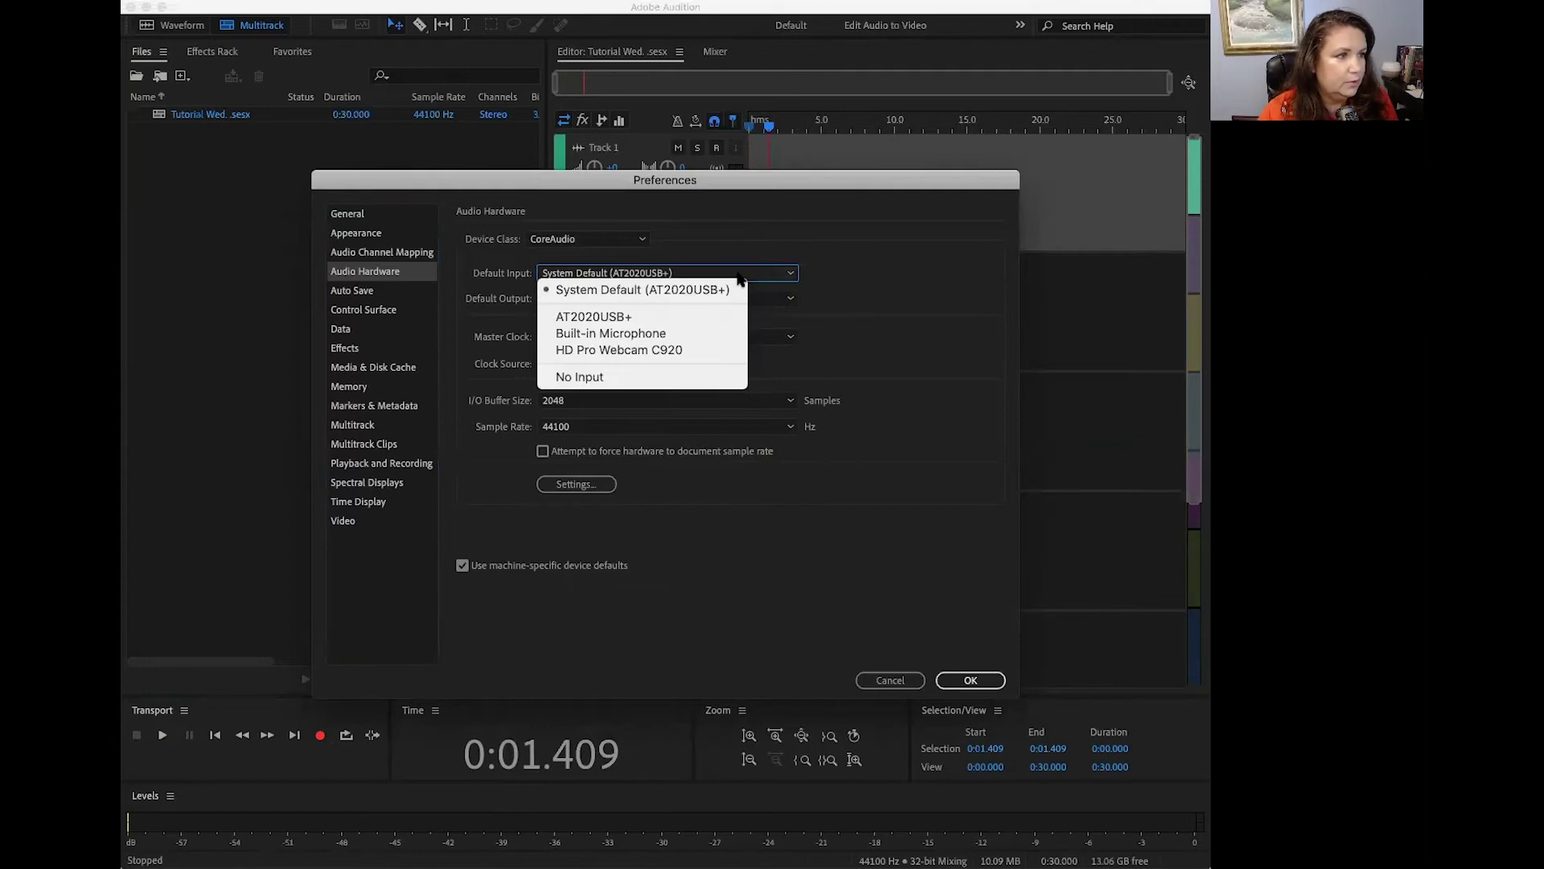
pyautogui.click(740, 276)
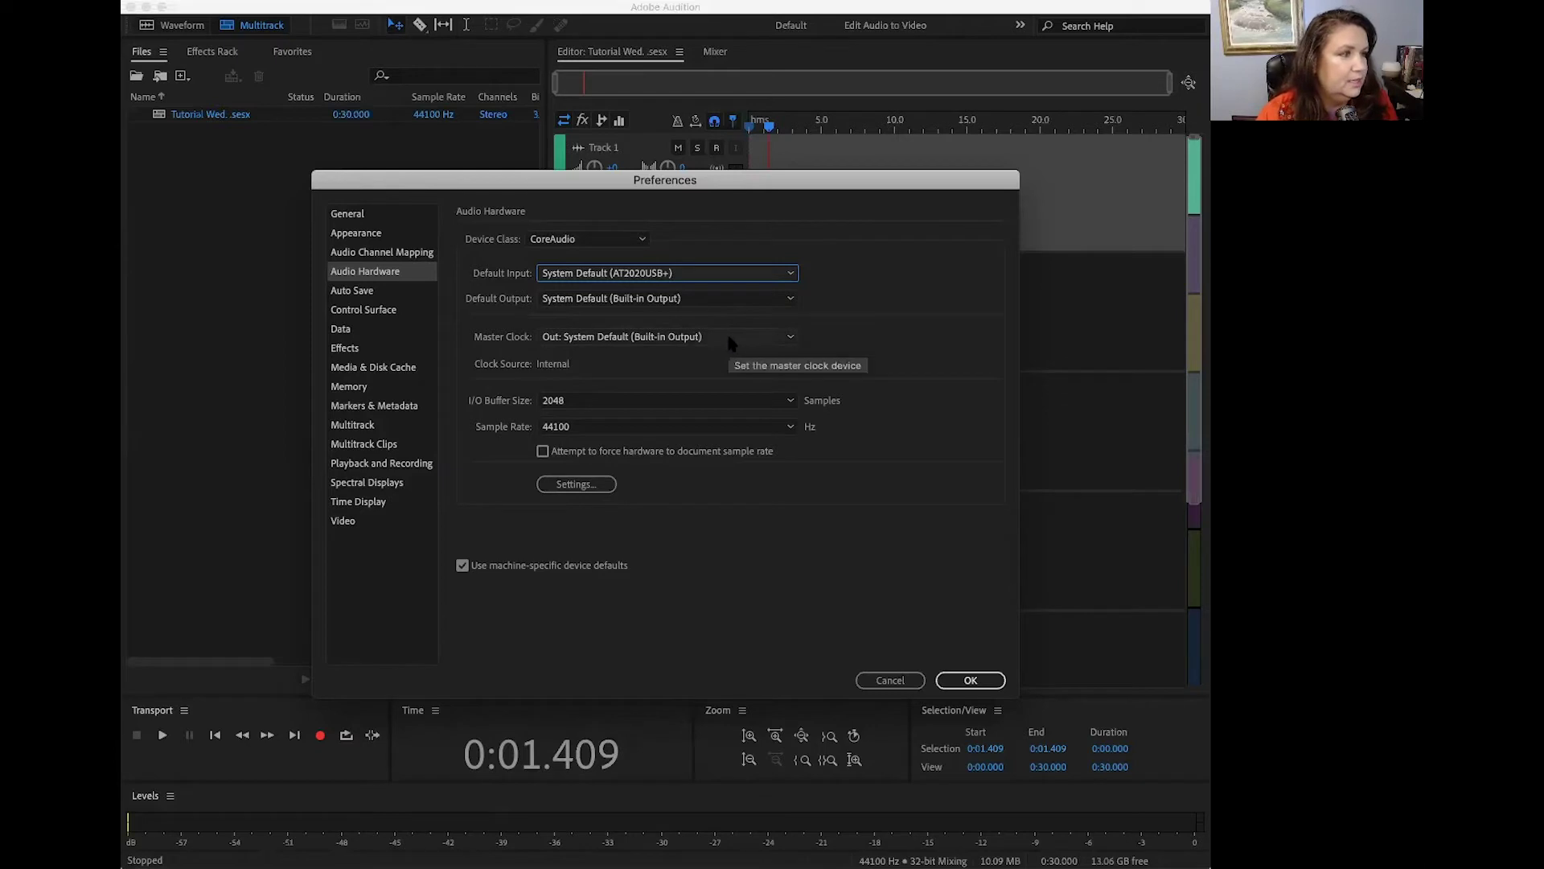
pyautogui.click(958, 681)
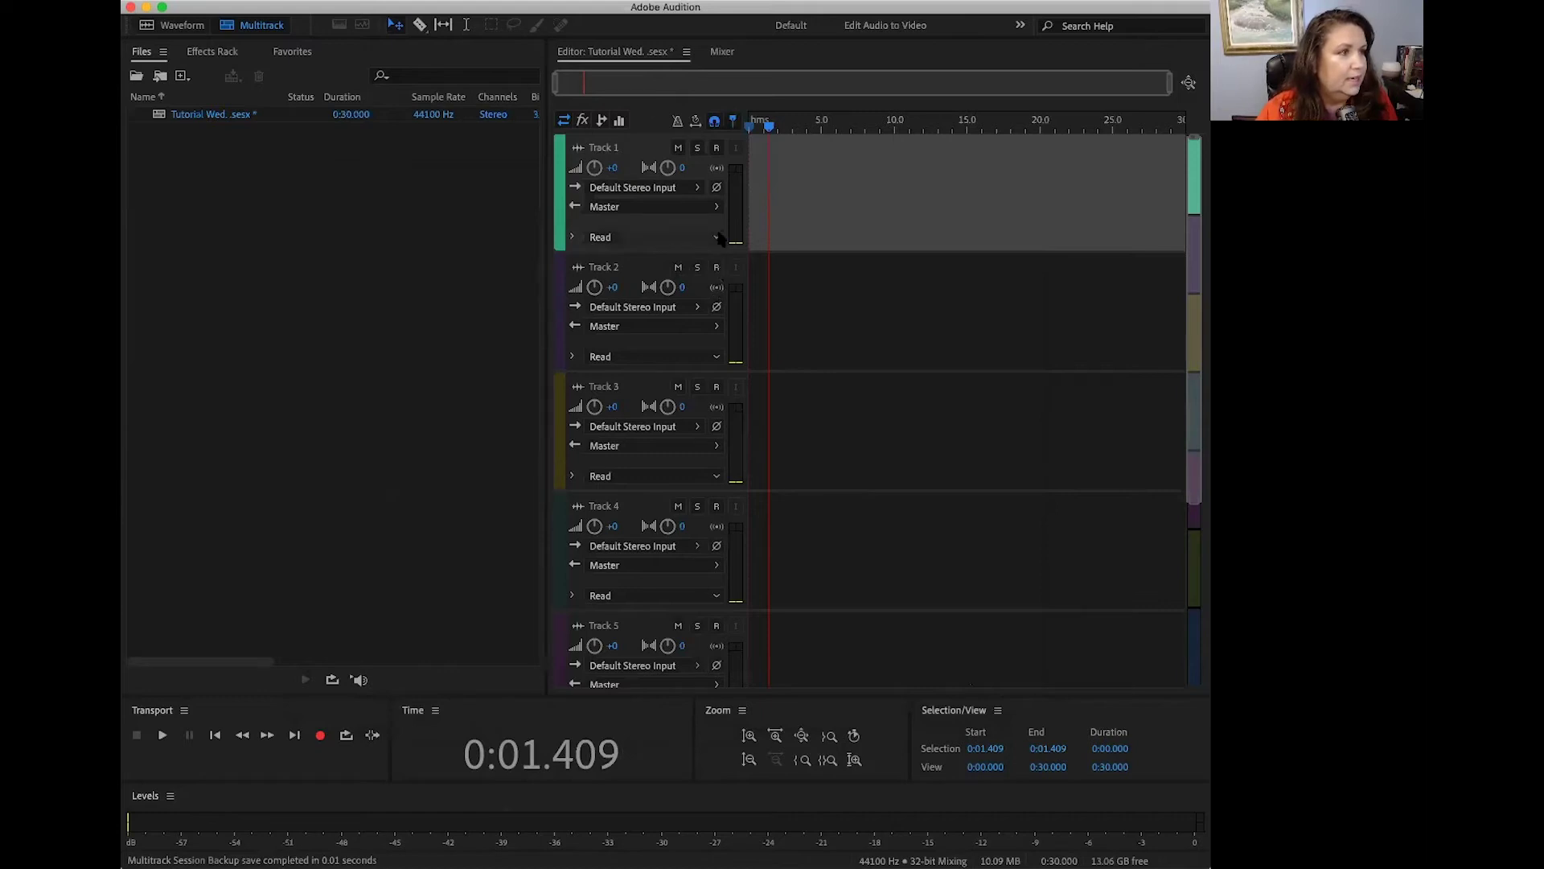
# Arm Track 1 for recording and move the playhead to the start of the session at 0:00.000
pyautogui.click(717, 148)
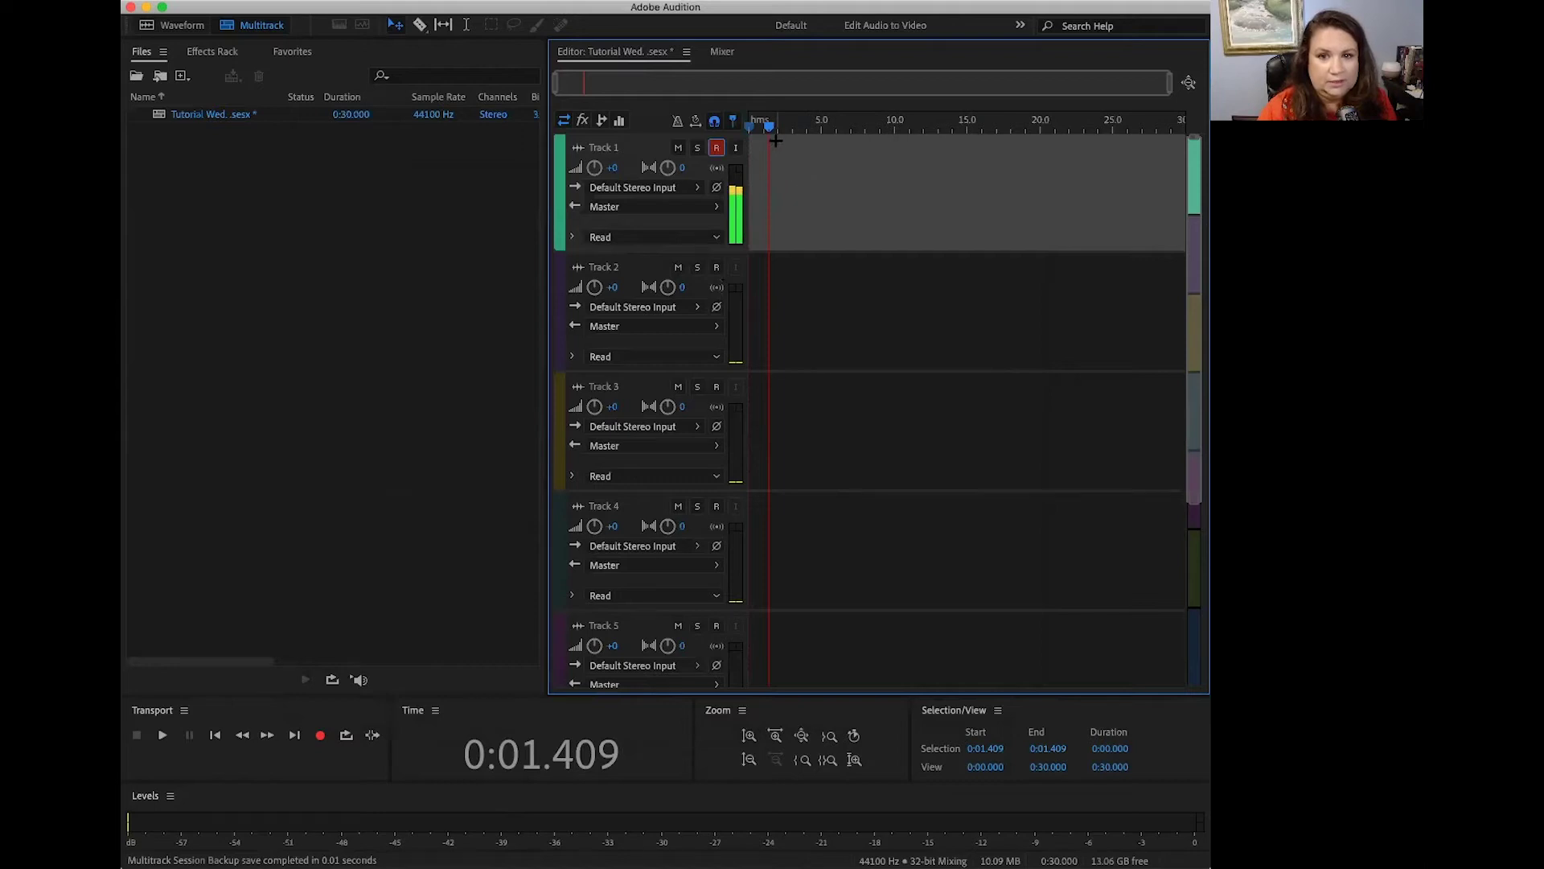
pyautogui.moveTo(768, 125); pyautogui.dragTo(746, 131)
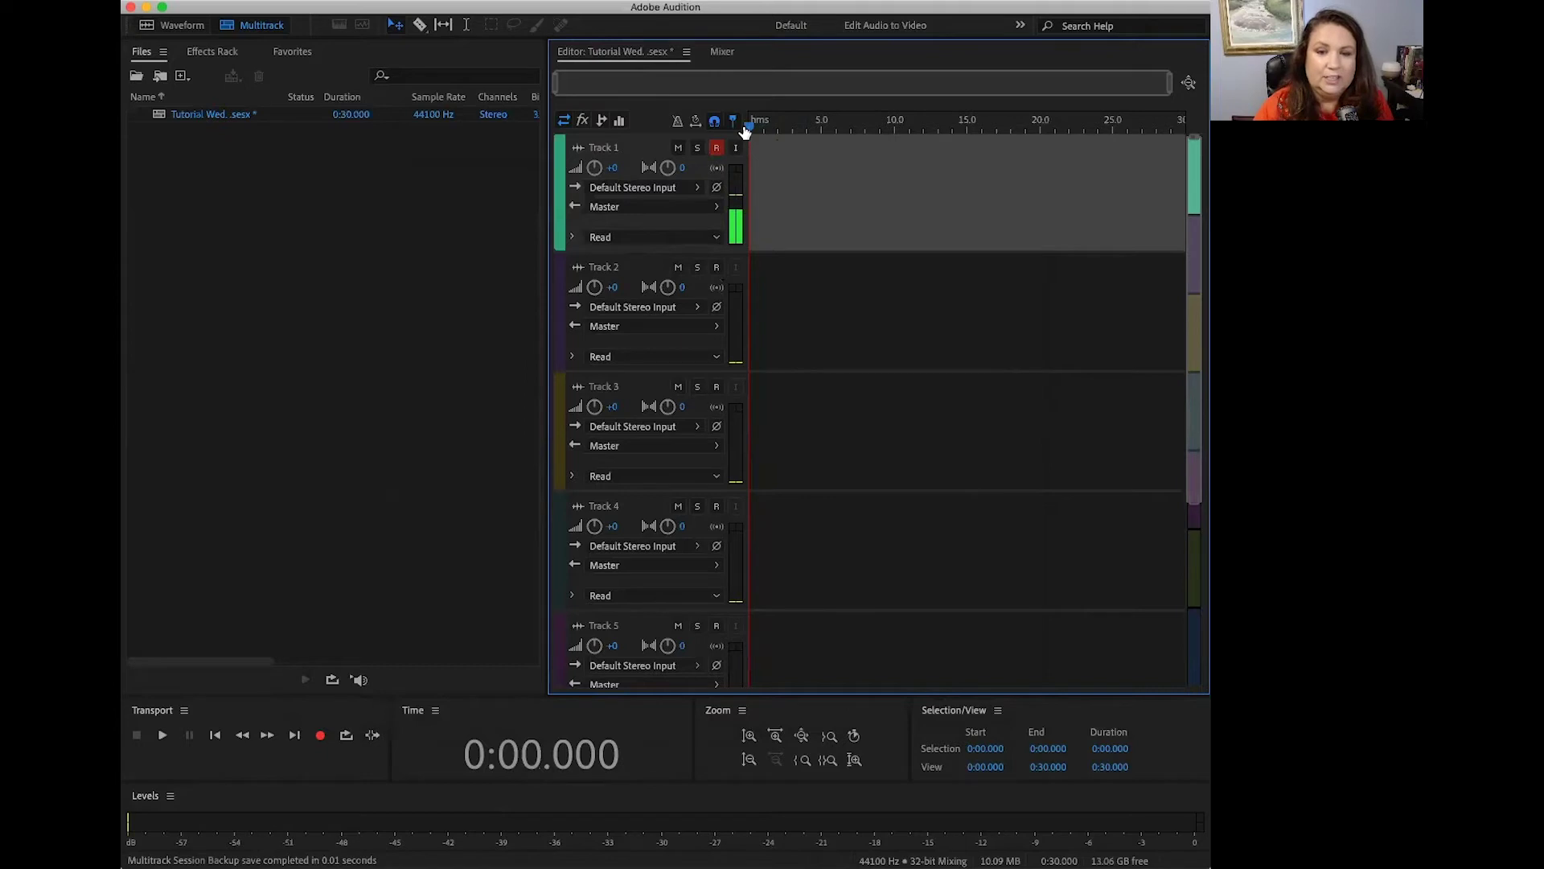
# Mute Track 2 and Track 3 and unmute both again
pyautogui.click(679, 267)
pyautogui.click(678, 387)
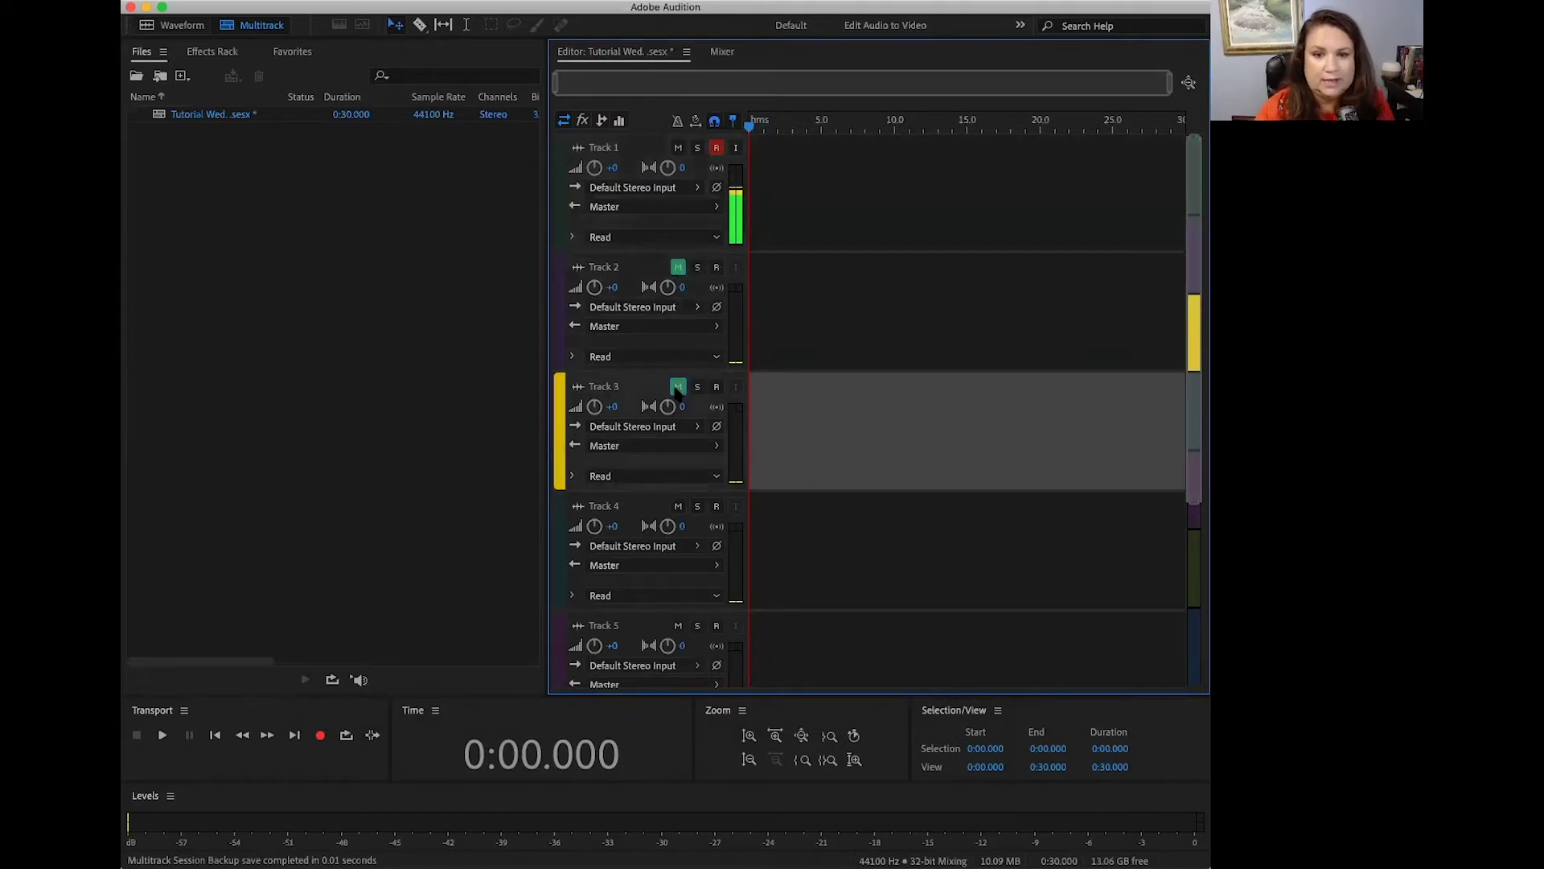
pyautogui.click(678, 387)
pyautogui.click(679, 267)
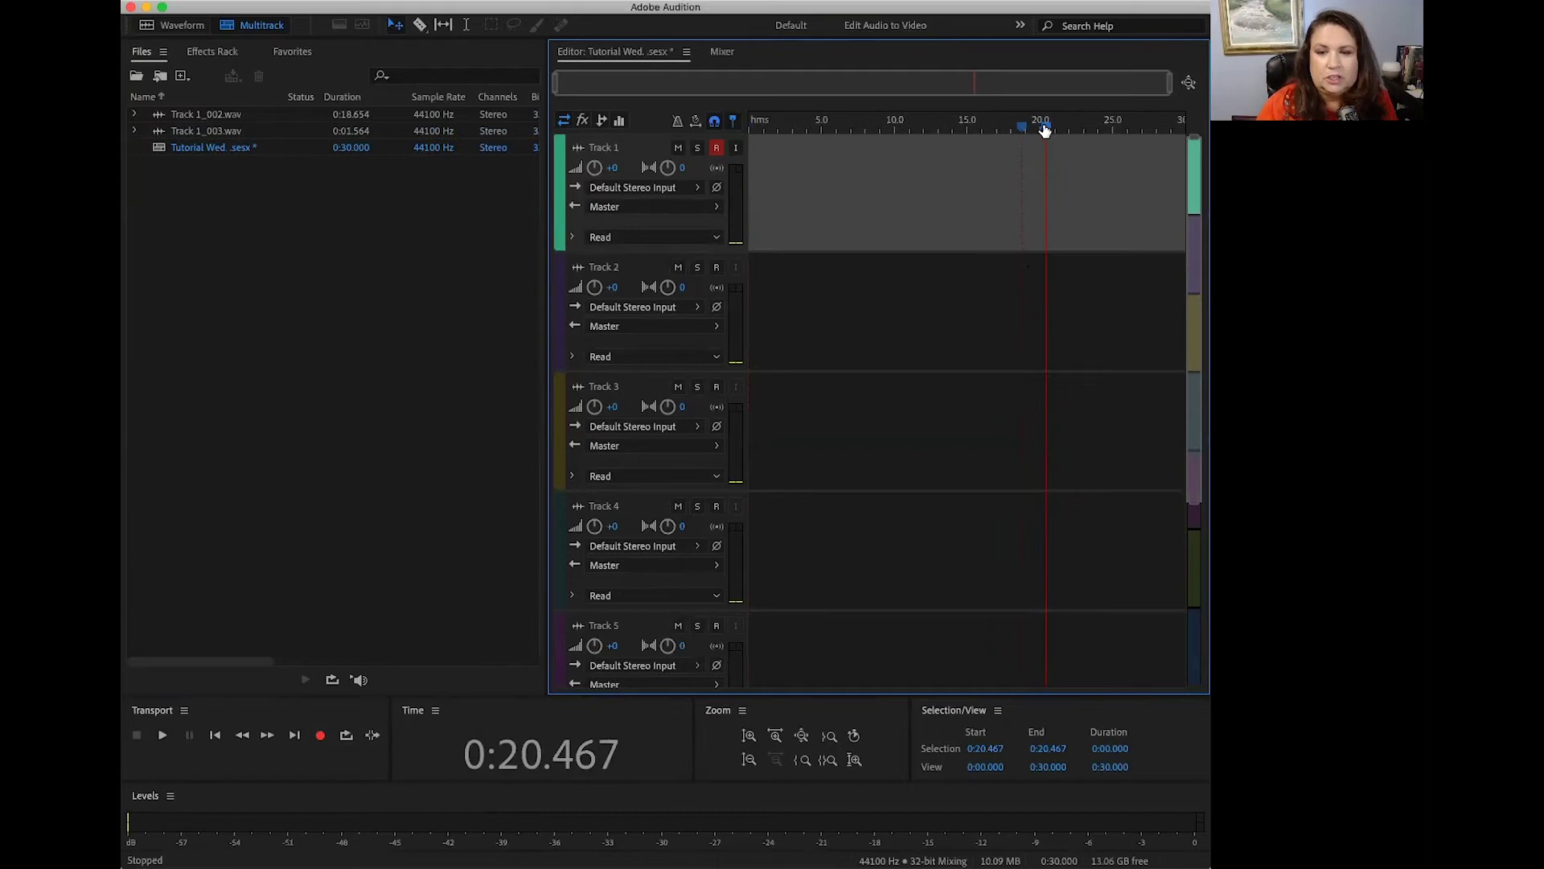
# Return the playhead to 0:00.000 and record about 28 seconds of speech on Track 1
pyautogui.moveTo(1047, 129); pyautogui.dragTo(740, 112)
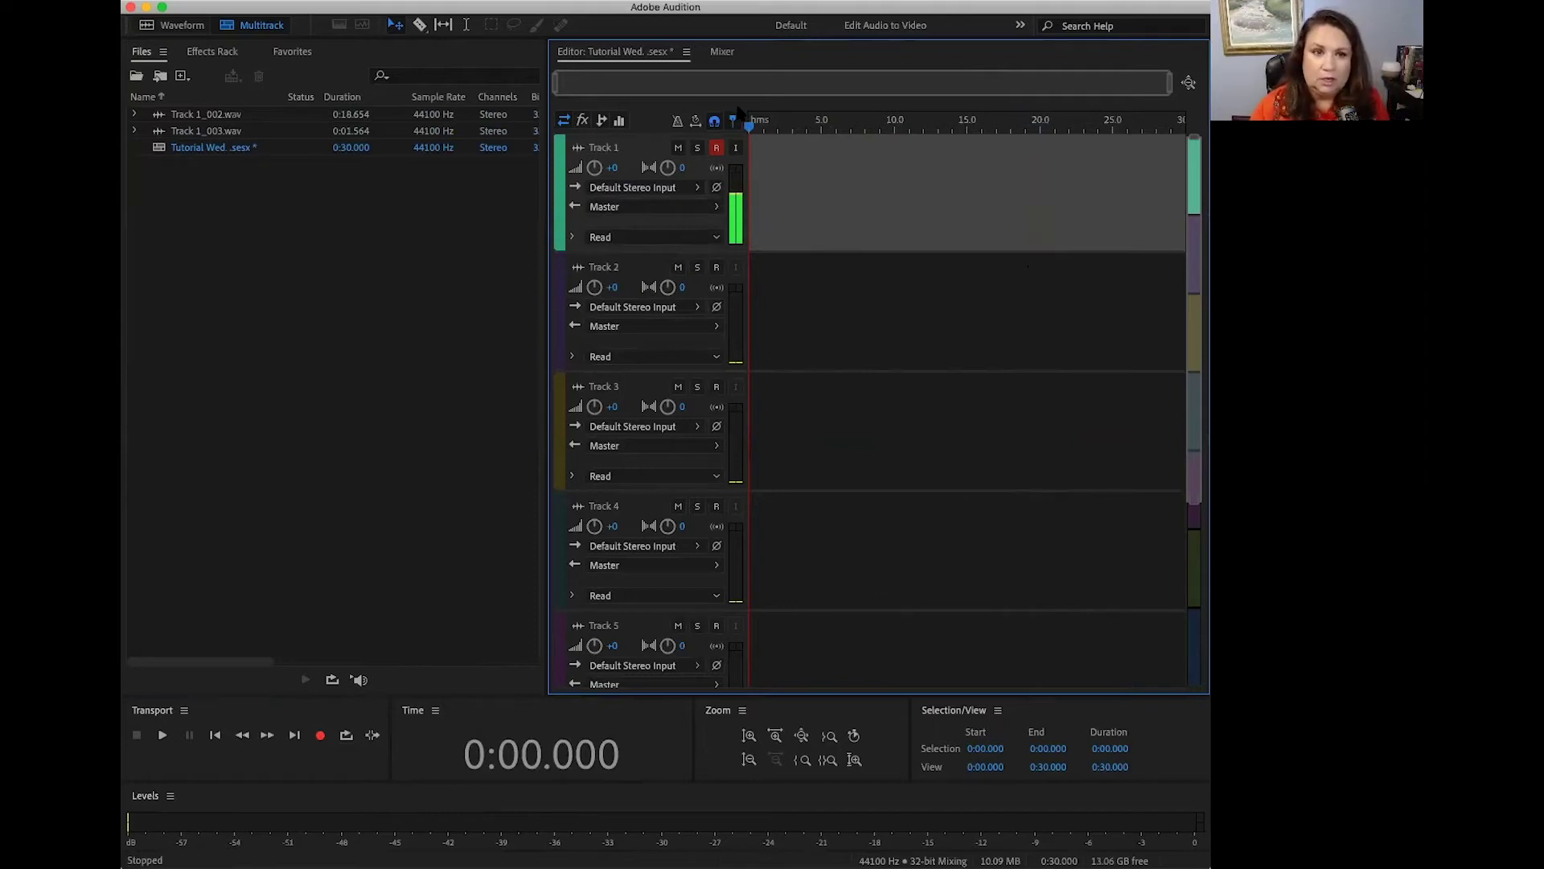
pyautogui.click(320, 735)
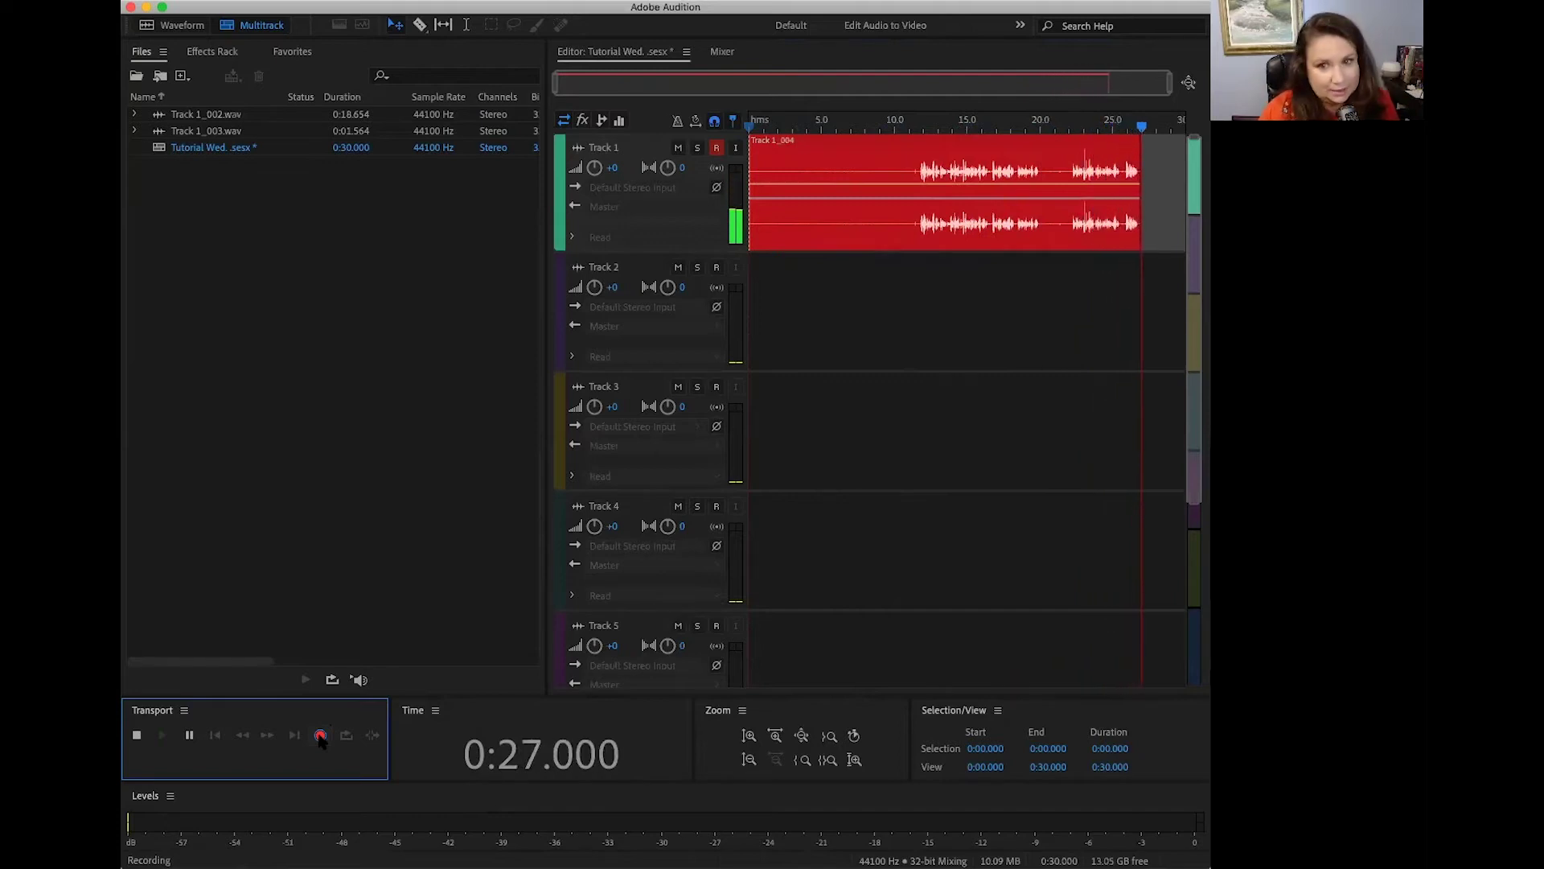
pyautogui.click(319, 736)
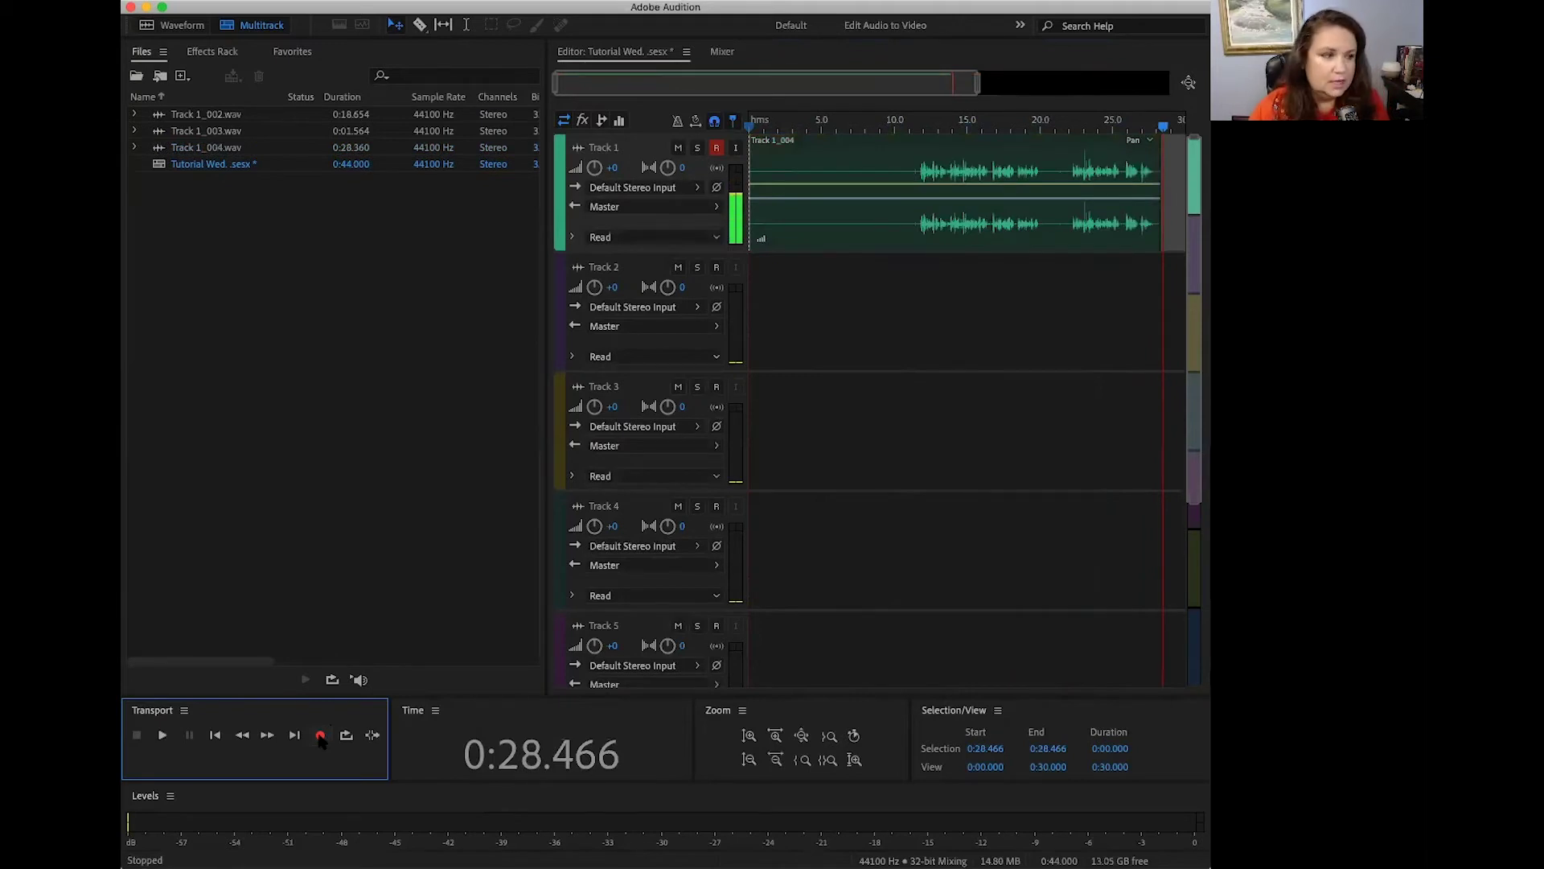
# Select the recorded clip on Track 1 and play it from about 0:10.9 to hear where the speech begins
pyautogui.click(1066, 175)
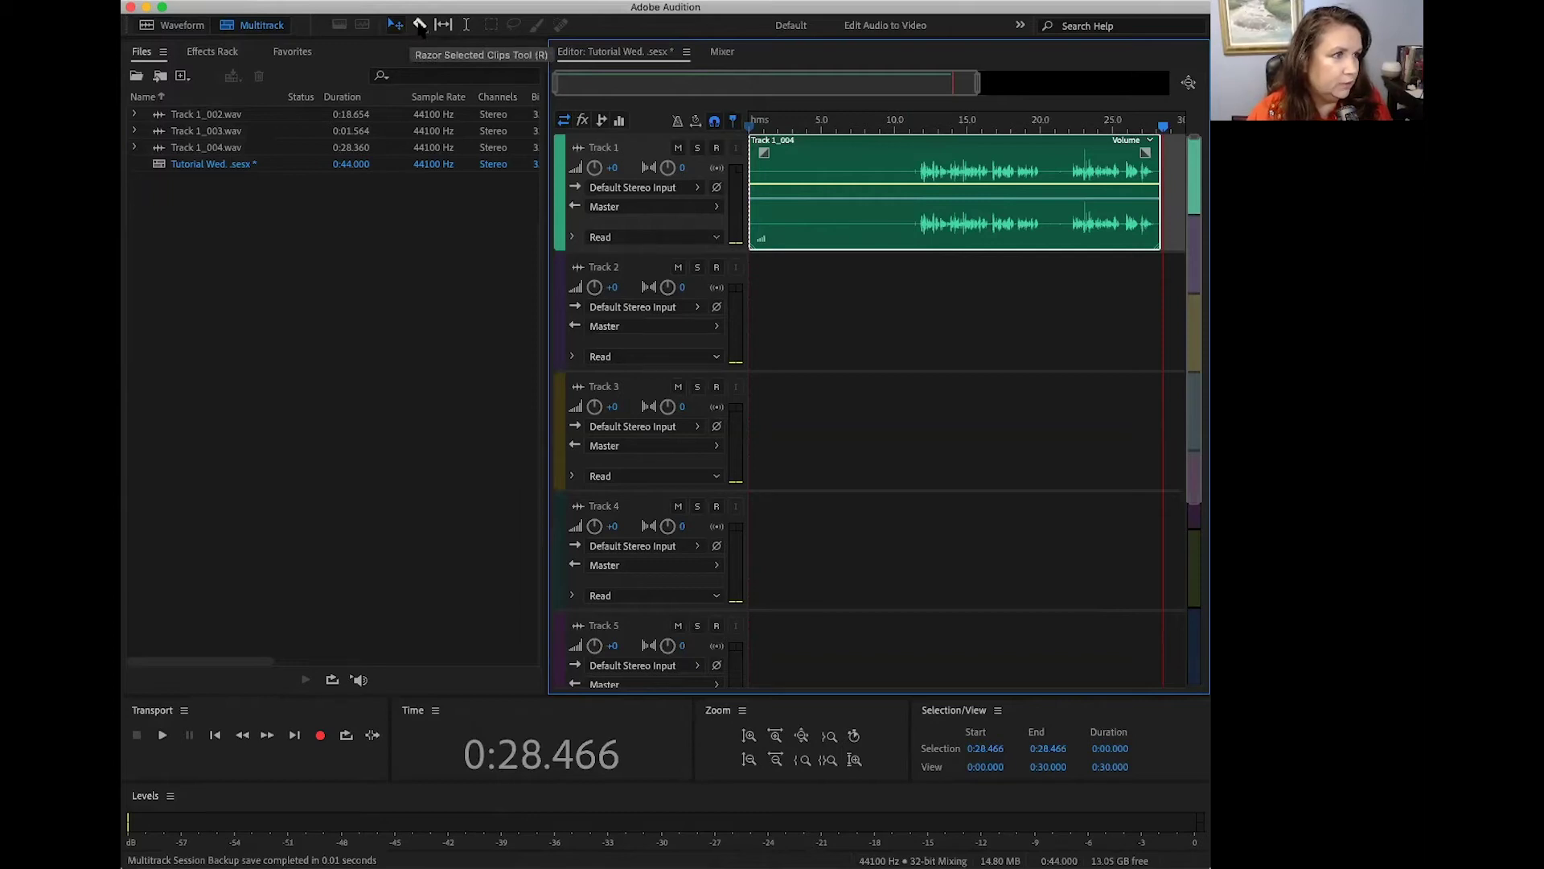
pyautogui.click(917, 120)
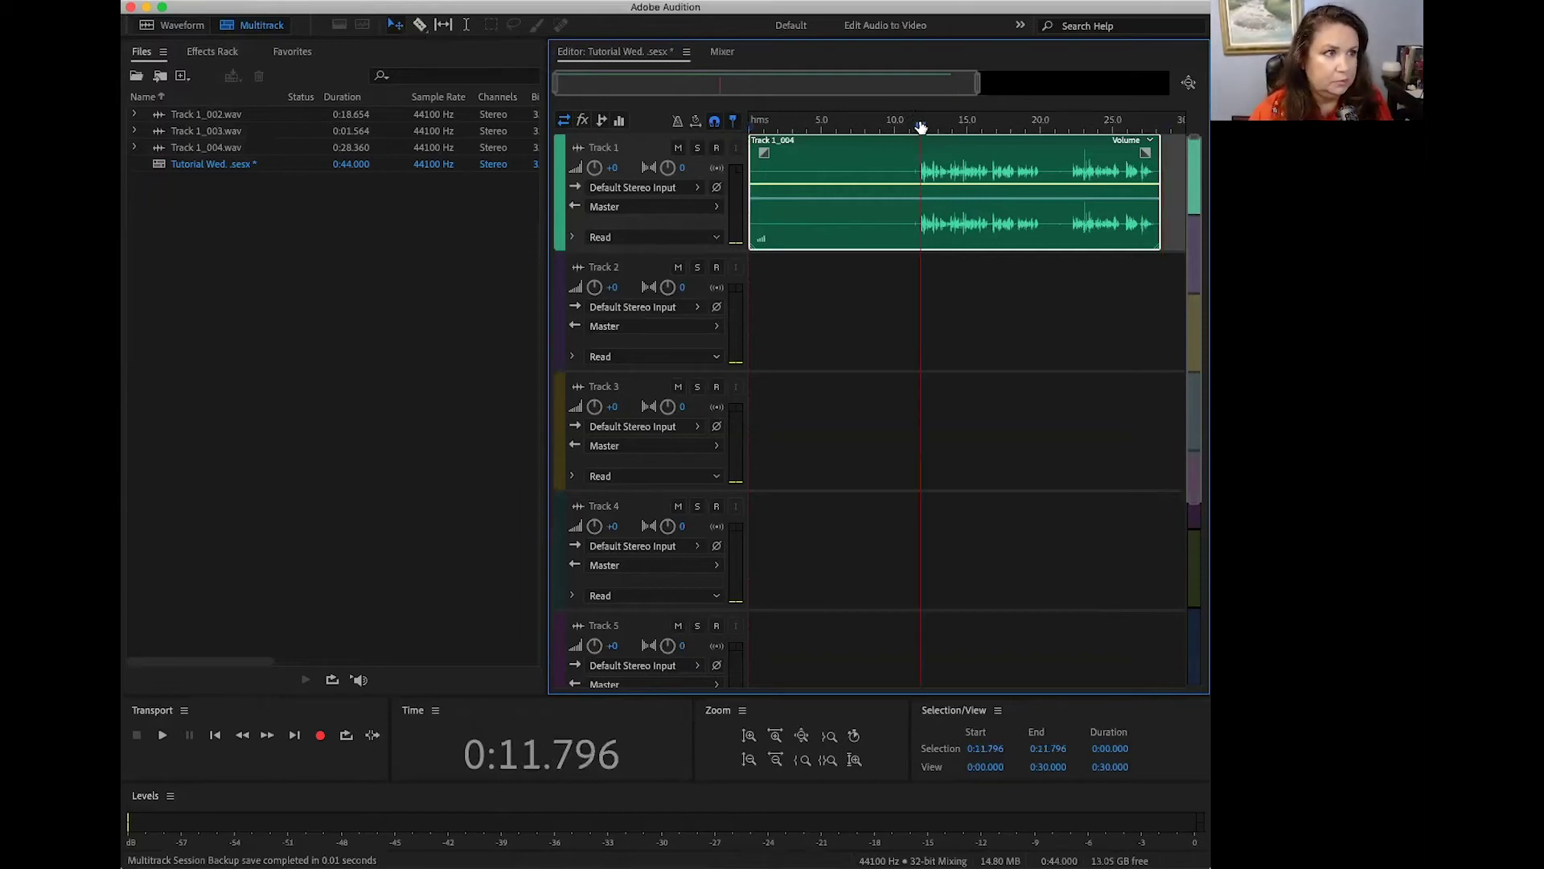
pyautogui.press('space')
pyautogui.moveTo(914, 125); pyautogui.dragTo(907, 121)
pyautogui.press('space')
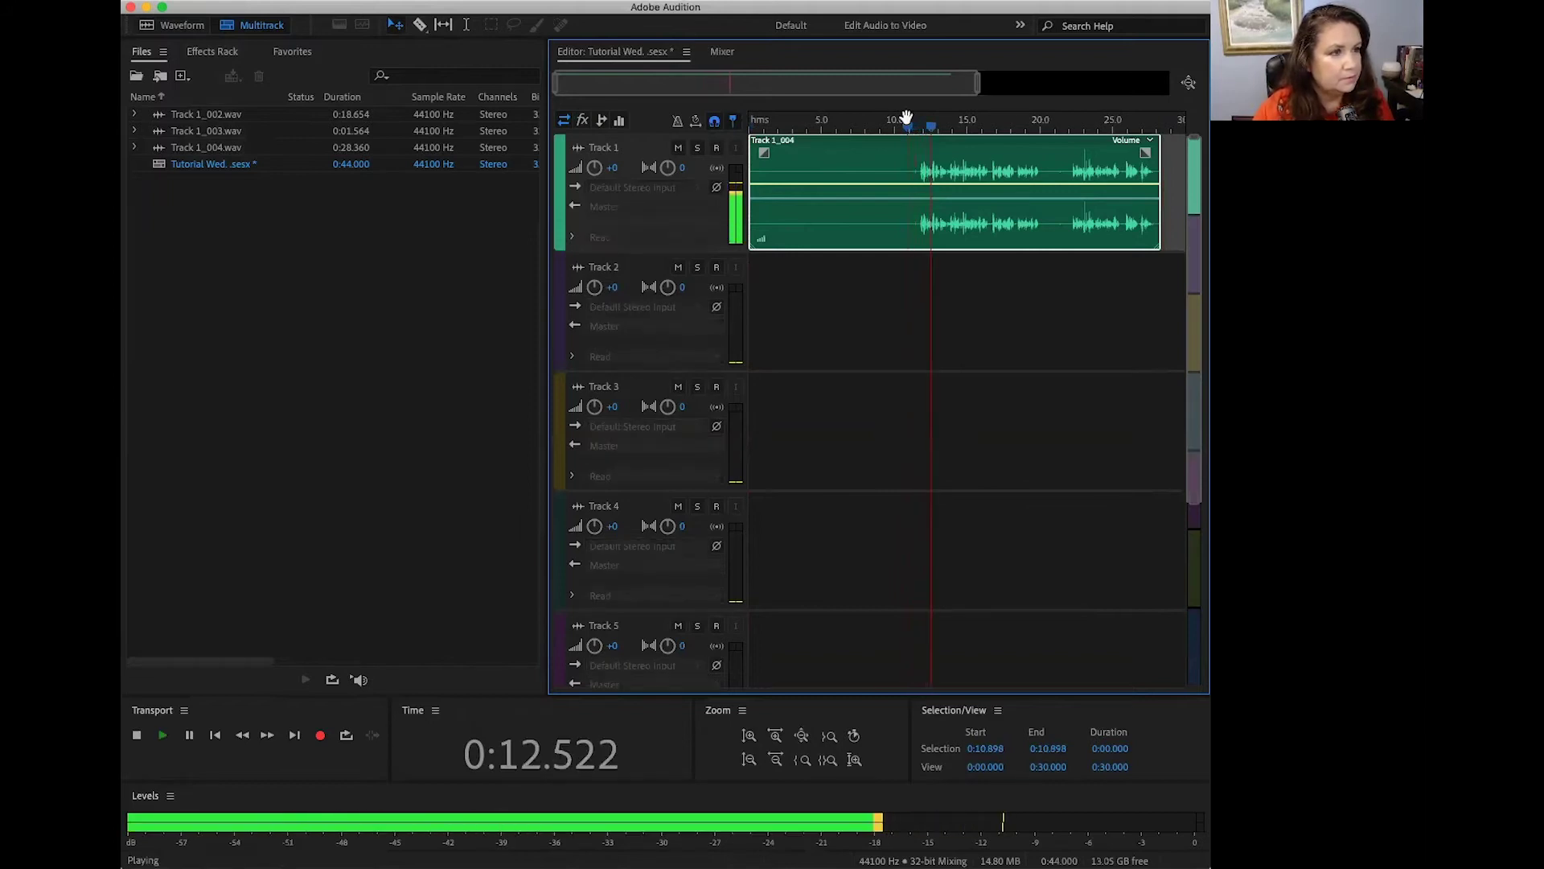
pyautogui.press('space')
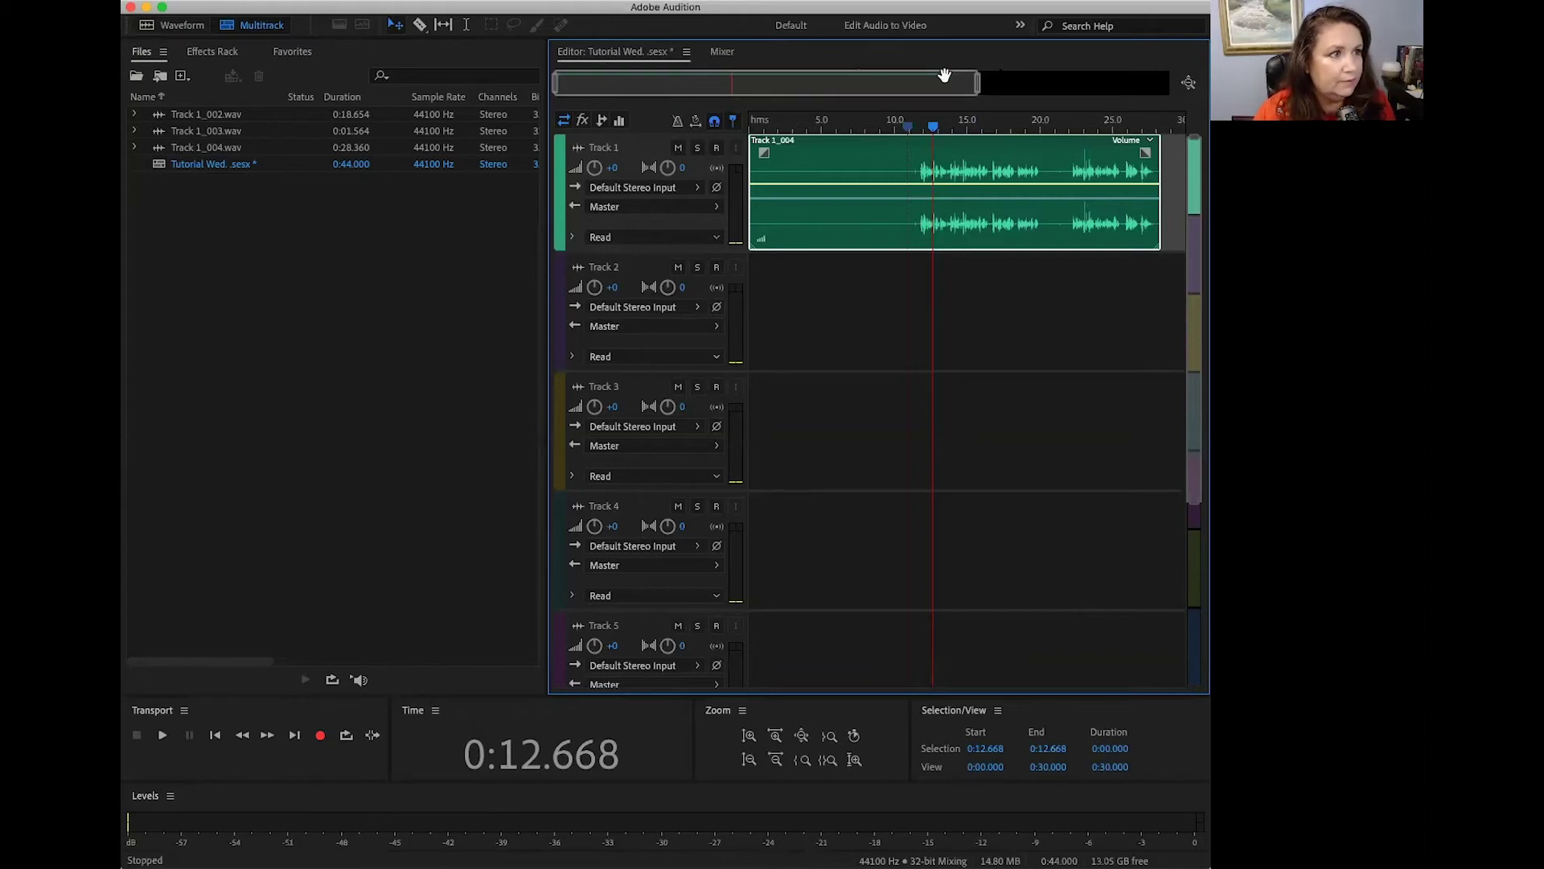
# Split the Track 1 clip with the Razor tool just before the speech at about 0:11.75 and again at about 0:11.2
pyautogui.moveTo(978, 90); pyautogui.dragTo(765, 96)
pyautogui.moveTo(557, 86); pyautogui.dragTo(699, 103)
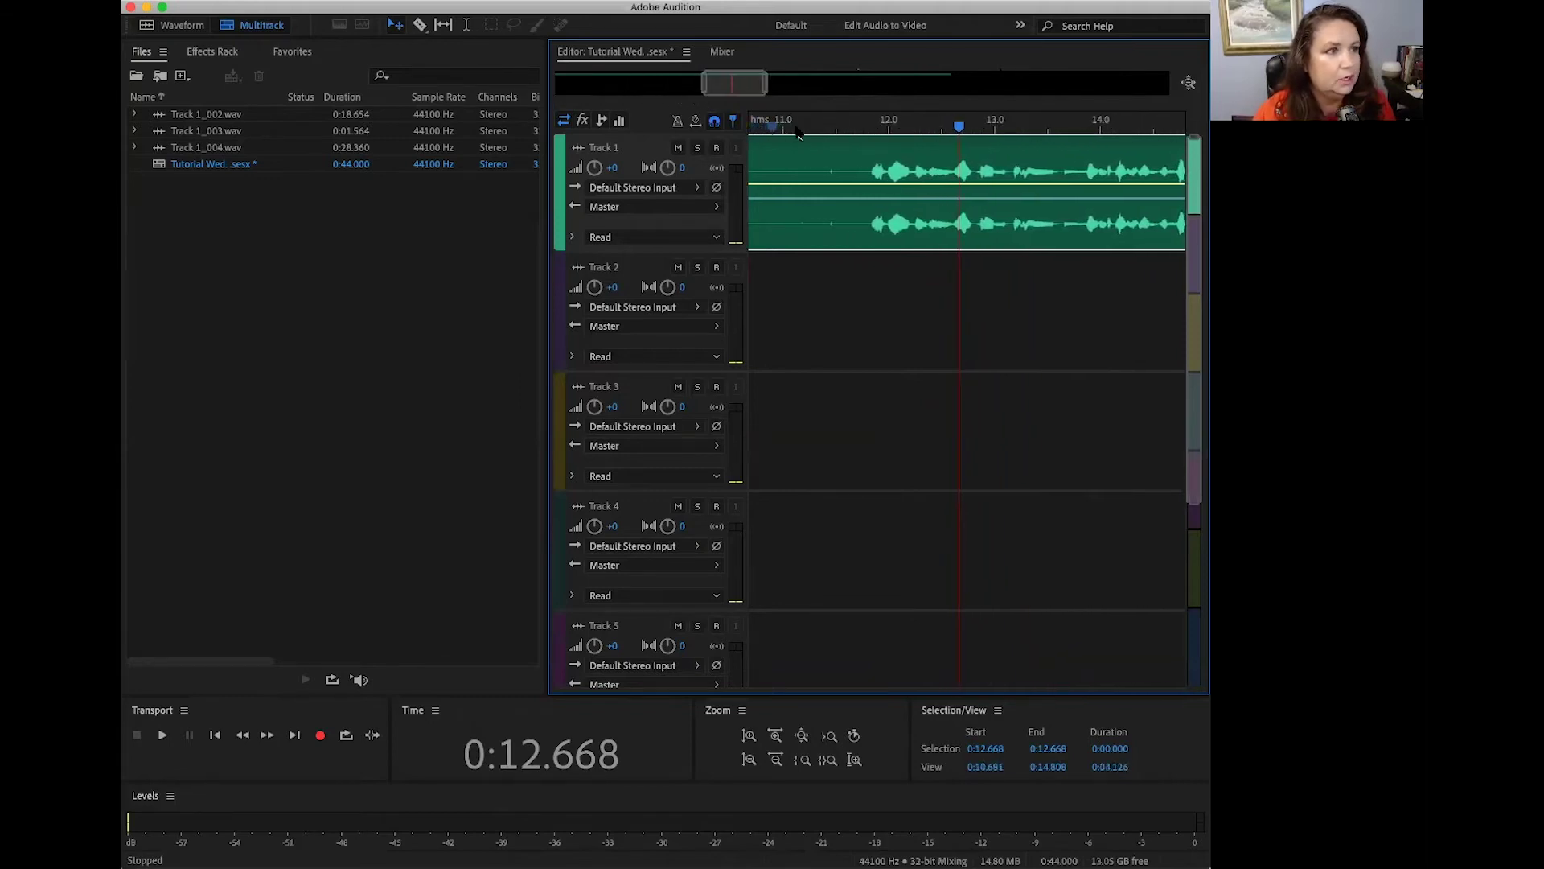
pyautogui.click(816, 139)
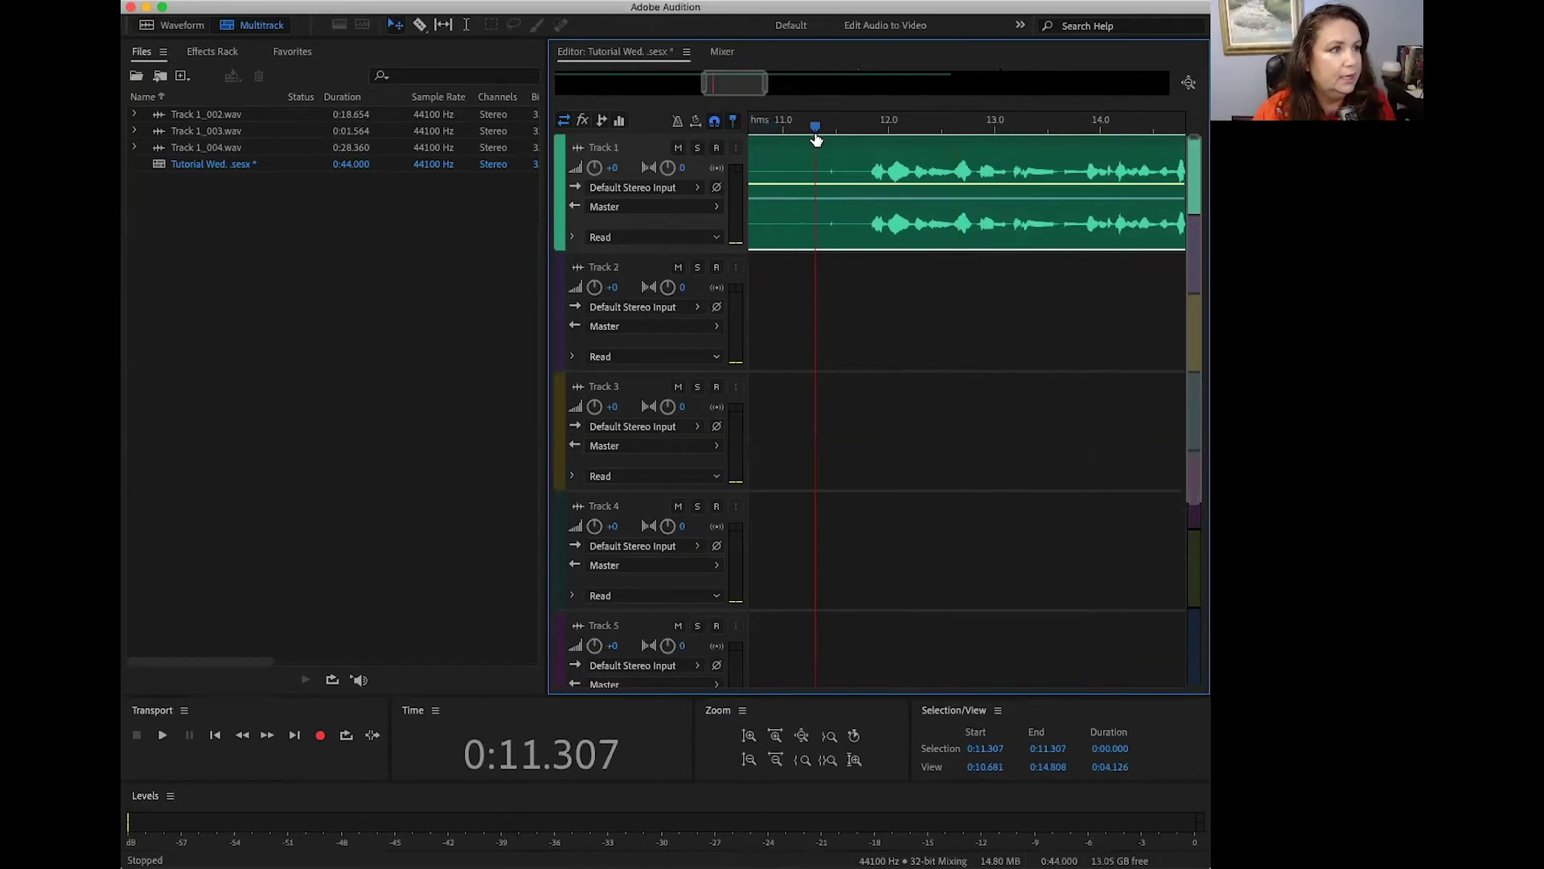
pyautogui.press('space')
pyautogui.press('space')
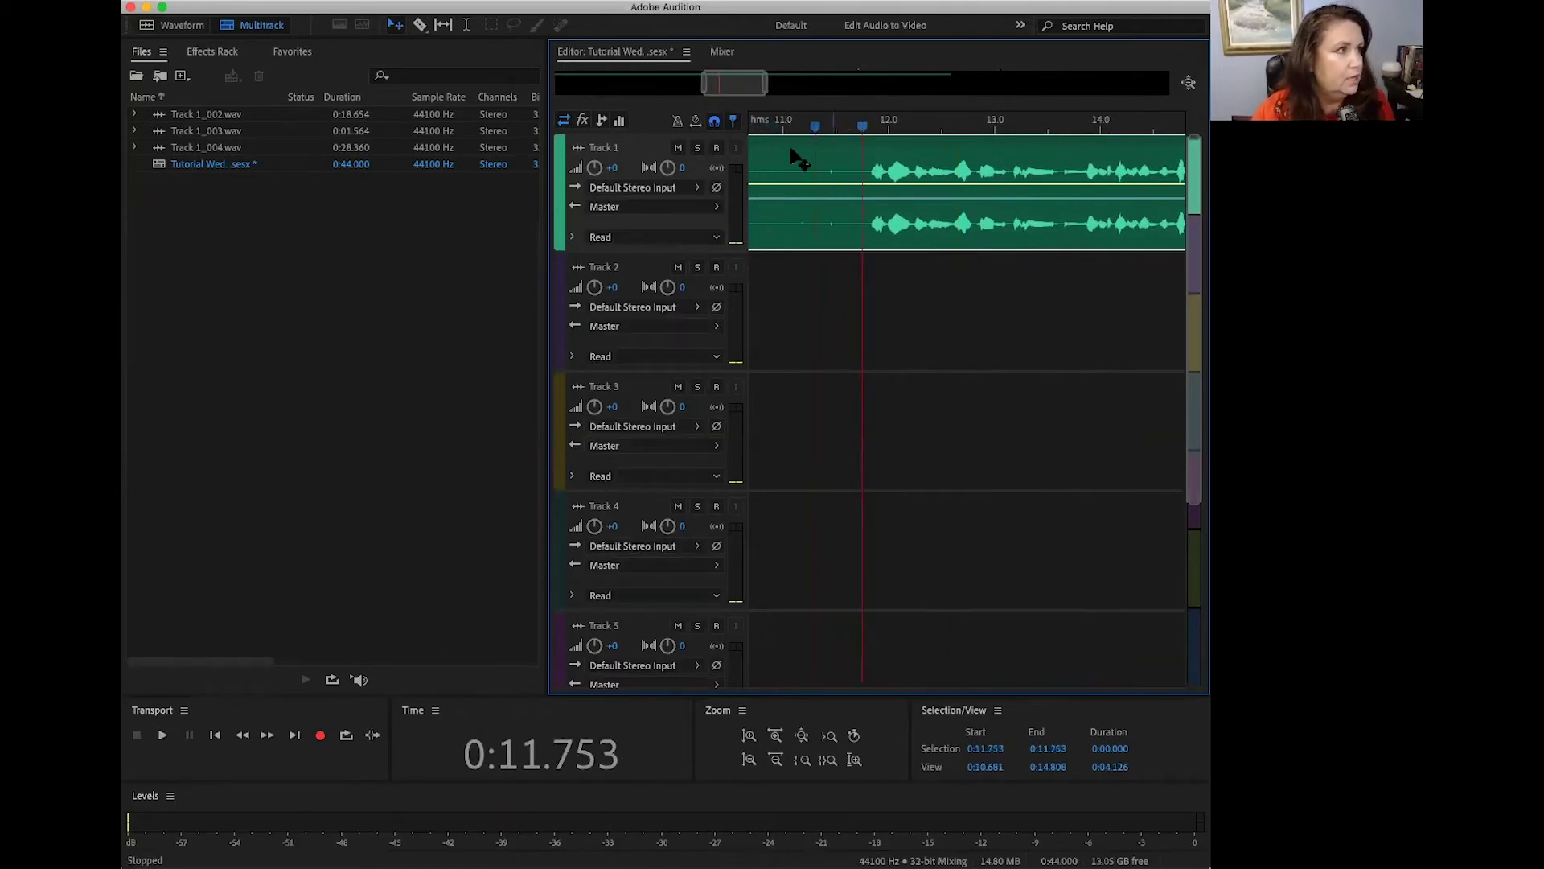
pyautogui.click(418, 25)
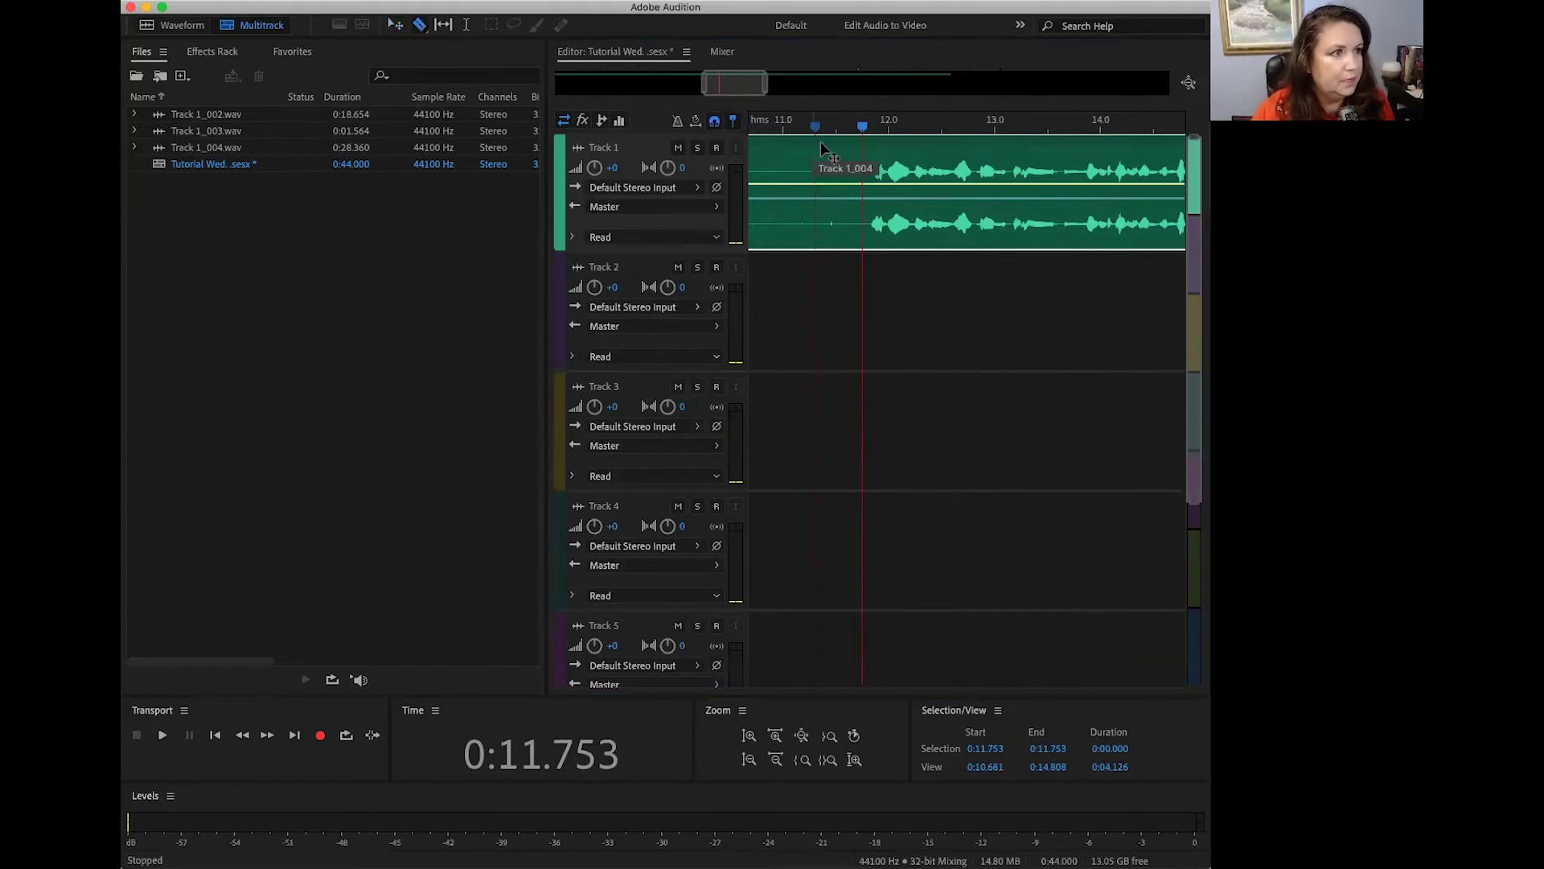
pyautogui.click(865, 167)
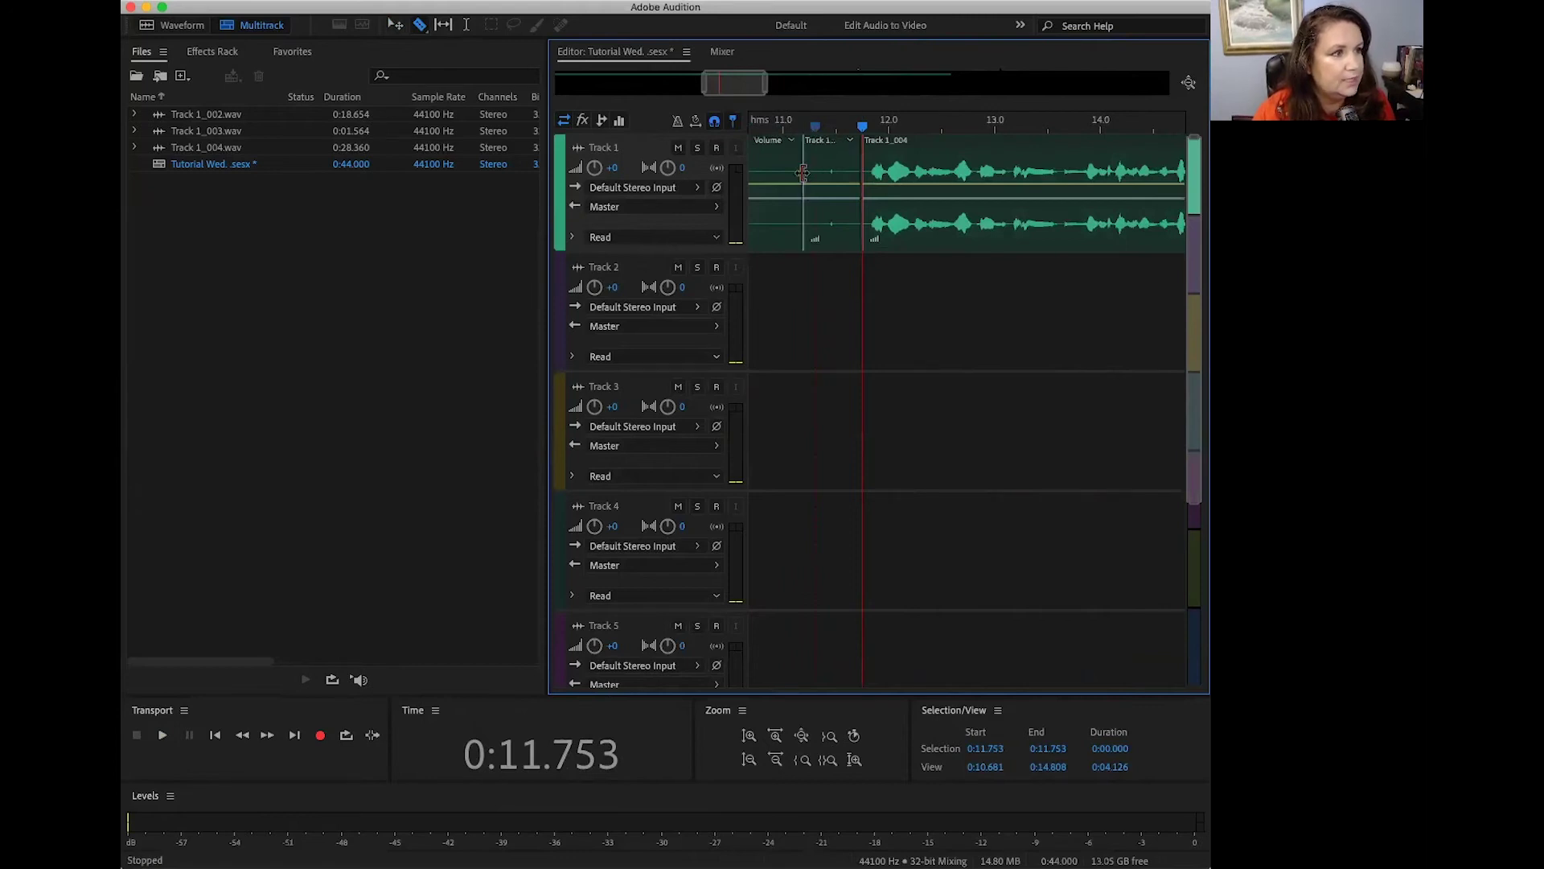
pyautogui.click(802, 173)
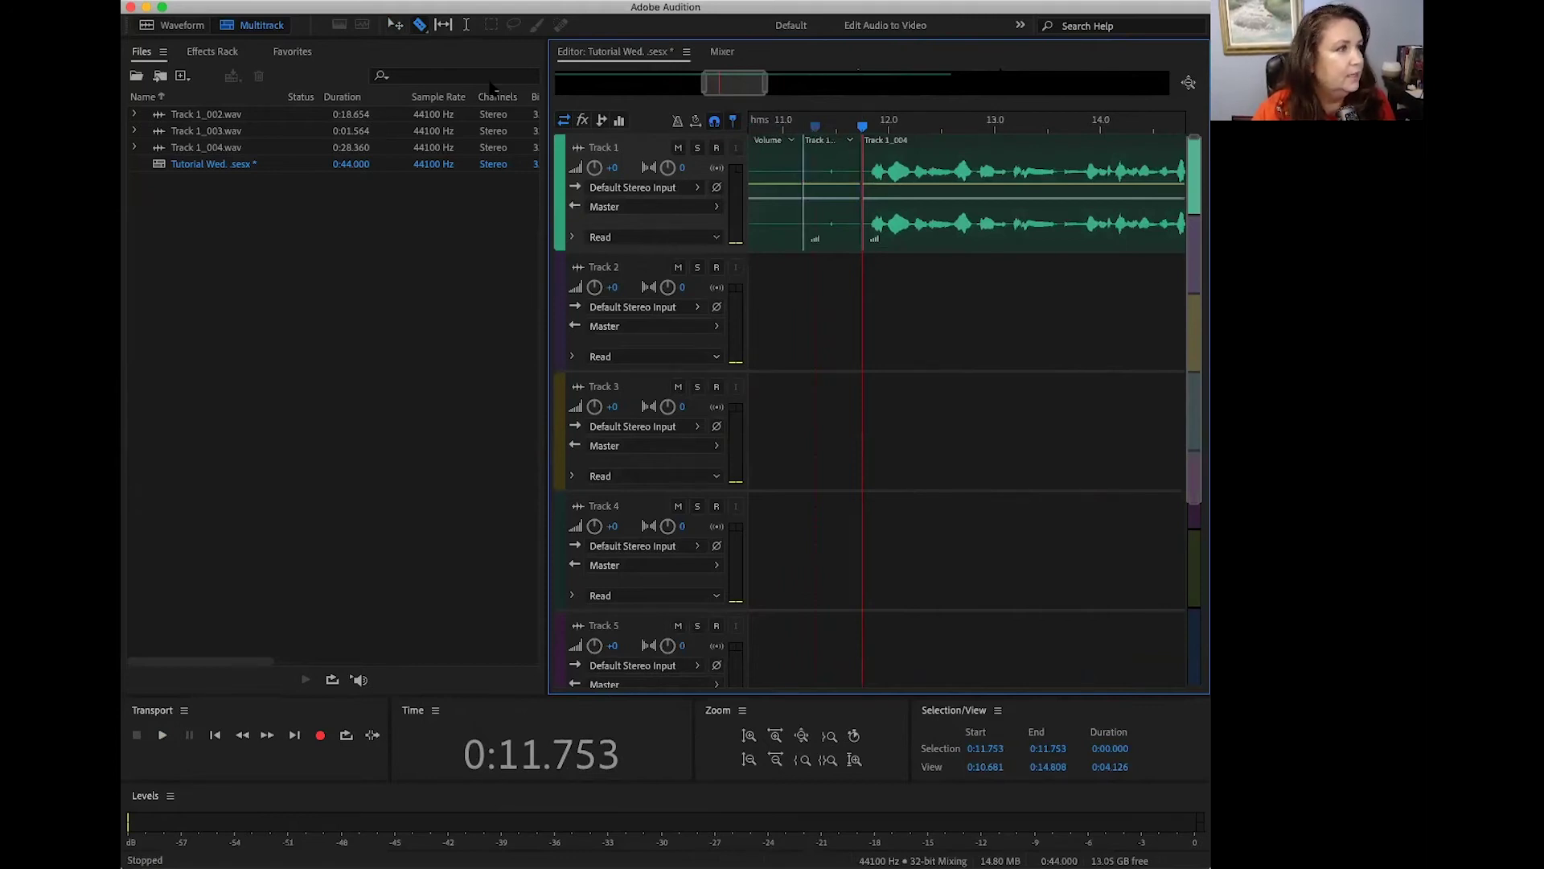
pyautogui.click(394, 26)
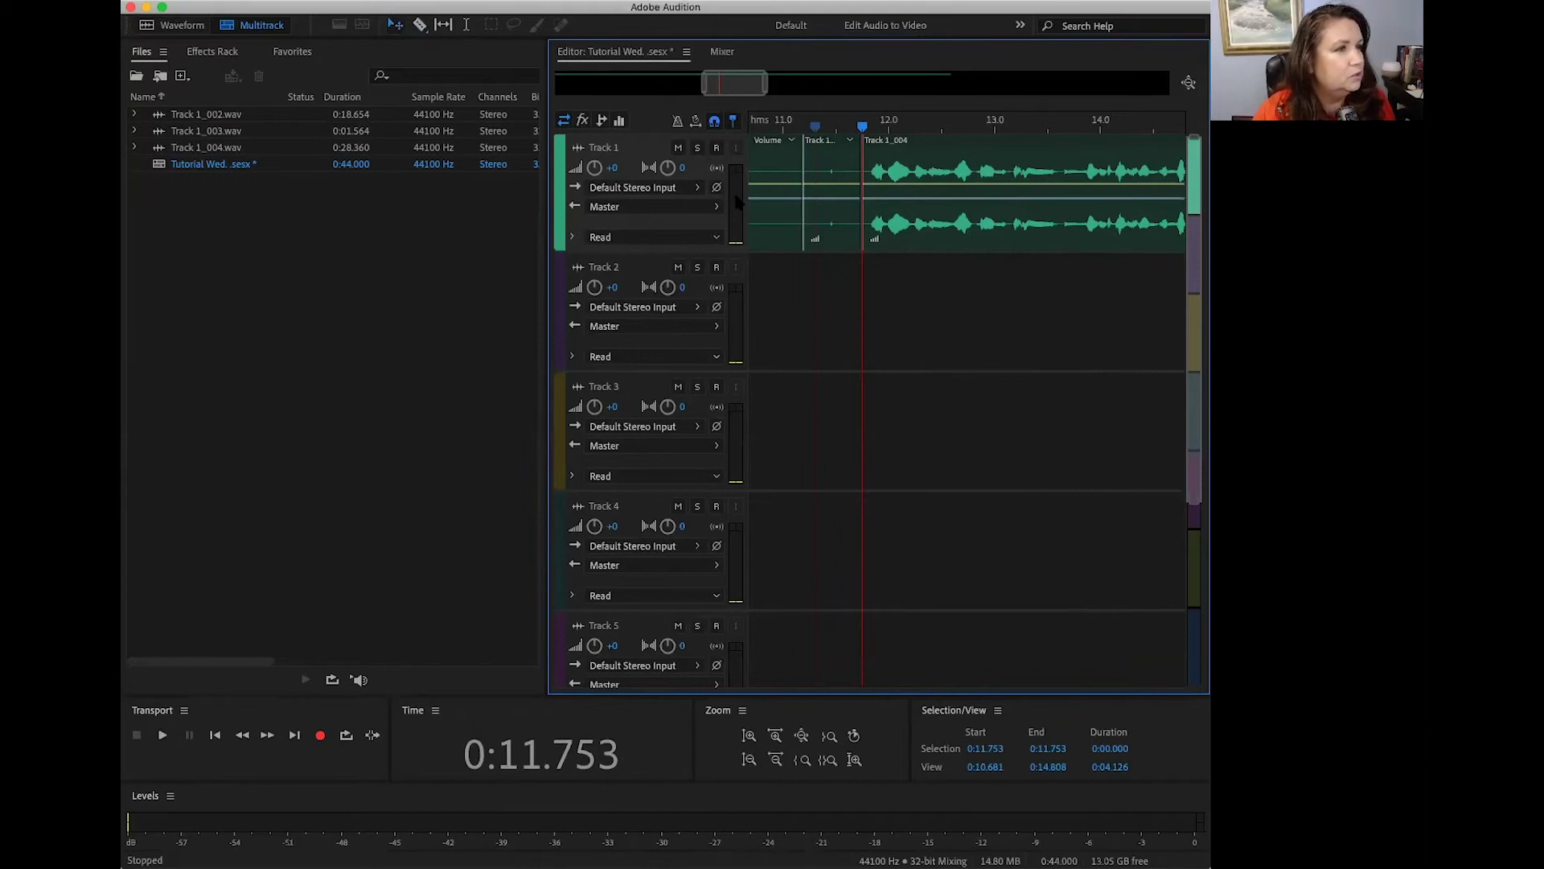
# Delete the short piece between the two cuts and move the speech clip earlier to close the gap
pyautogui.click(836, 173)
pyautogui.press('Delete')
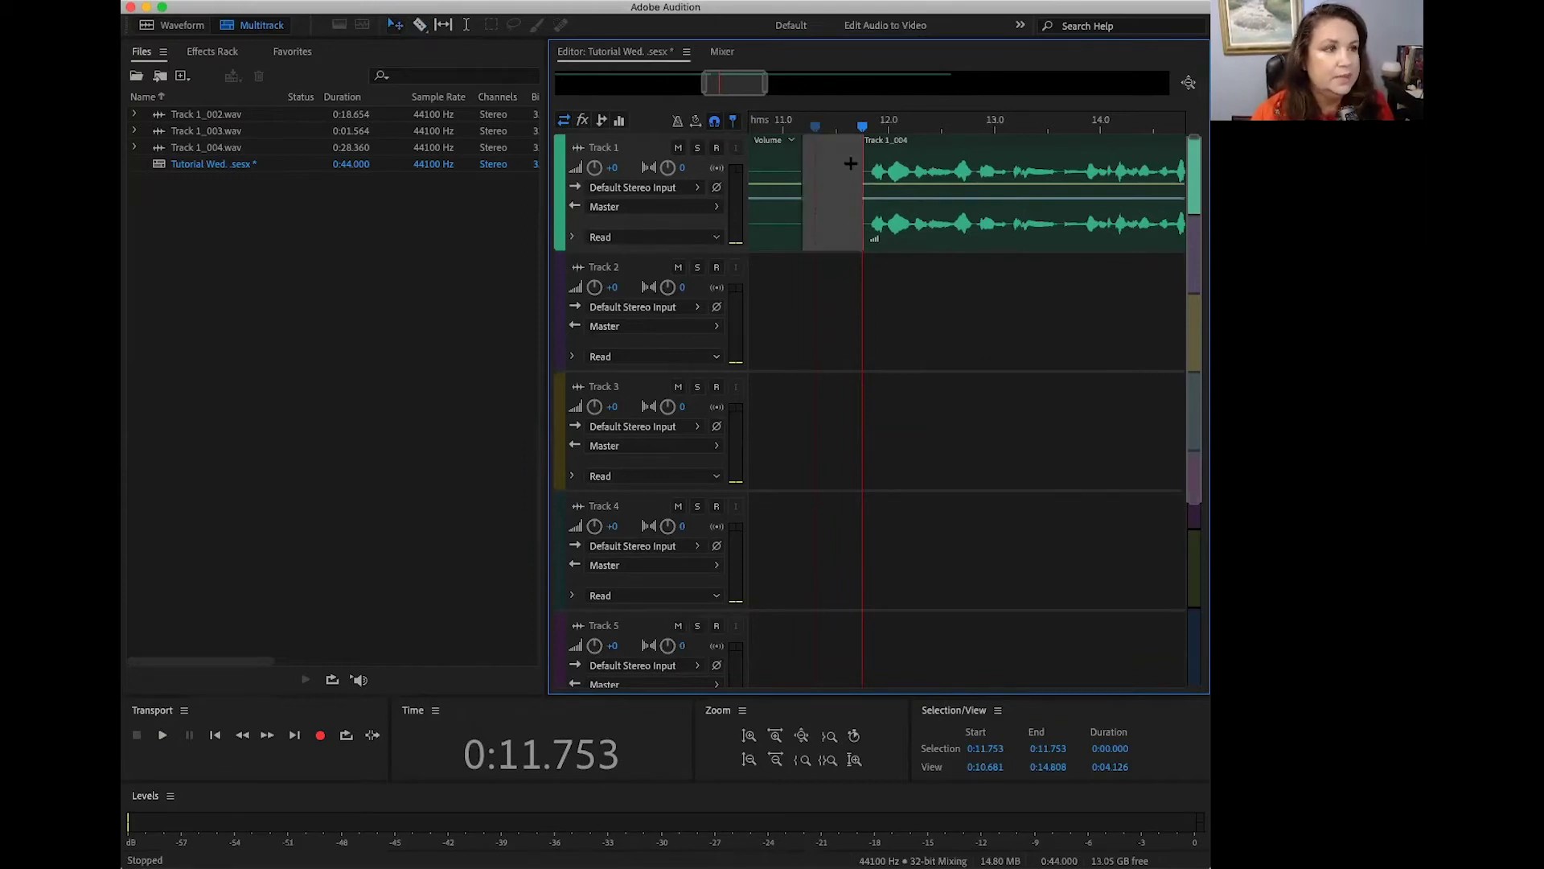
pyautogui.click(943, 157)
pyautogui.moveTo(941, 155); pyautogui.dragTo(885, 161)
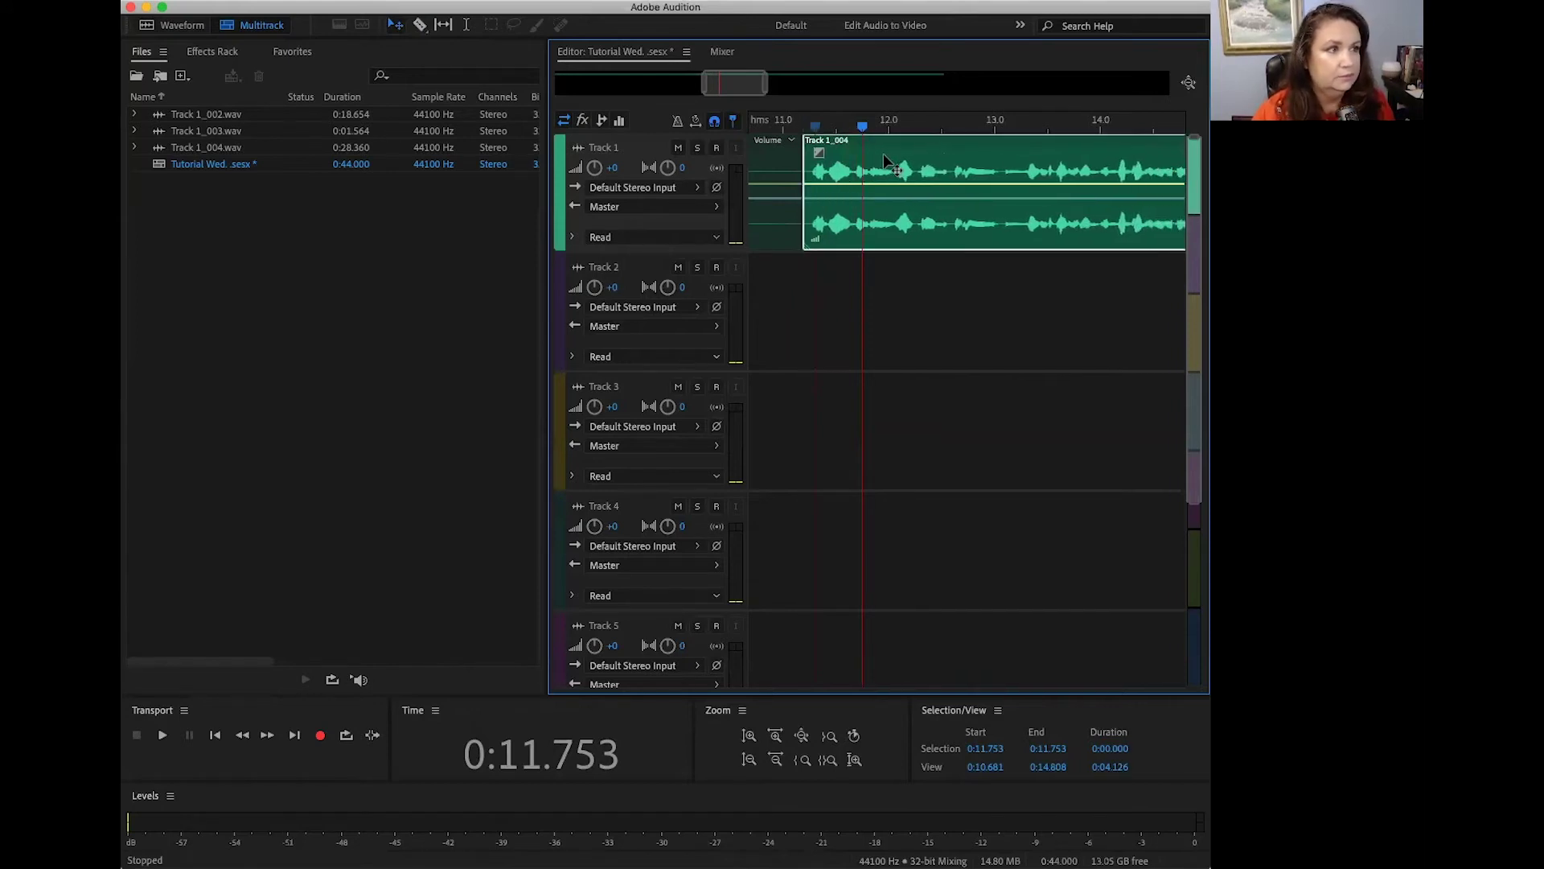
# Play the track from about 0:11.1, just before the joined clips, to check the edit
pyautogui.click(796, 125)
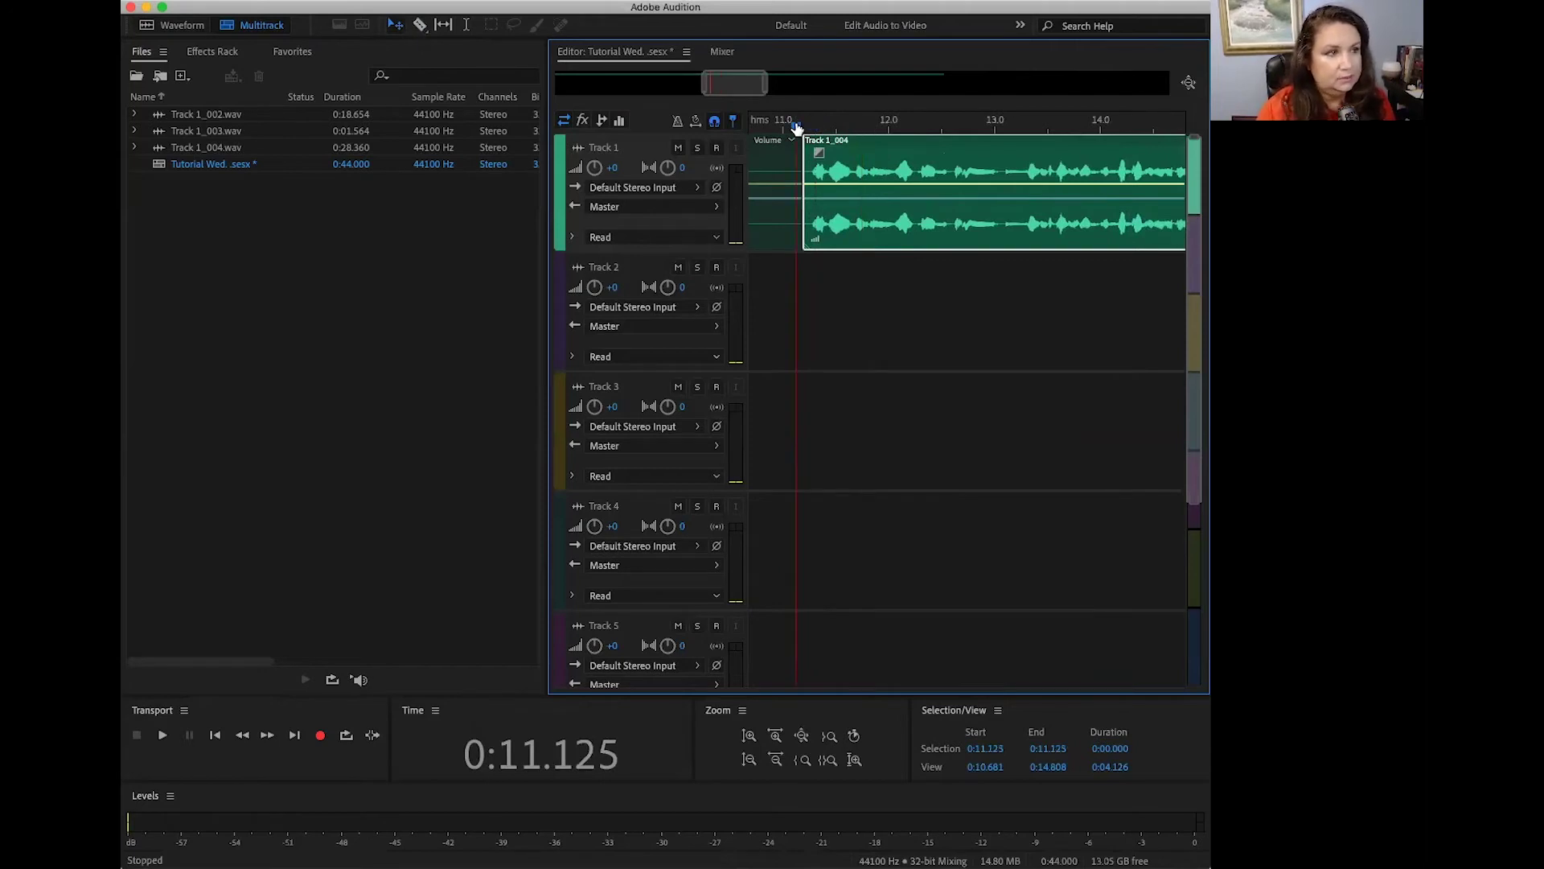
pyautogui.press('space')
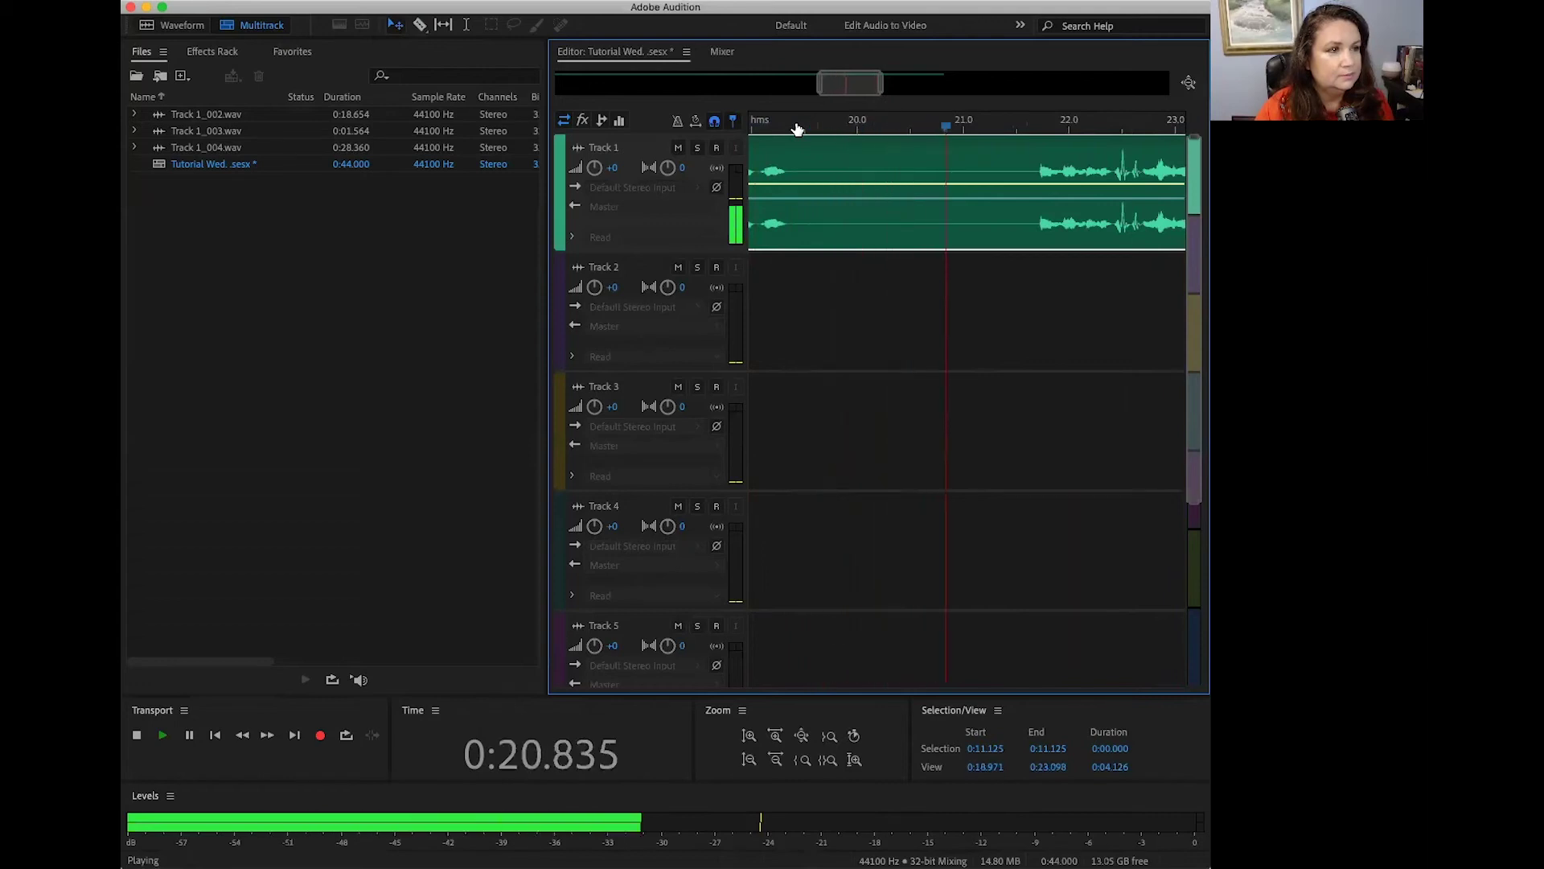
pyautogui.press('space')
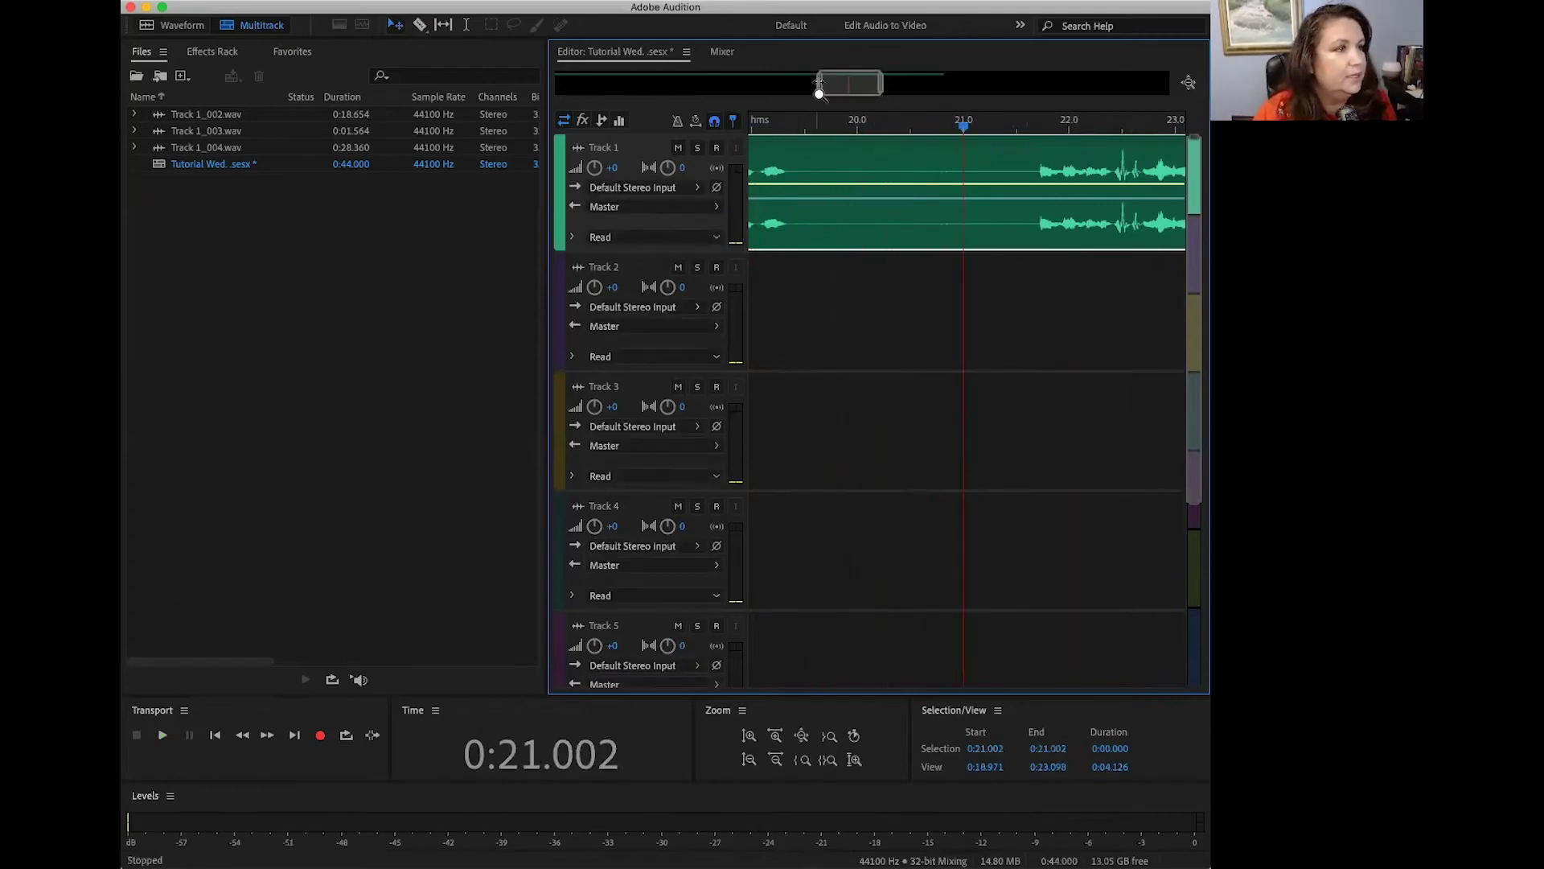
# Play the speech from about 0:17.8 to find the unwanted phrase, and split the clip in the pause before it at about 0:17.7
pyautogui.moveTo(819, 84); pyautogui.dragTo(793, 85)
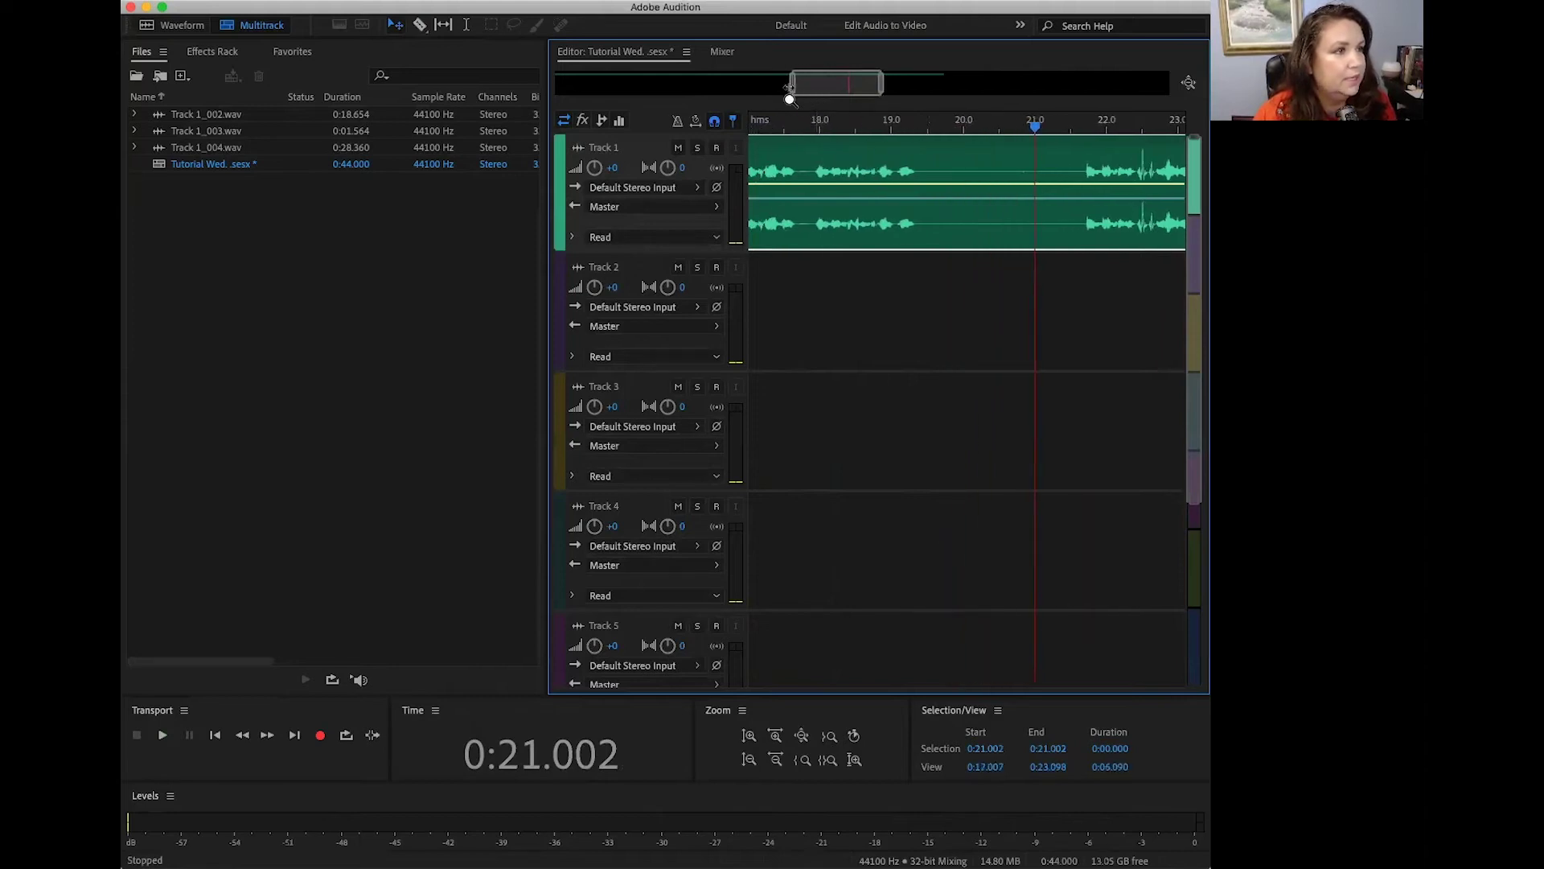
pyautogui.click(762, 127)
pyautogui.press('space')
pyautogui.press('space')
pyautogui.press('space')
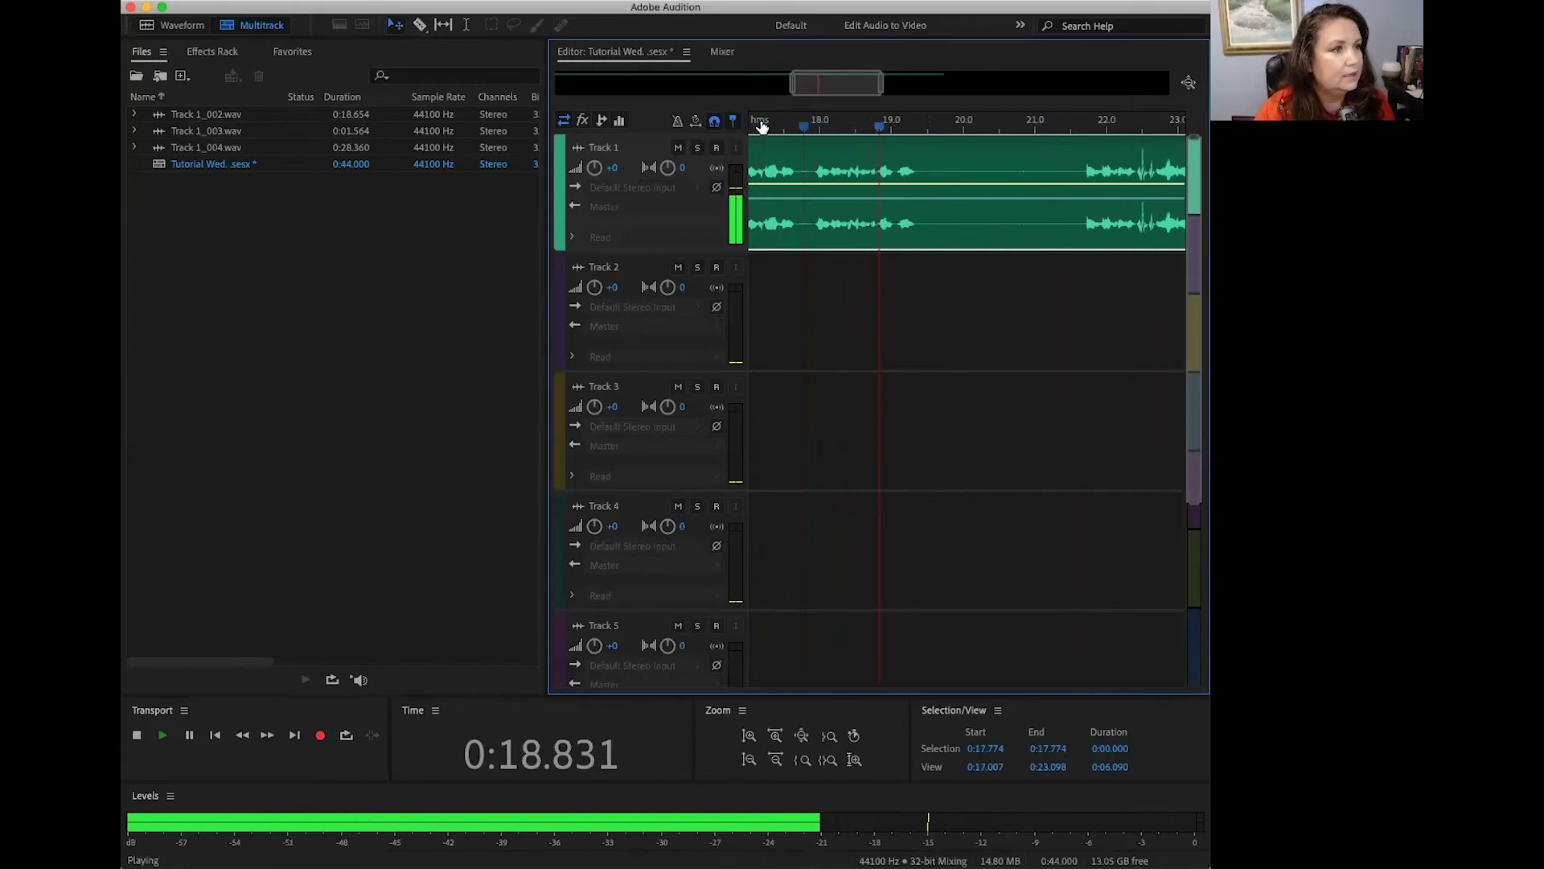
pyautogui.press('space')
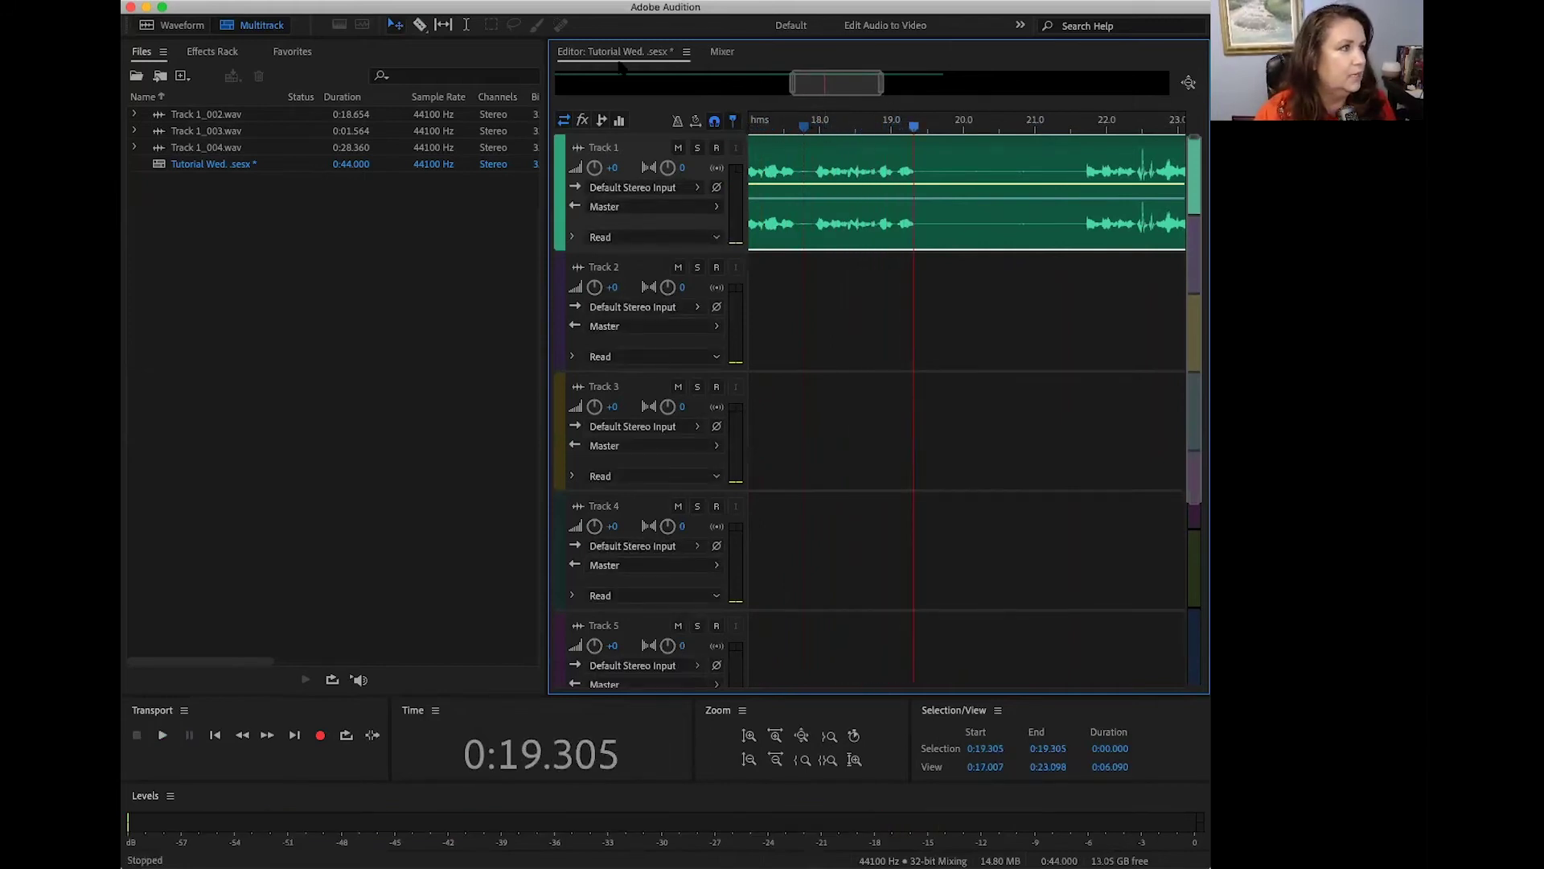
pyautogui.click(419, 24)
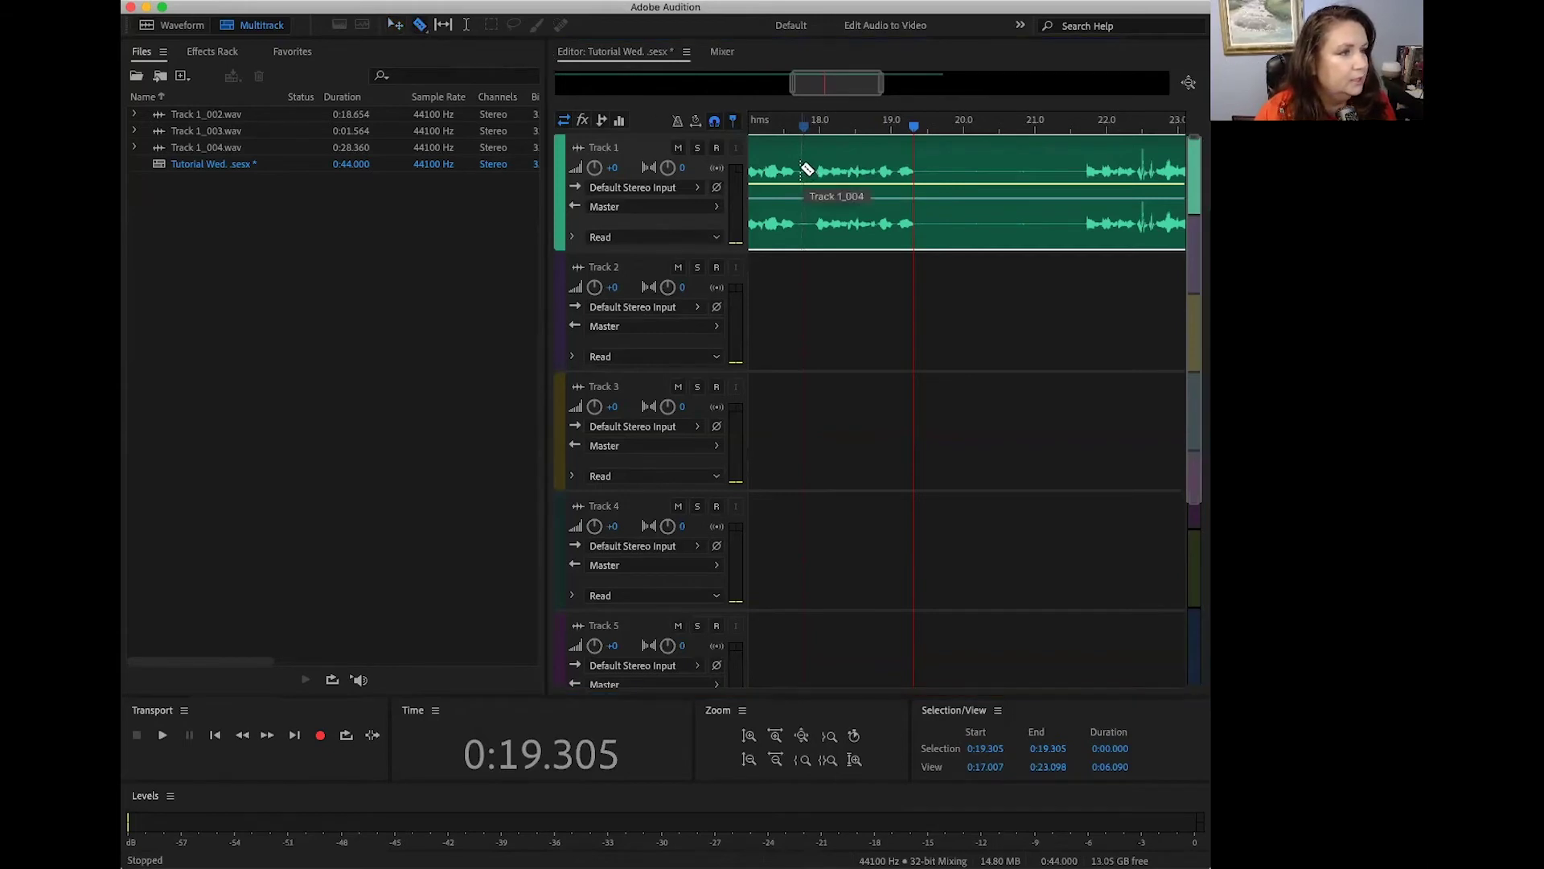
pyautogui.click(800, 168)
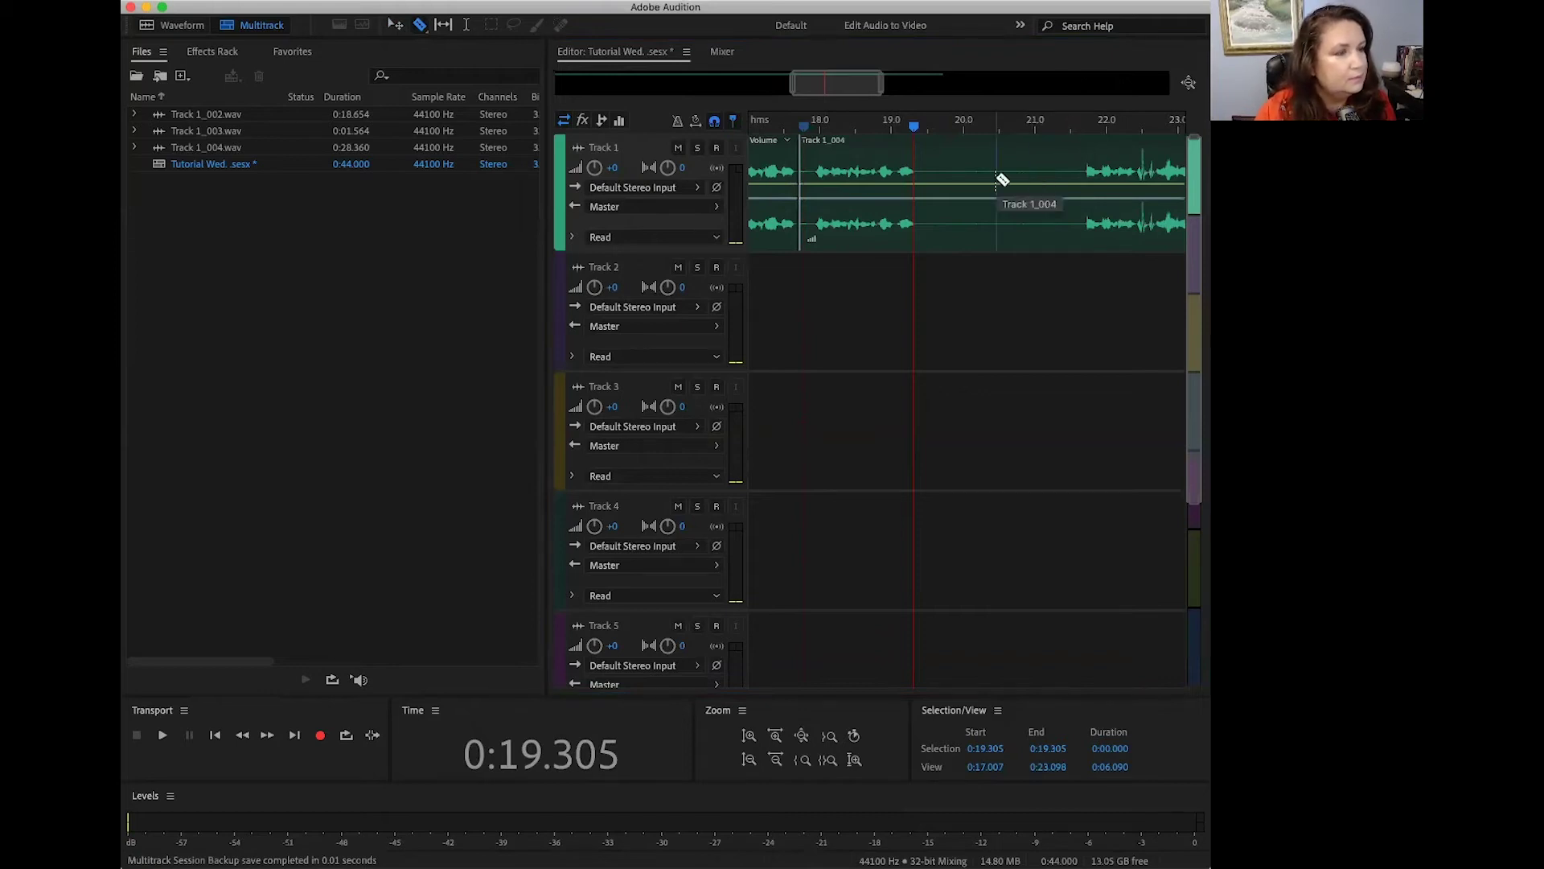
# Switch back to the Move tool and play on from about 0:19.3 to listen to the pause and the following speech
pyautogui.click(396, 27)
pyautogui.press('space')
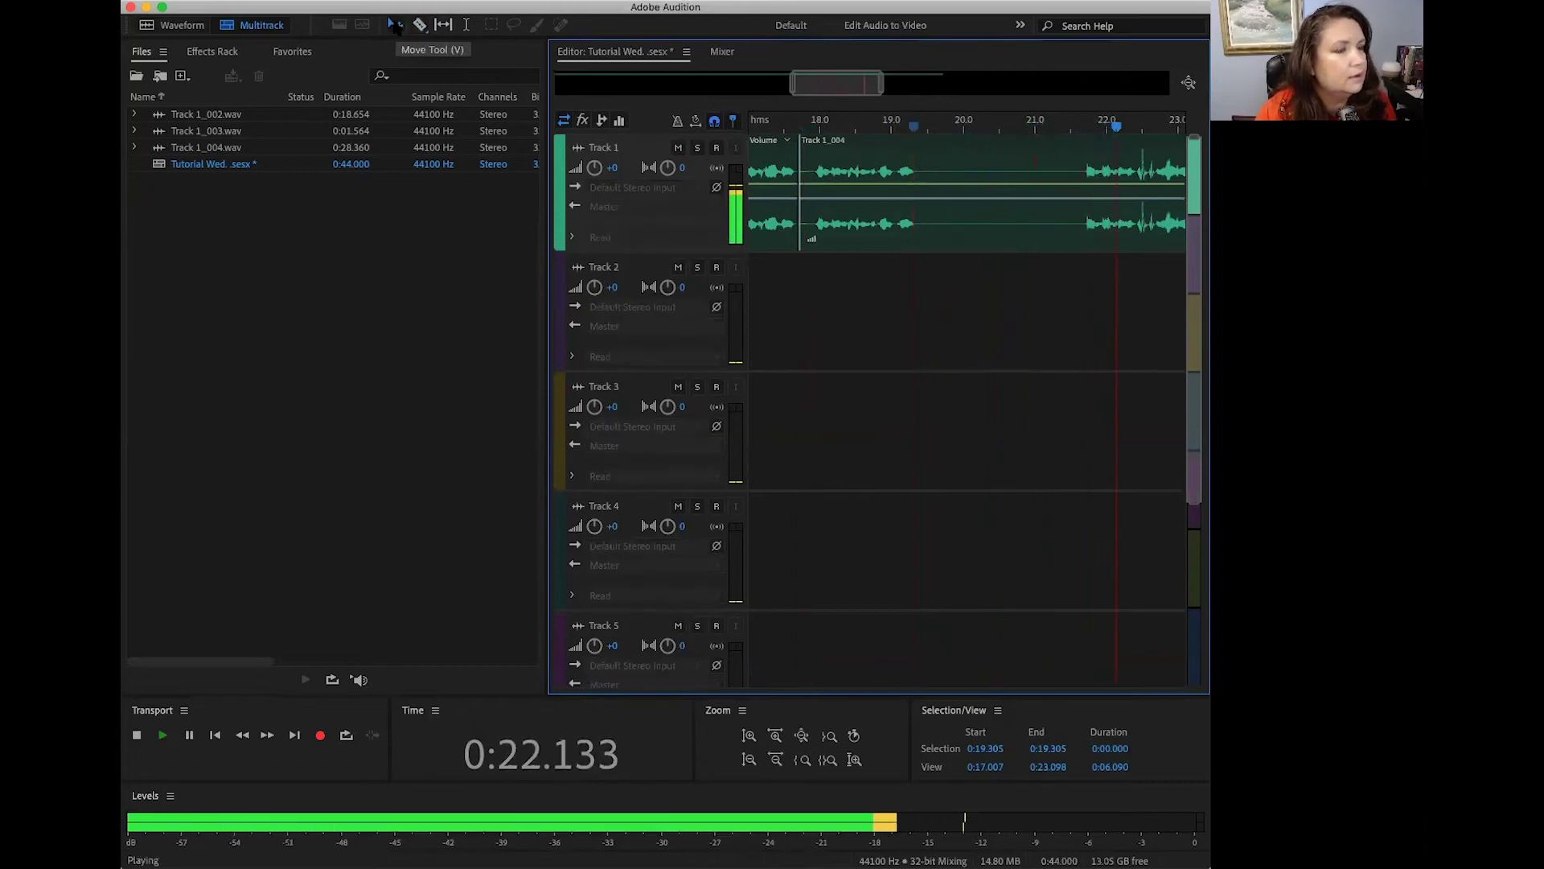
pyautogui.press('space')
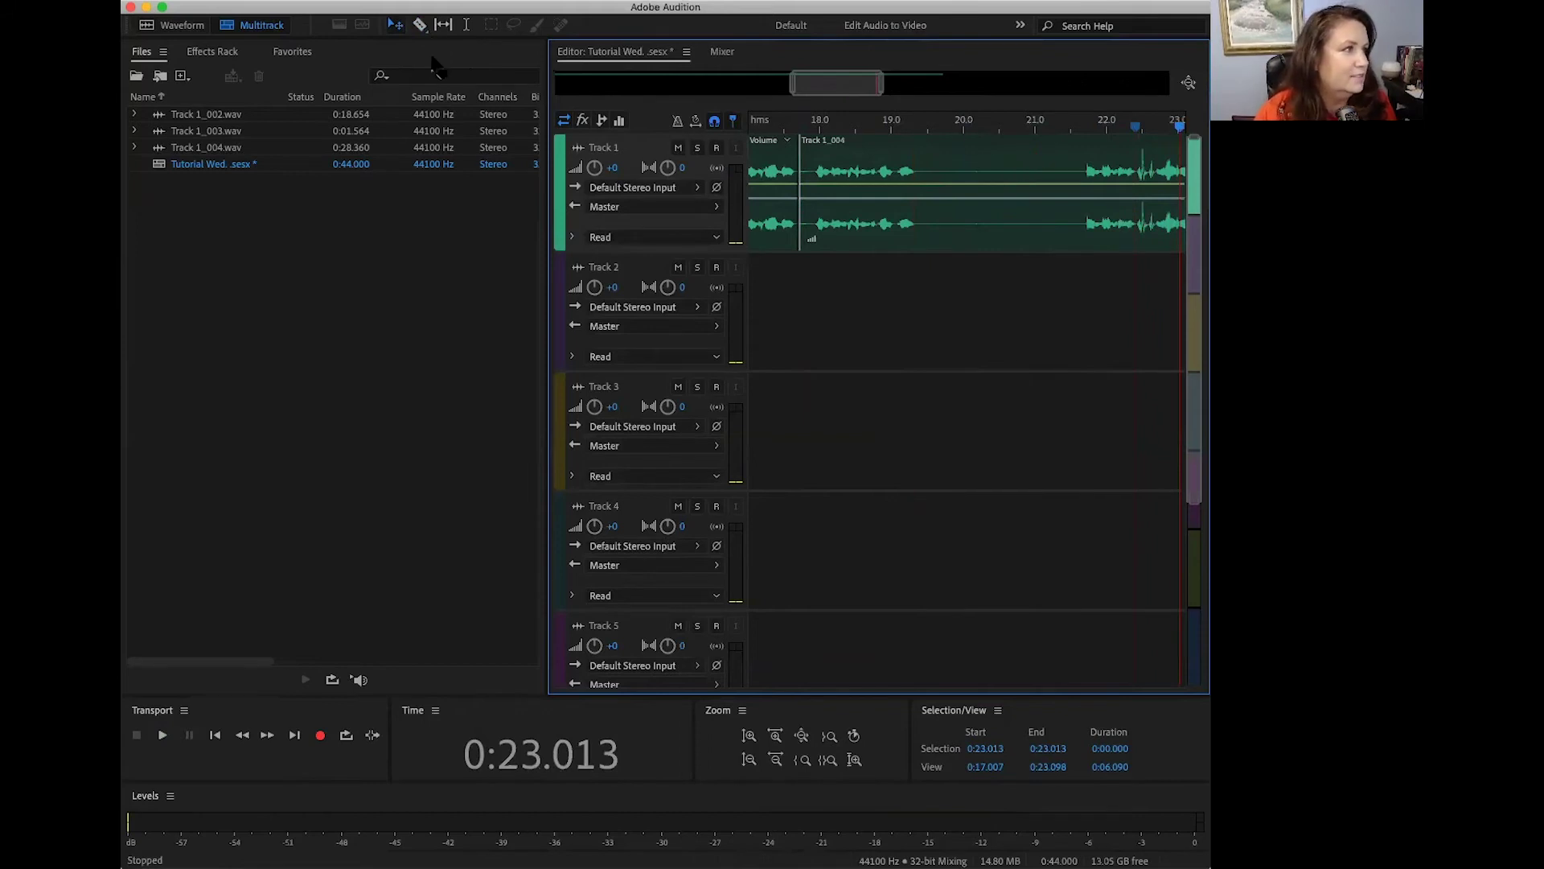
# Split the Track 1 speech clip at about 0:21.6, just before the speech resumes, and delete the unwanted piece between the two cuts
pyautogui.click(419, 25)
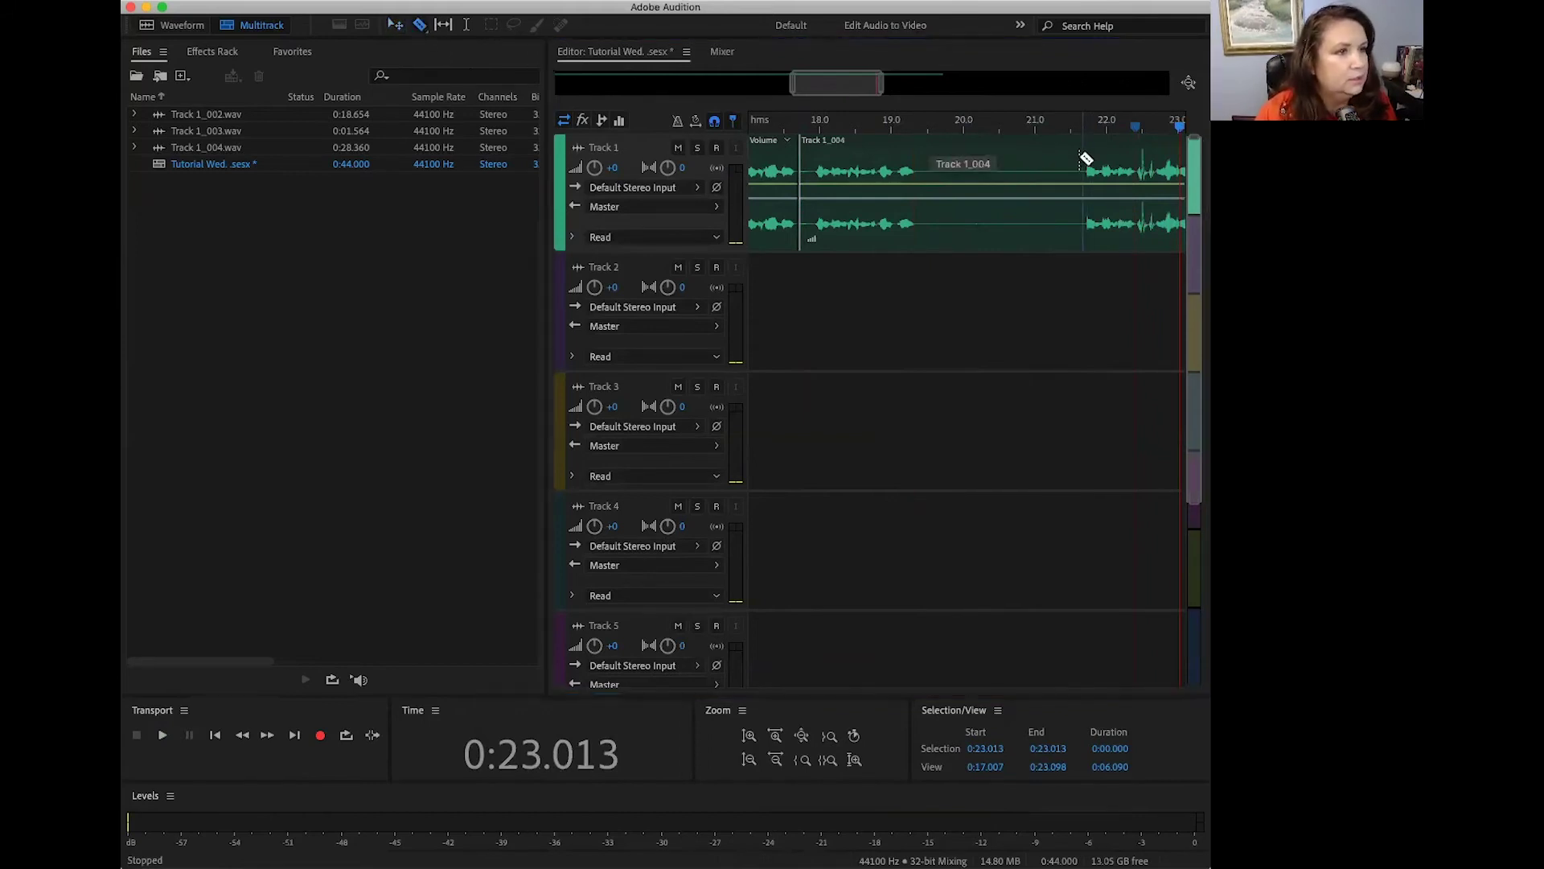
pyautogui.click(1082, 159)
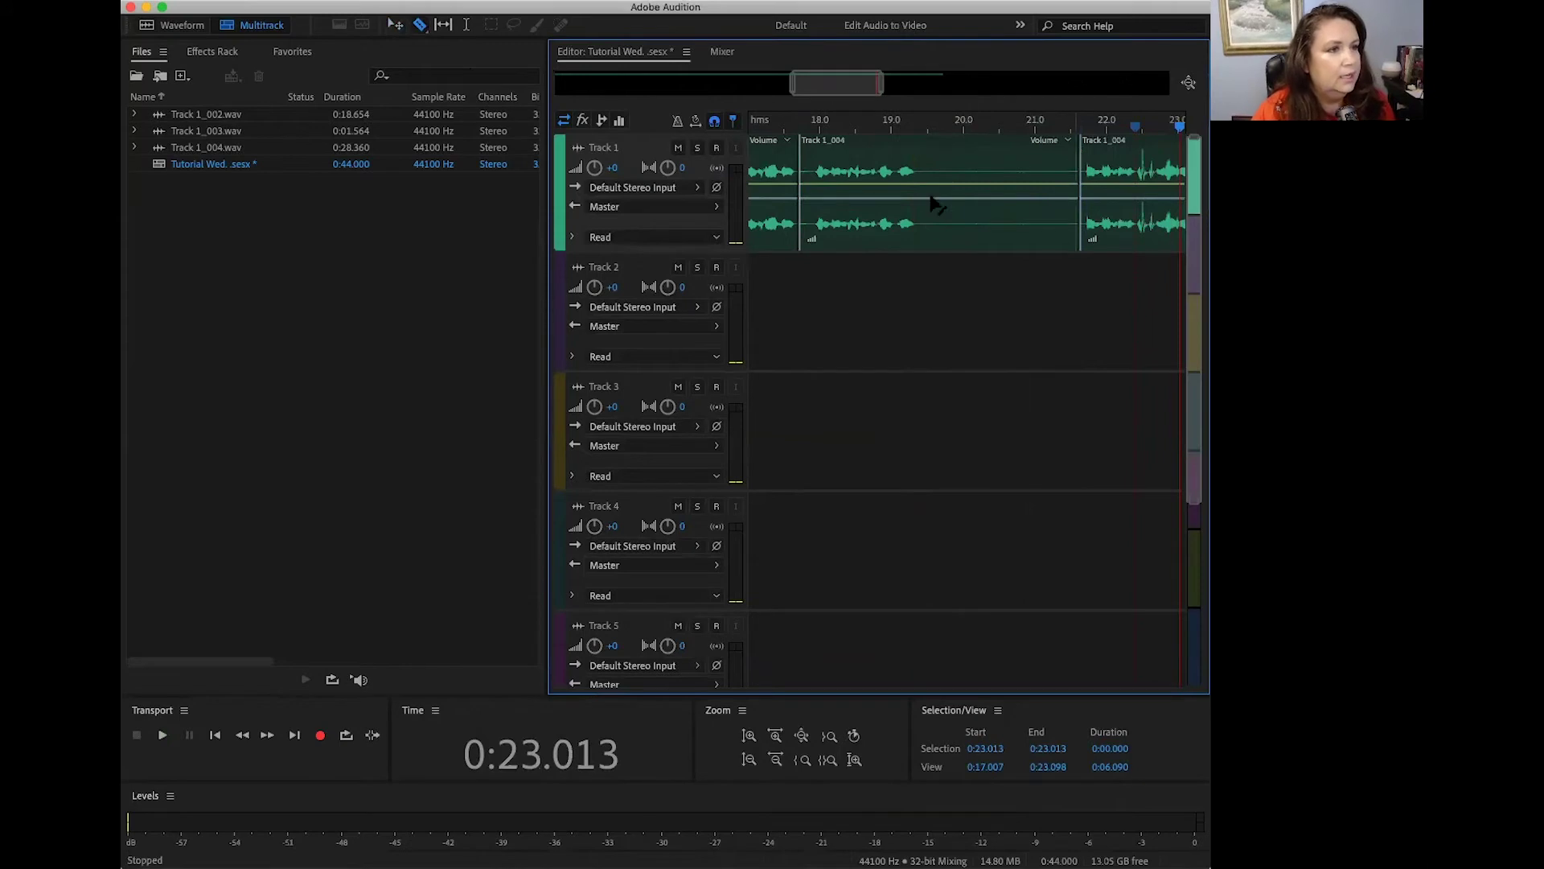
pyautogui.click(395, 25)
pyautogui.click(933, 167)
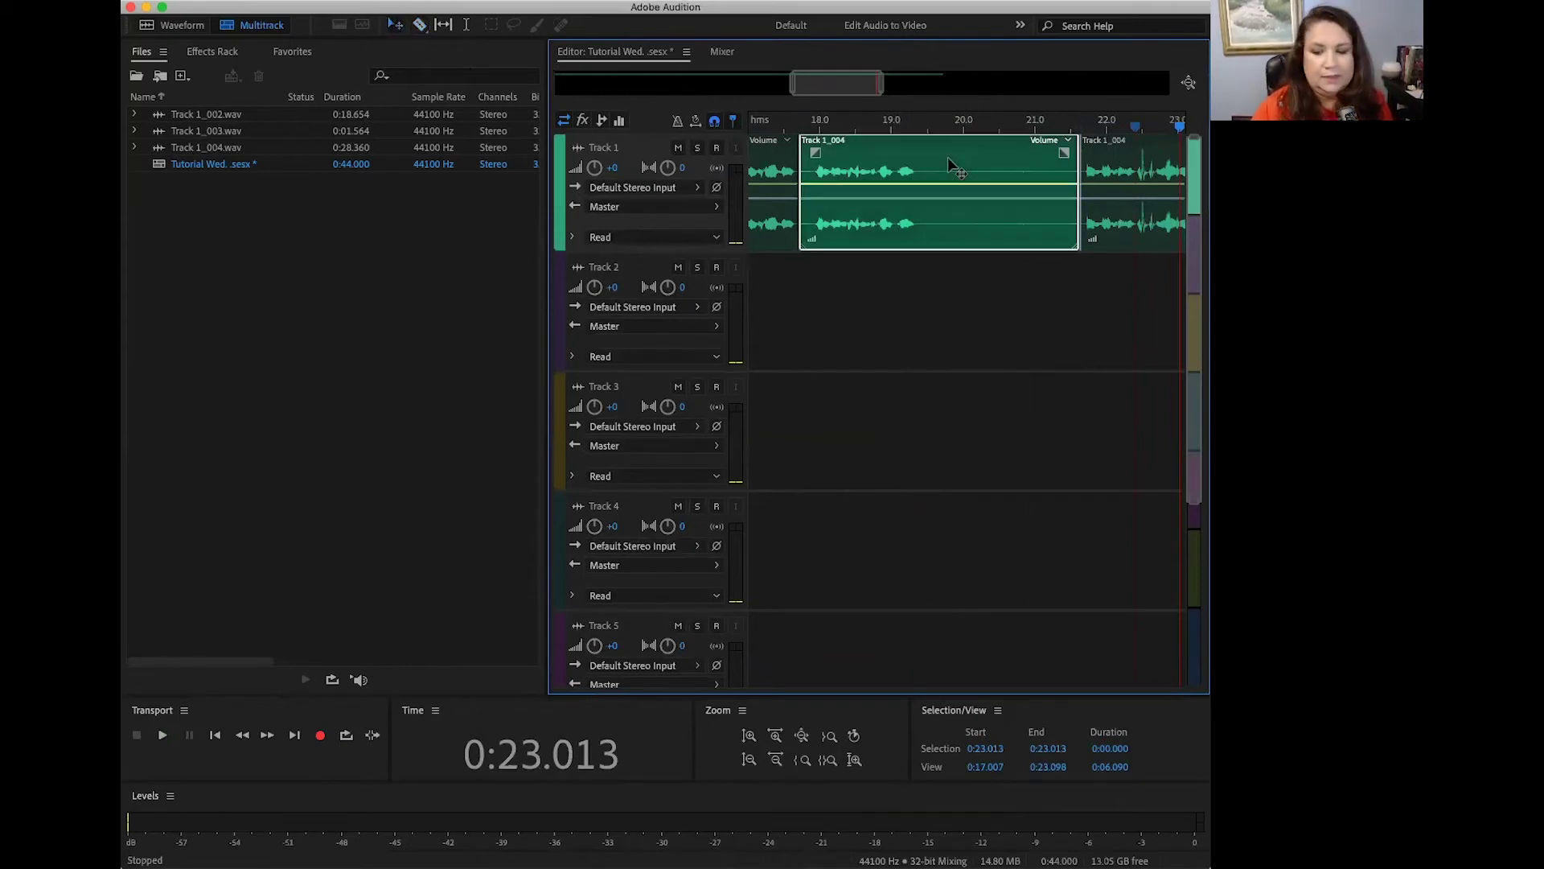
pyautogui.press('Delete')
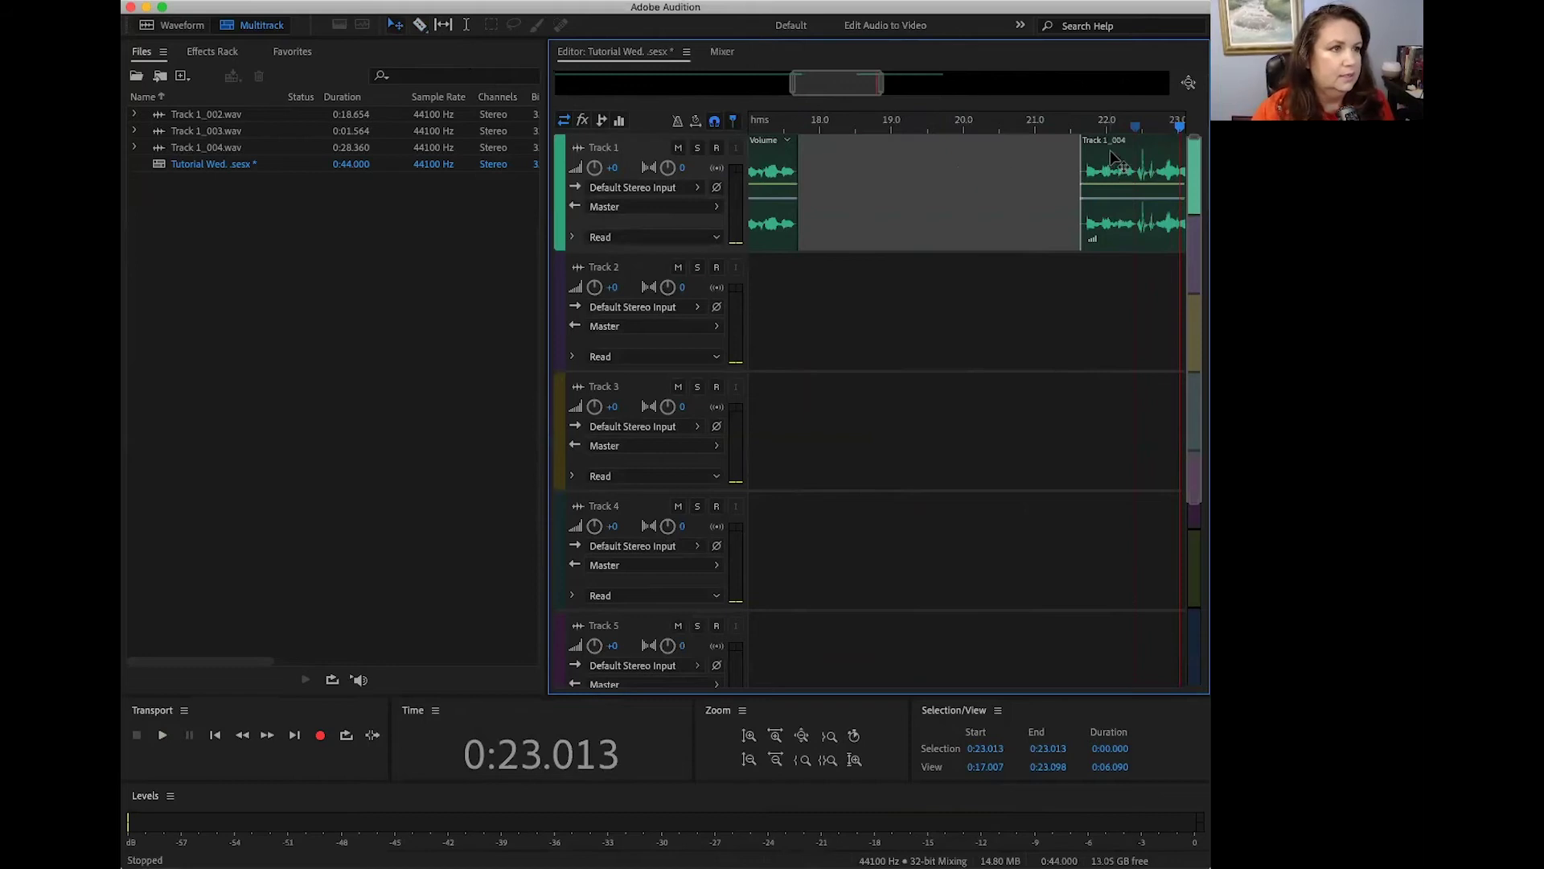
# Move the last speech clip earlier to close the gap at about 0:17.7, and play the join from about 0:17.3
pyautogui.click(1111, 160)
pyautogui.moveTo(1111, 160); pyautogui.dragTo(835, 178)
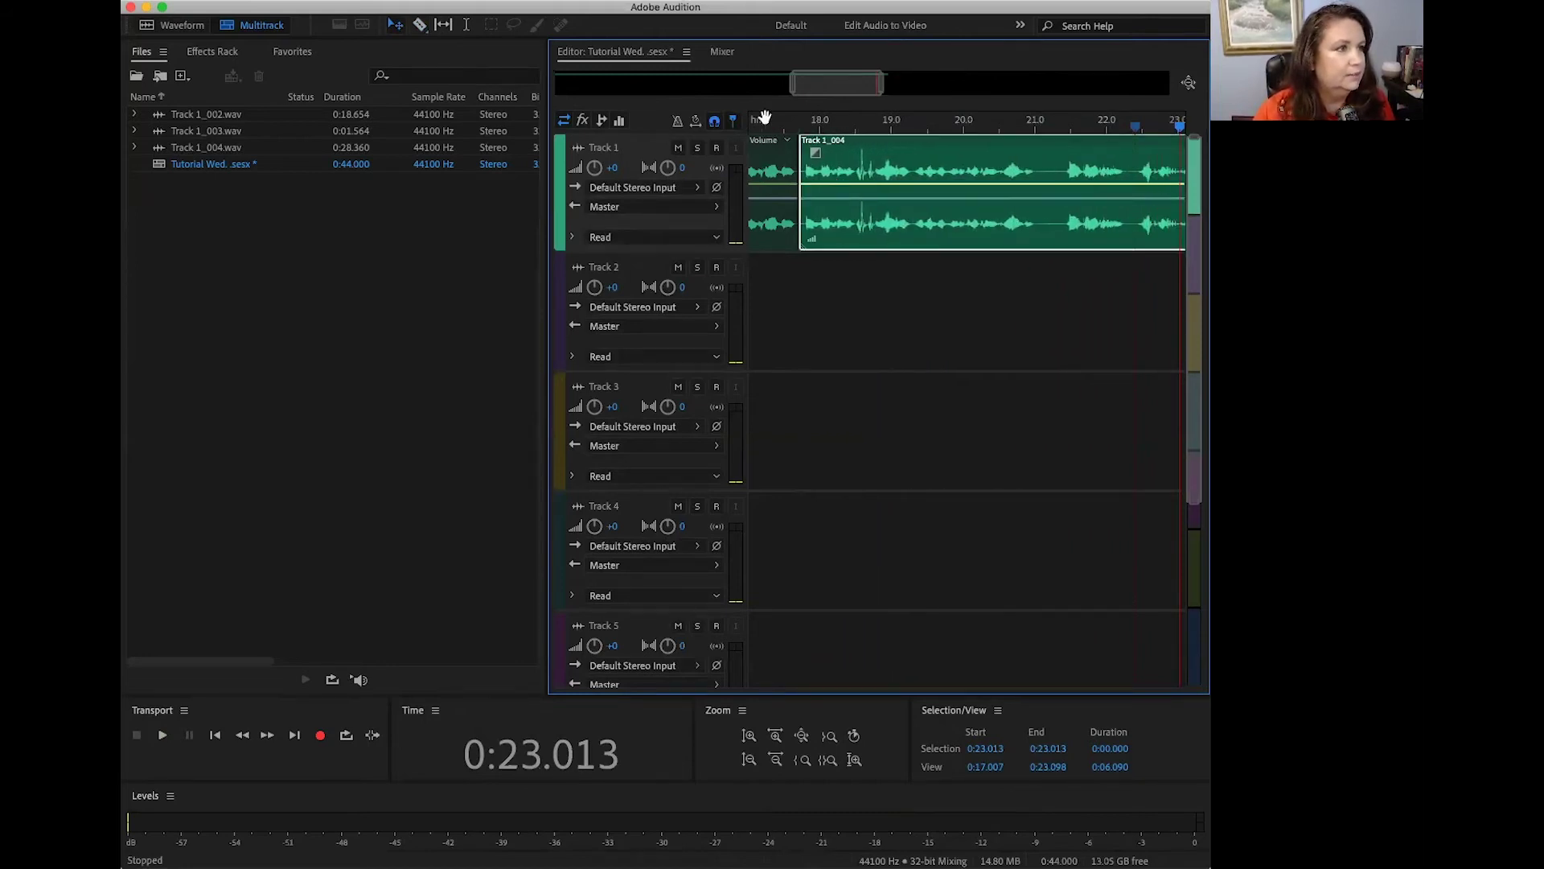
pyautogui.click(772, 126)
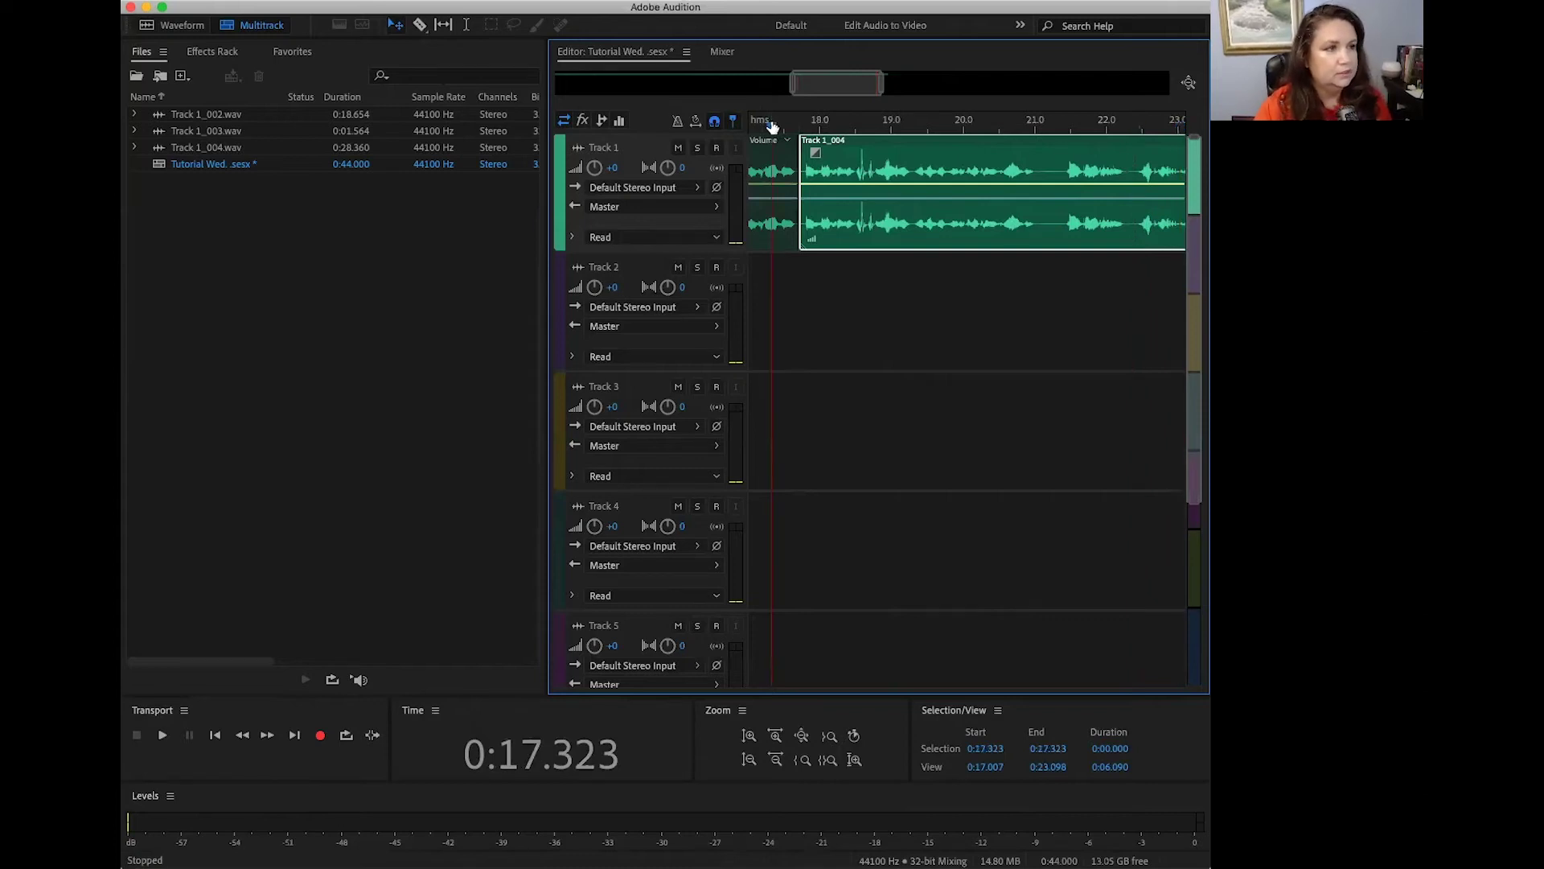
pyautogui.press('space')
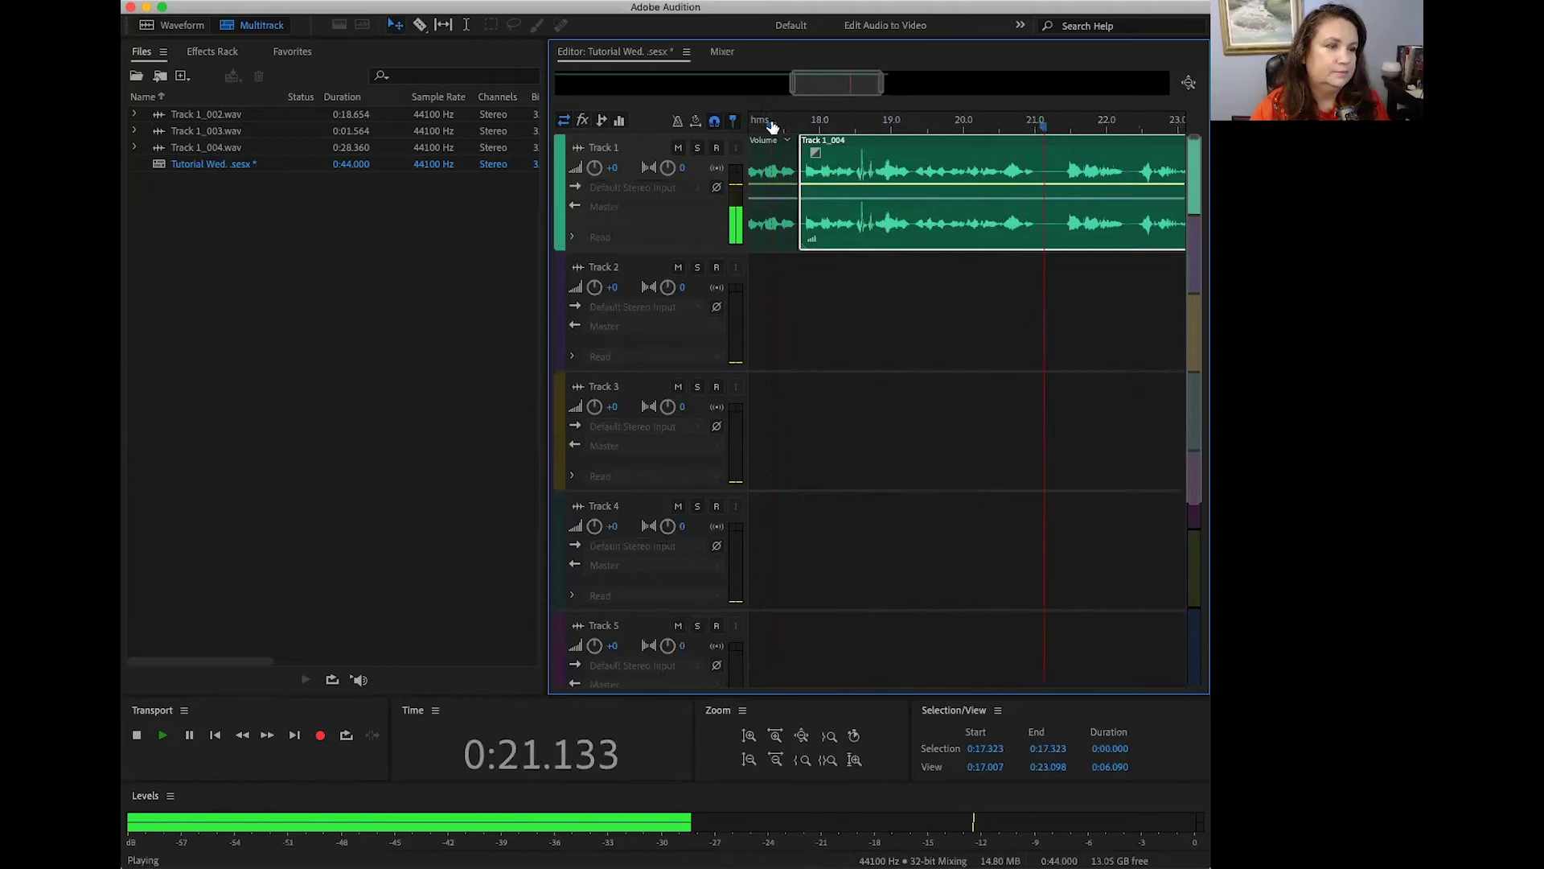
pyautogui.press('space')
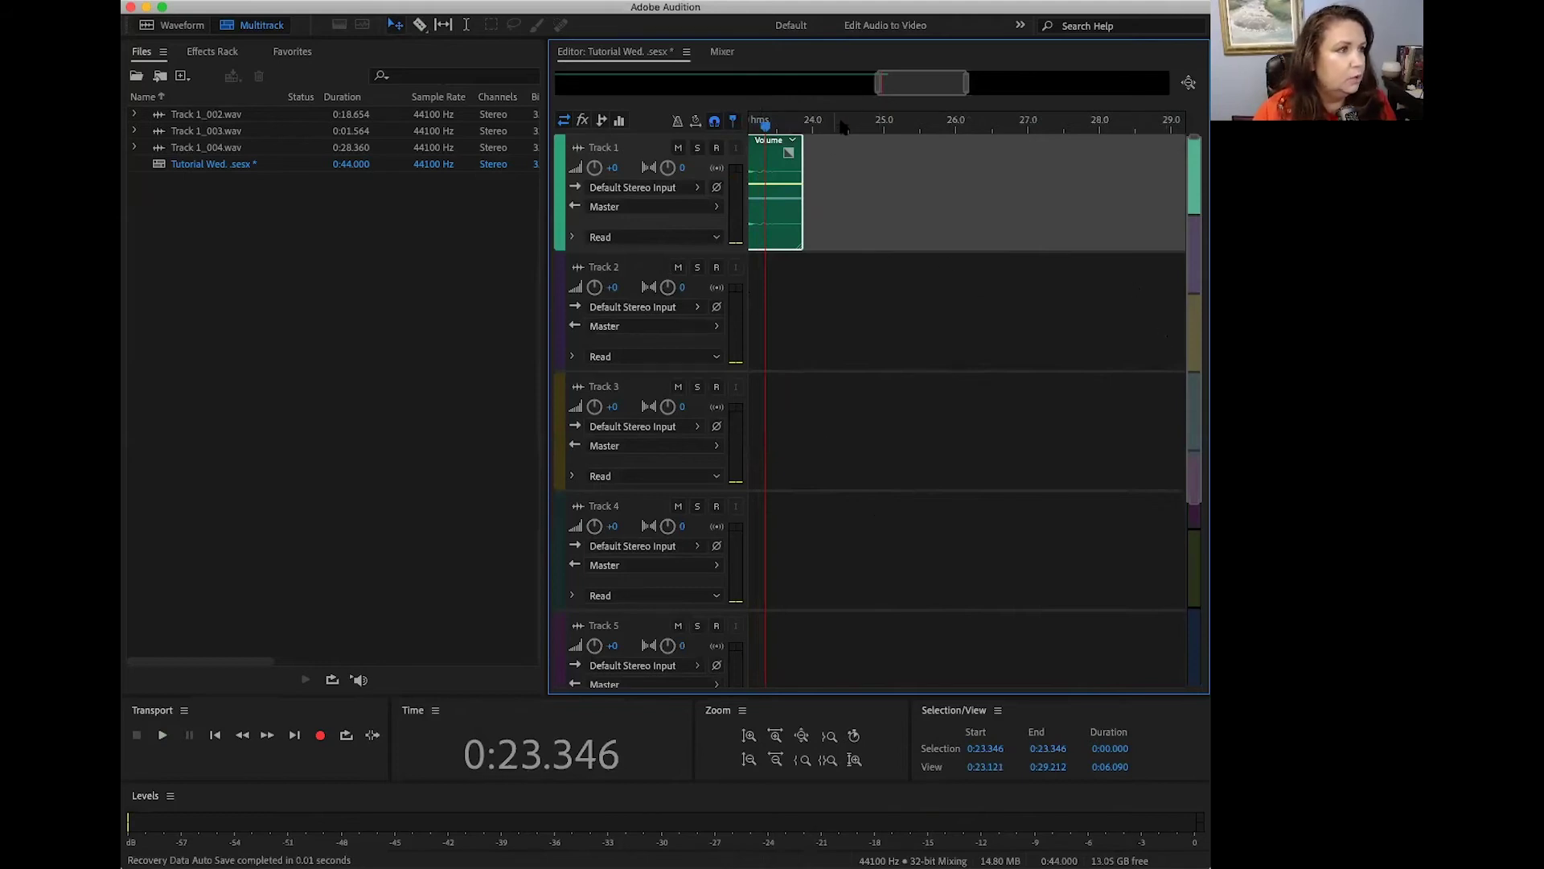
# Show the timeline from the session start to about 0:29 and place the playhead at about 0:10.6, before the speech
pyautogui.click(877, 94)
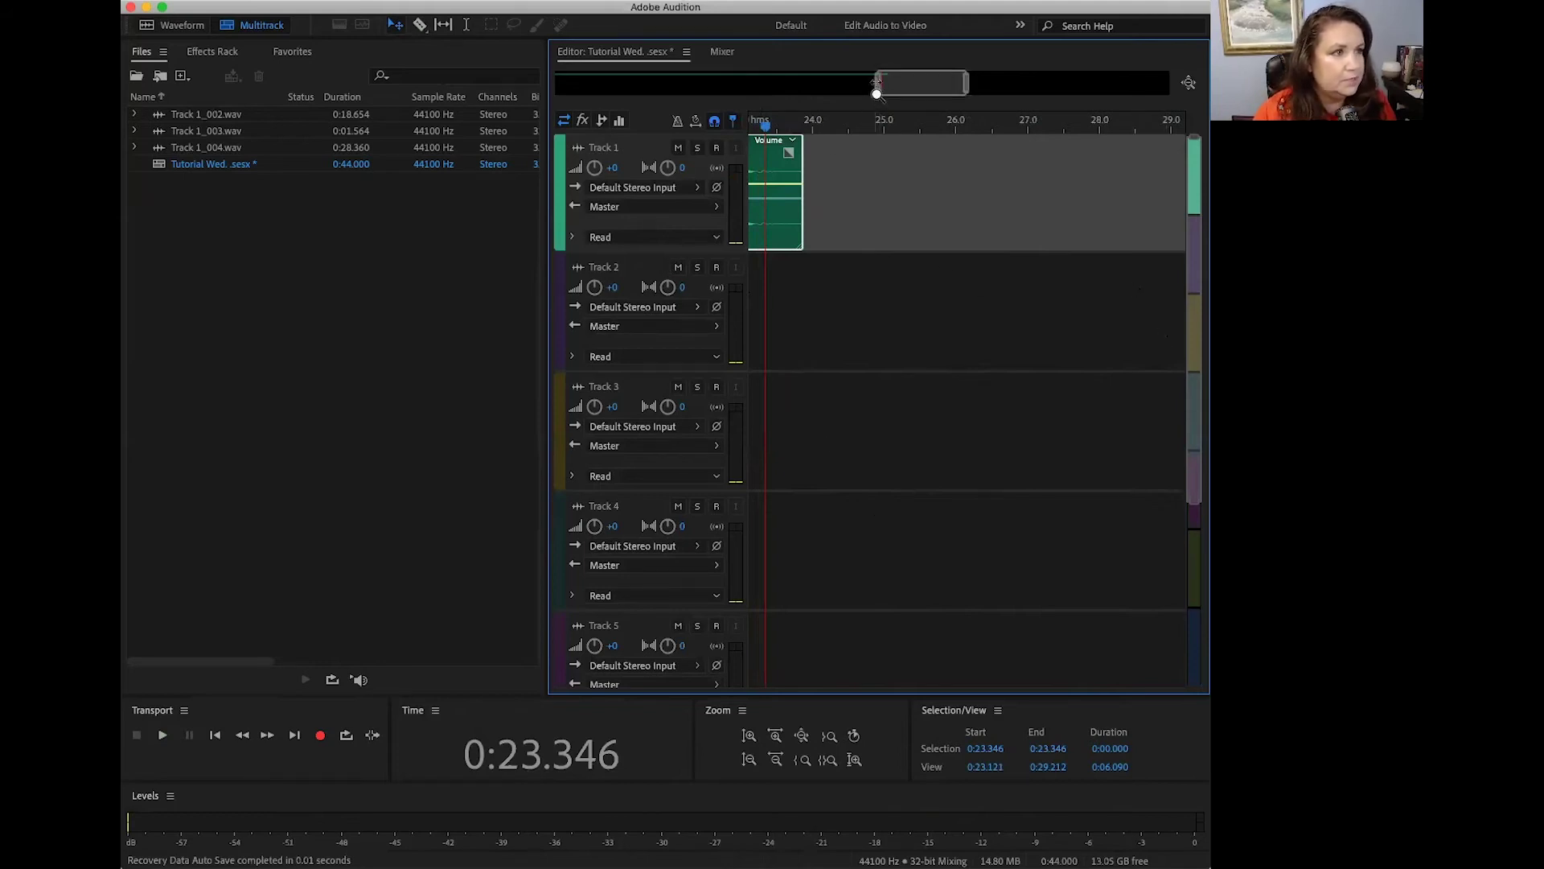
pyautogui.moveTo(877, 93); pyautogui.dragTo(550, 101)
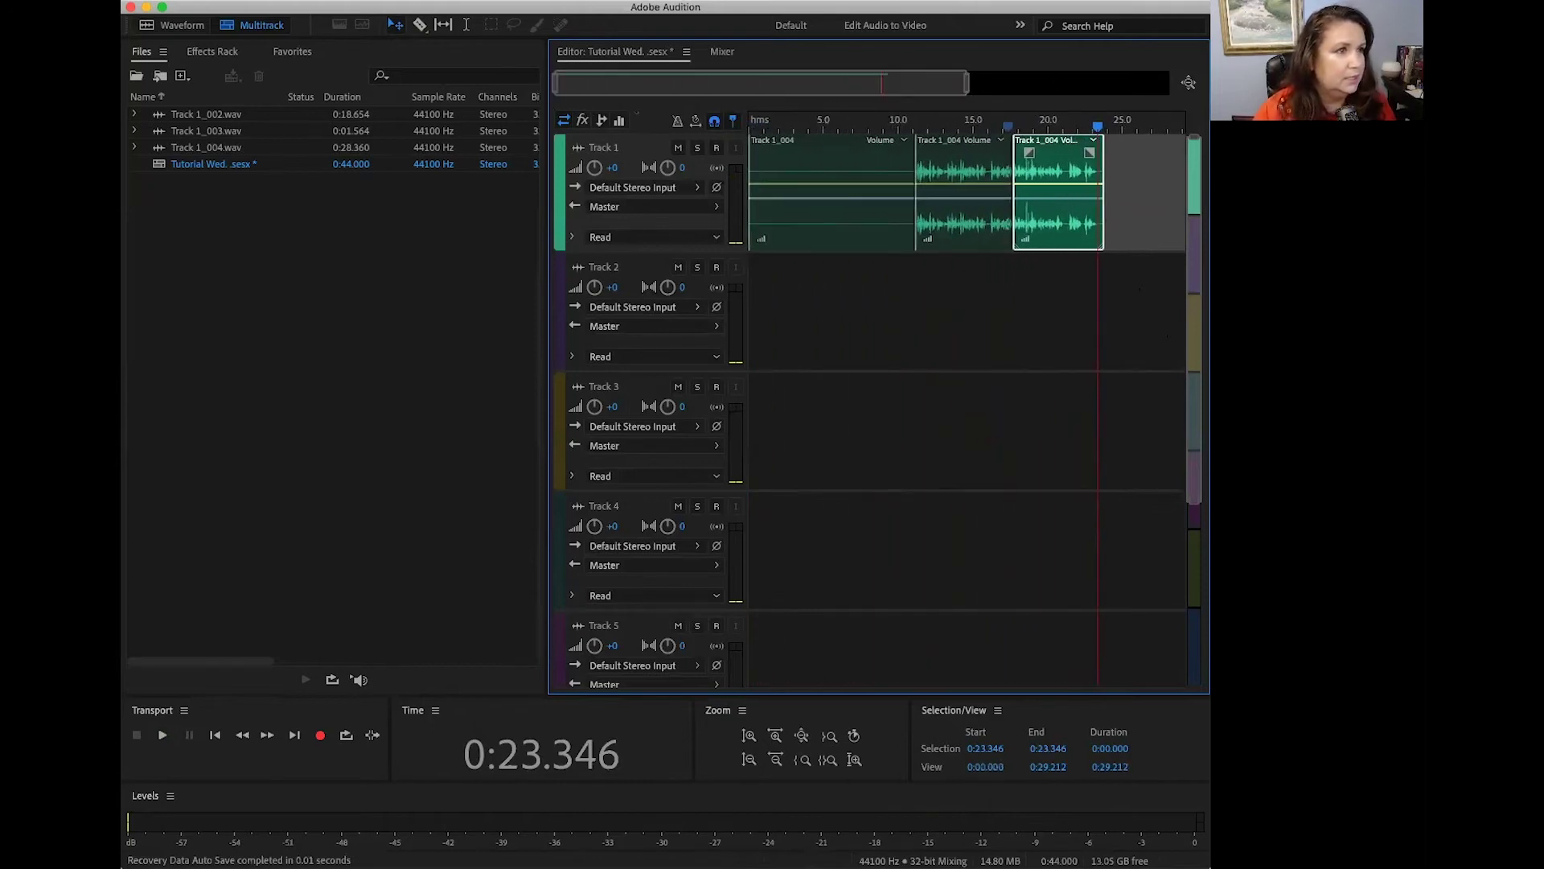
pyautogui.moveTo(1100, 131); pyautogui.dragTo(907, 133)
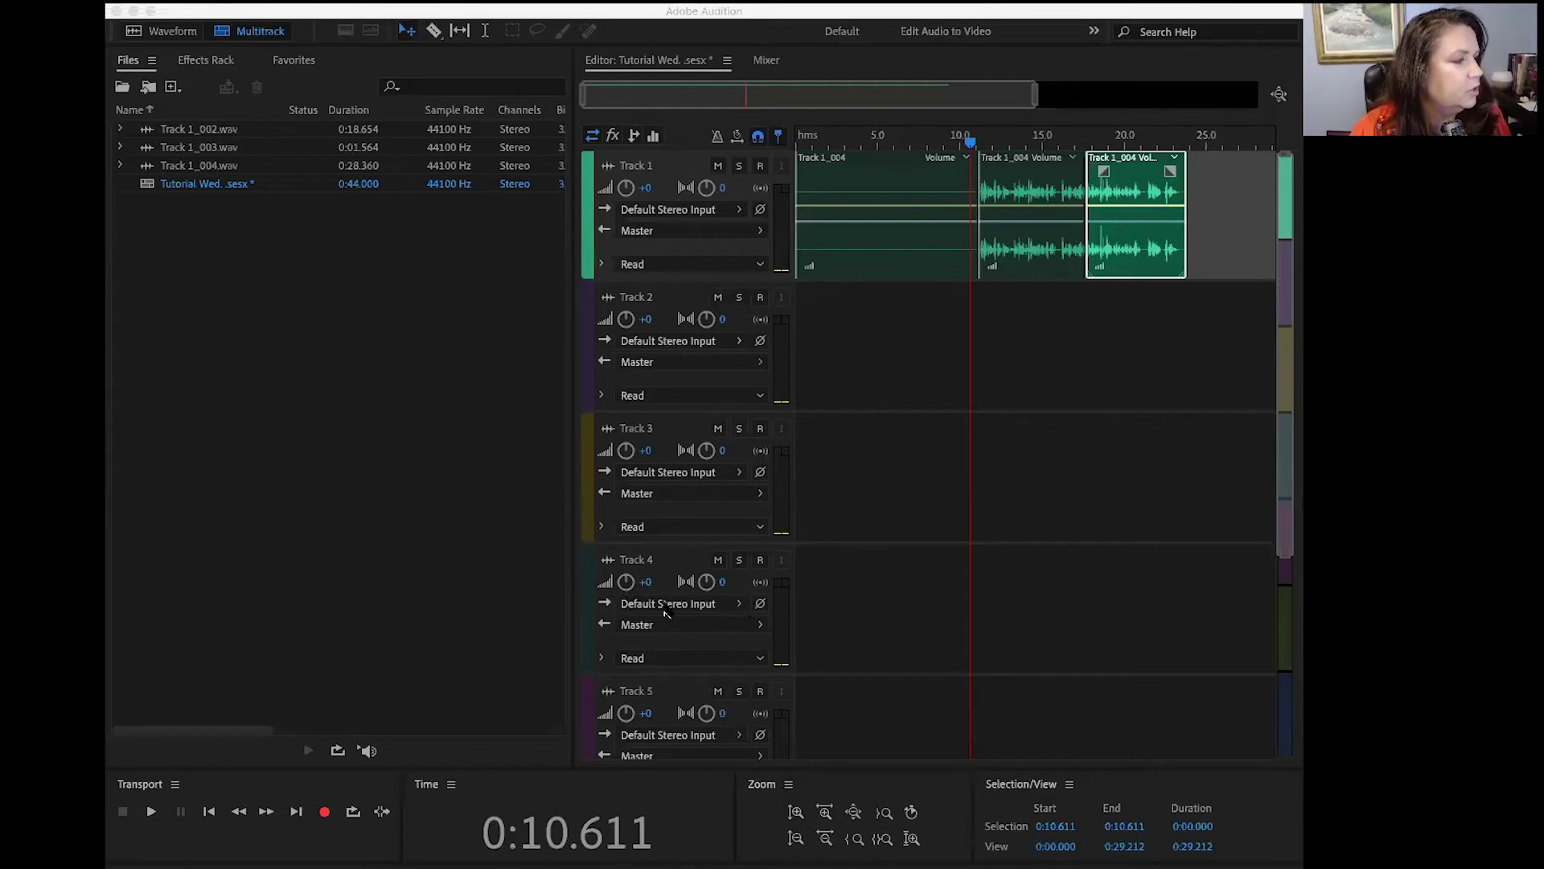
# Import the "Joy of" music WAV and "New Horizons (15 Sec Edit).mp3" into the project files
pyautogui.click(233, 258)
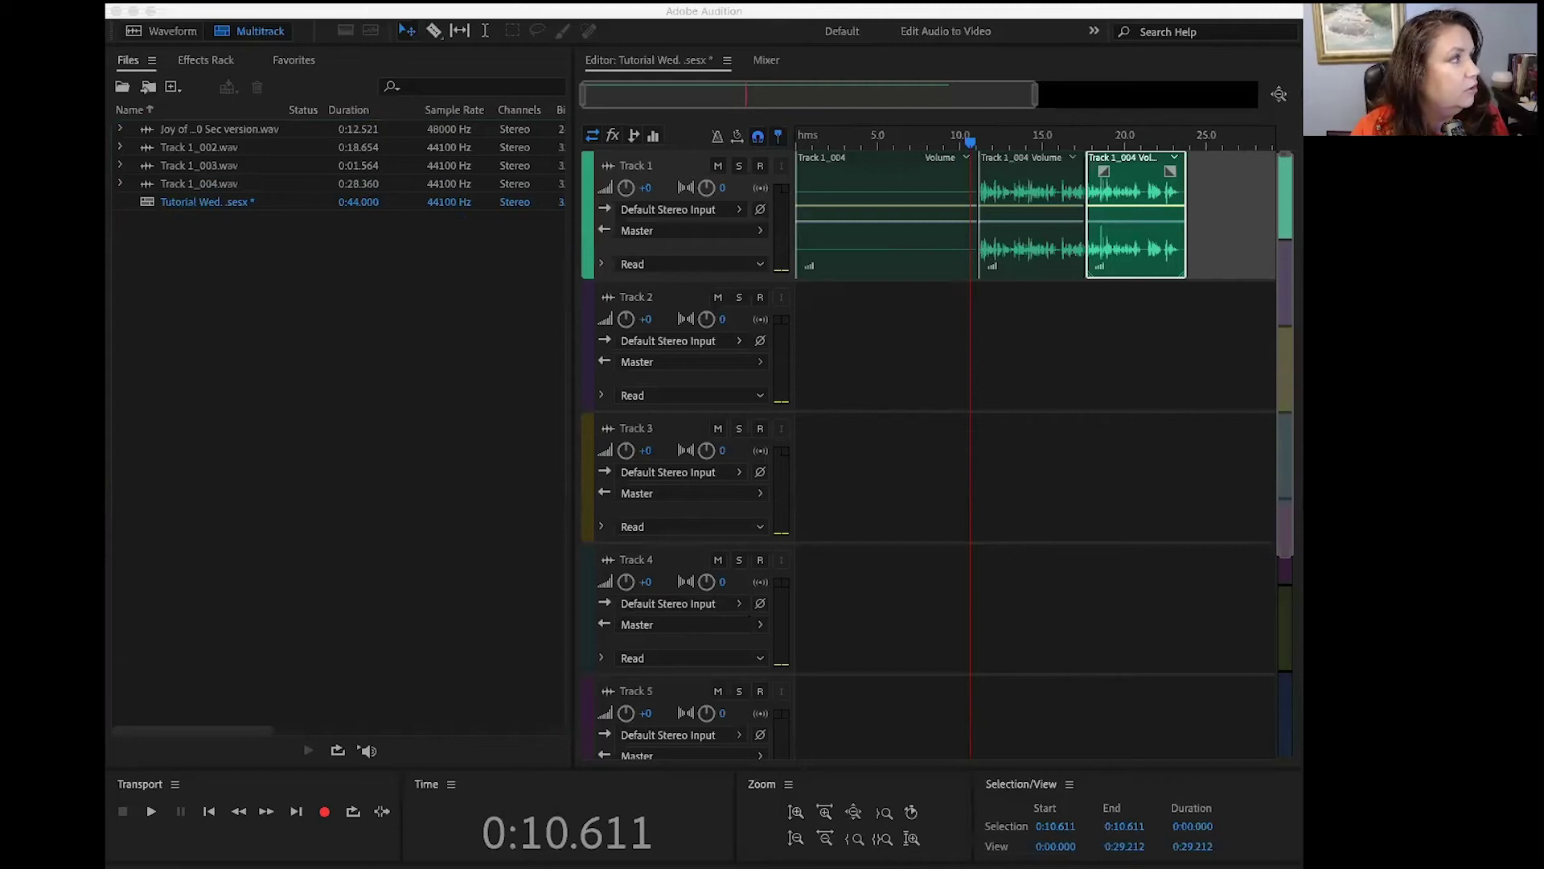
pyautogui.click(232, 12)
pyautogui.click(233, 3)
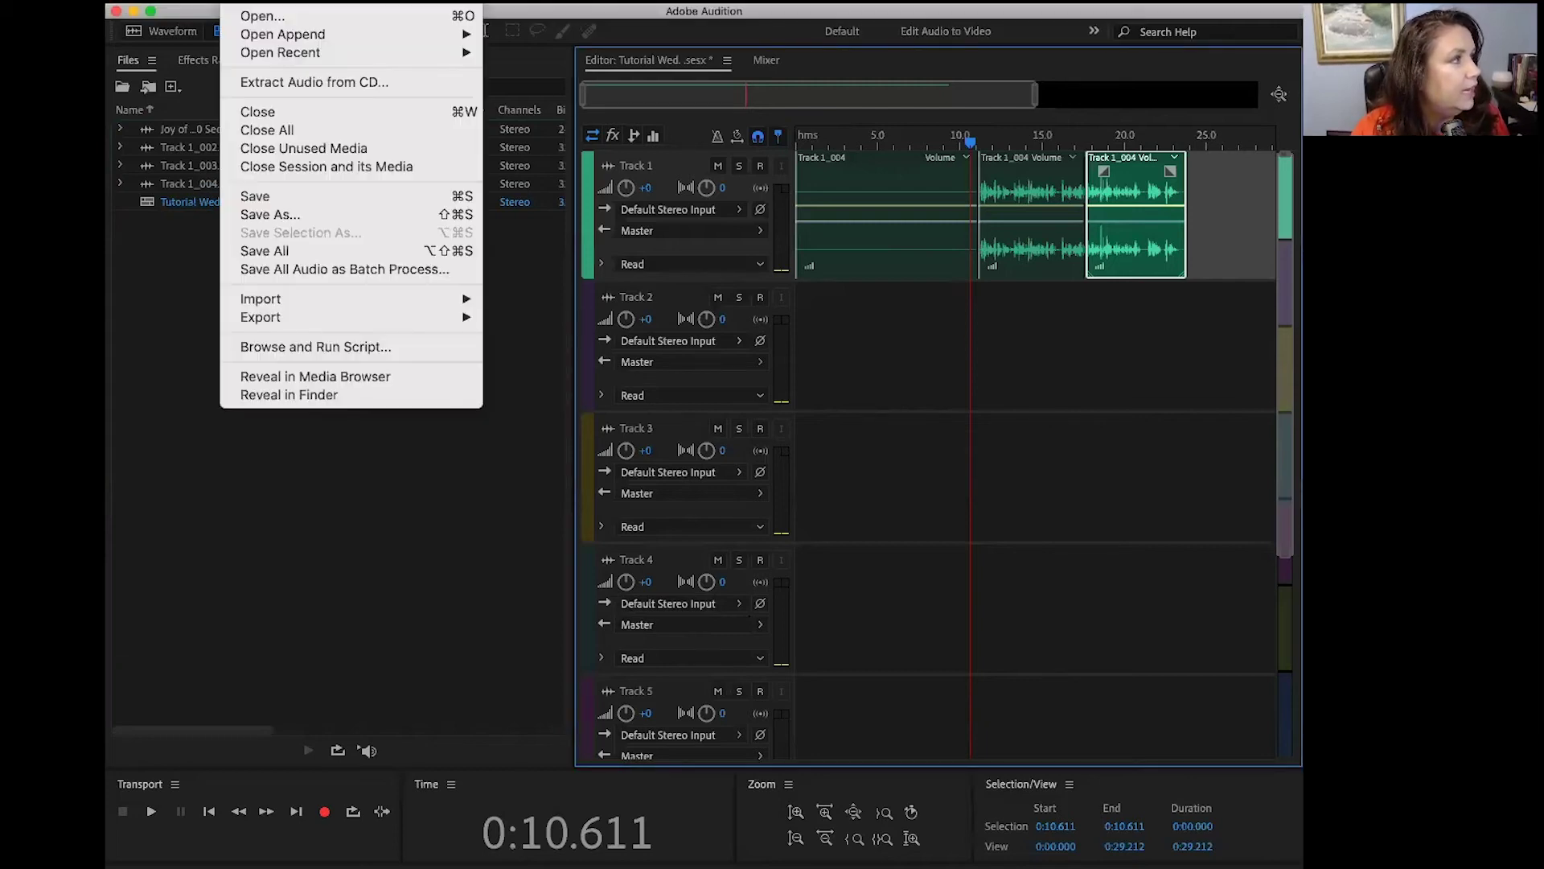
pyautogui.moveTo(288, 306)
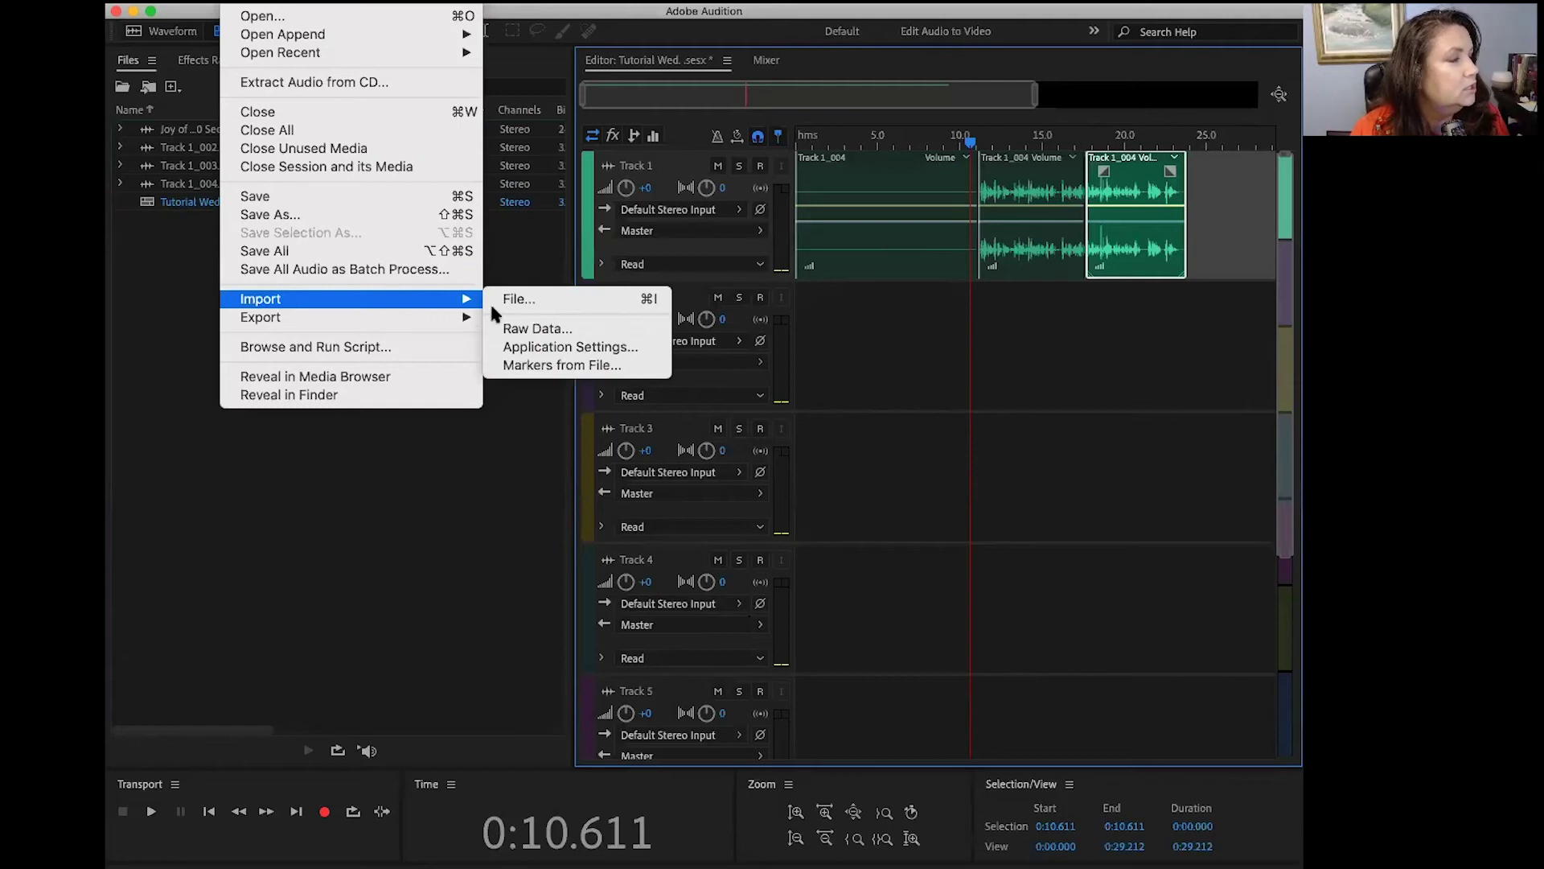
pyautogui.click(532, 300)
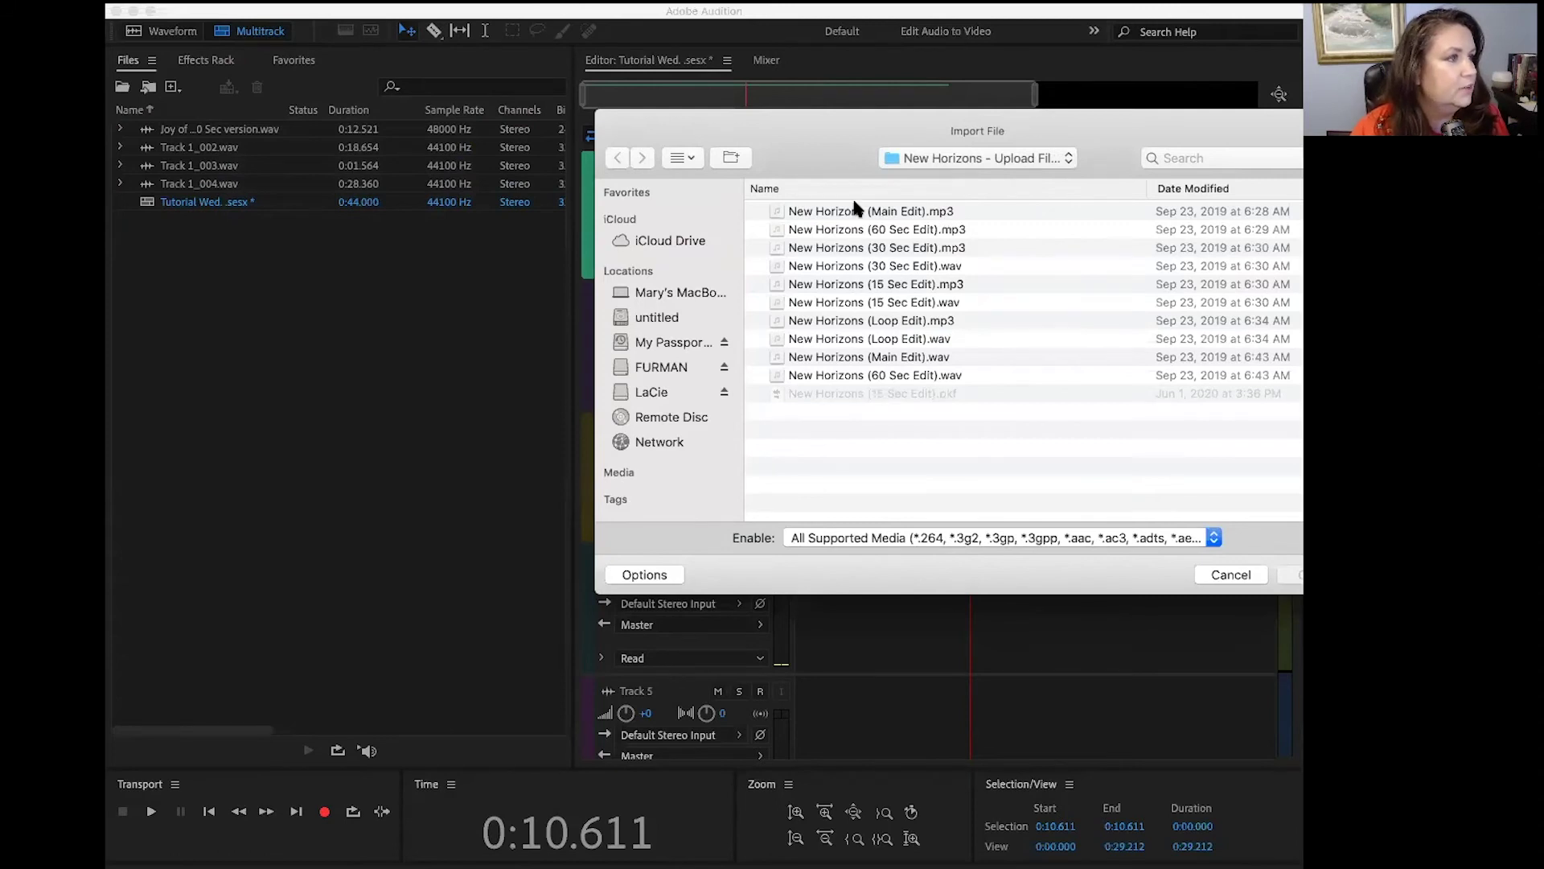
pyautogui.click(776, 286)
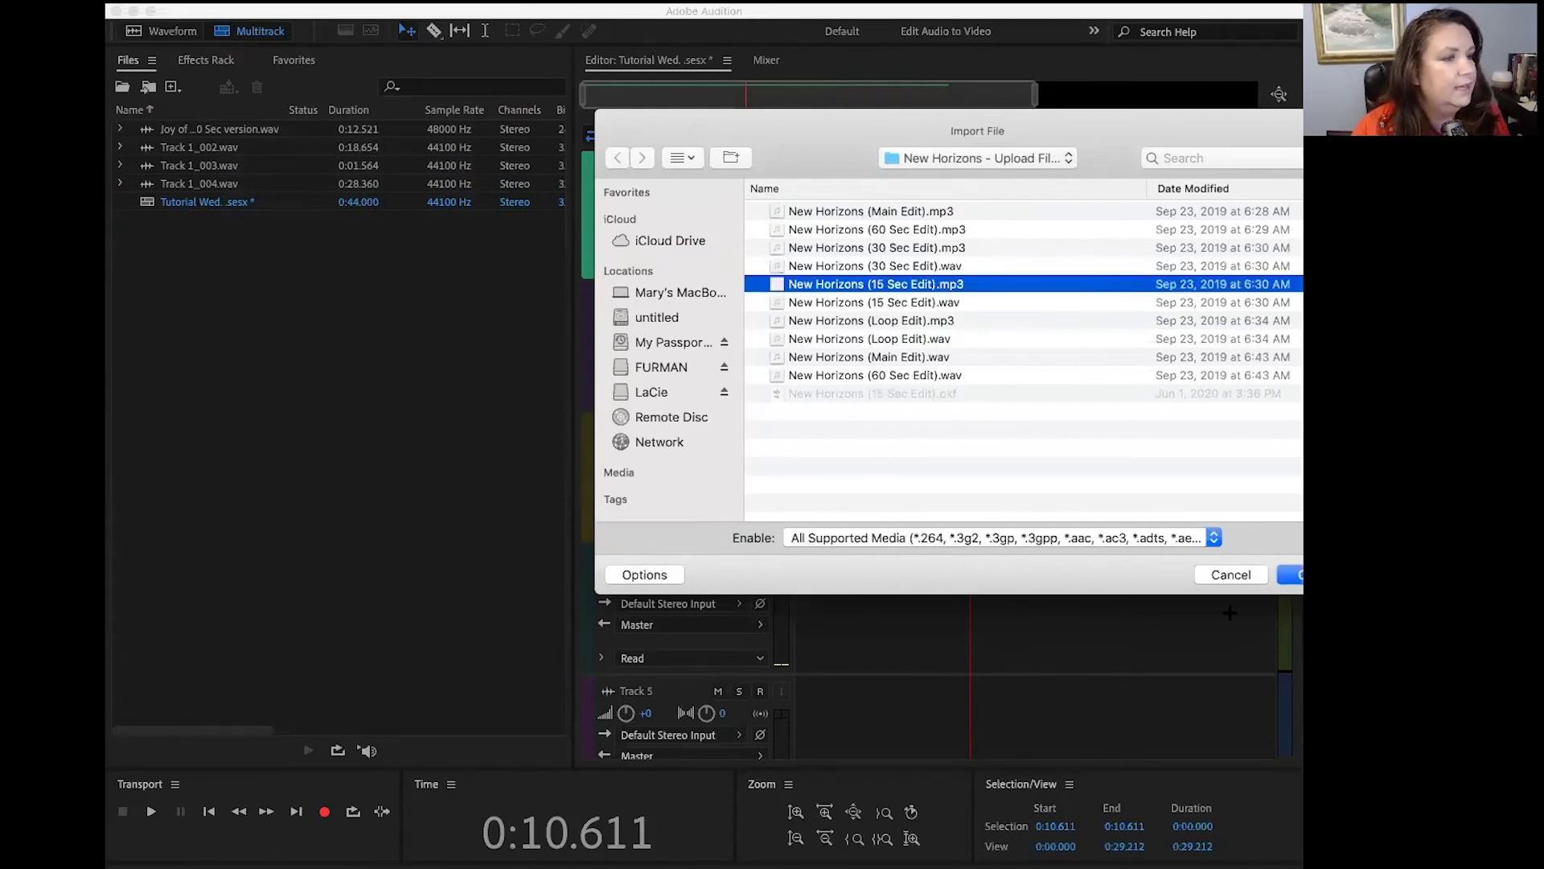
pyautogui.press('Return')
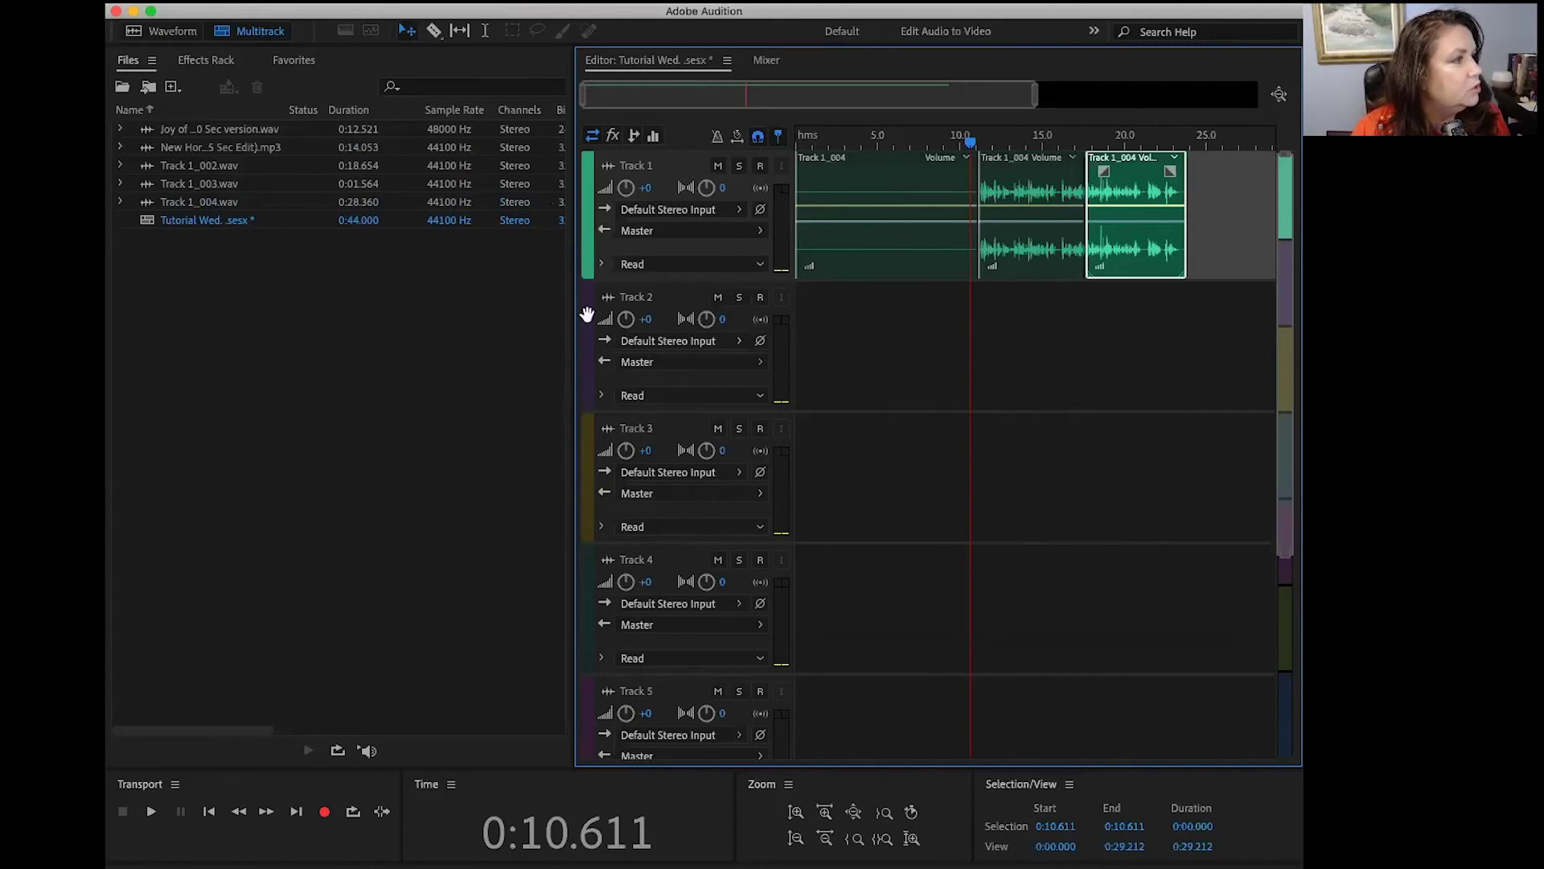
# Place the New Horizons music file at the start of Track 2 and return the playhead to 0:00.000
pyautogui.click(586, 314)
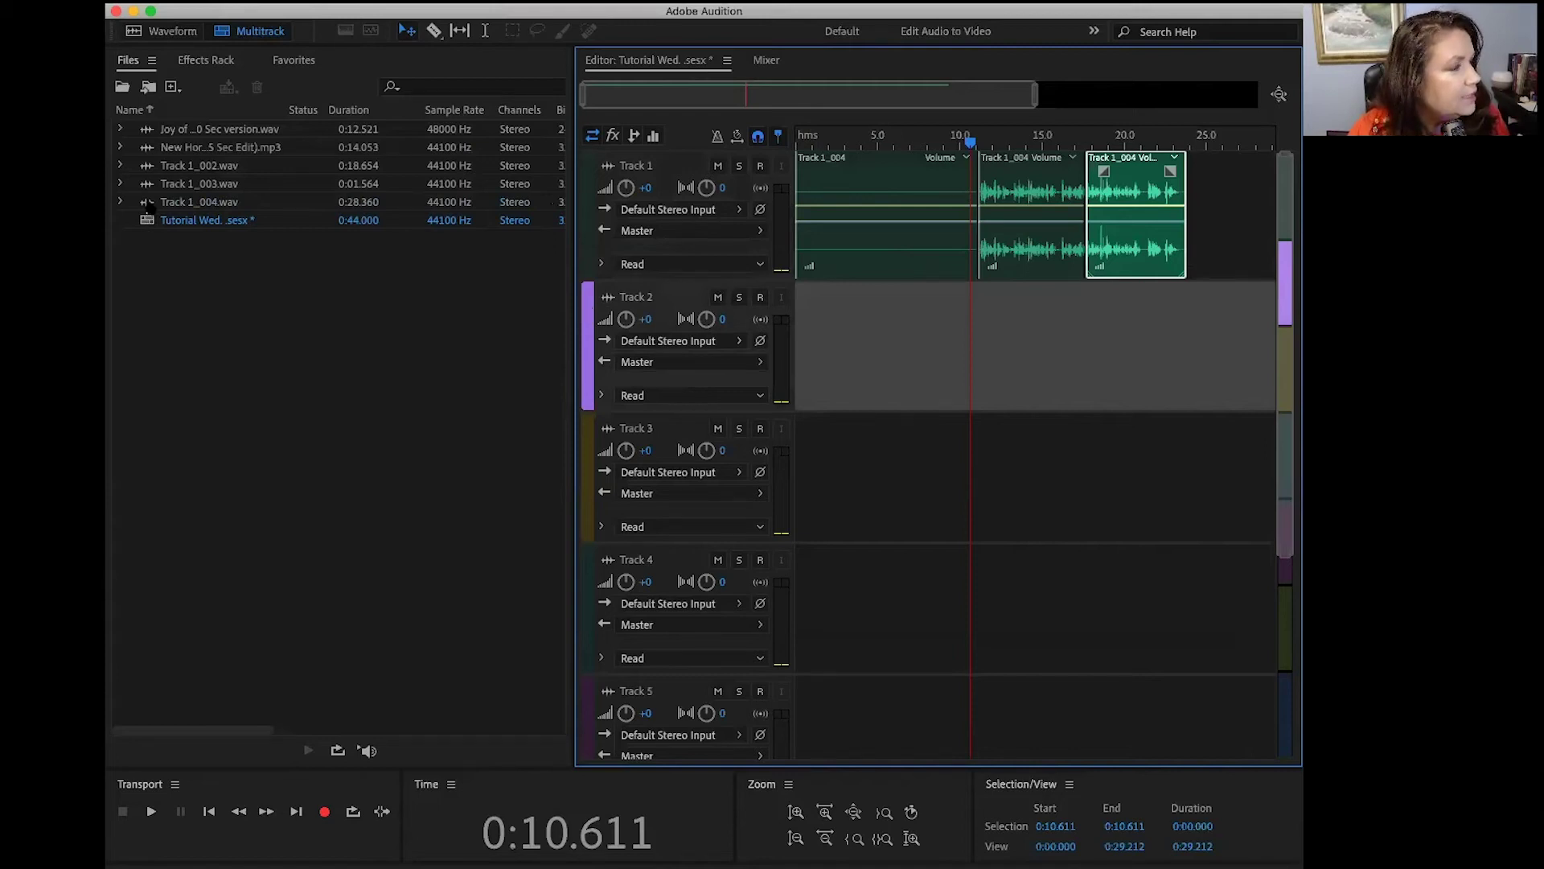
pyautogui.moveTo(148, 147); pyautogui.dragTo(796, 376)
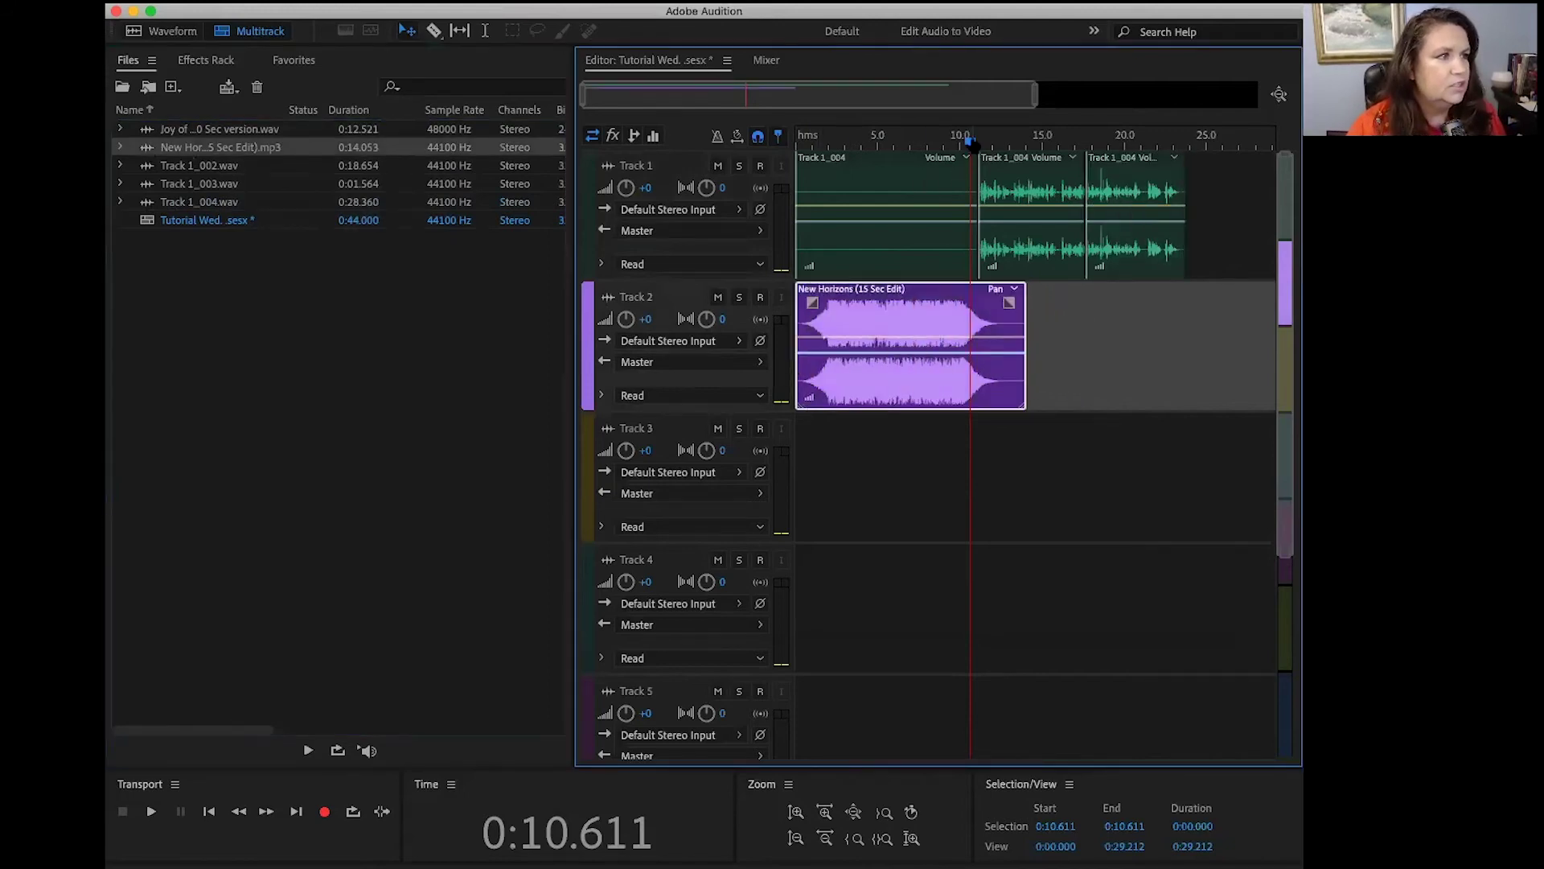
pyautogui.moveTo(971, 143); pyautogui.dragTo(795, 144)
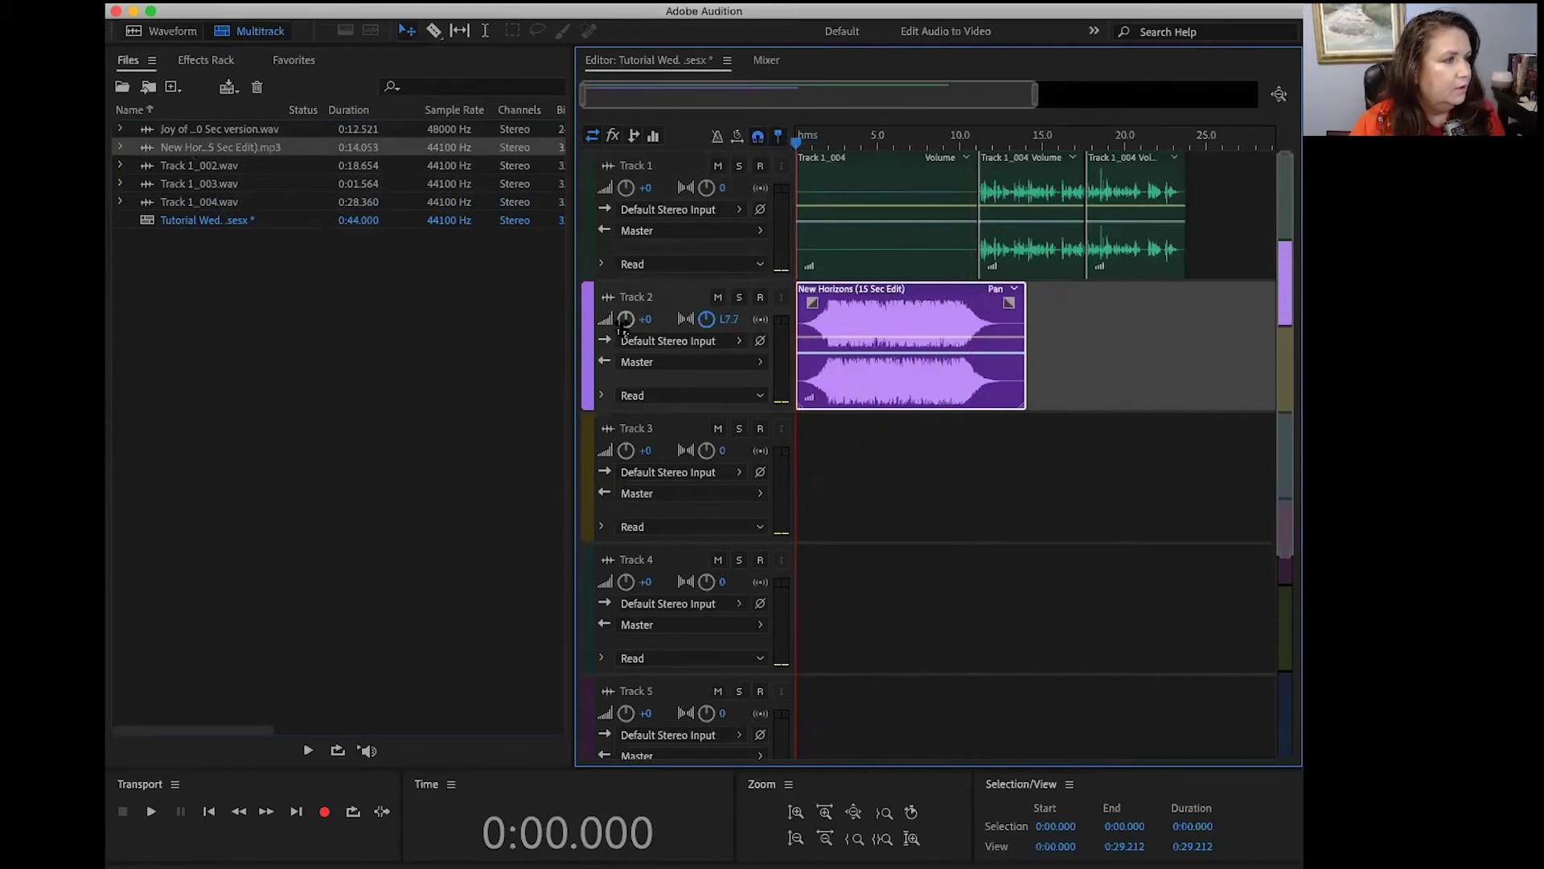
# Balance the Track 2 music by ear from the session start, setting its volume to -29.4 and its pan to L38.5
pyautogui.moveTo(626, 319); pyautogui.dragTo(611, 317)
pyautogui.press('space')
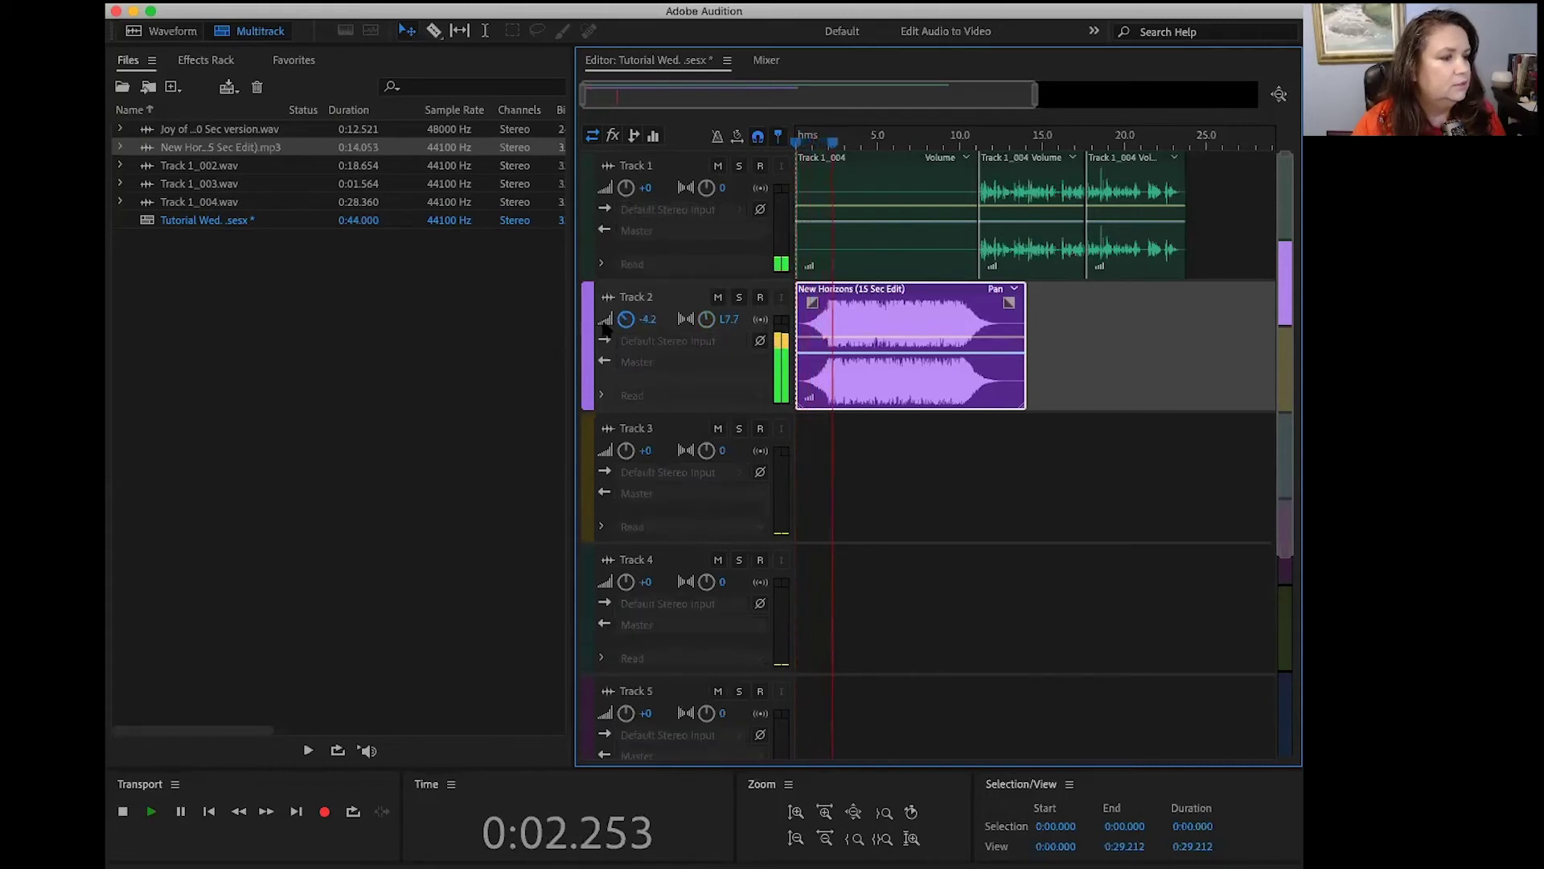
pyautogui.press('space')
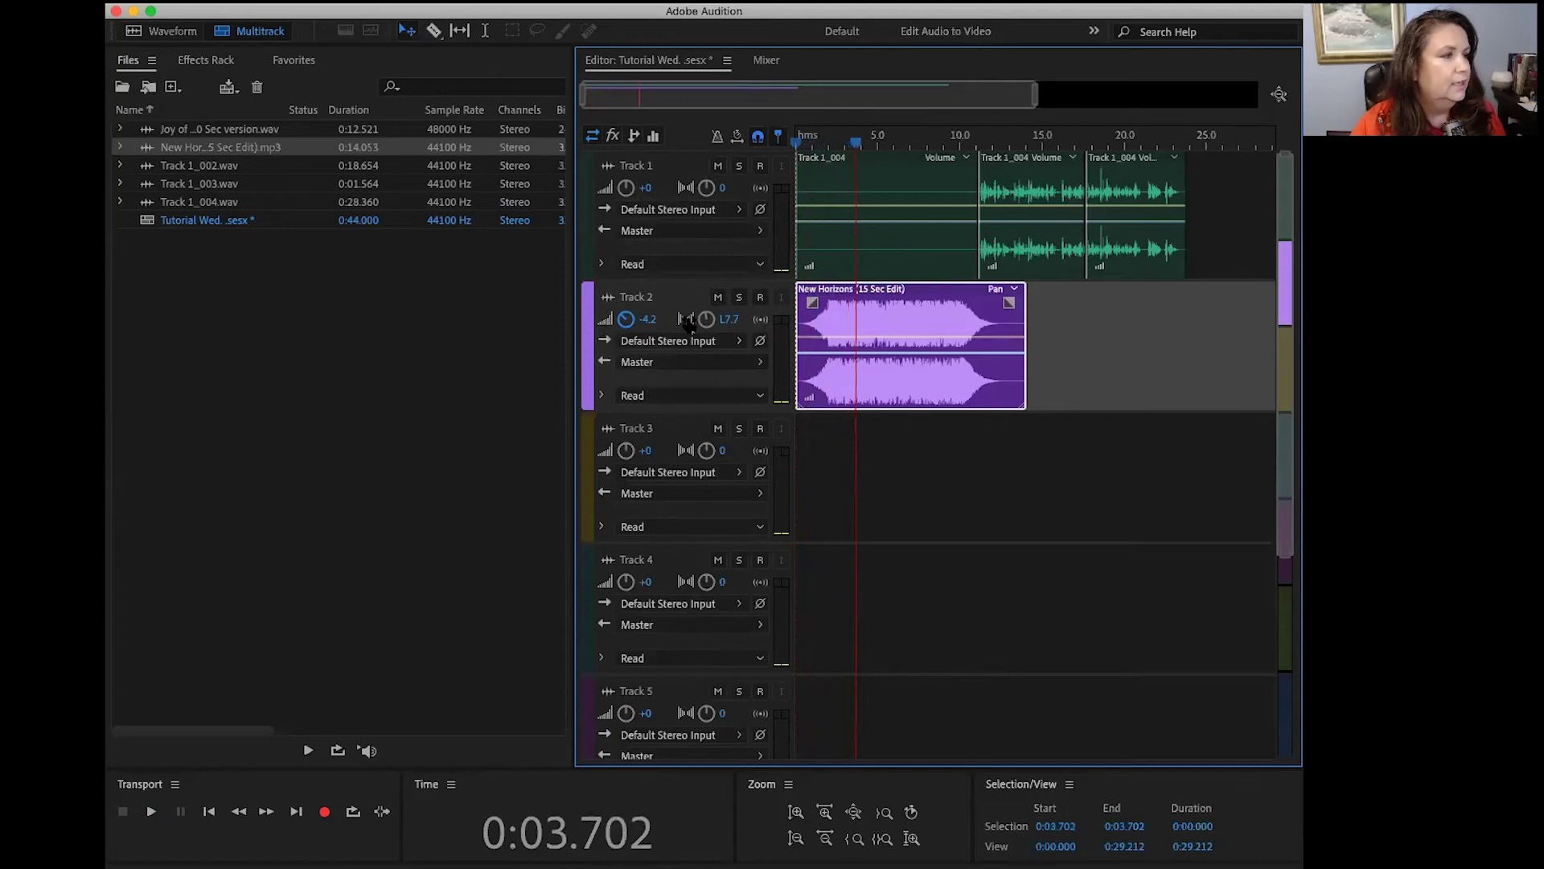
pyautogui.moveTo(706, 318); pyautogui.dragTo(629, 335)
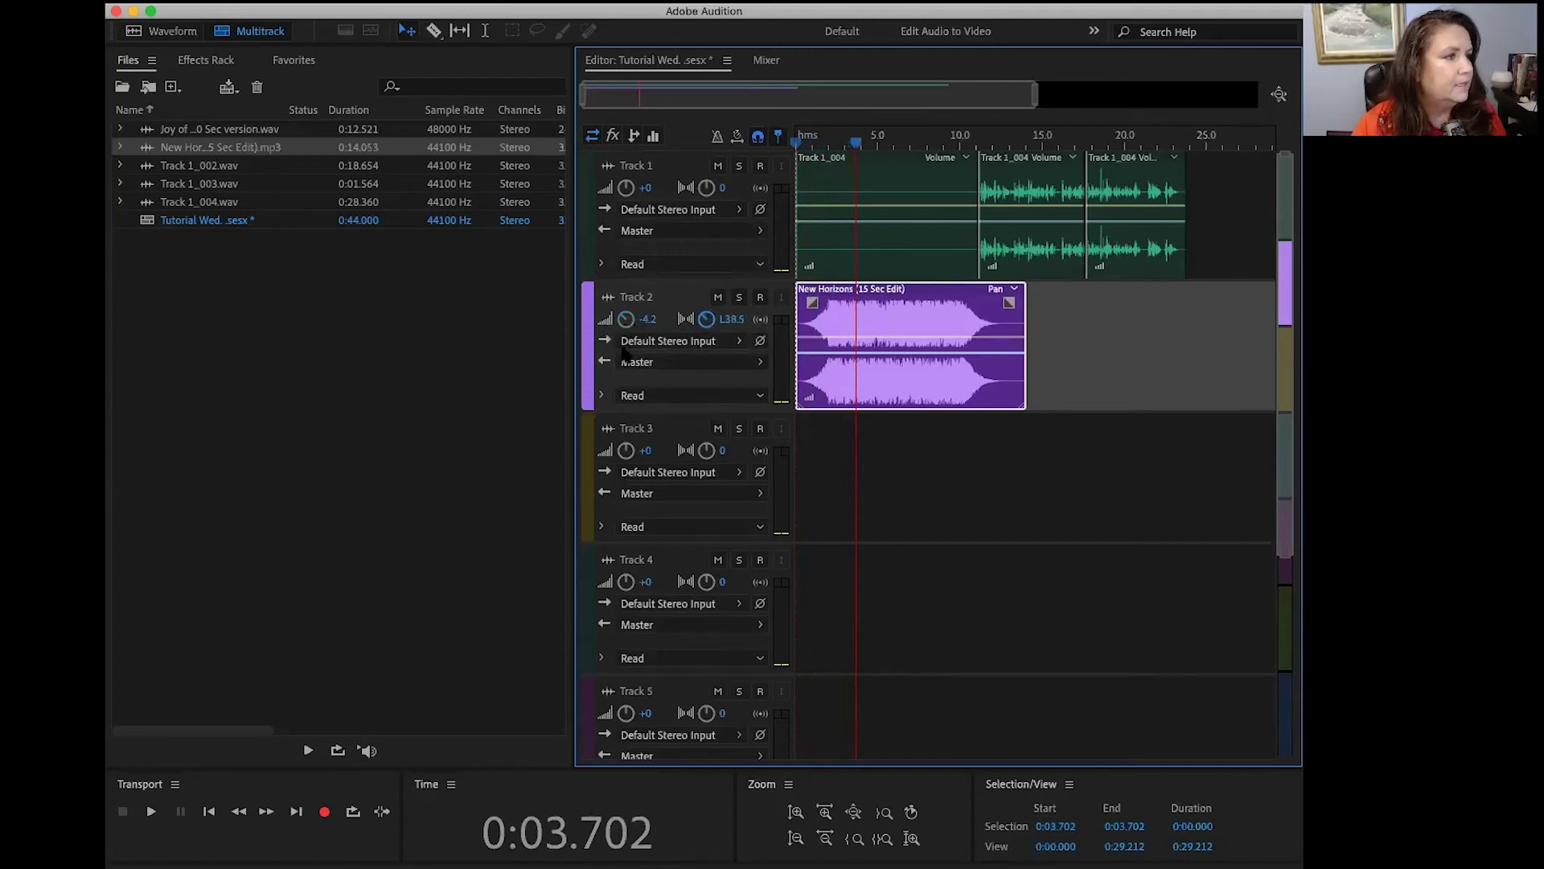
pyautogui.moveTo(623, 318); pyautogui.dragTo(599, 330)
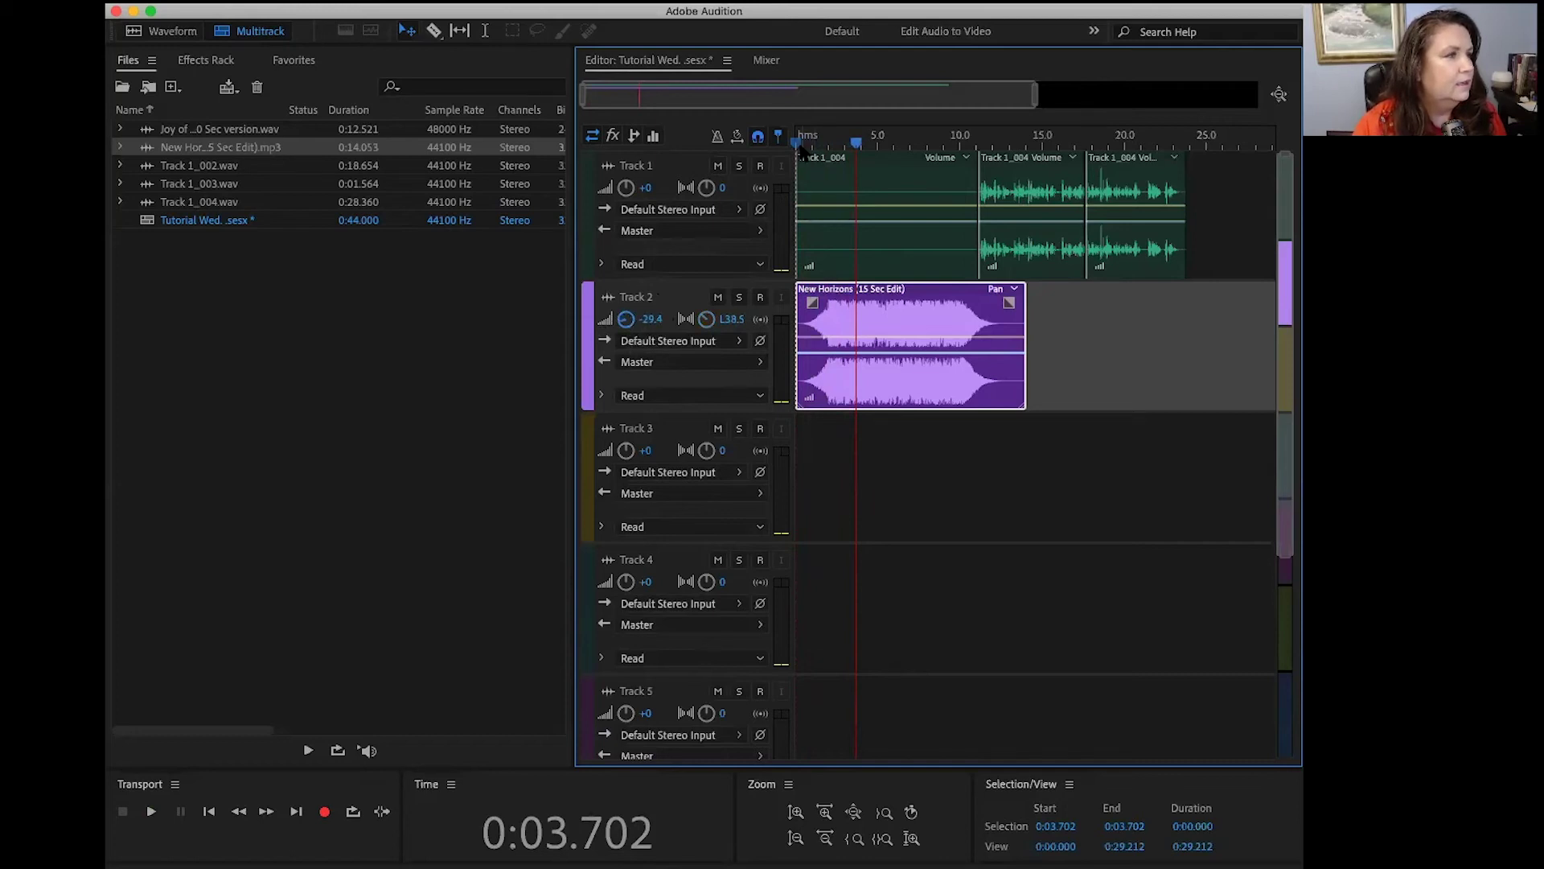
# Play the mix from the start into the speech to check the music level against the voice
pyautogui.moveTo(856, 142); pyautogui.dragTo(765, 146)
pyautogui.press('space')
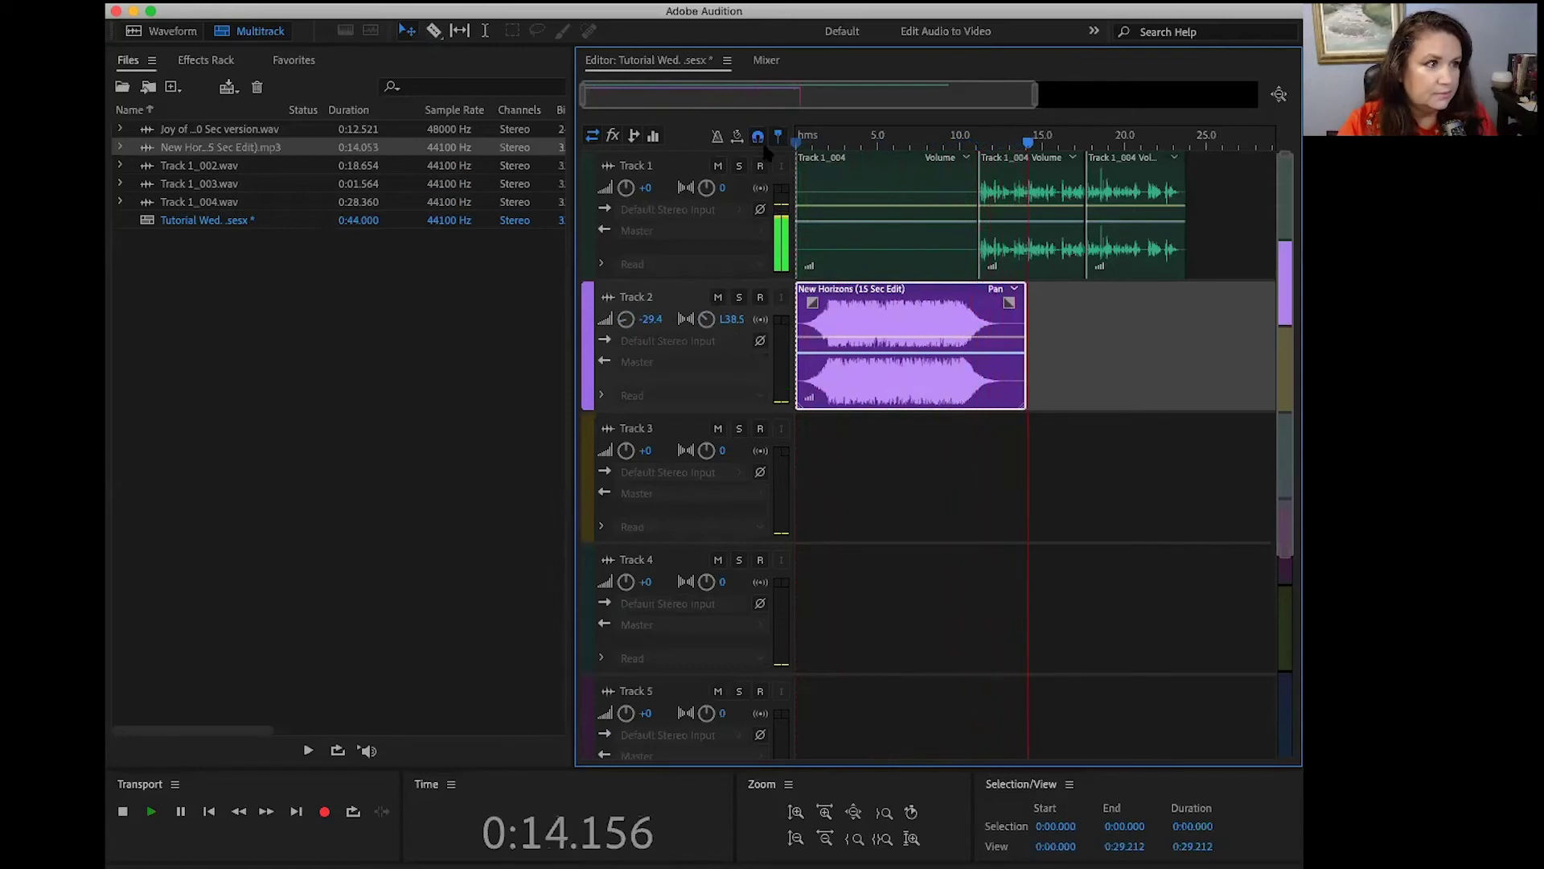
pyautogui.press('space')
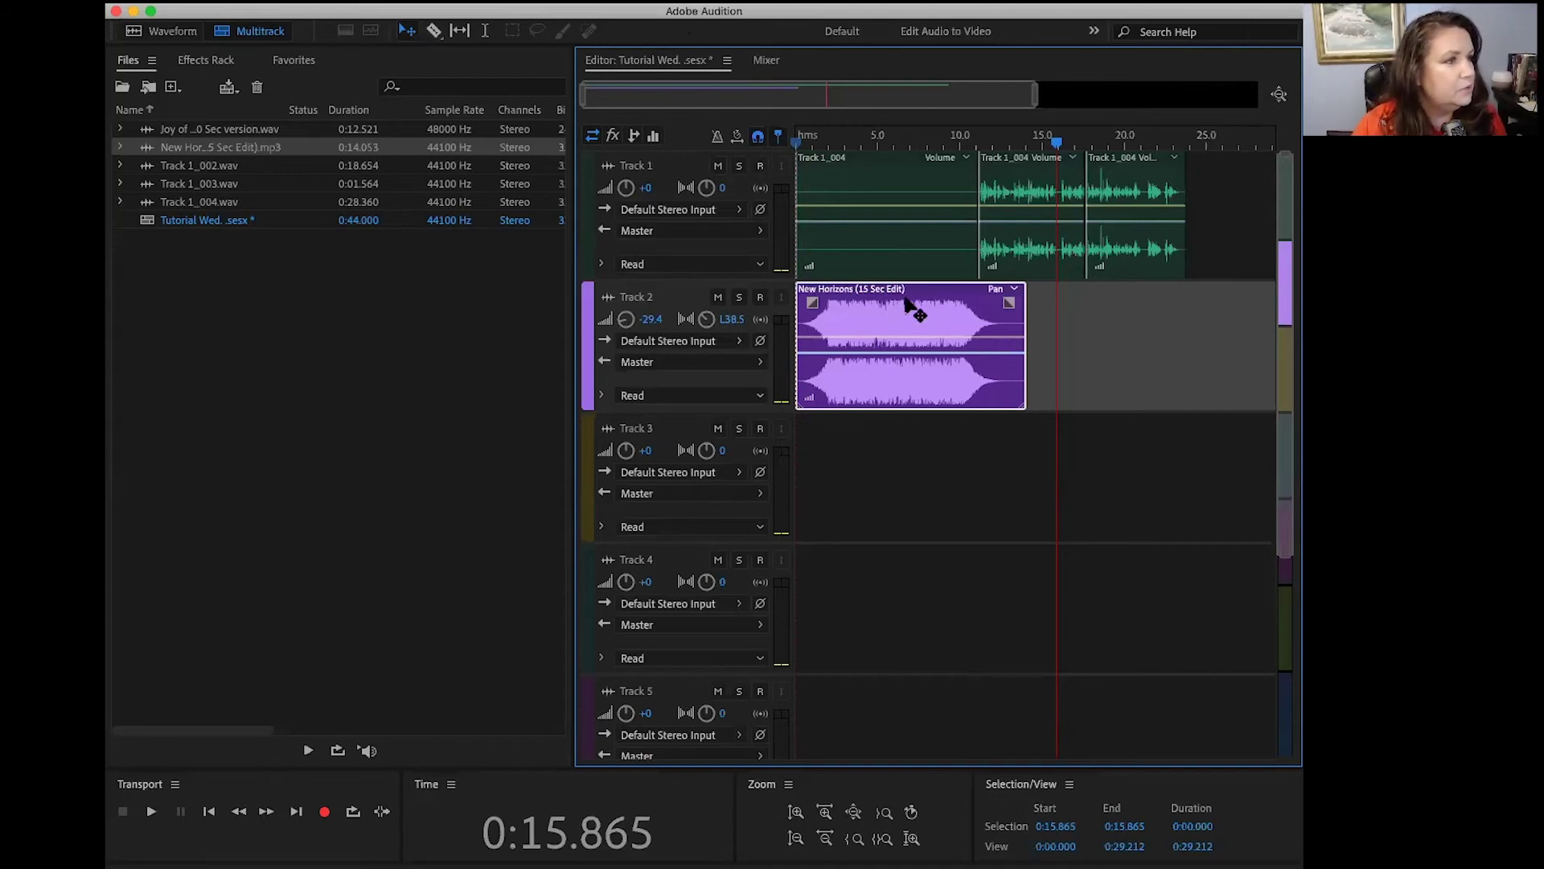
# Move the New Horizons clip to start at about 0:03.6 and trim the start of the silent first Track 1 clip to match
pyautogui.moveTo(905, 311); pyautogui.dragTo(955, 306)
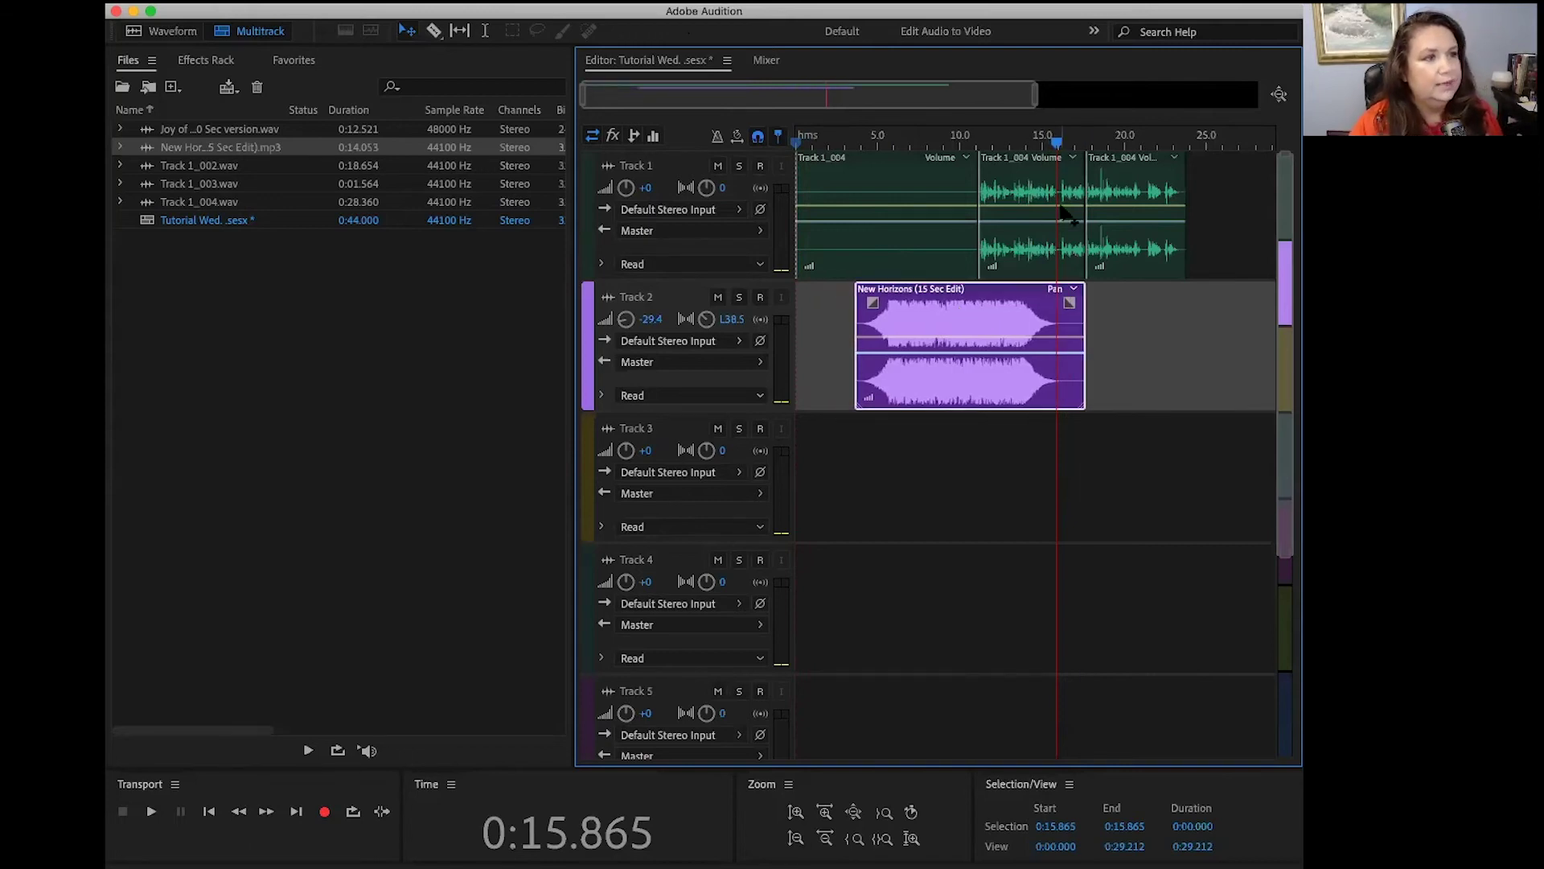
pyautogui.click(881, 230)
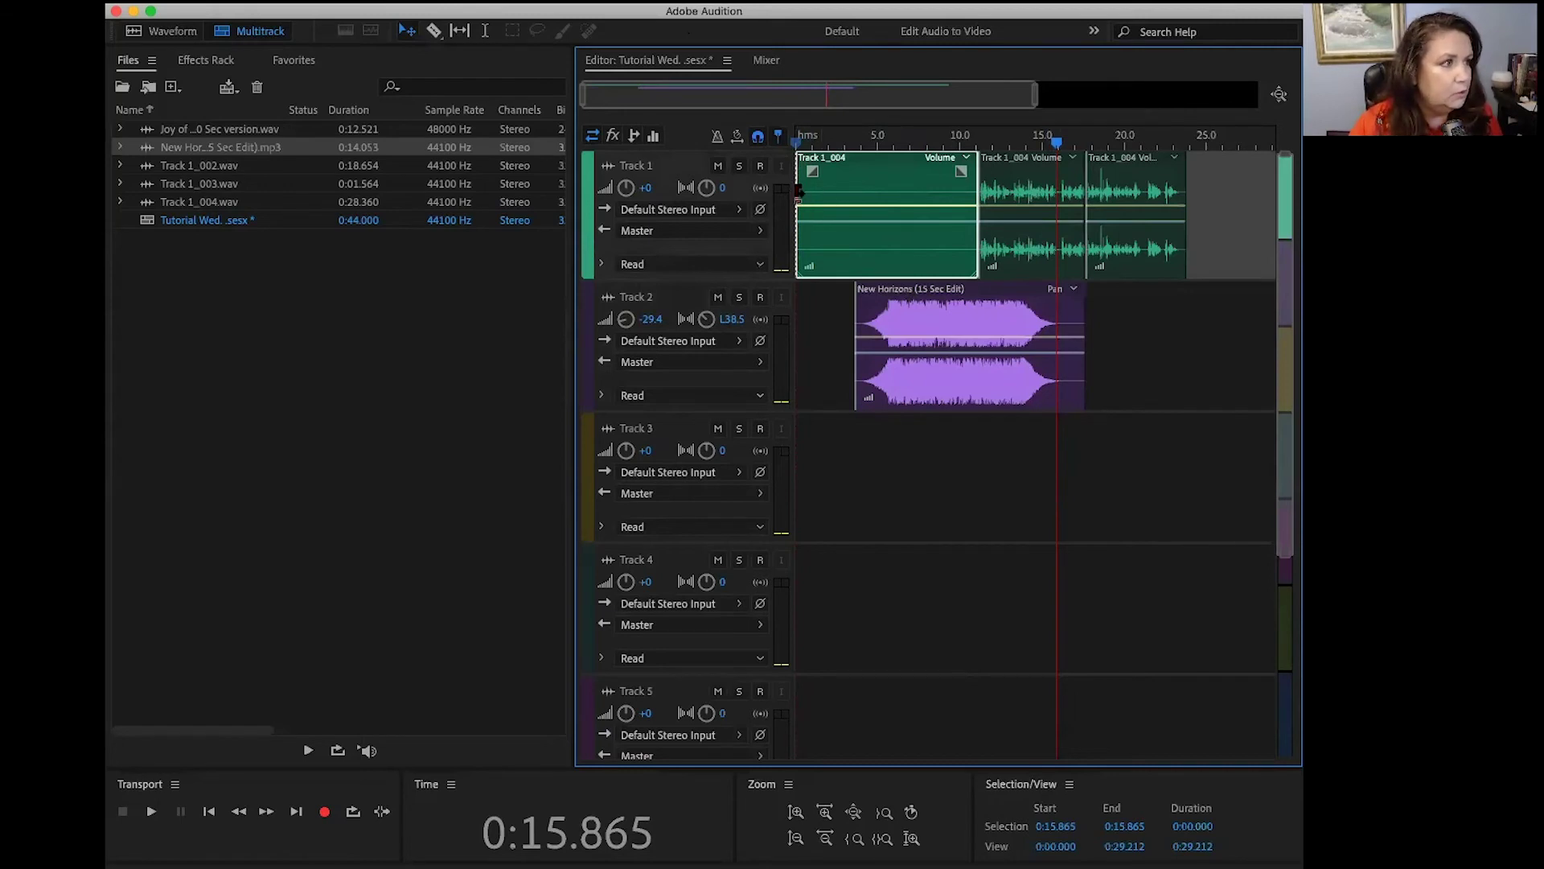
pyautogui.moveTo(798, 191); pyautogui.dragTo(858, 195)
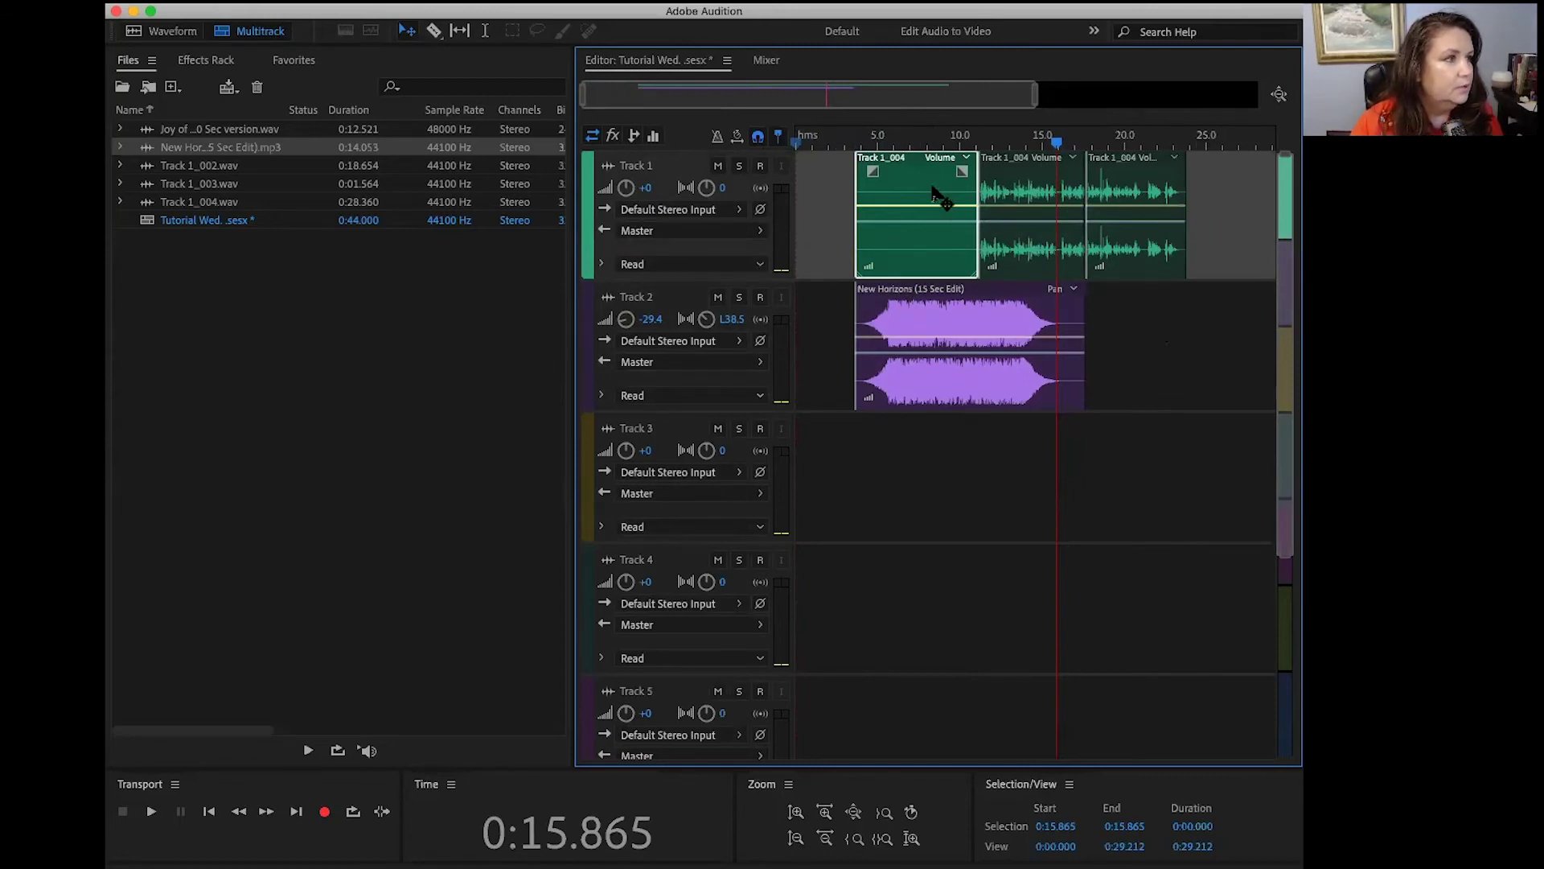
# Shift the three Track 1 clips earlier, end to end from 0:00, and move the New Horizons clip back to the session start
pyautogui.moveTo(941, 199); pyautogui.dragTo(858, 191)
pyautogui.moveTo(1015, 193); pyautogui.dragTo(957, 195)
pyautogui.moveTo(1136, 190); pyautogui.dragTo(1073, 173)
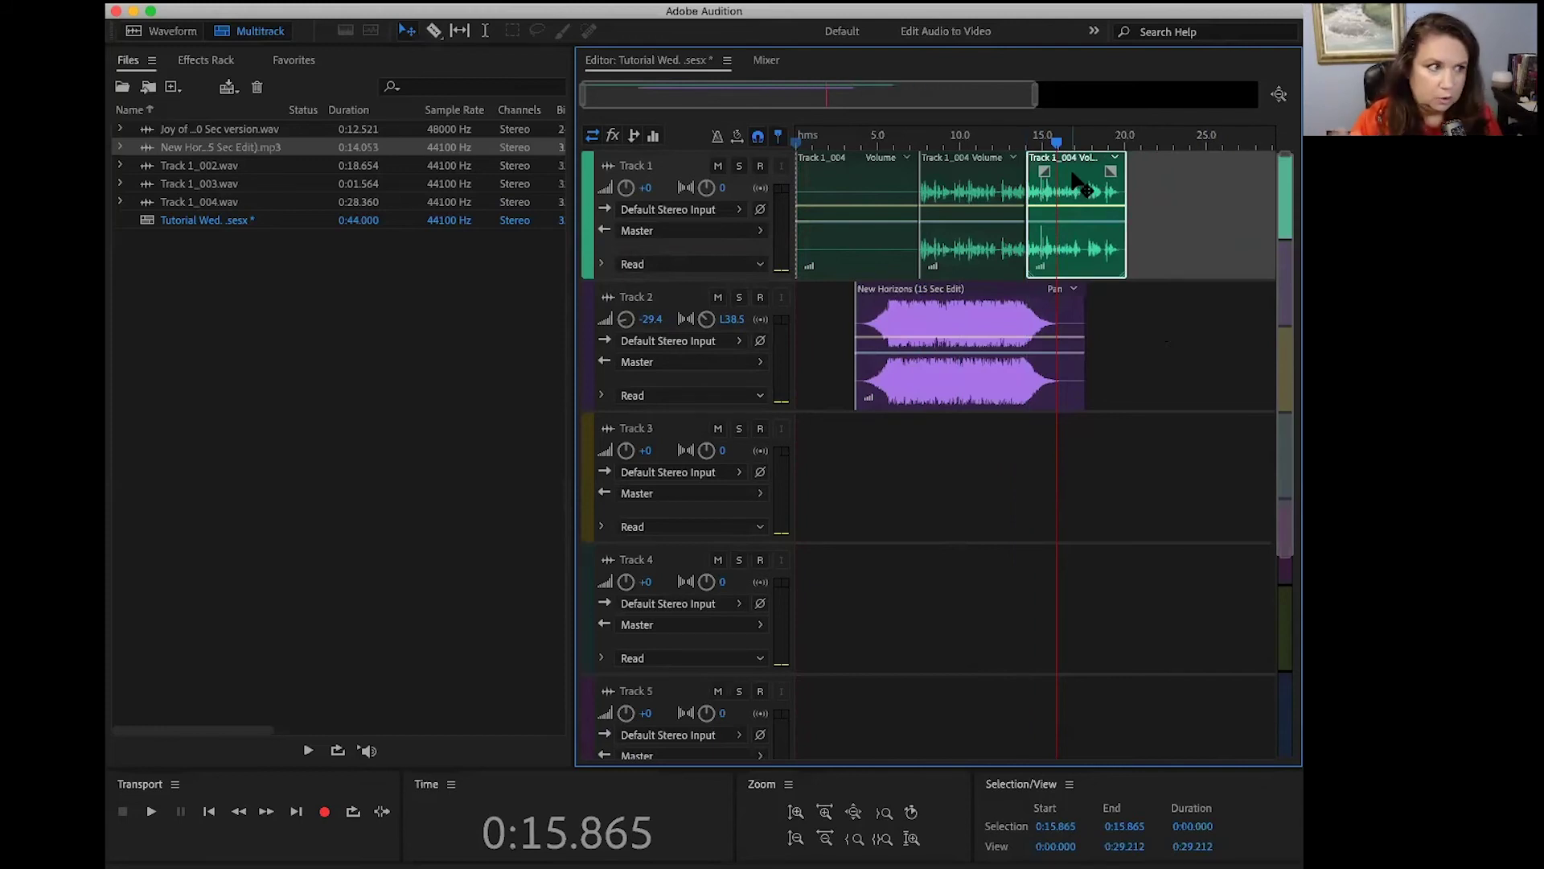
pyautogui.moveTo(987, 344); pyautogui.dragTo(907, 322)
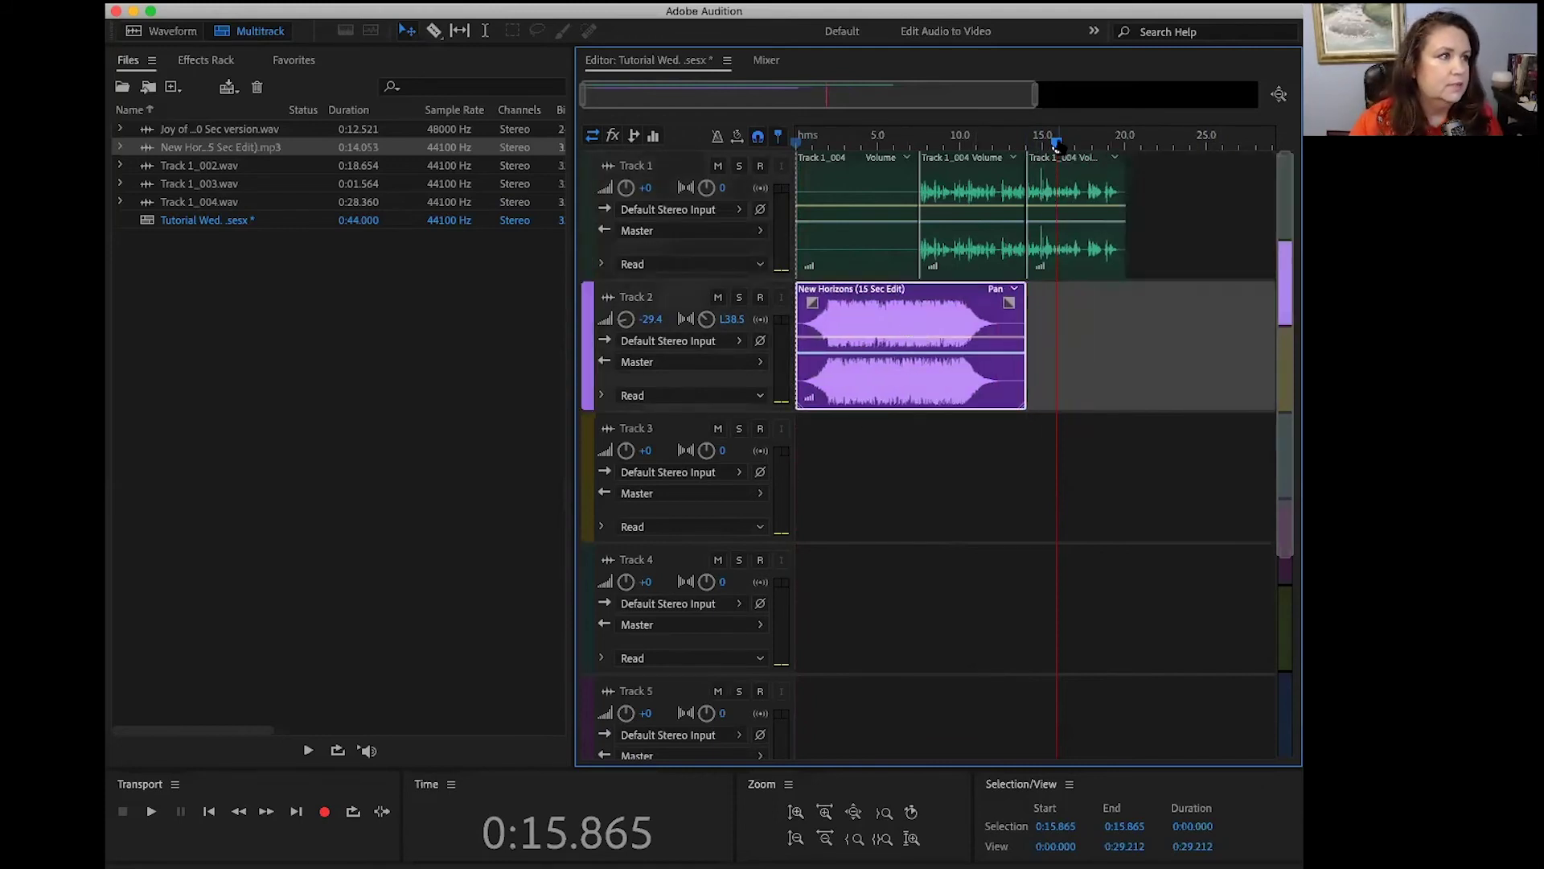
# Play the rearranged mix from the beginning to check the speech and music together
pyautogui.click(902, 143)
pyautogui.moveTo(841, 149); pyautogui.dragTo(785, 145)
pyautogui.press('space')
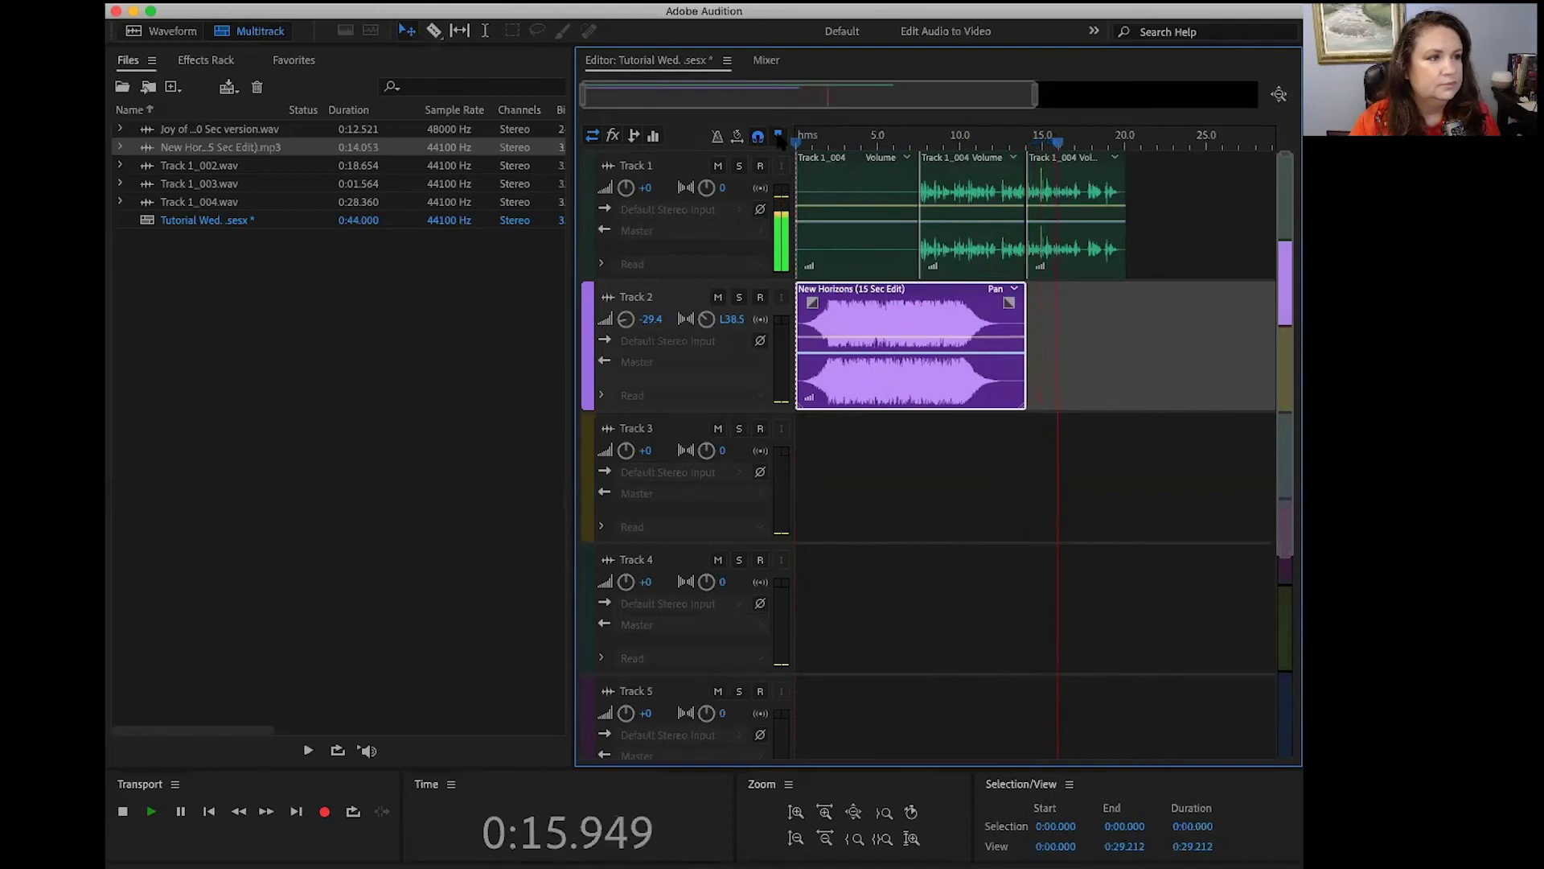
pyautogui.press('space')
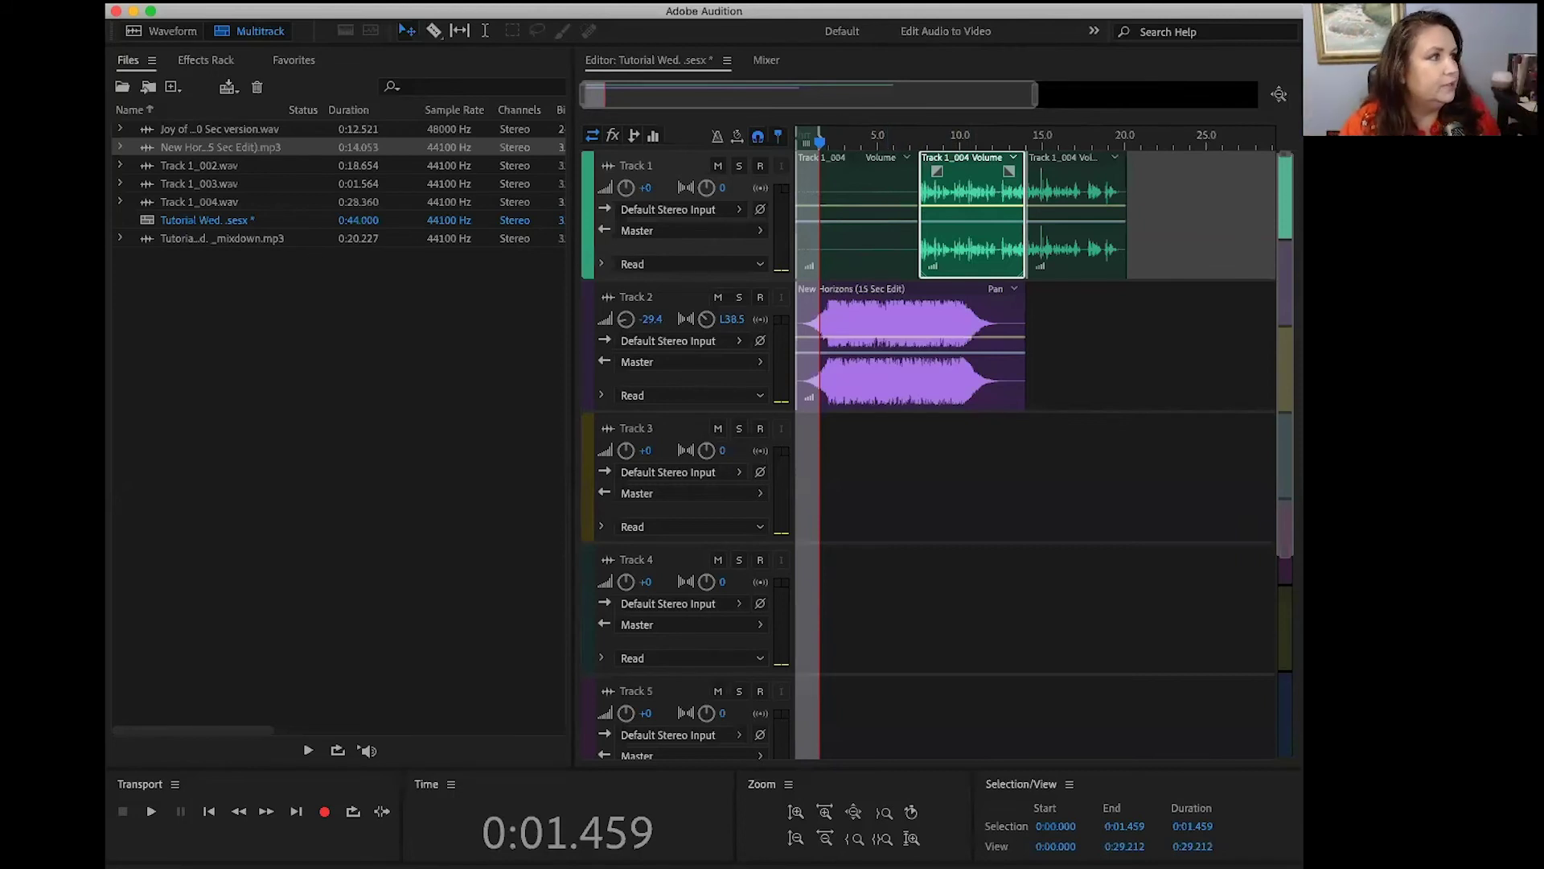
# Switch from the multitrack session to the waveform editor for the selected Track 1 speech clip
pyautogui.click(576, 2)
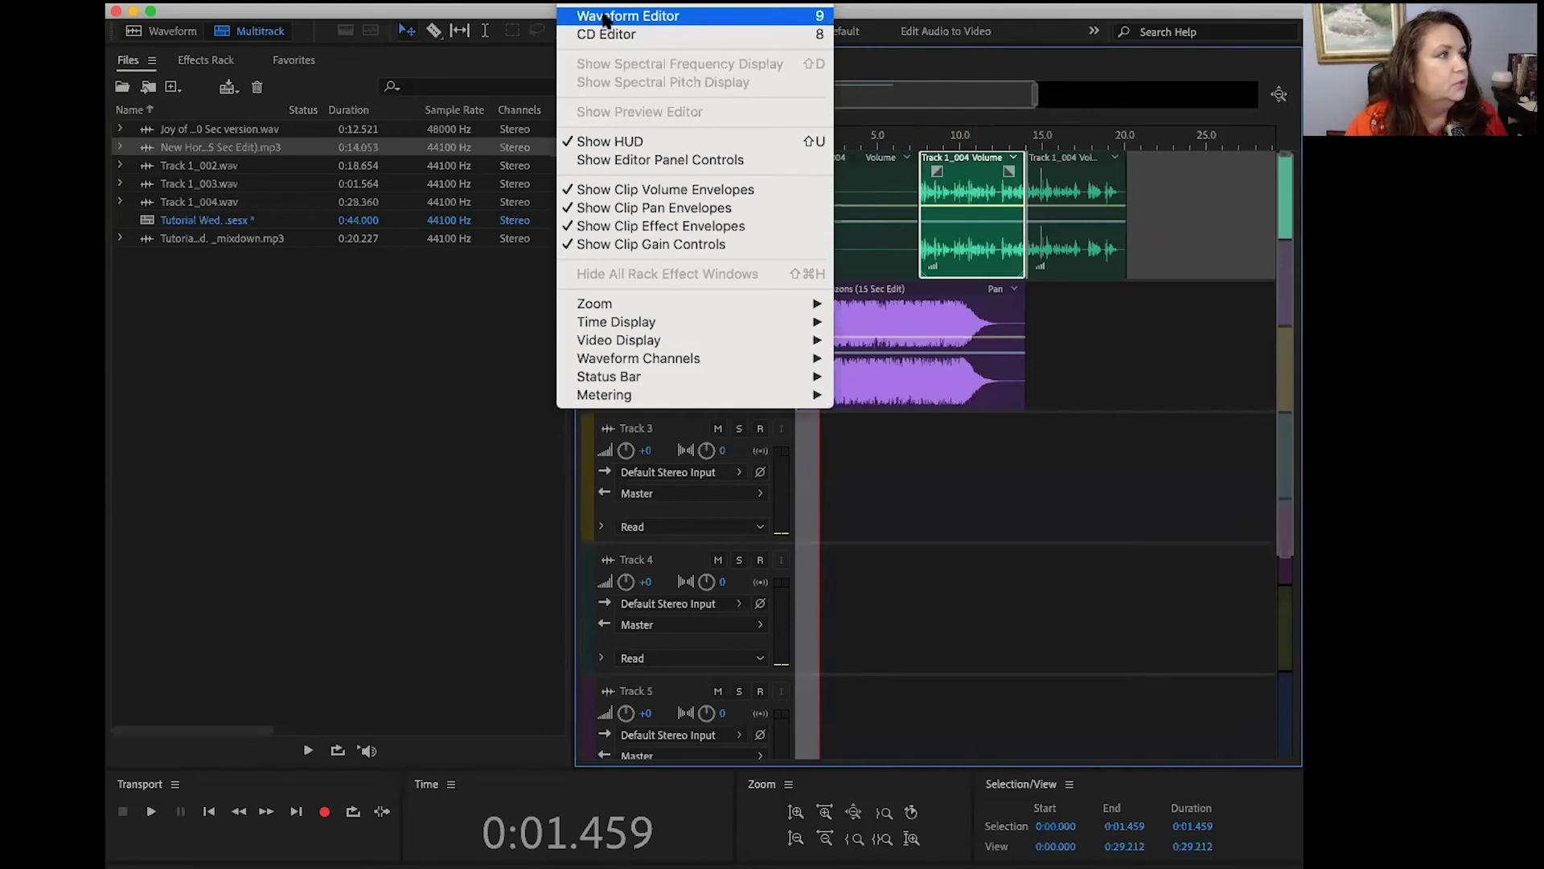
pyautogui.click(605, 17)
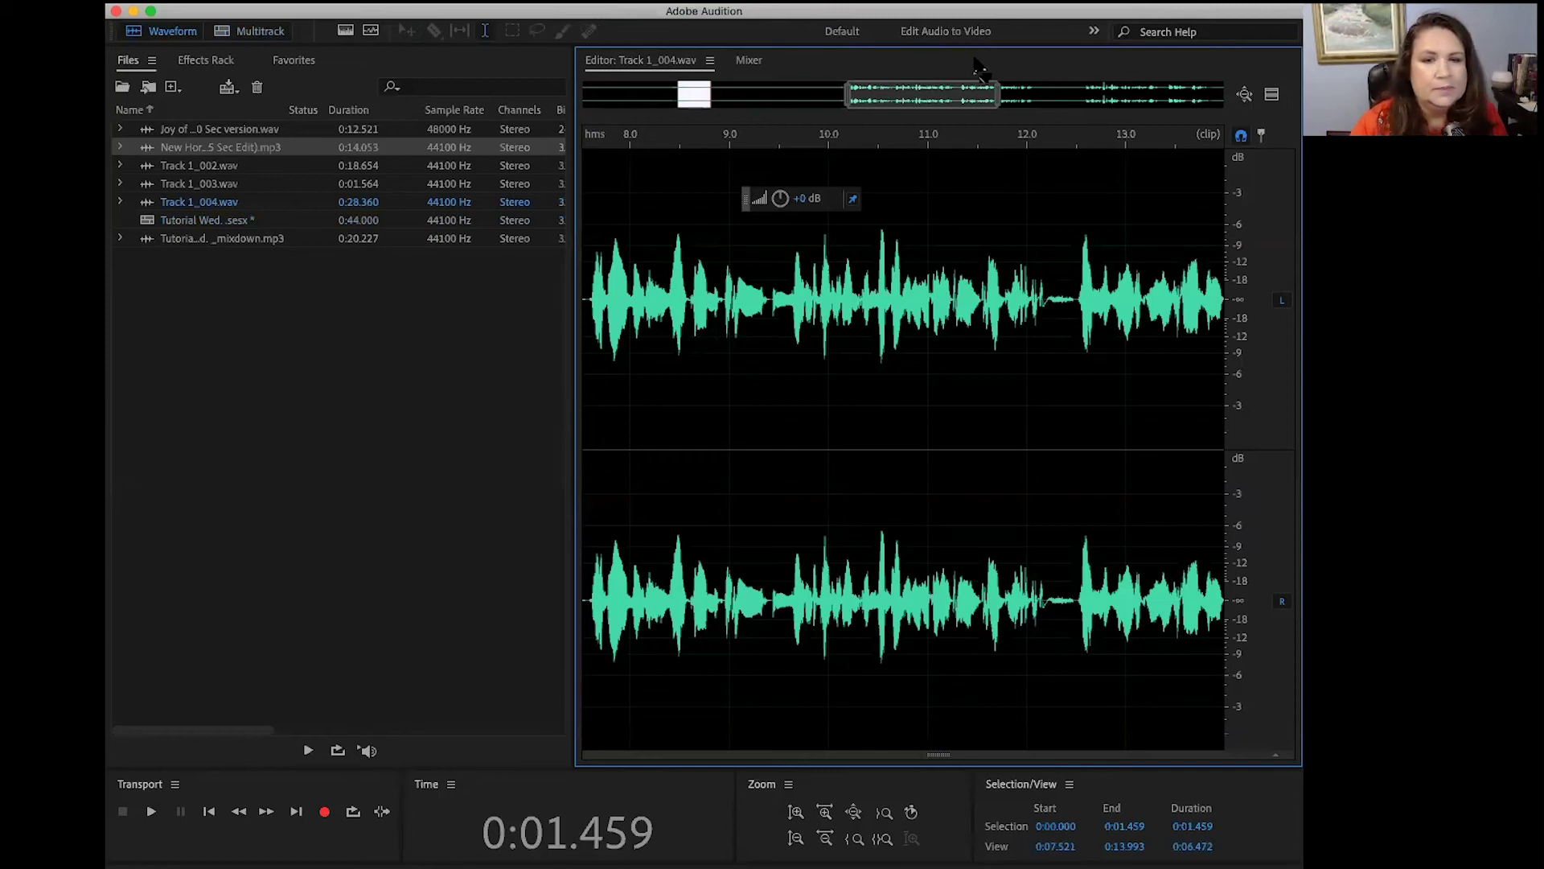
# Select the quiet stretch from the start of the clip to about 0:01.778 and capture it as the noise print
pyautogui.moveTo(954, 94); pyautogui.dragTo(580, 139)
pyautogui.keyDown('shift'); pyautogui.click(580, 137); pyautogui.keyUp('shift')
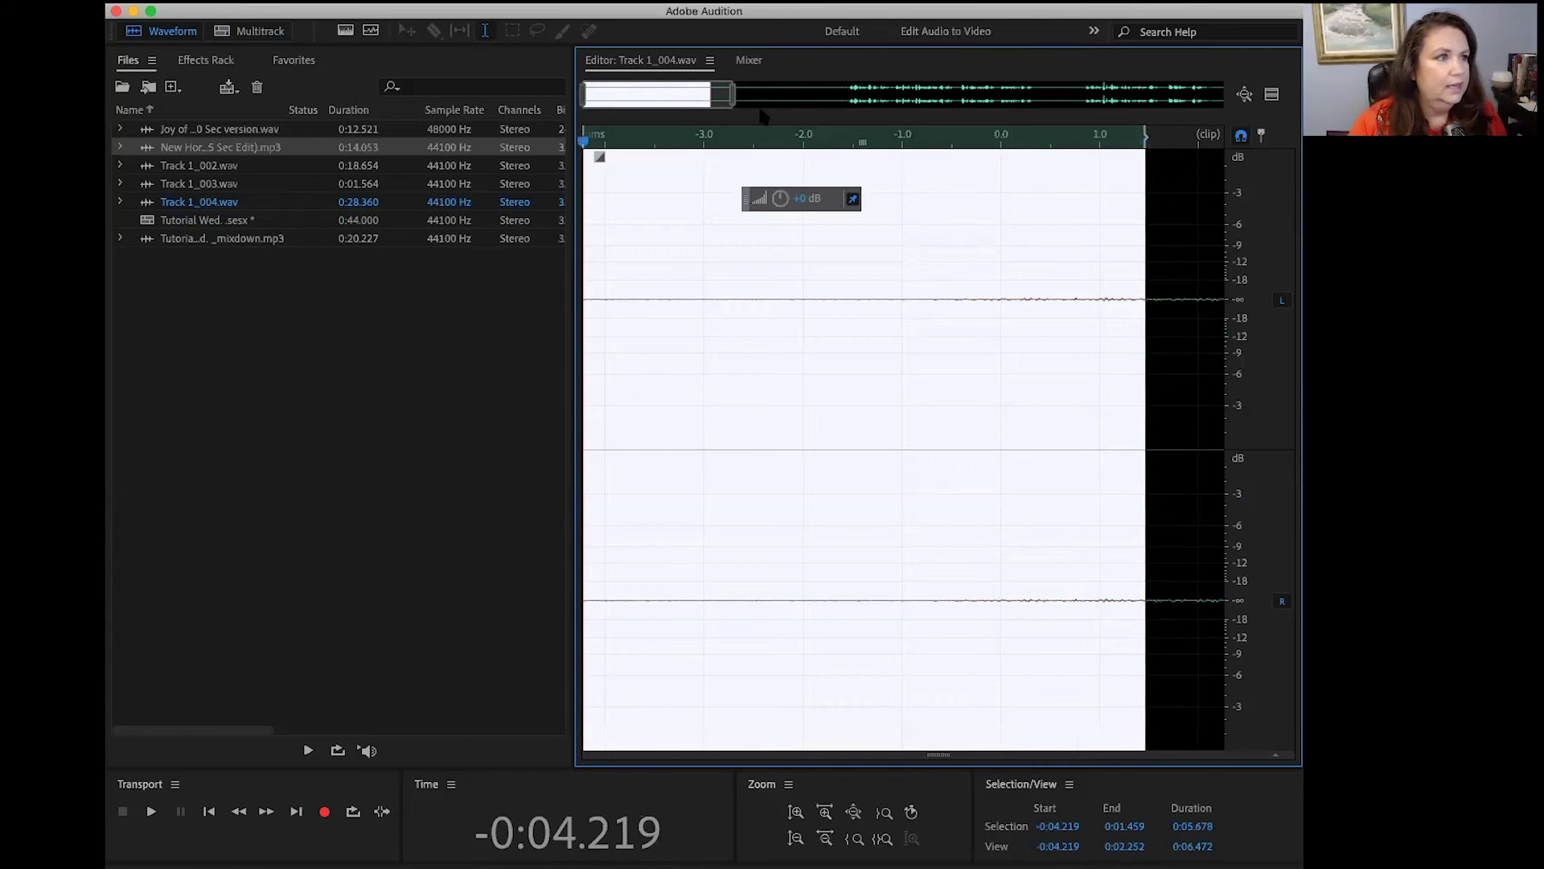
pyautogui.click(1178, 142)
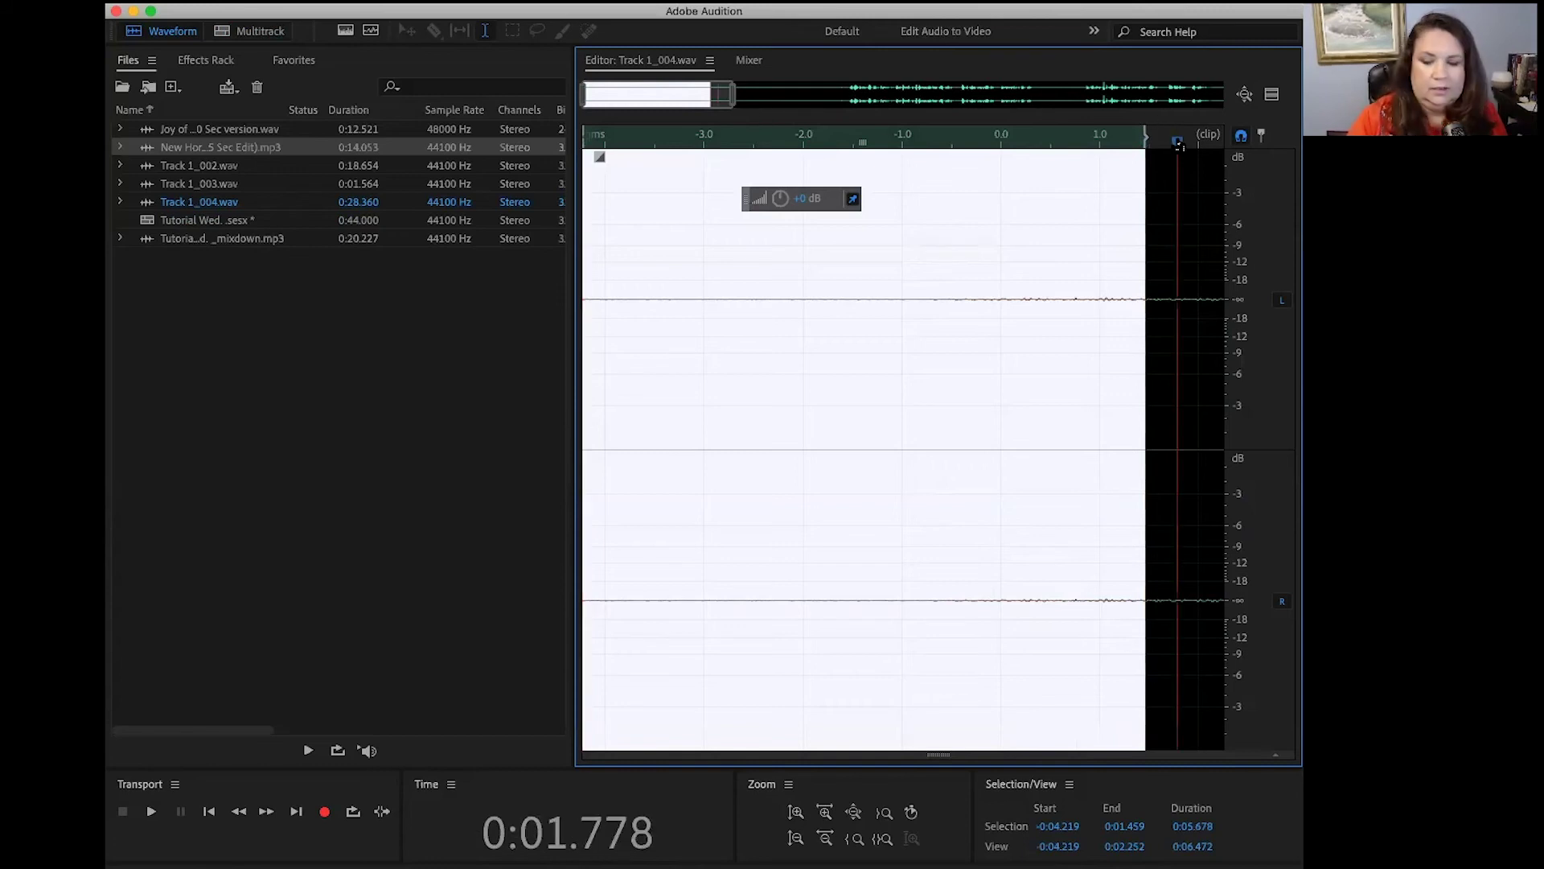
pyautogui.keyDown('shift'); pyautogui.click(1178, 144); pyautogui.keyUp('shift')
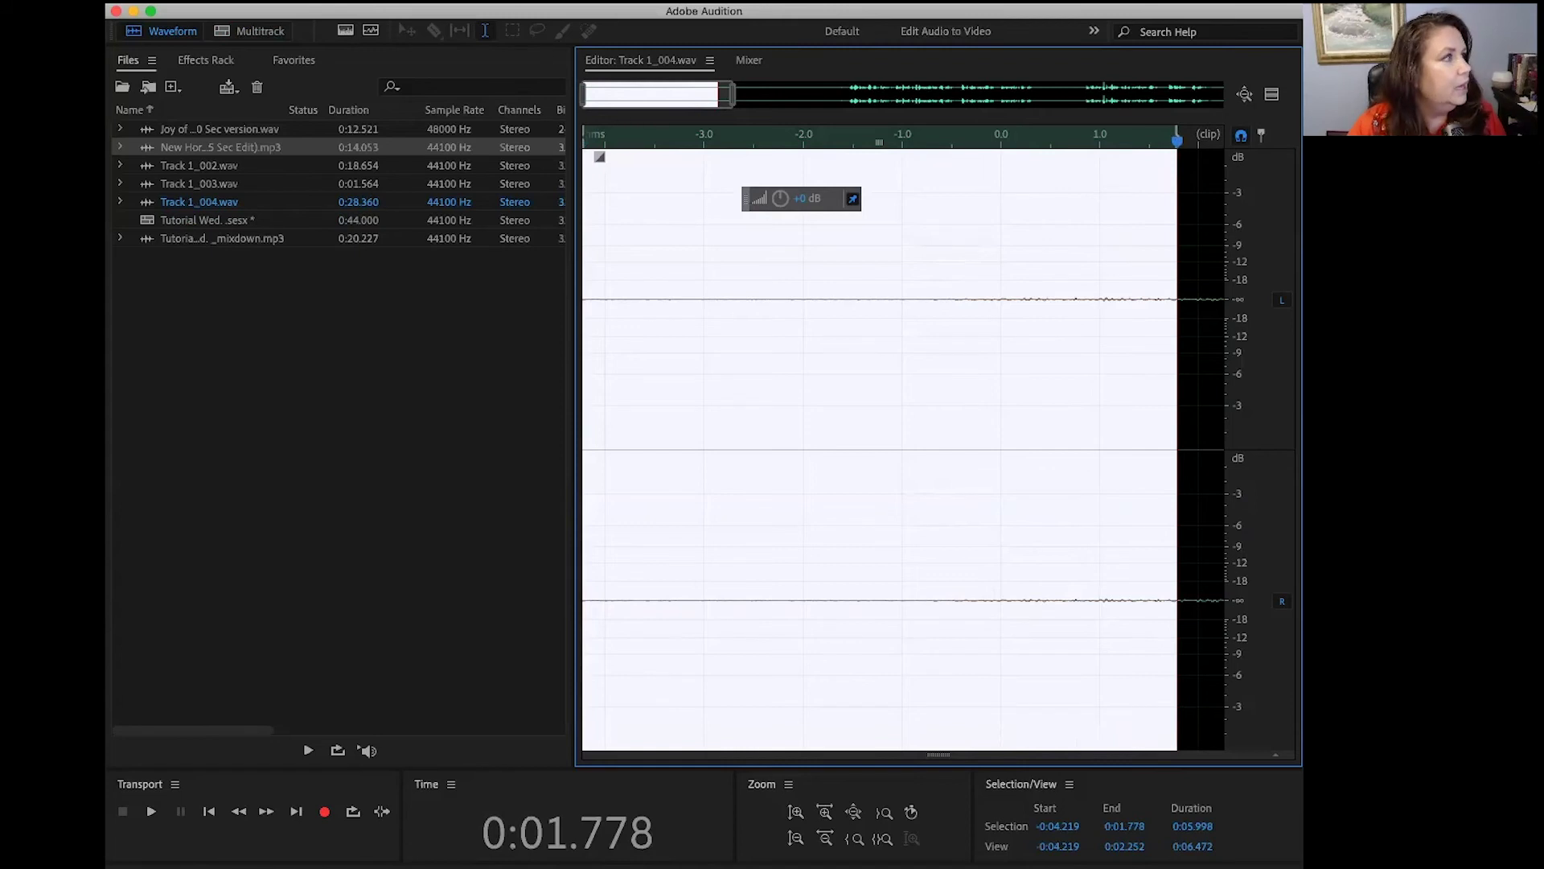
pyautogui.click(448, 0)
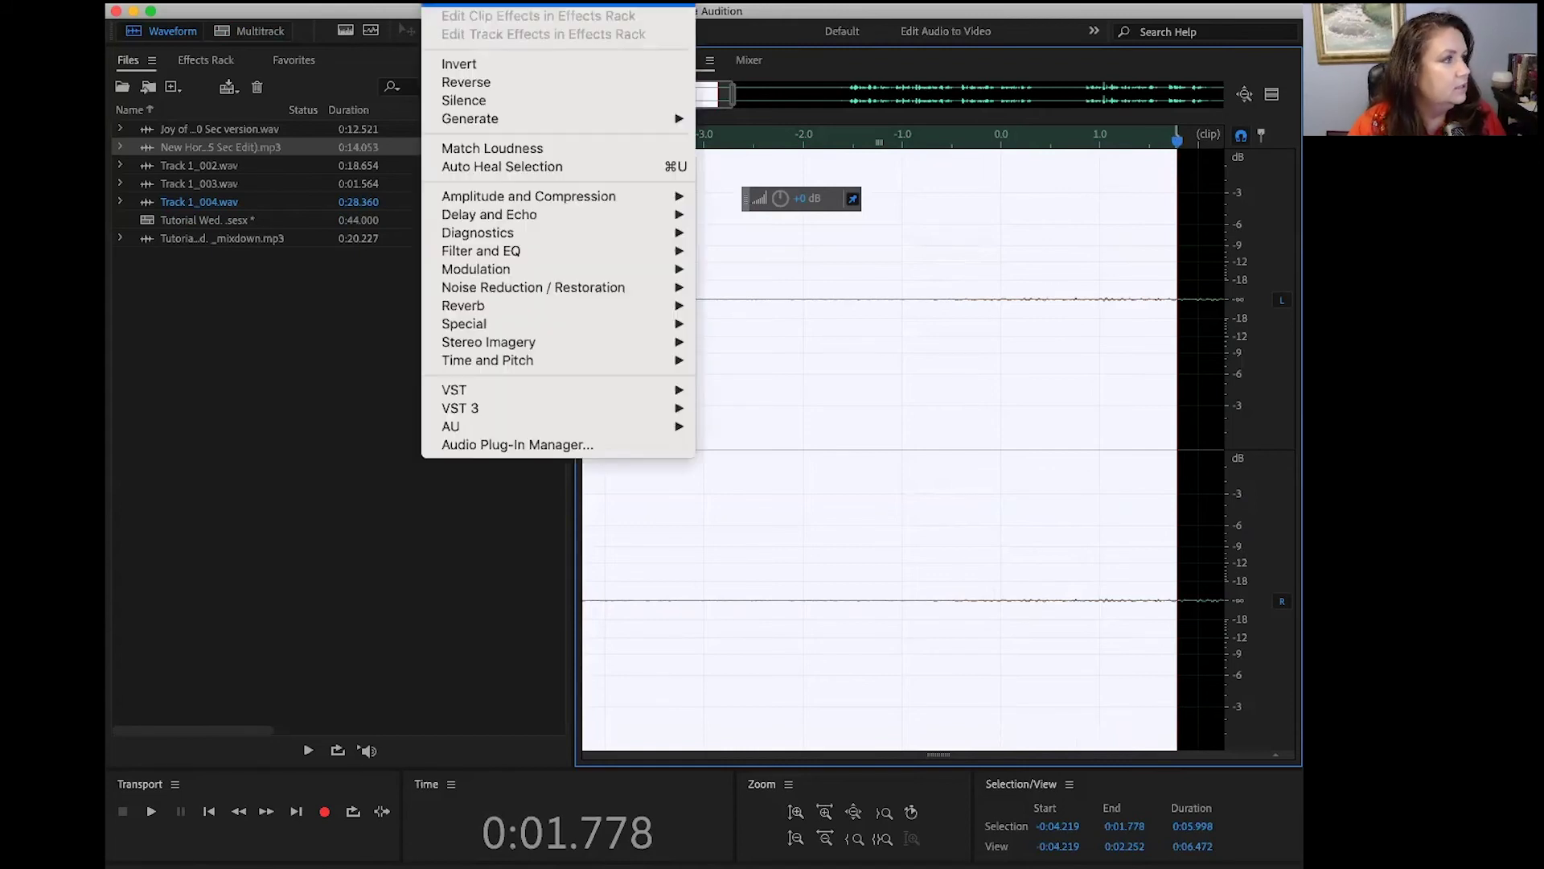
pyautogui.moveTo(514, 290)
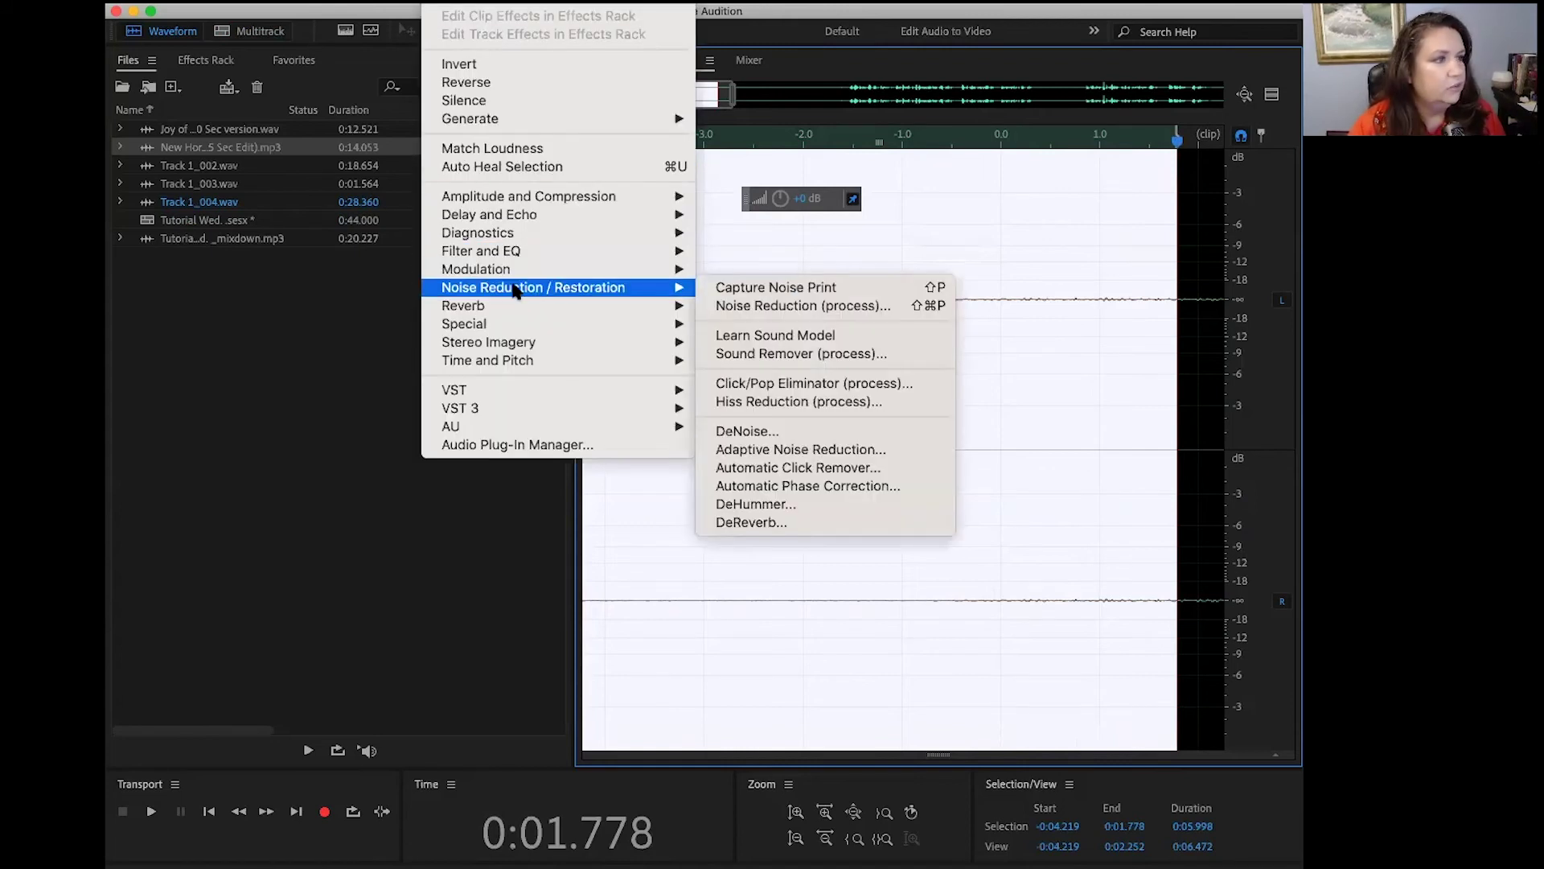
pyautogui.click(760, 288)
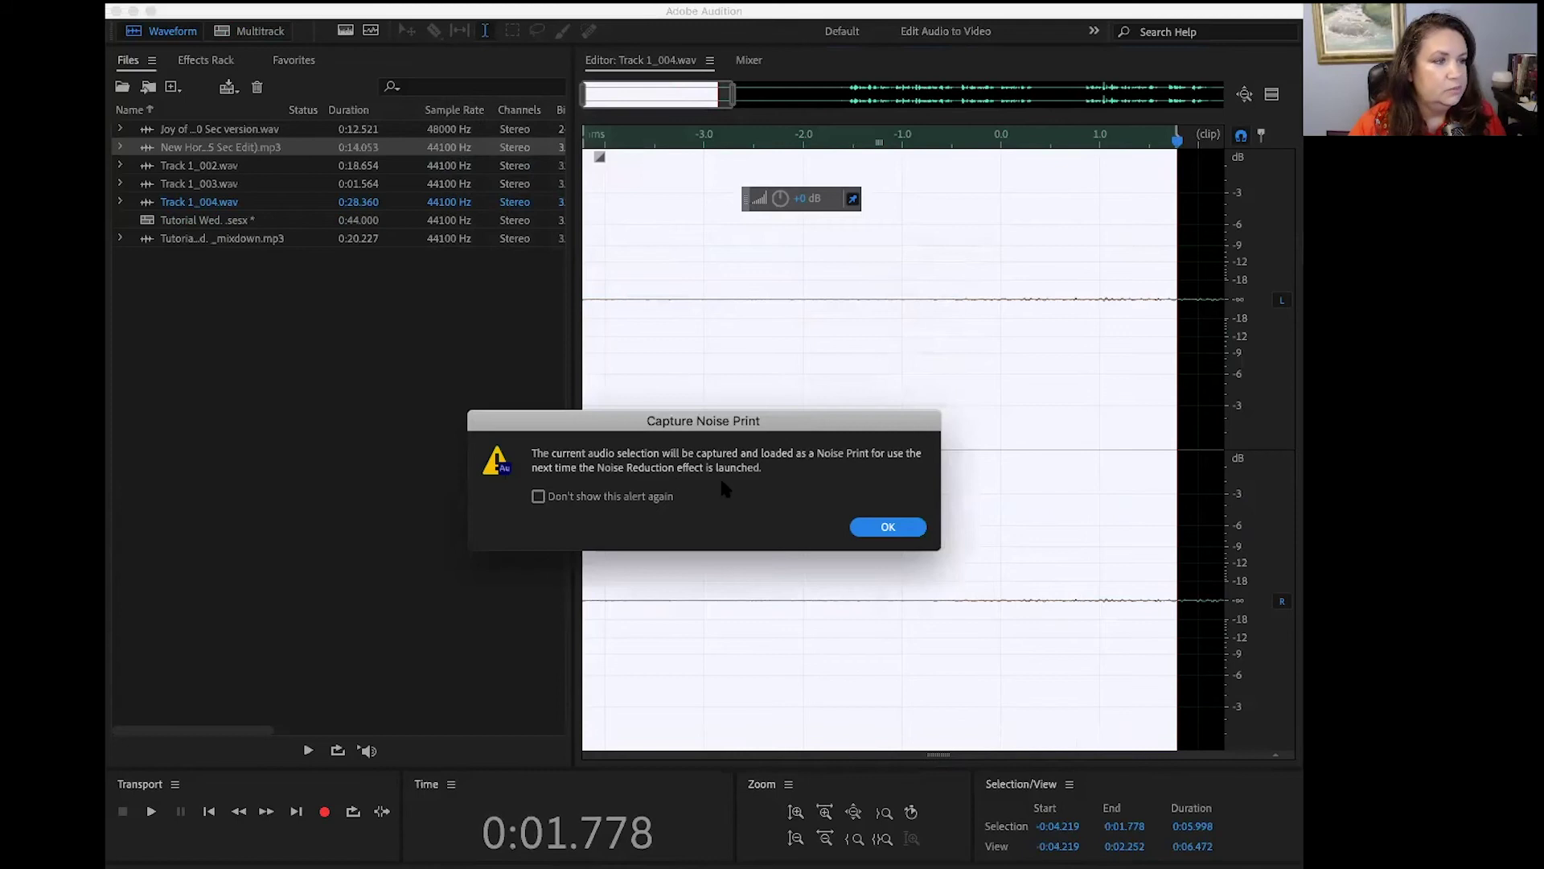
pyautogui.click(888, 527)
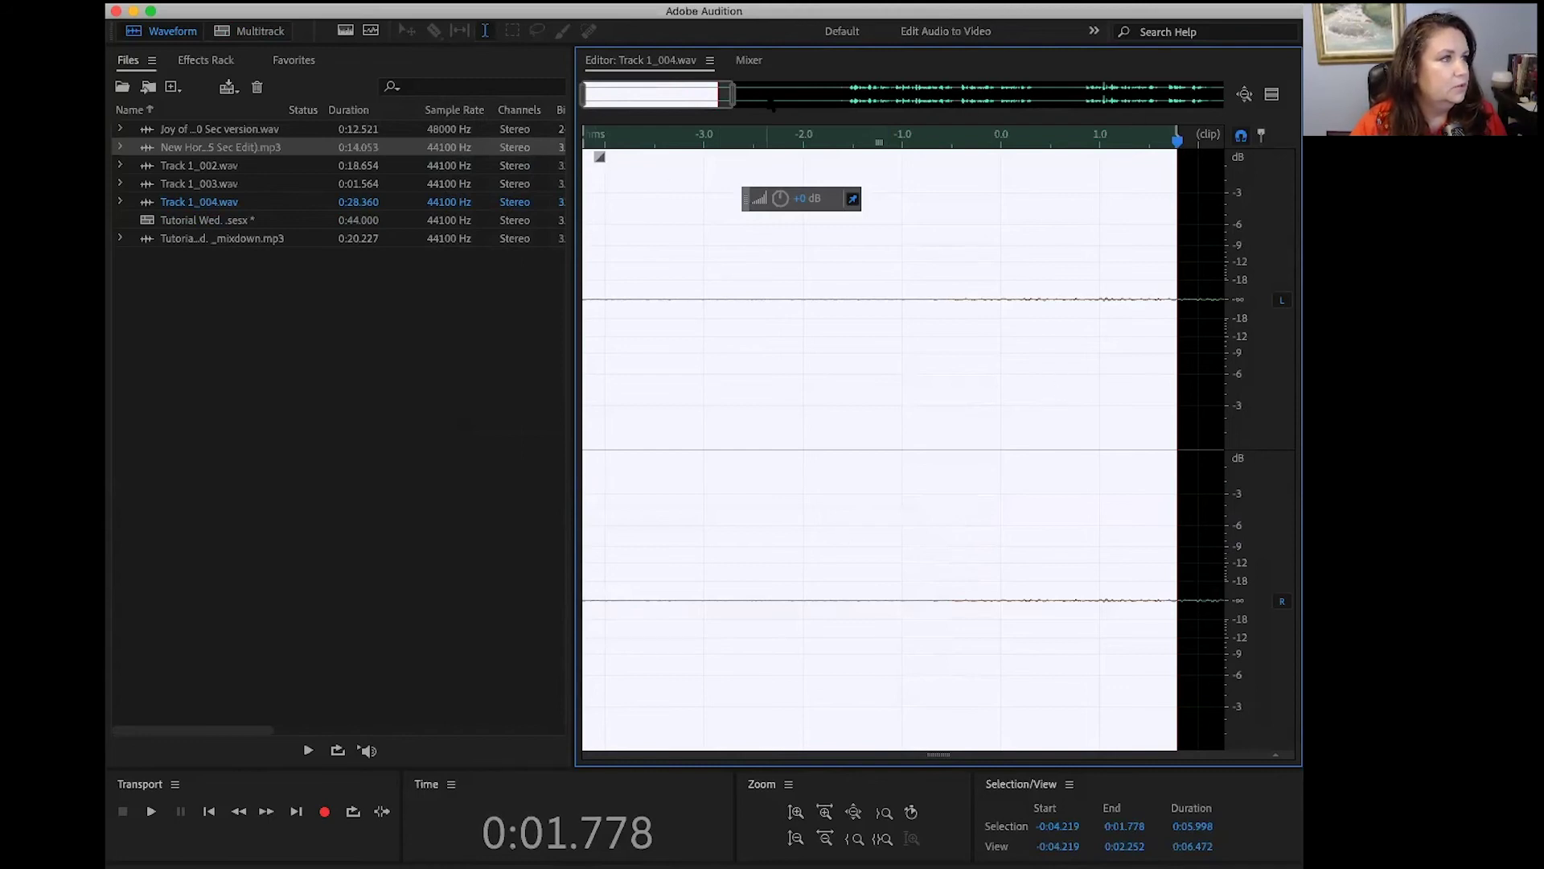
# Select the entire Track 1_004.wav file and apply Noise Reduction (process) at 7% with a reduction of 12.2 dB
pyautogui.click(1245, 94)
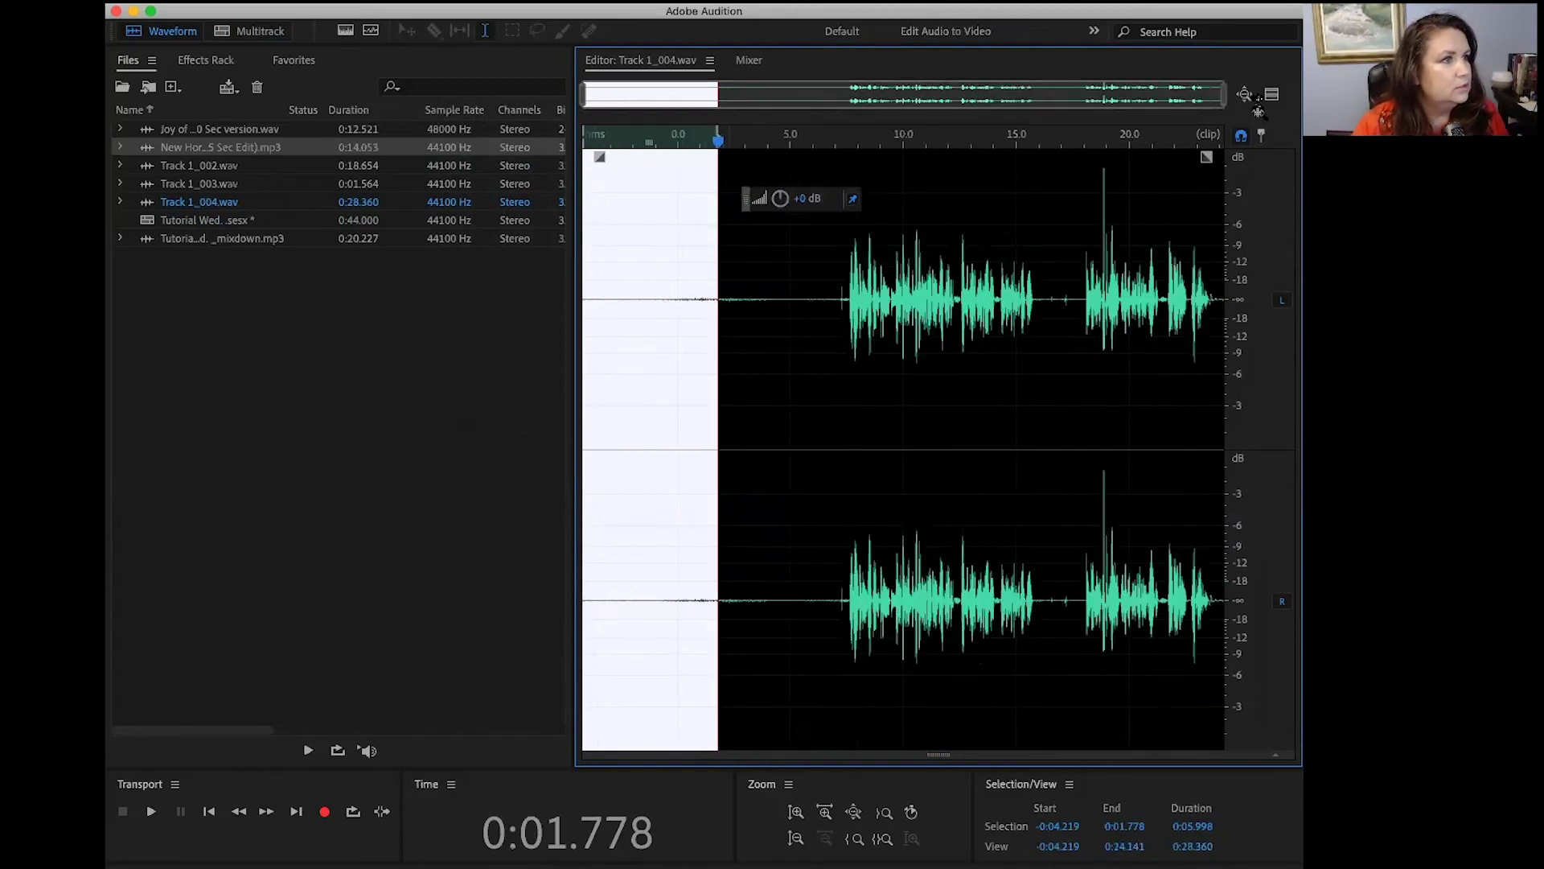
pyautogui.click(1186, 143)
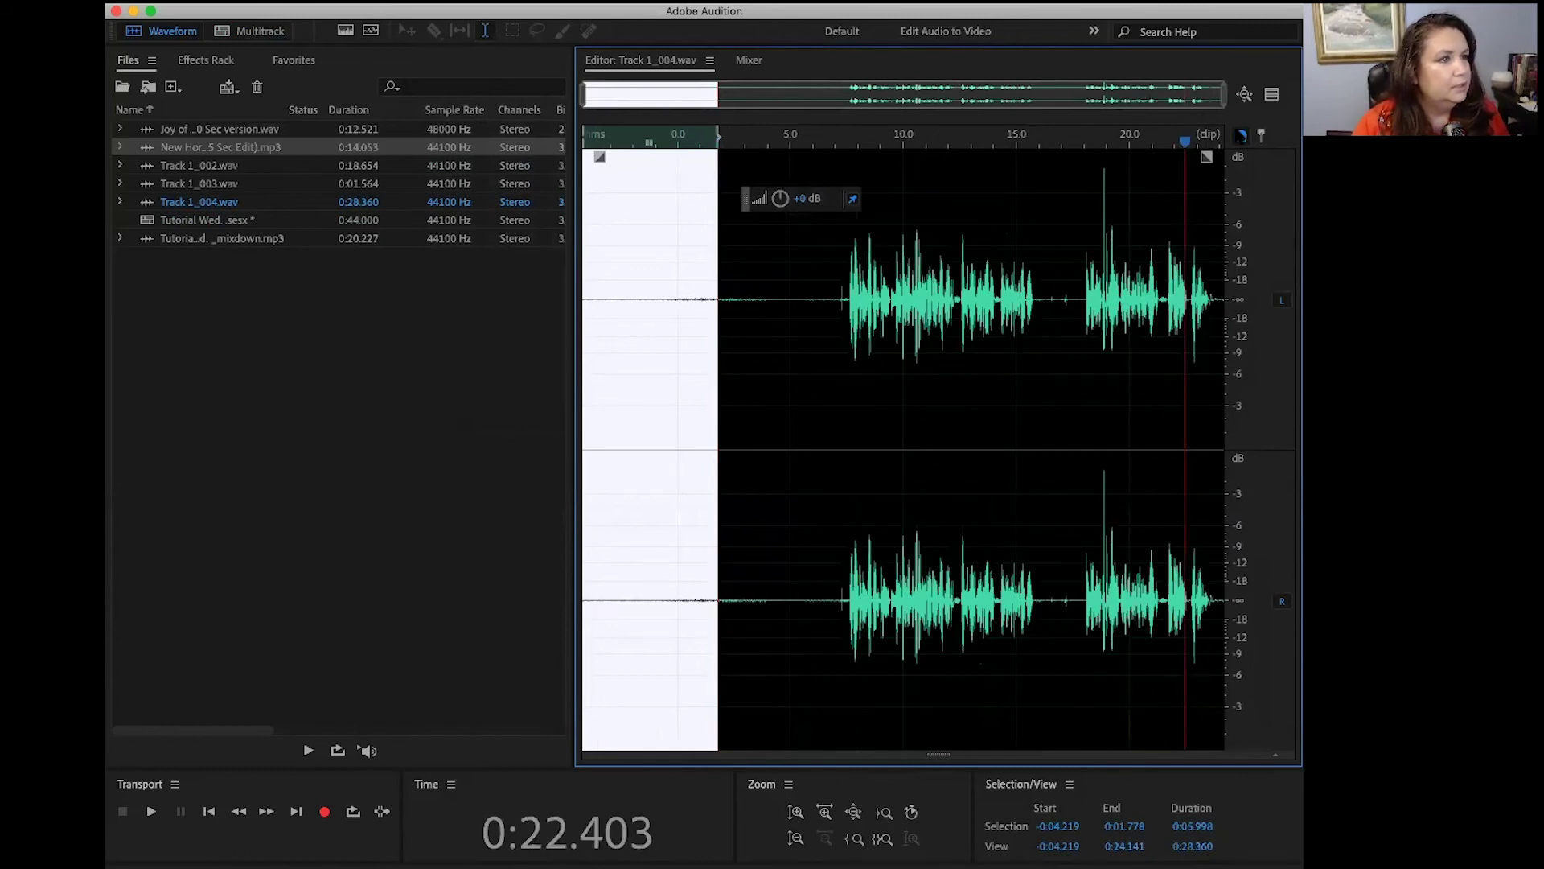
pyautogui.press('super+a')
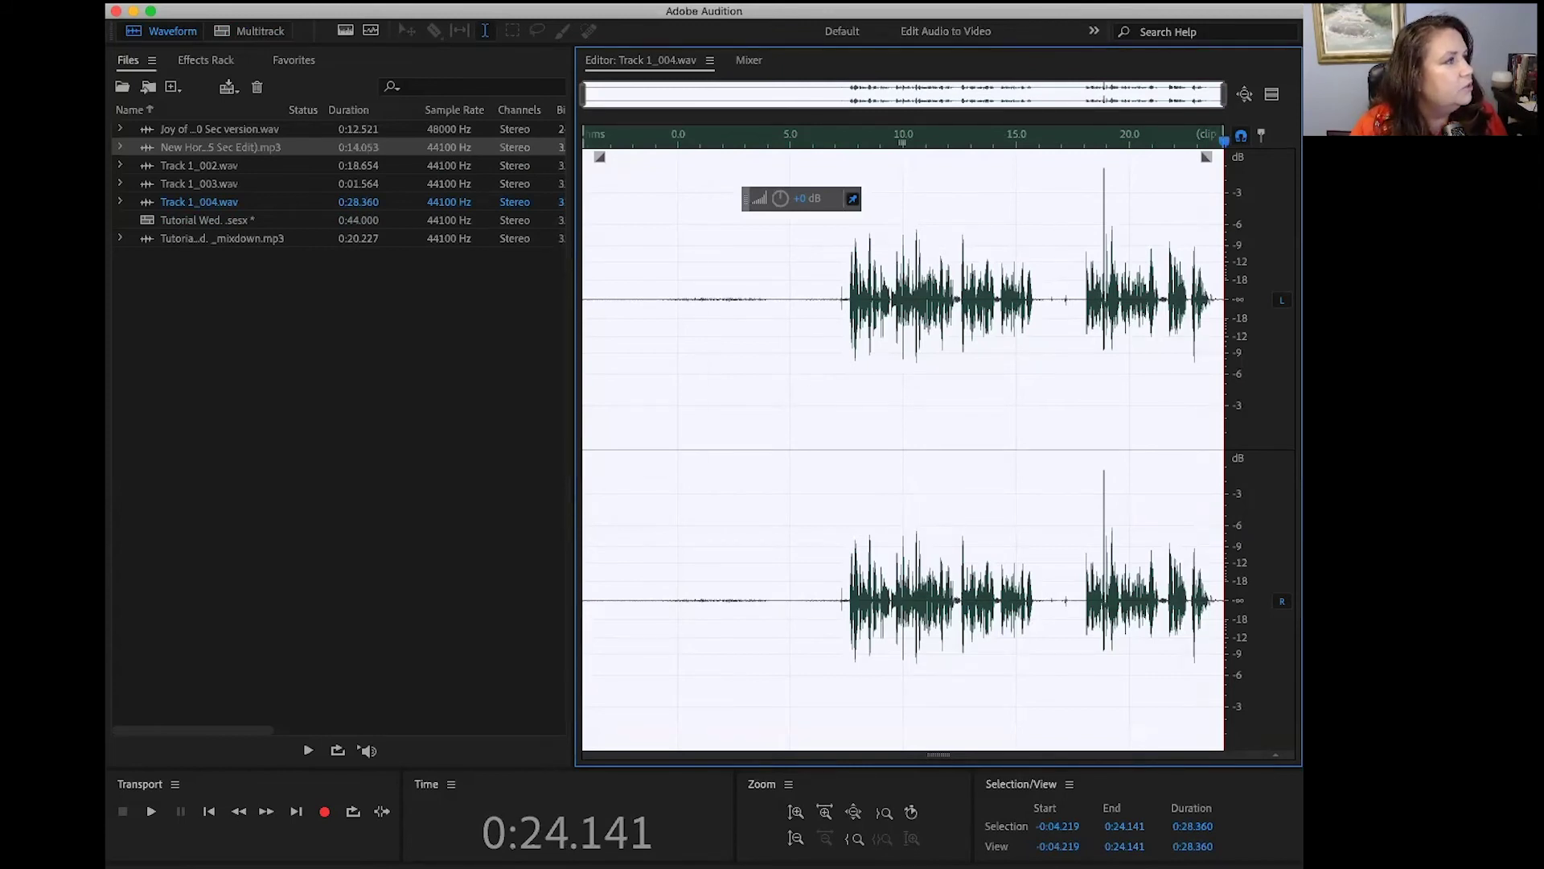
pyautogui.click(452, 2)
pyautogui.moveTo(527, 289)
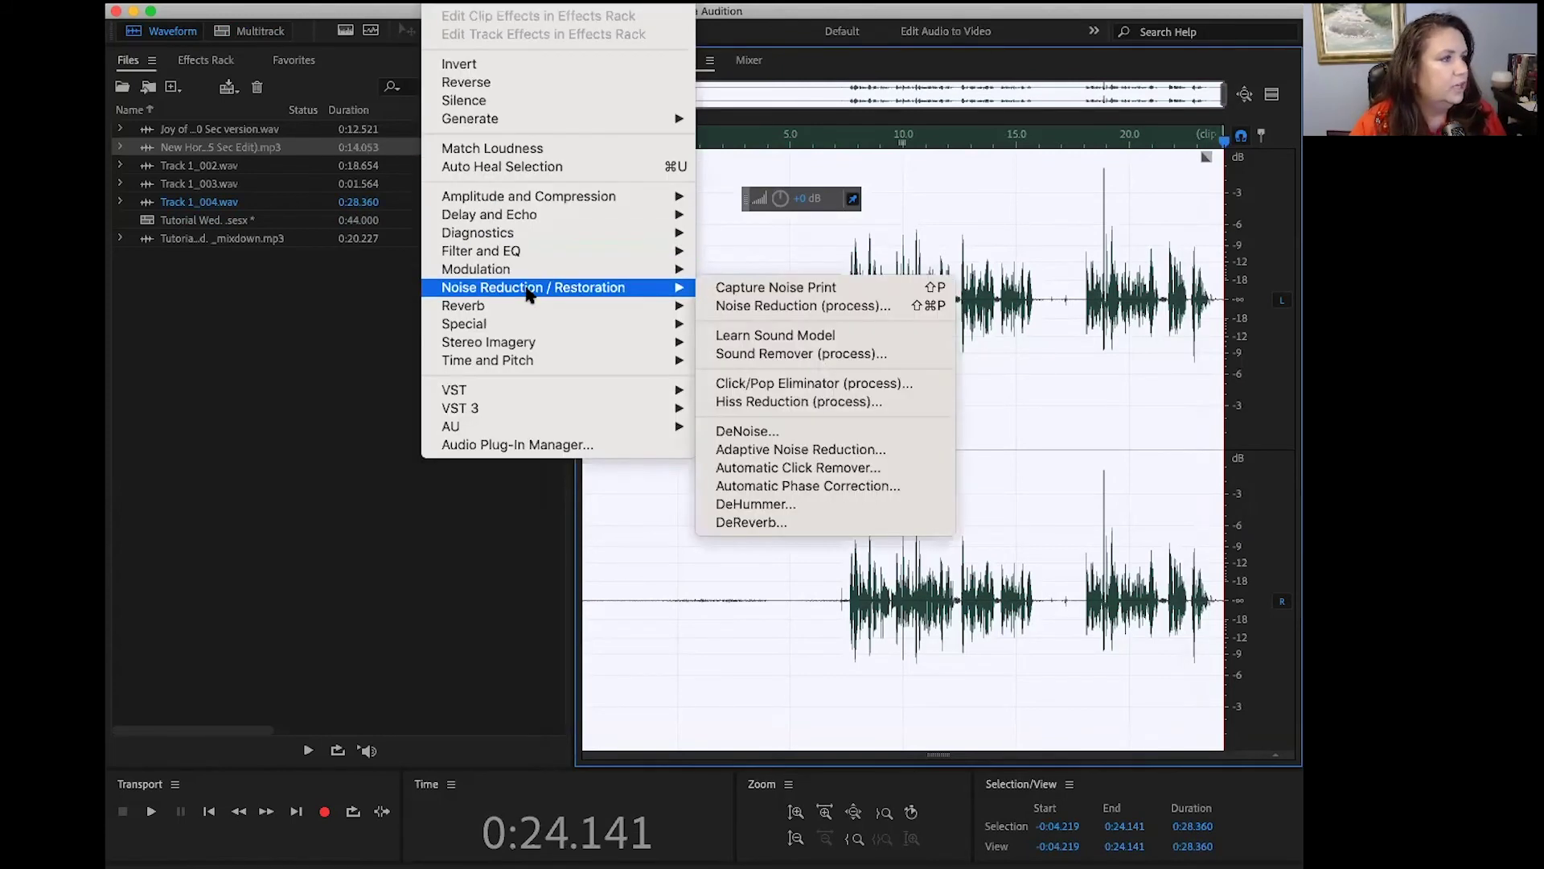
pyautogui.click(773, 308)
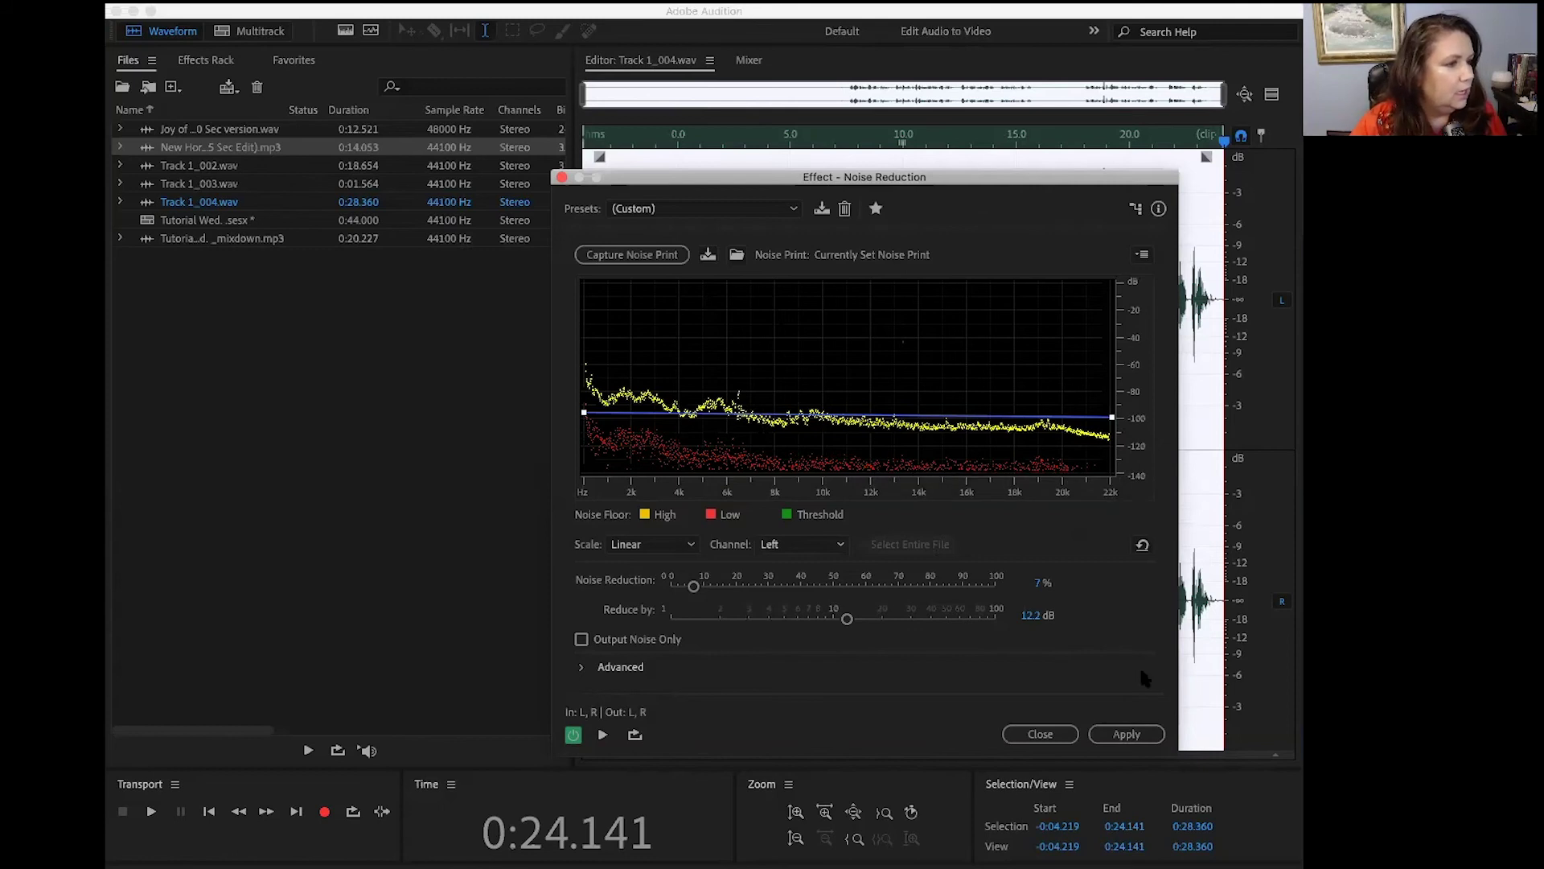
pyautogui.click(1127, 734)
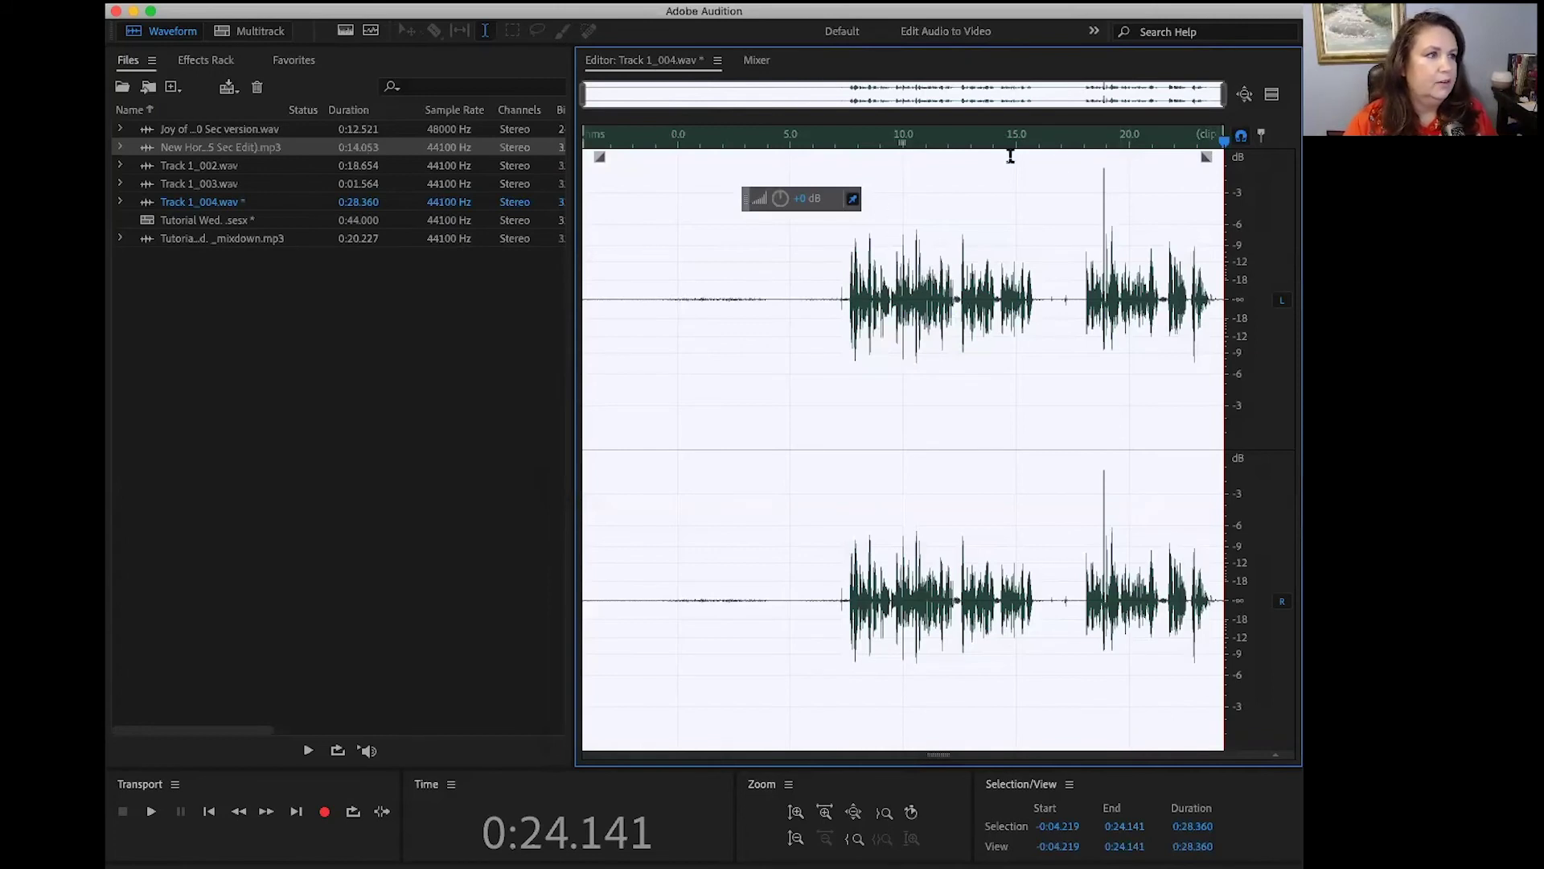
# Play the noise-reduced speech from about 0:14 and again from about 0:18 to listen for leftover sounds
pyautogui.click(1006, 145)
pyautogui.press('space')
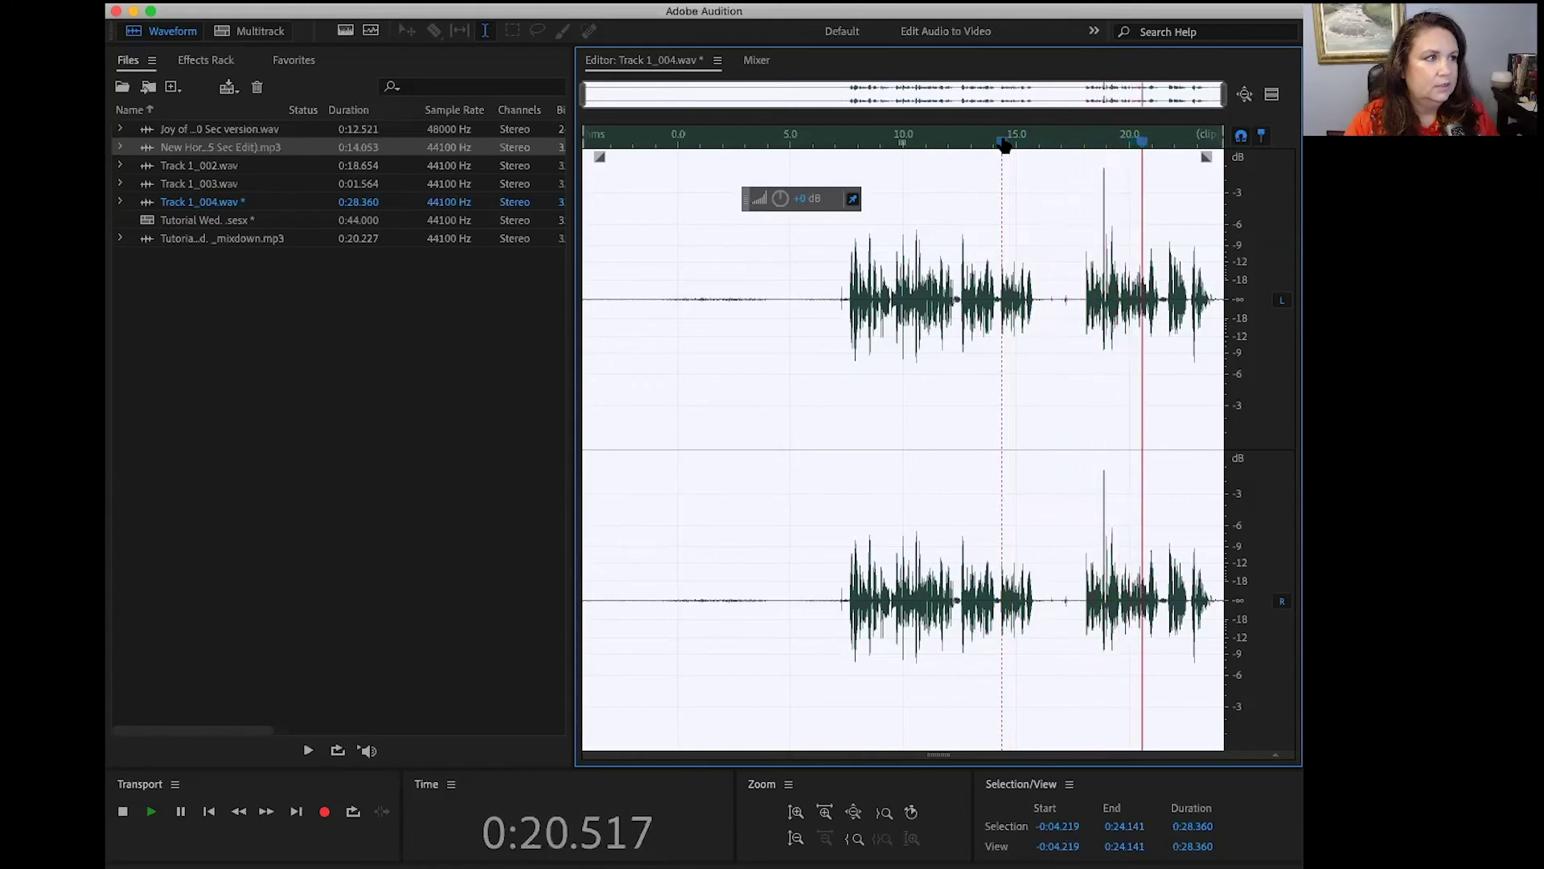
pyautogui.press('space')
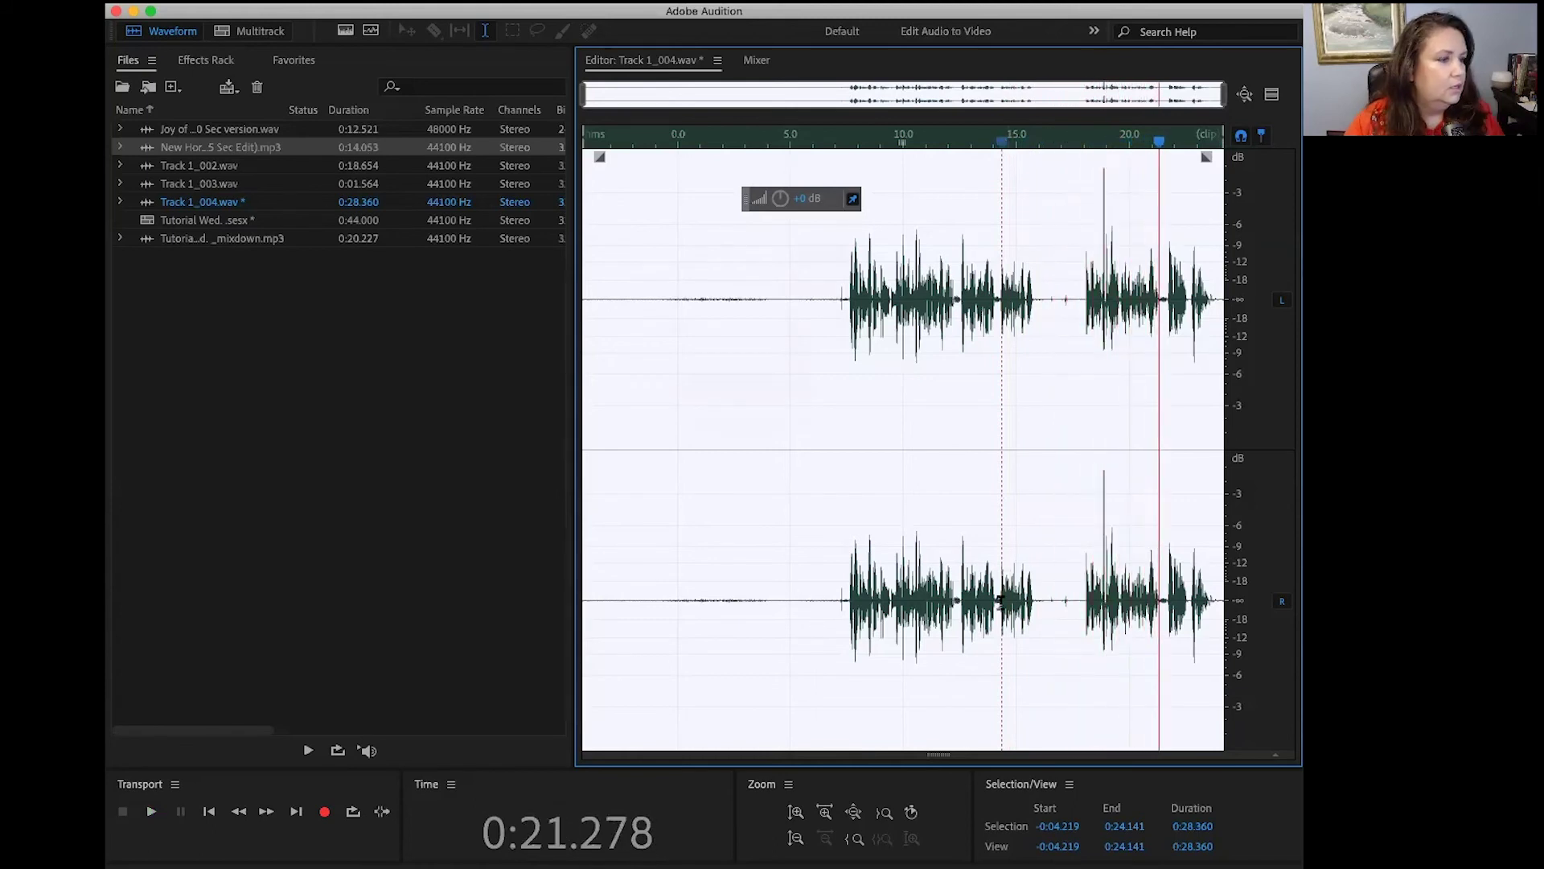
pyautogui.click(1092, 142)
pyautogui.press('space')
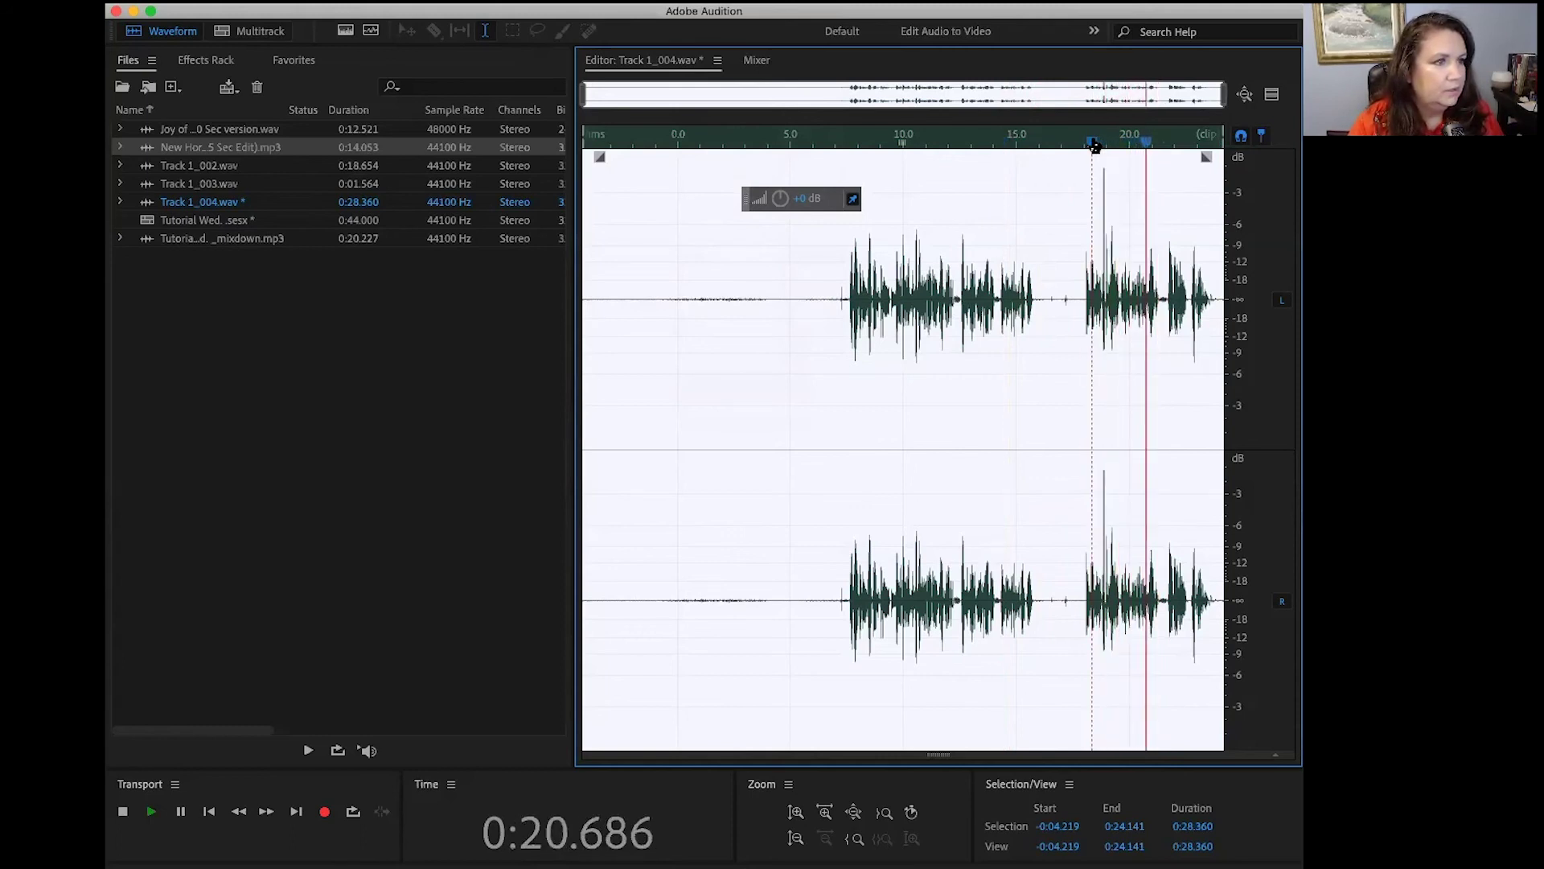
pyautogui.press('space')
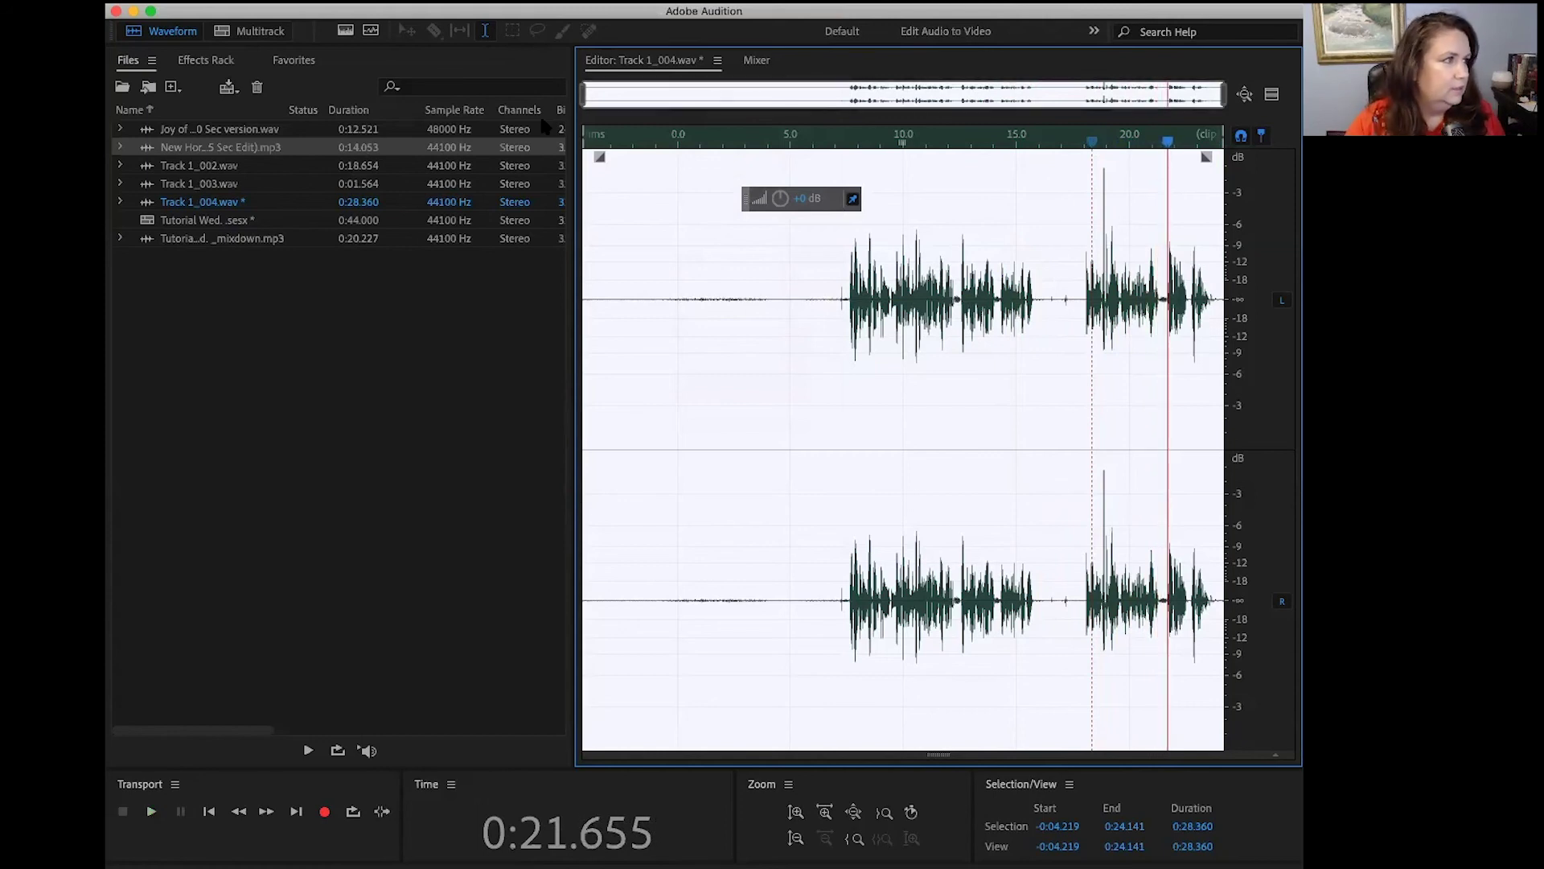
# Select the breath between the phrases from 0:21.296 to 0:21.637 and apply Auto Heal Selection to it
pyautogui.moveTo(587, 95); pyautogui.dragTo(1004, 101)
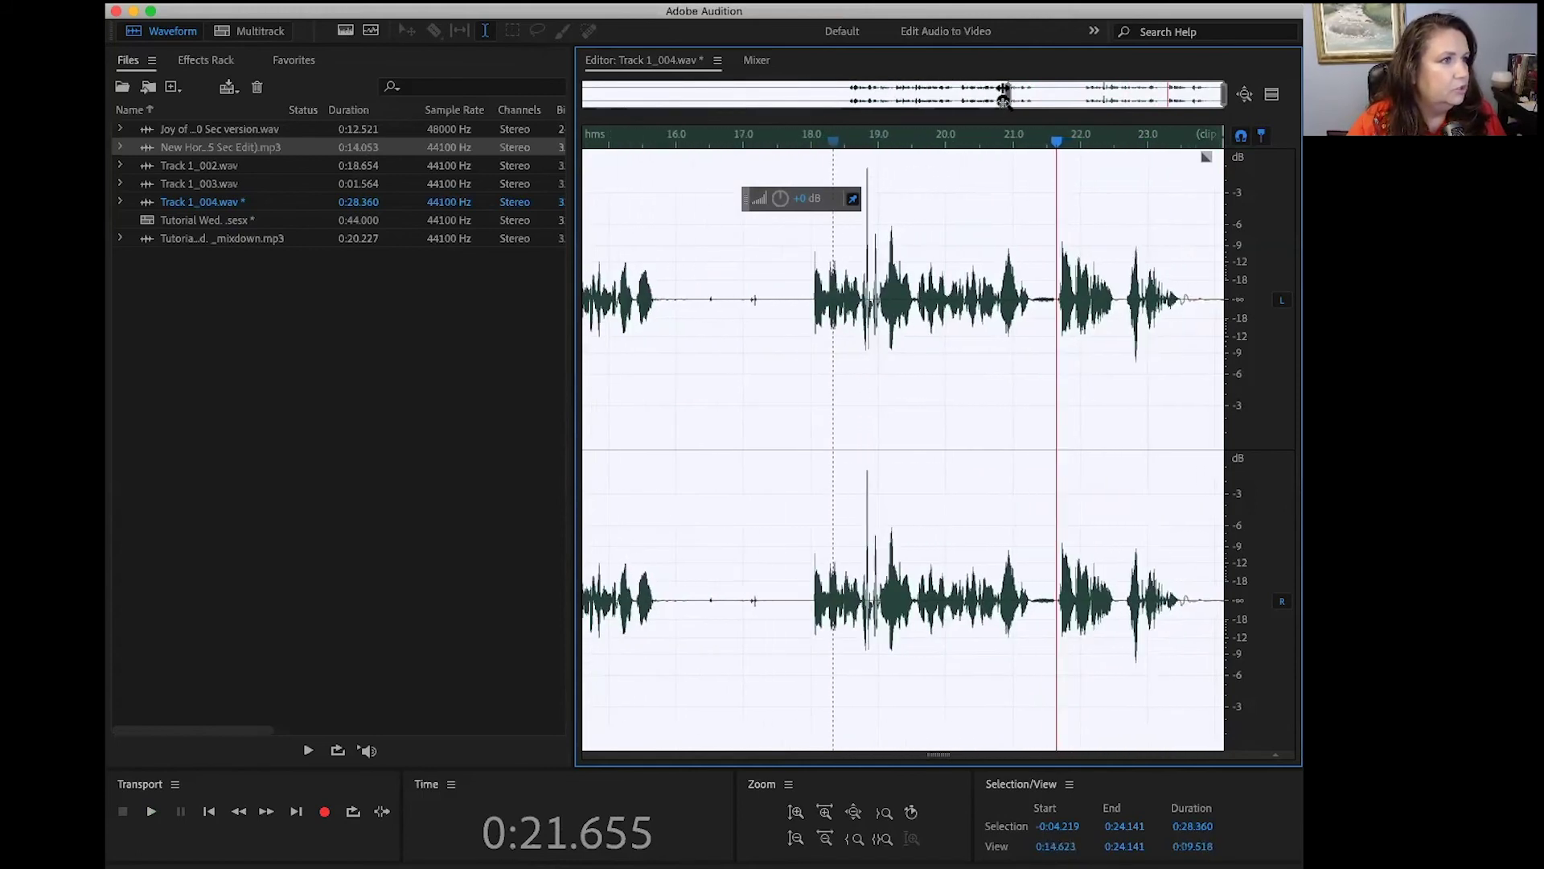
pyautogui.click(1035, 142)
pyautogui.moveTo(1035, 145); pyautogui.dragTo(1033, 145)
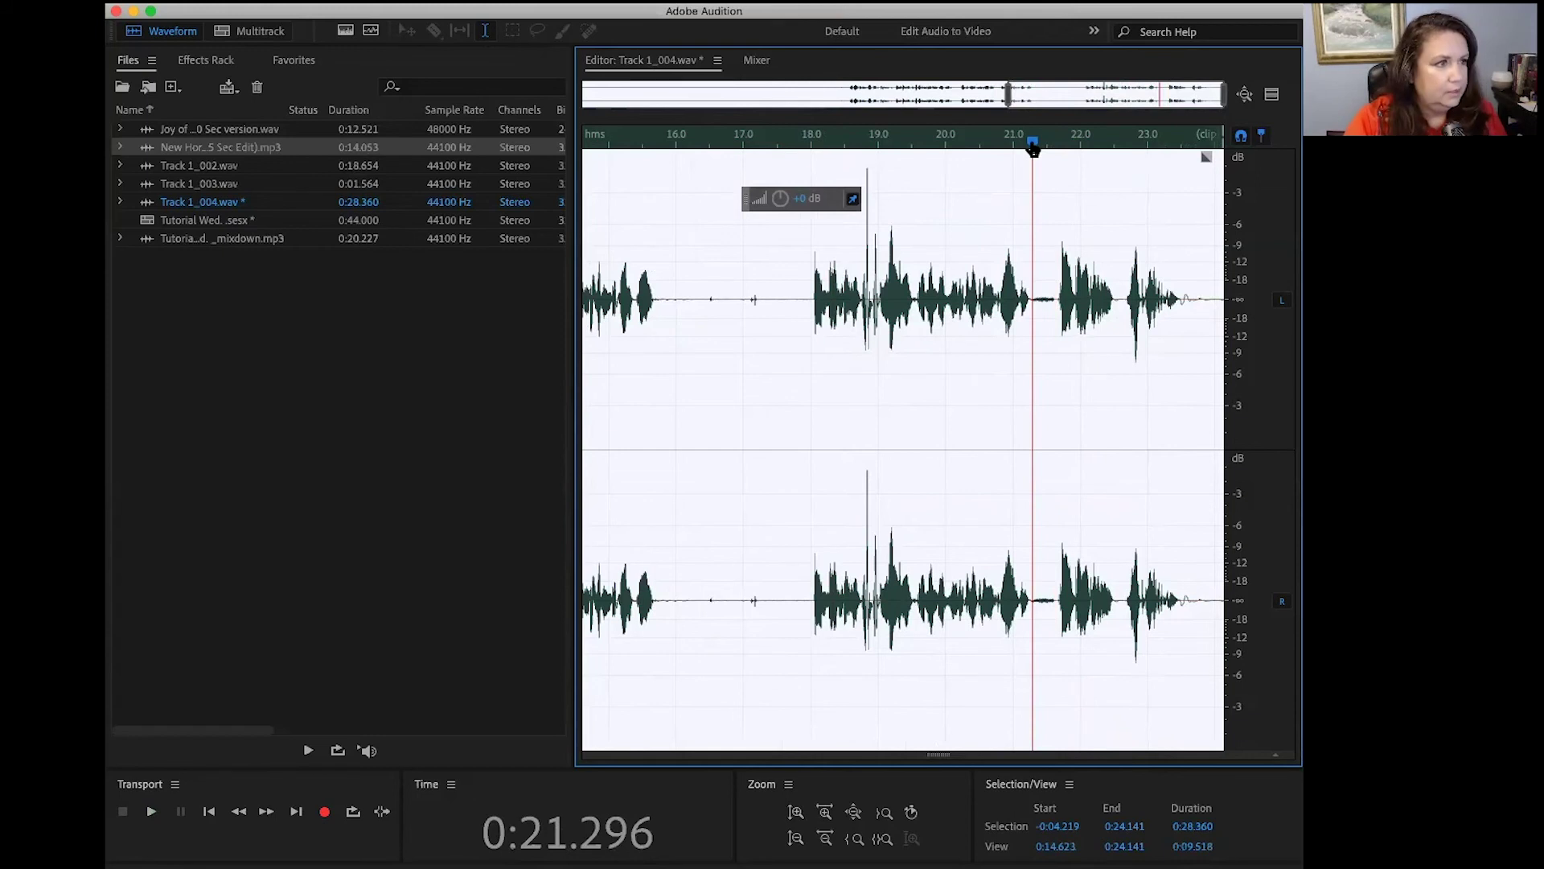
pyautogui.press('i')
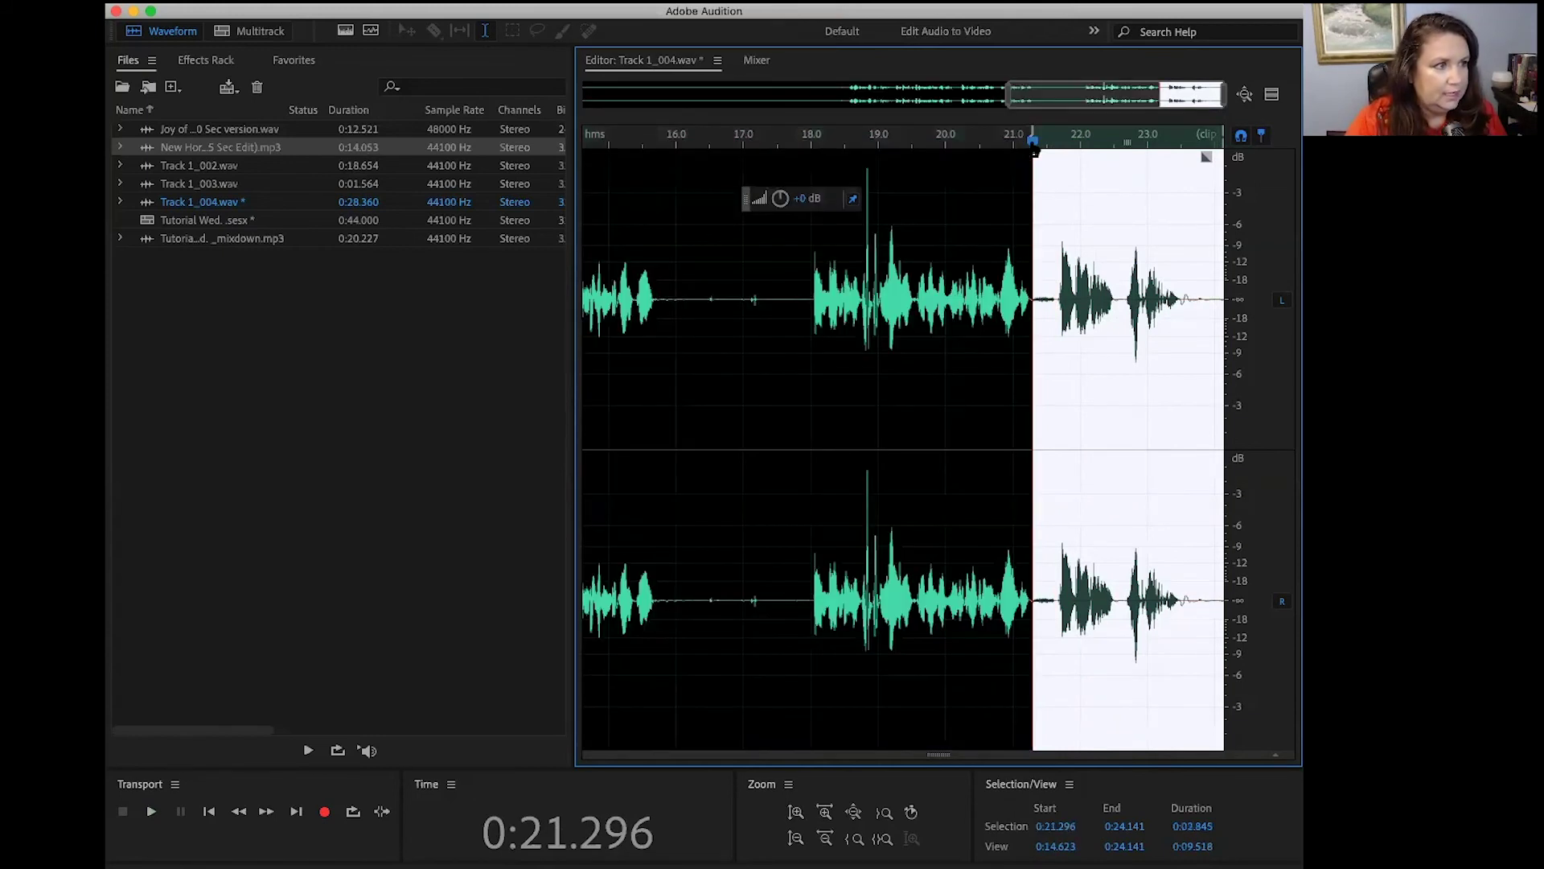
pyautogui.click(1056, 145)
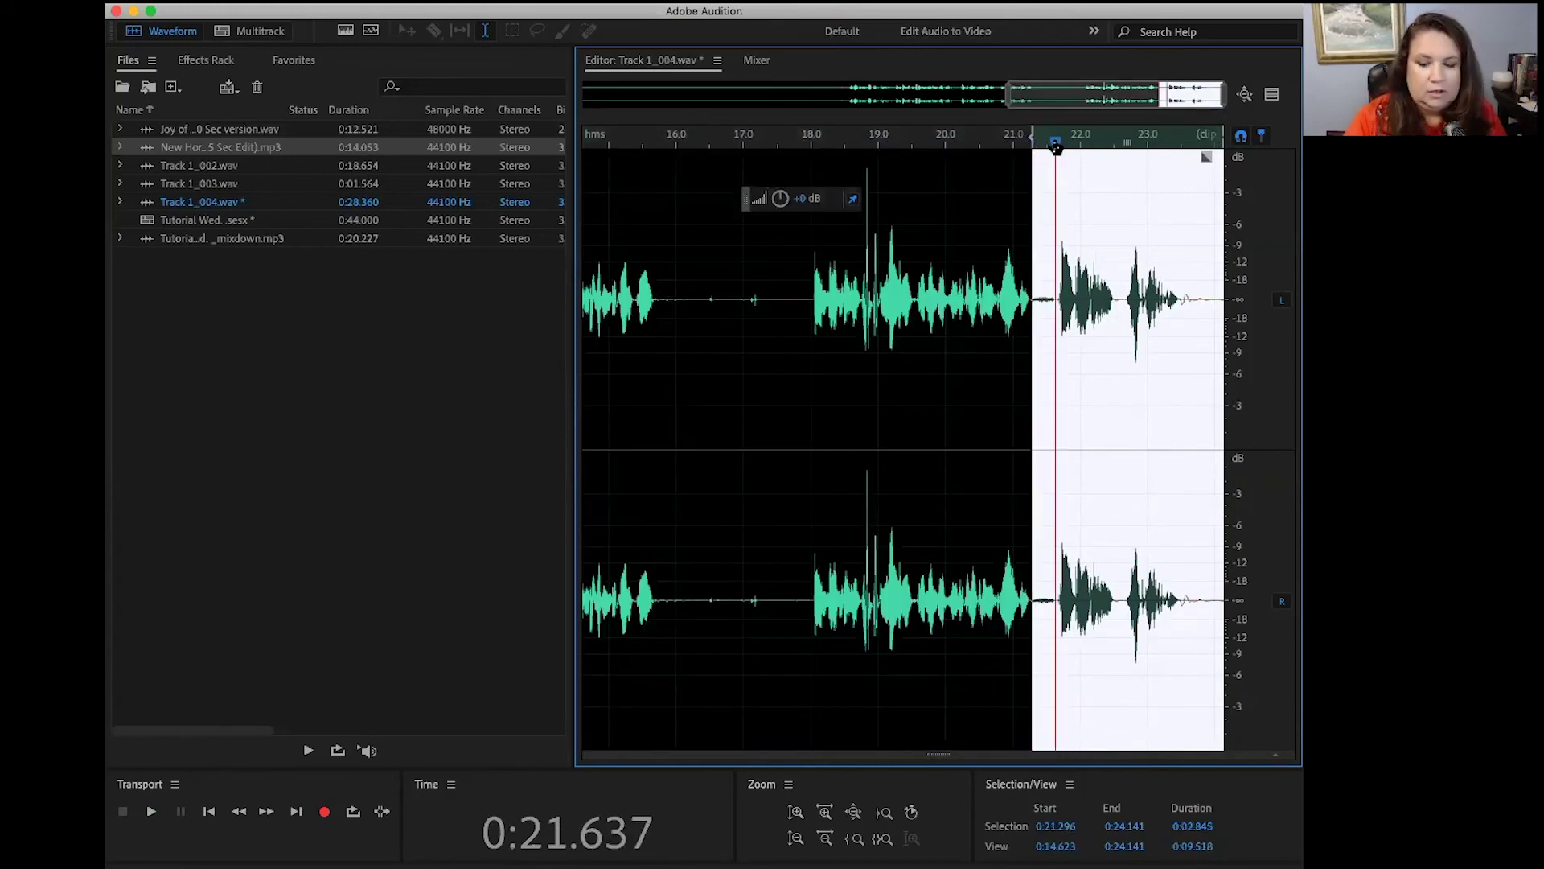
pyautogui.press('o')
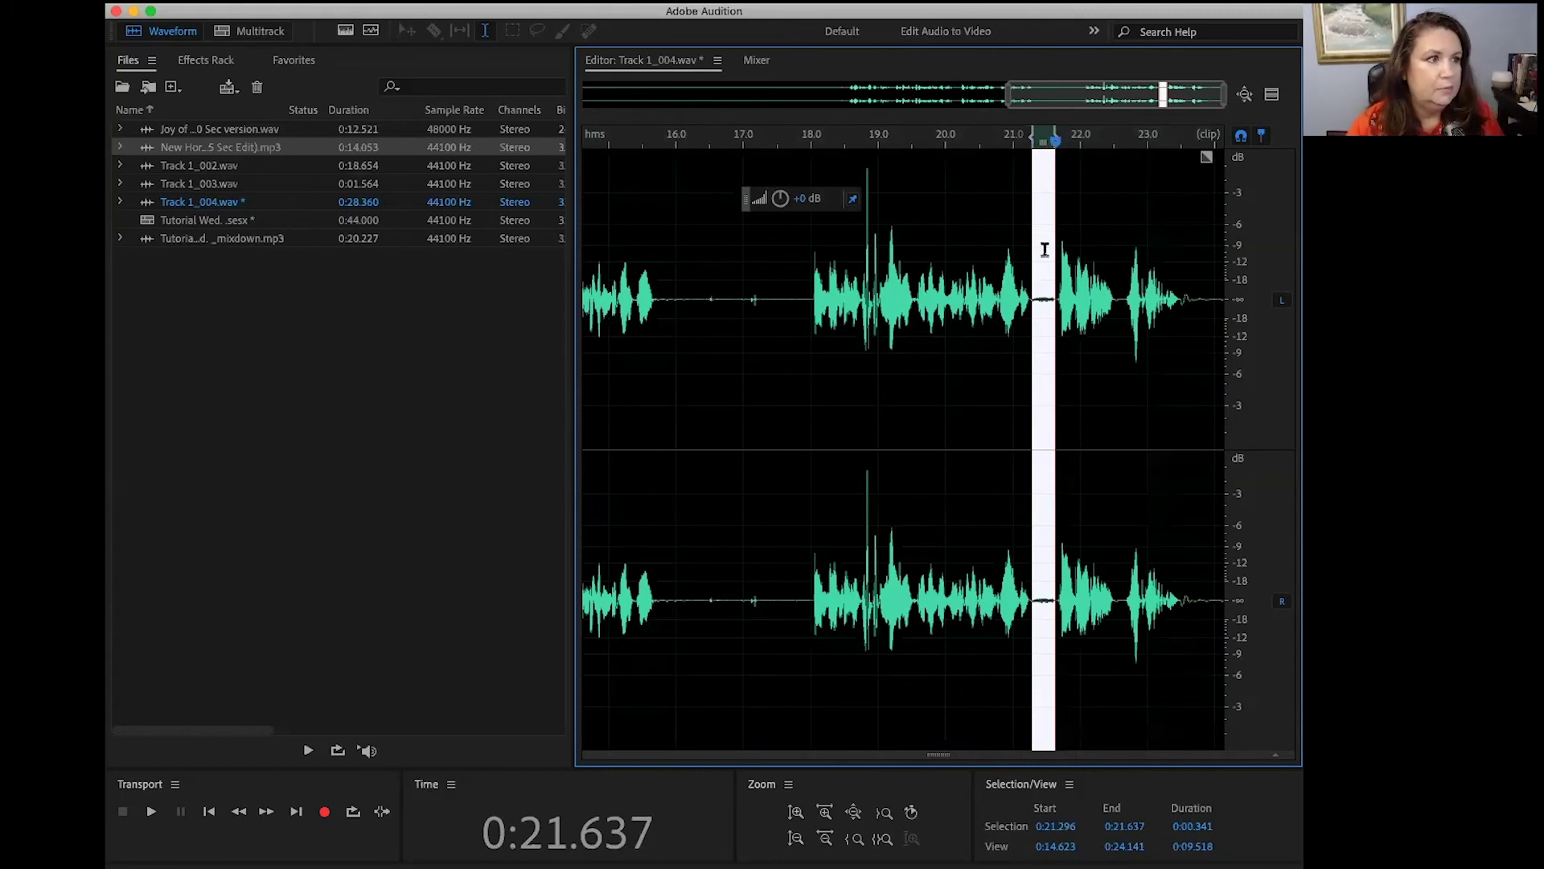
pyautogui.rightClick(1043, 300)
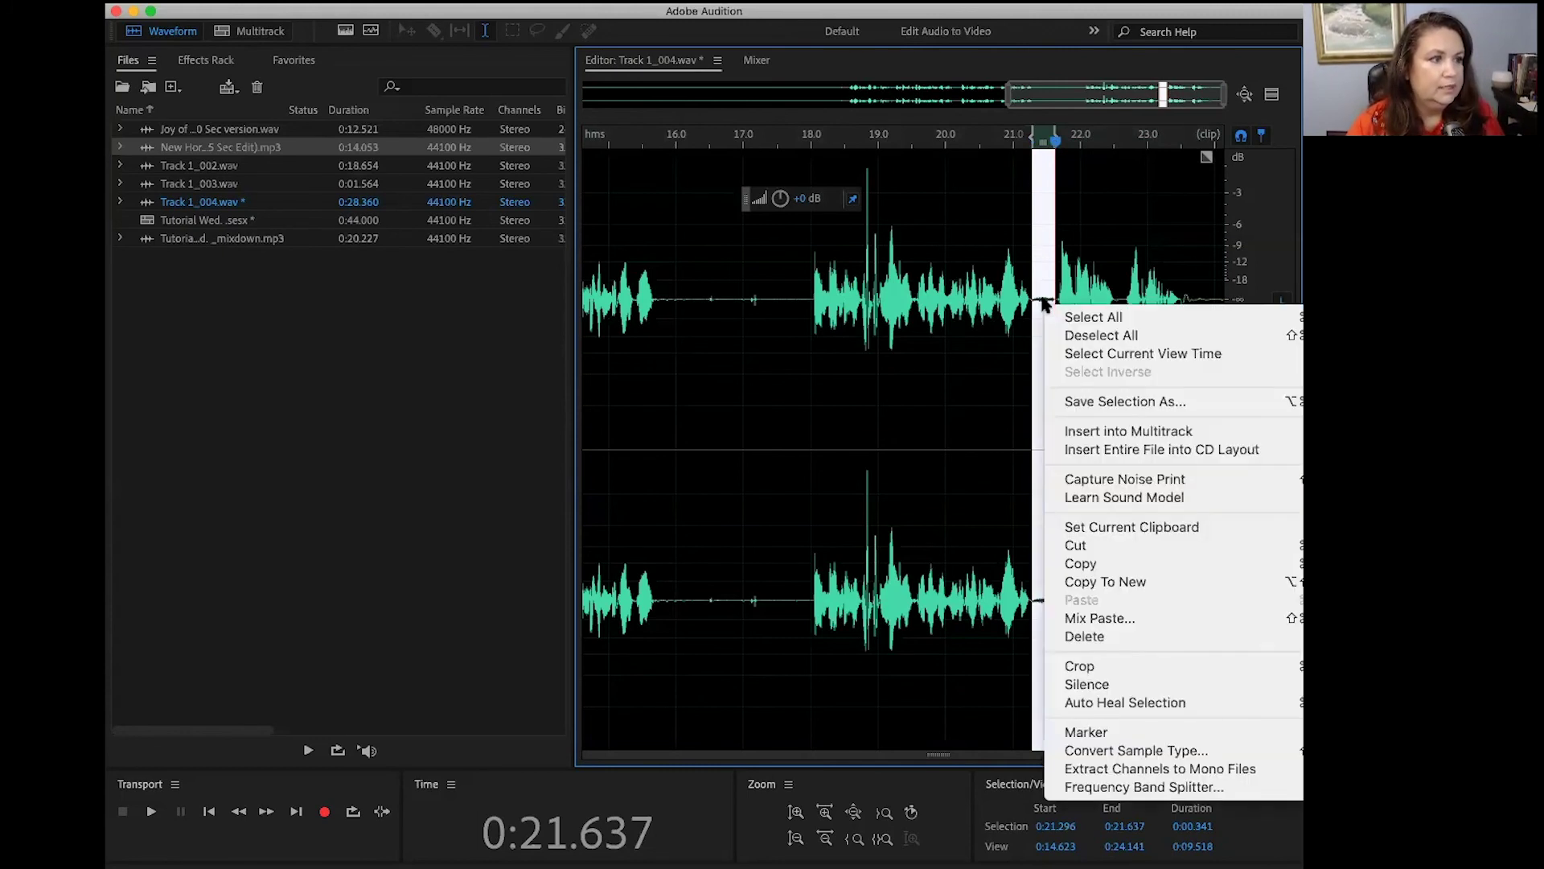
pyautogui.click(1179, 703)
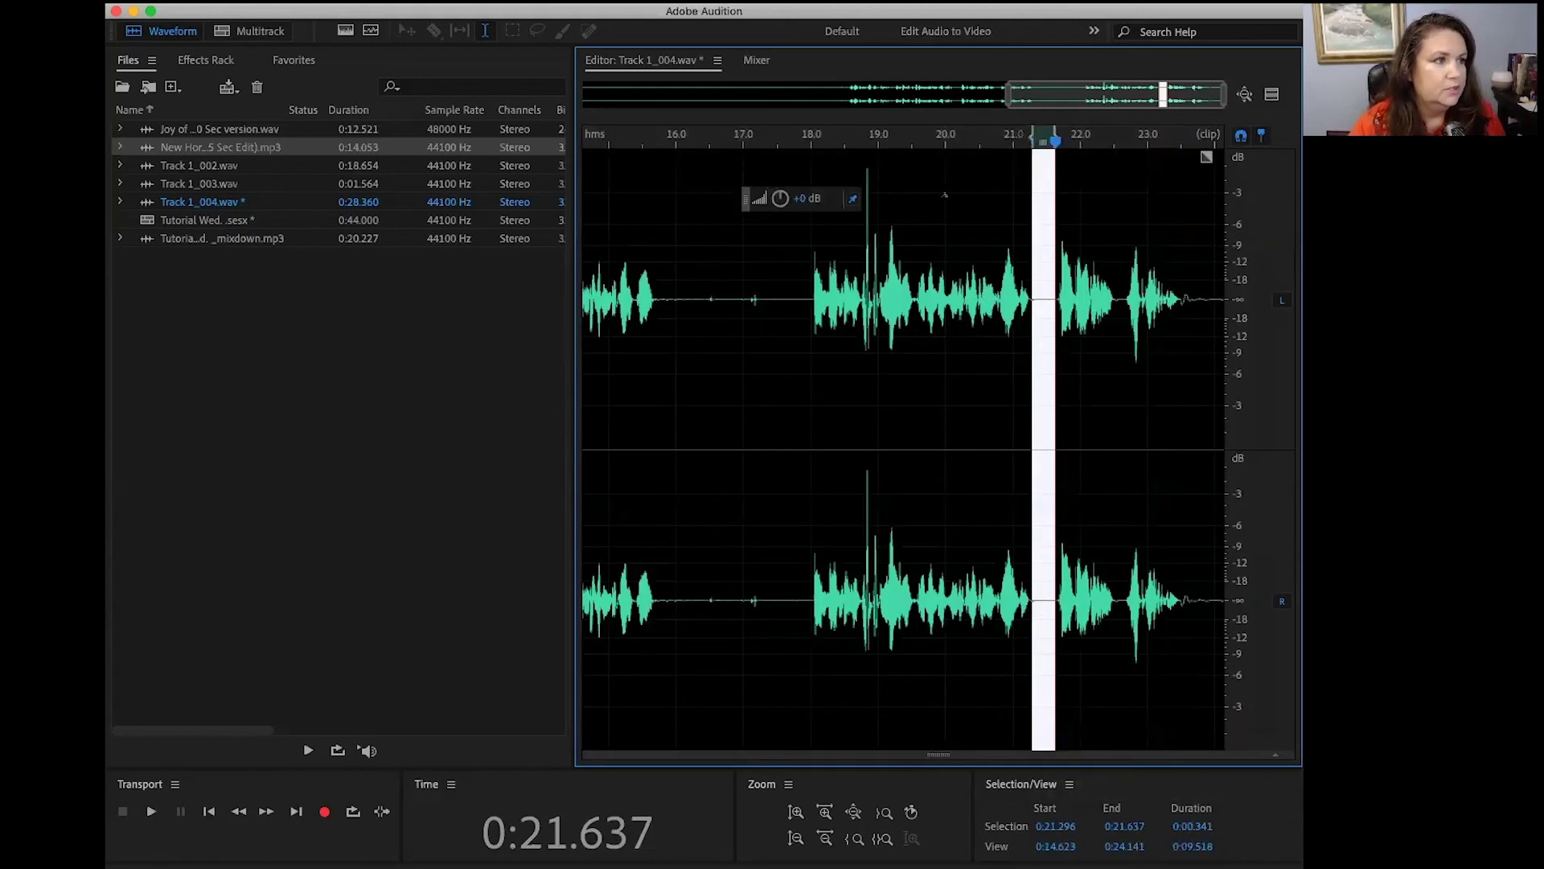
# Play back the healed gap near 0:21 and the pause starting at about 0:16.8 to check for unwanted sounds
pyautogui.click(1006, 143)
pyautogui.press('space')
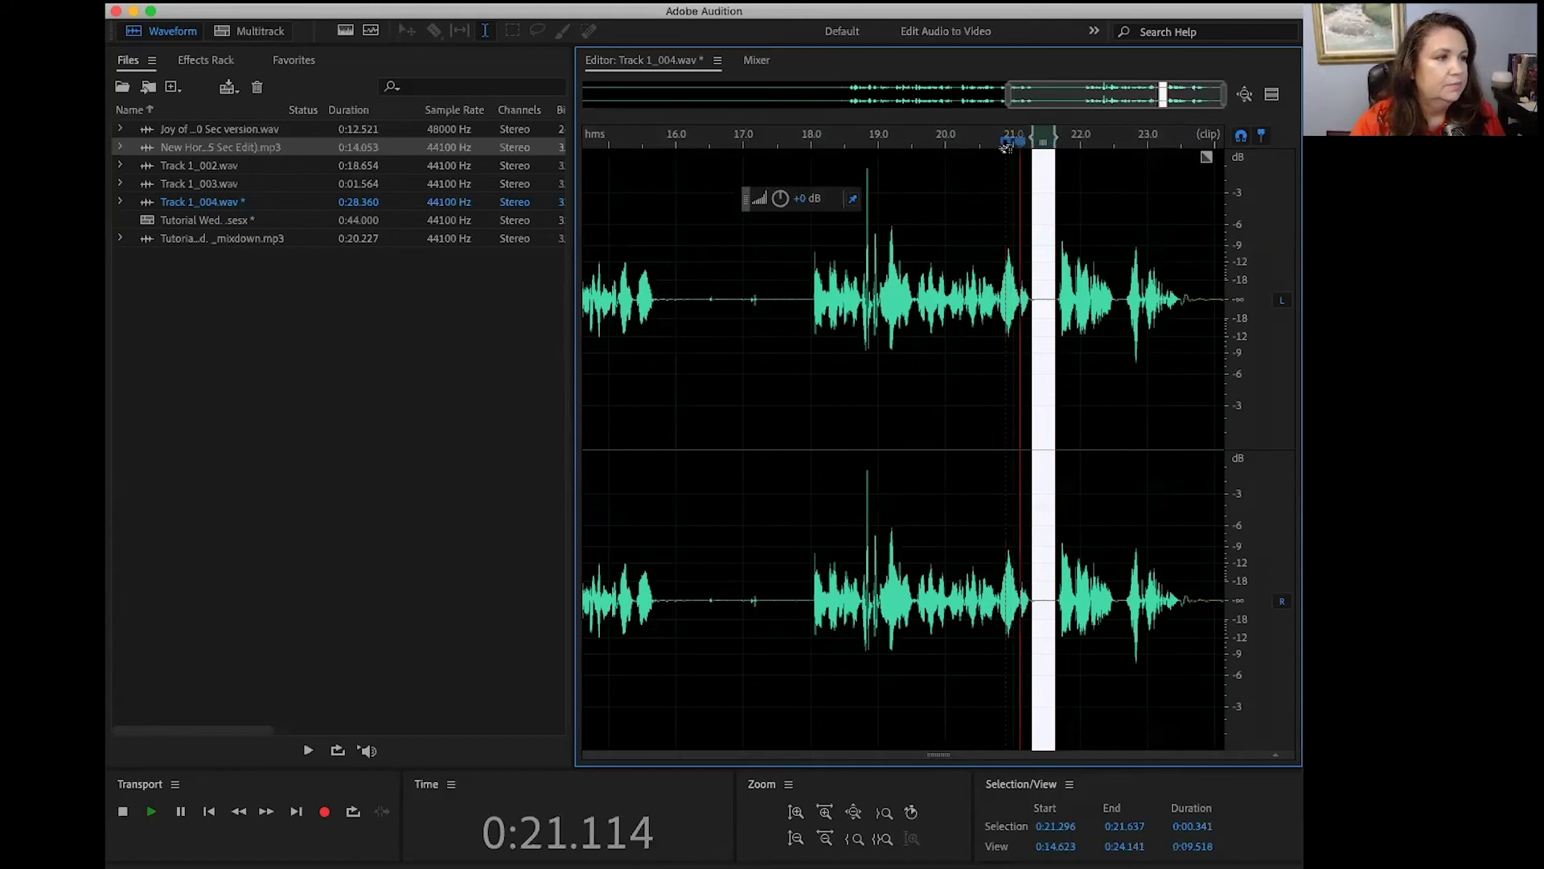
pyautogui.press('space')
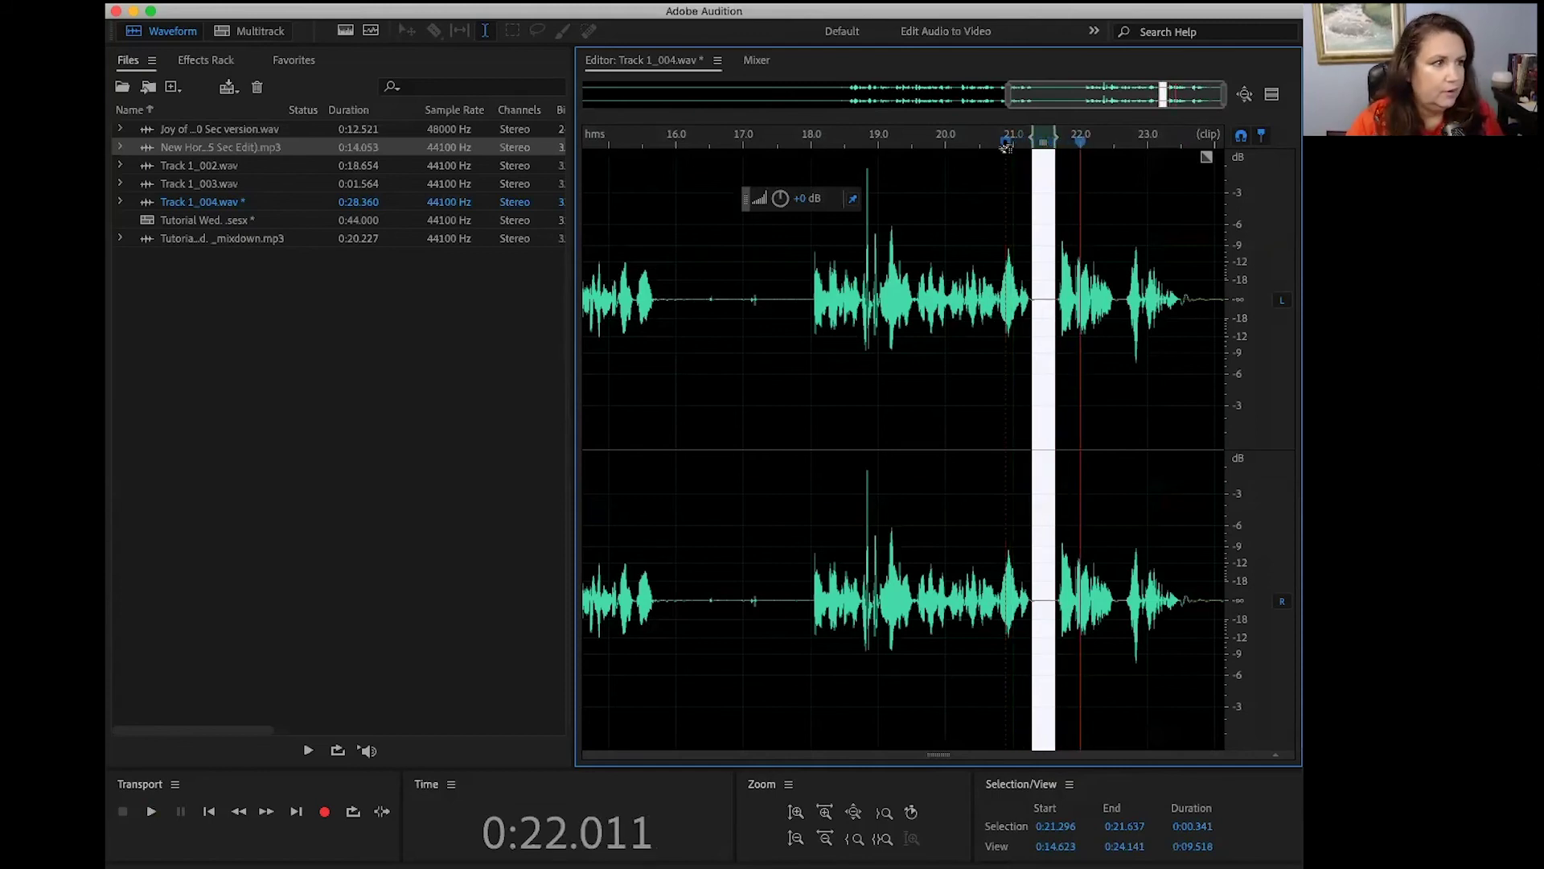
pyautogui.press('space')
pyautogui.press('space')
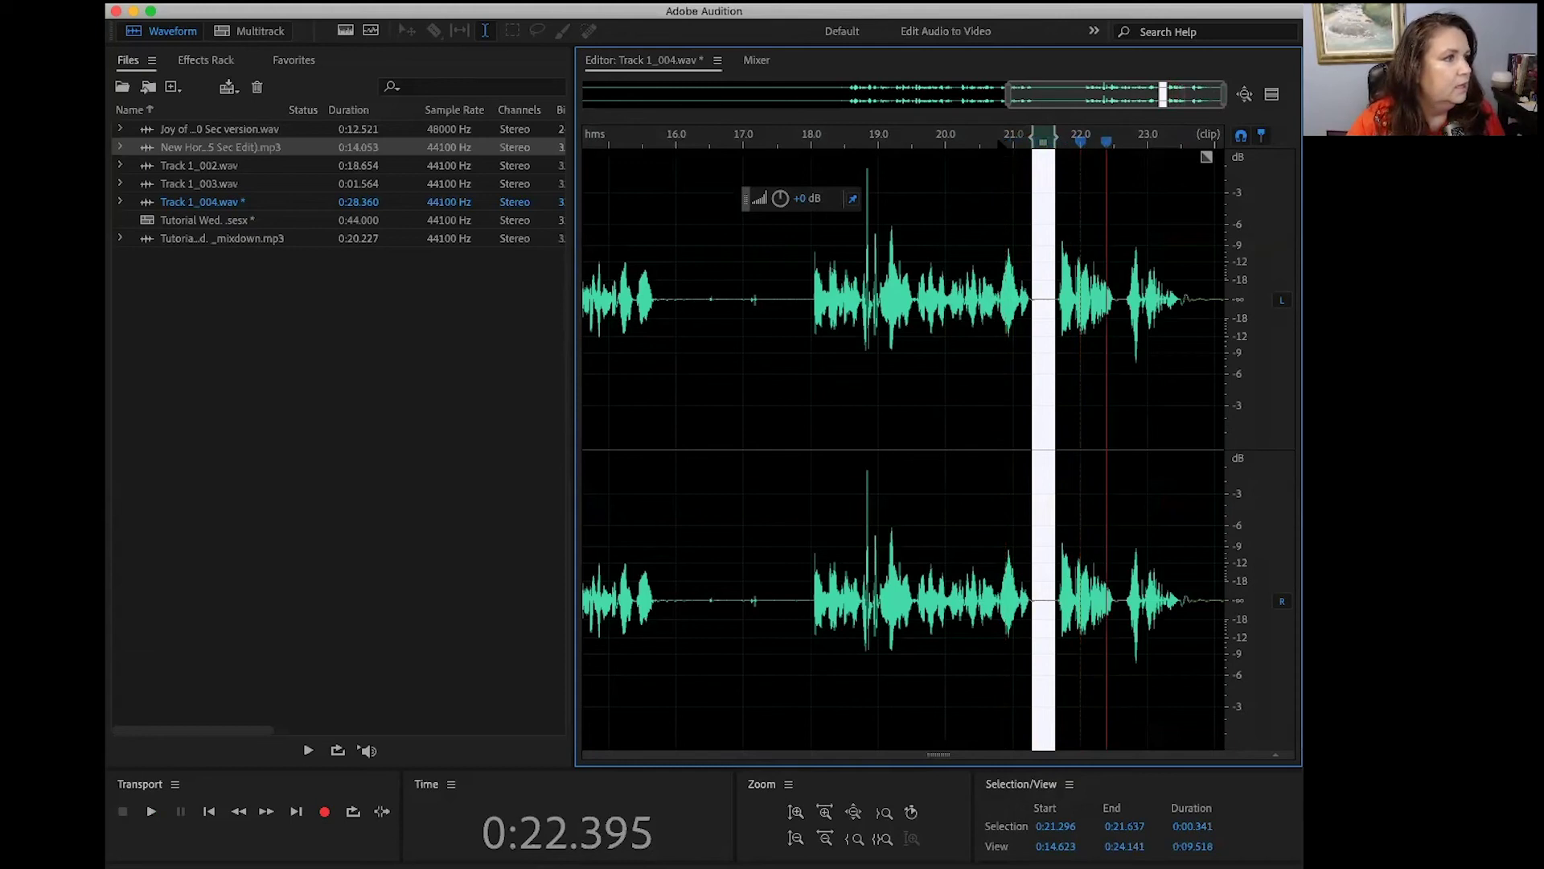
pyautogui.click(731, 142)
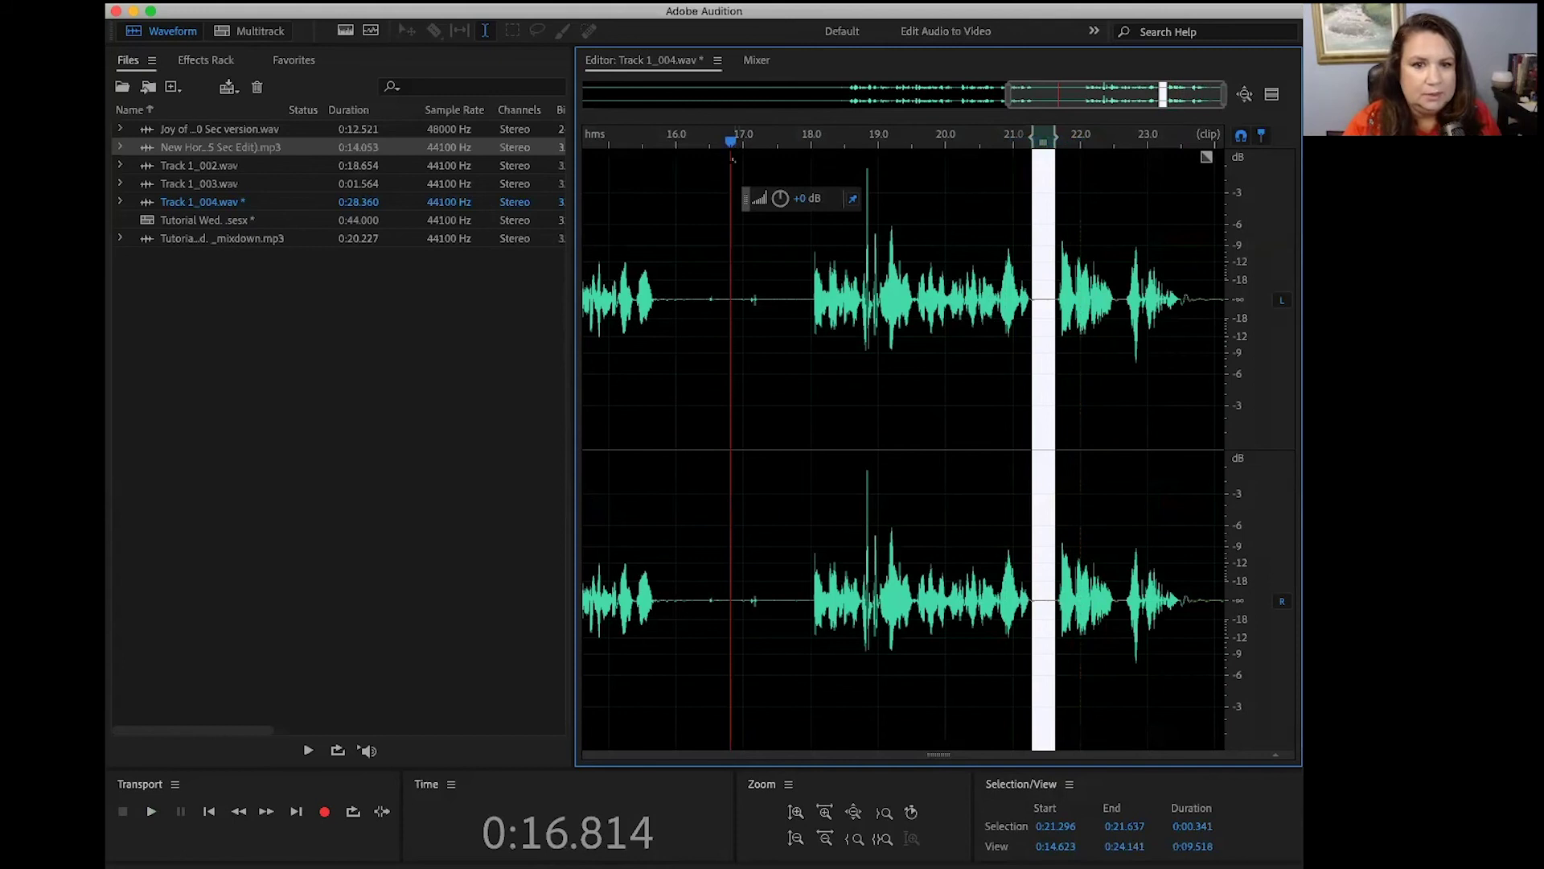
pyautogui.press('space')
pyautogui.press('space')
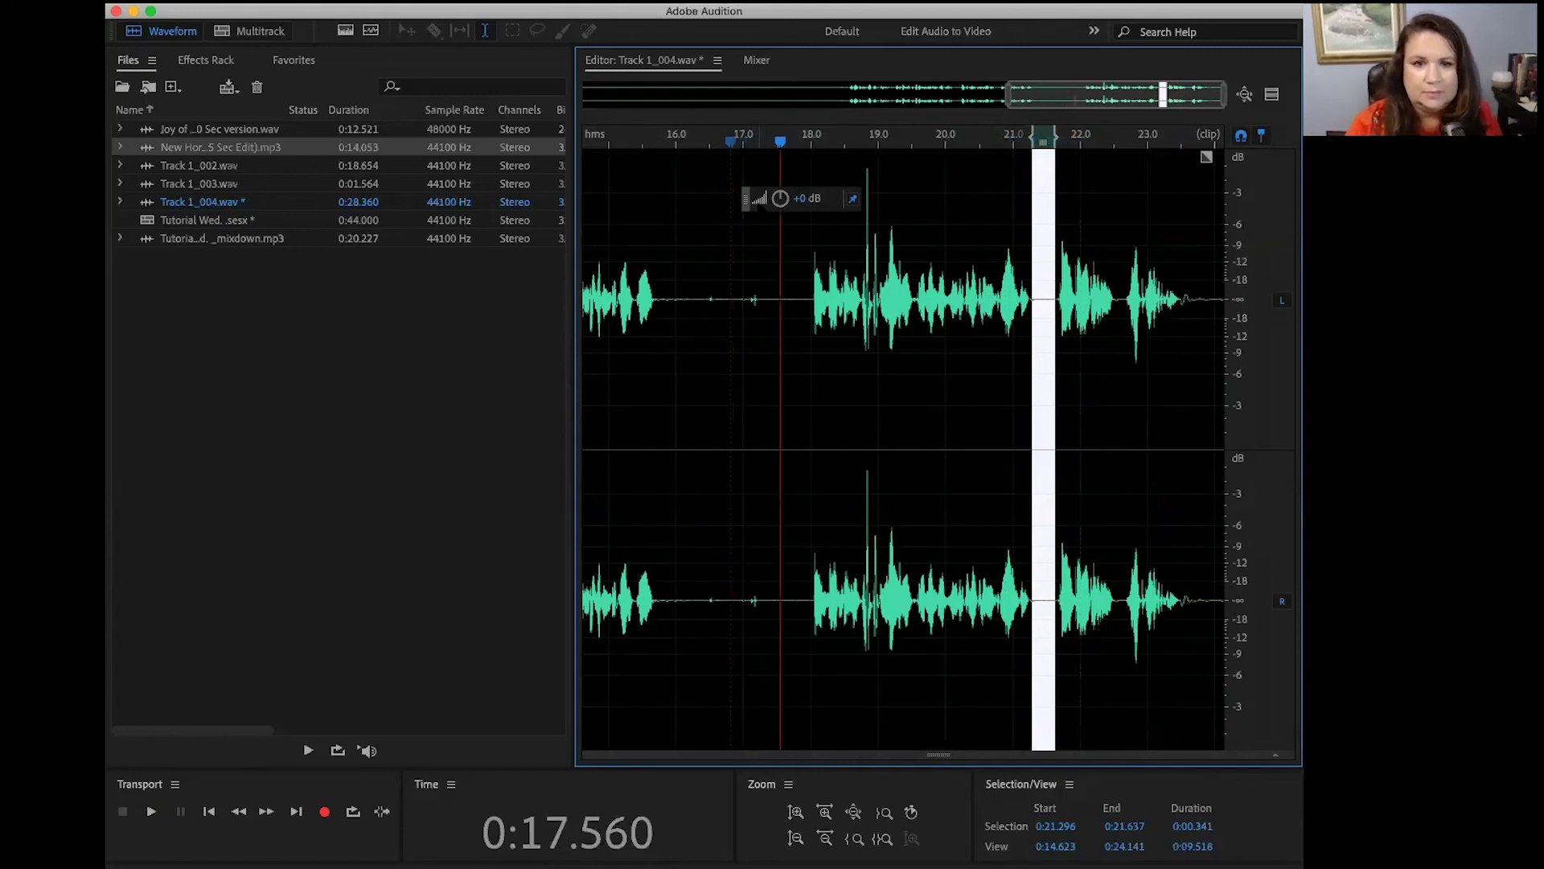
# Delete the short noise in the pause between 0:16.899 and 0:17.412, accepting the change in file duration
pyautogui.moveTo(739, 143); pyautogui.dragTo(737, 143)
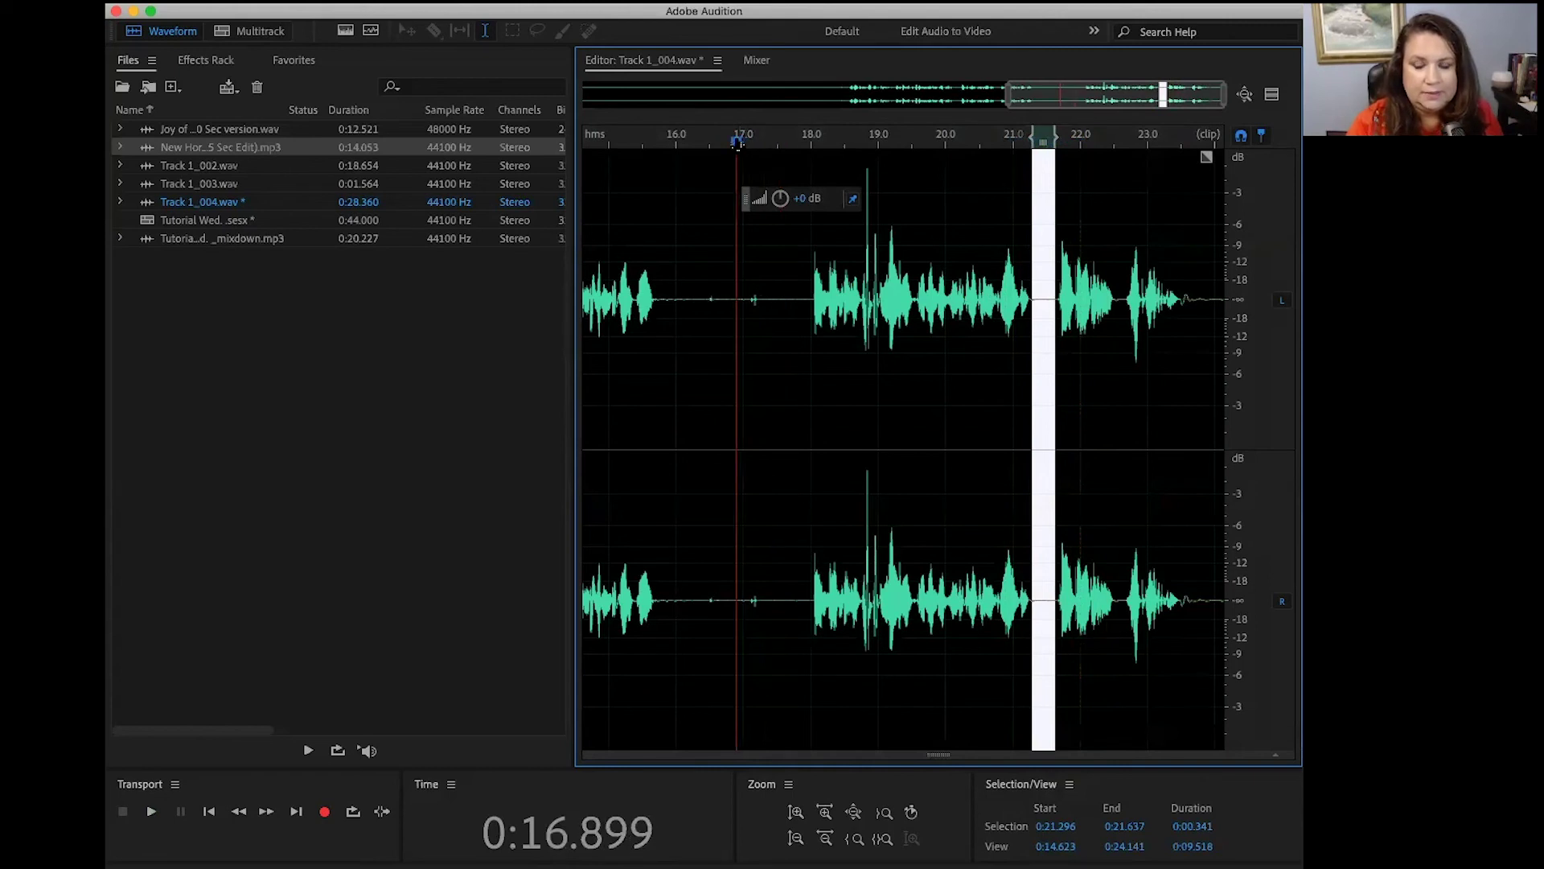
pyautogui.keyDown('shift'); pyautogui.click(738, 143); pyautogui.keyUp('shift')
pyautogui.click(773, 147)
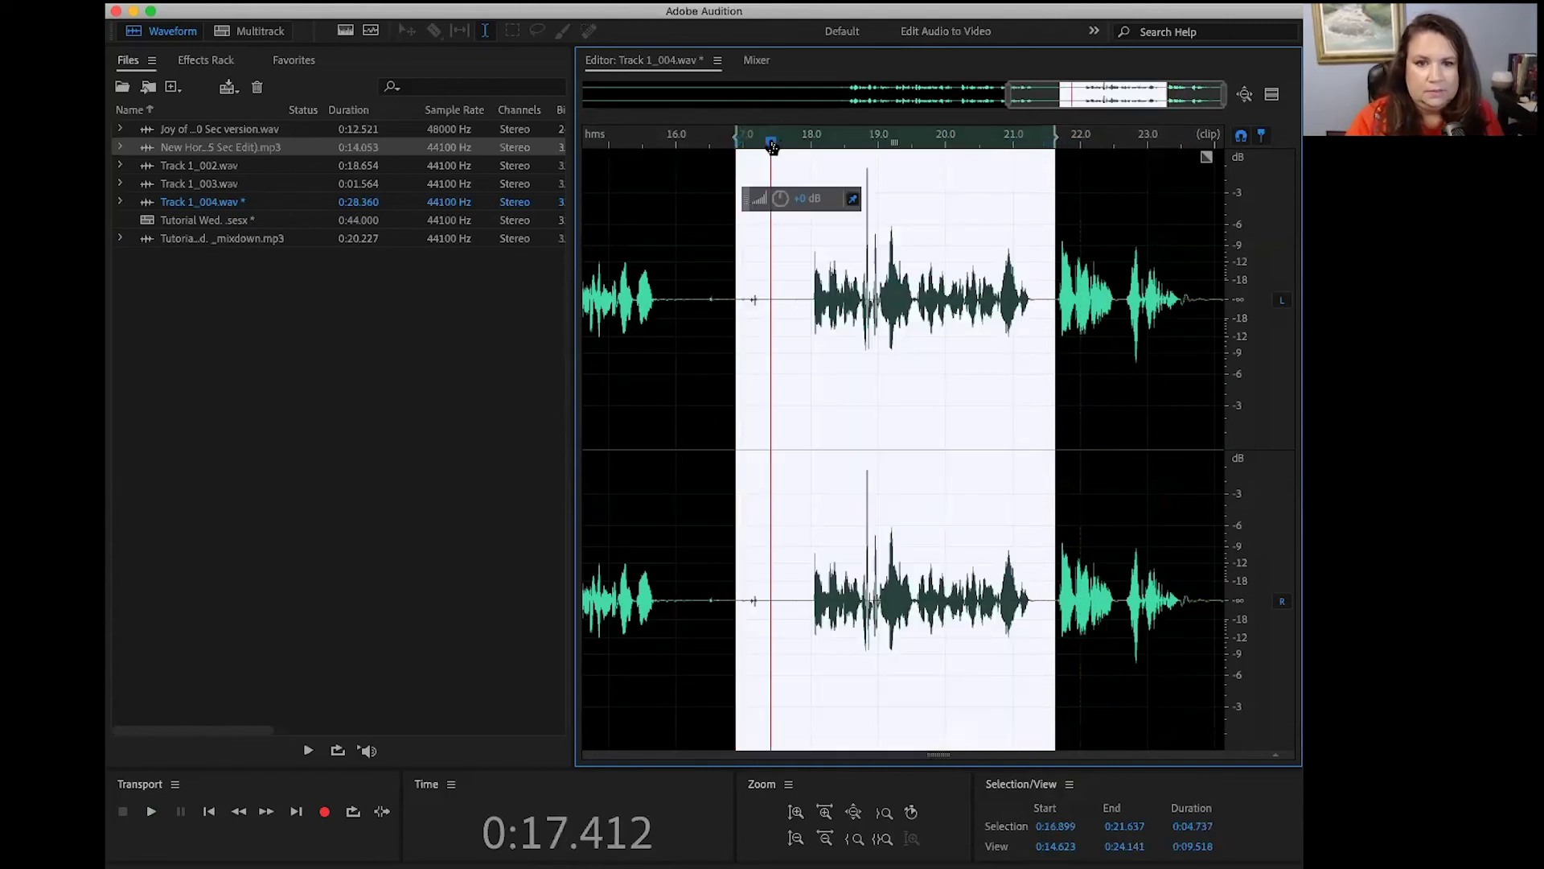
pyautogui.keyDown('shift'); pyautogui.click(772, 147); pyautogui.keyUp('shift')
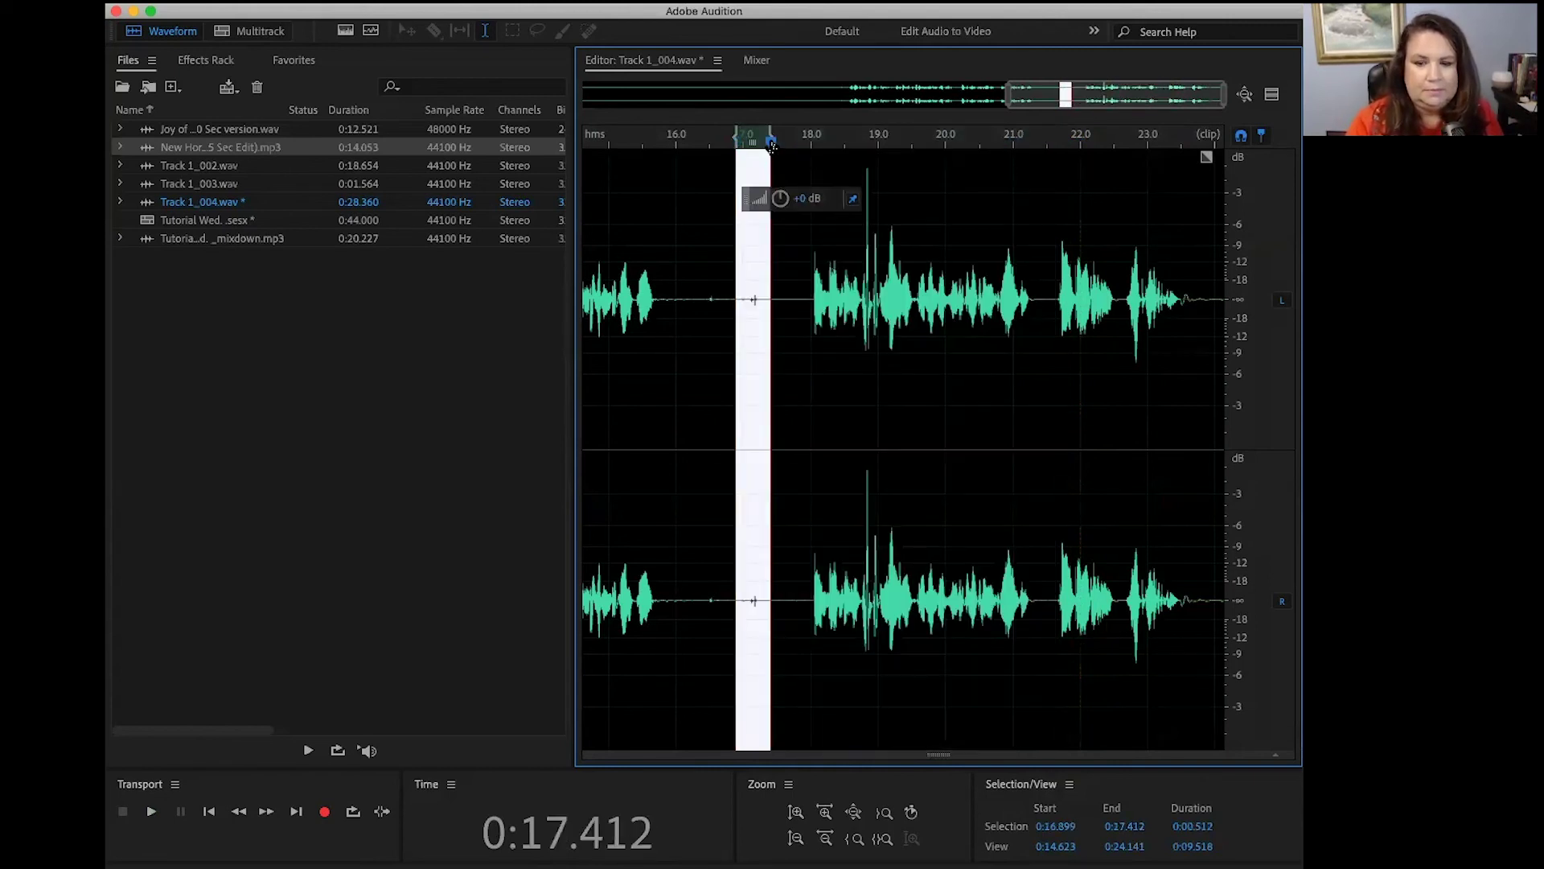
pyautogui.press('Delete')
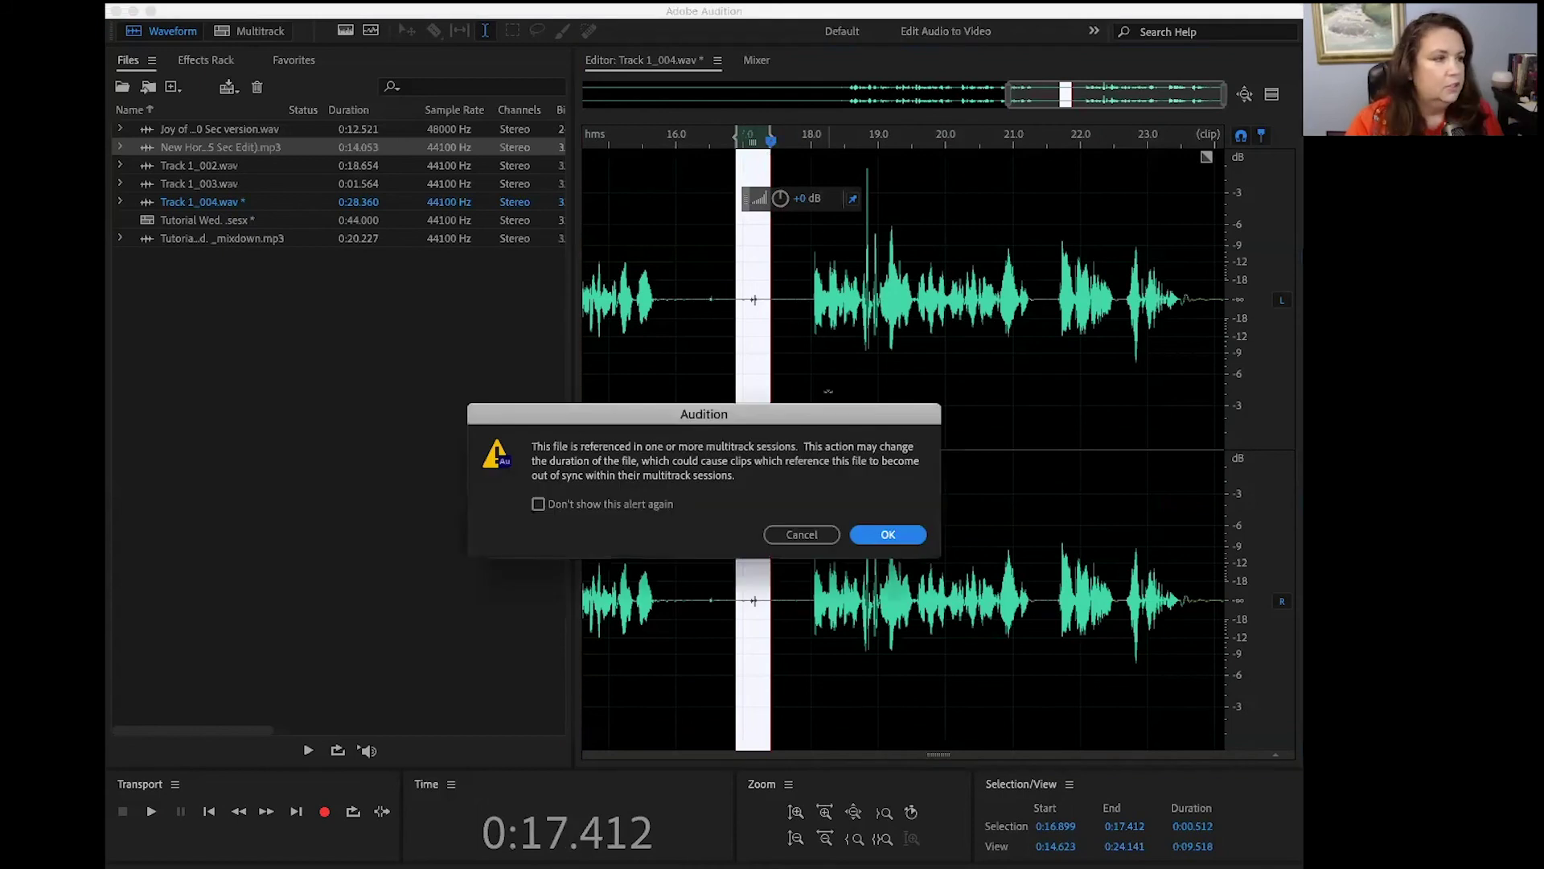
pyautogui.click(893, 536)
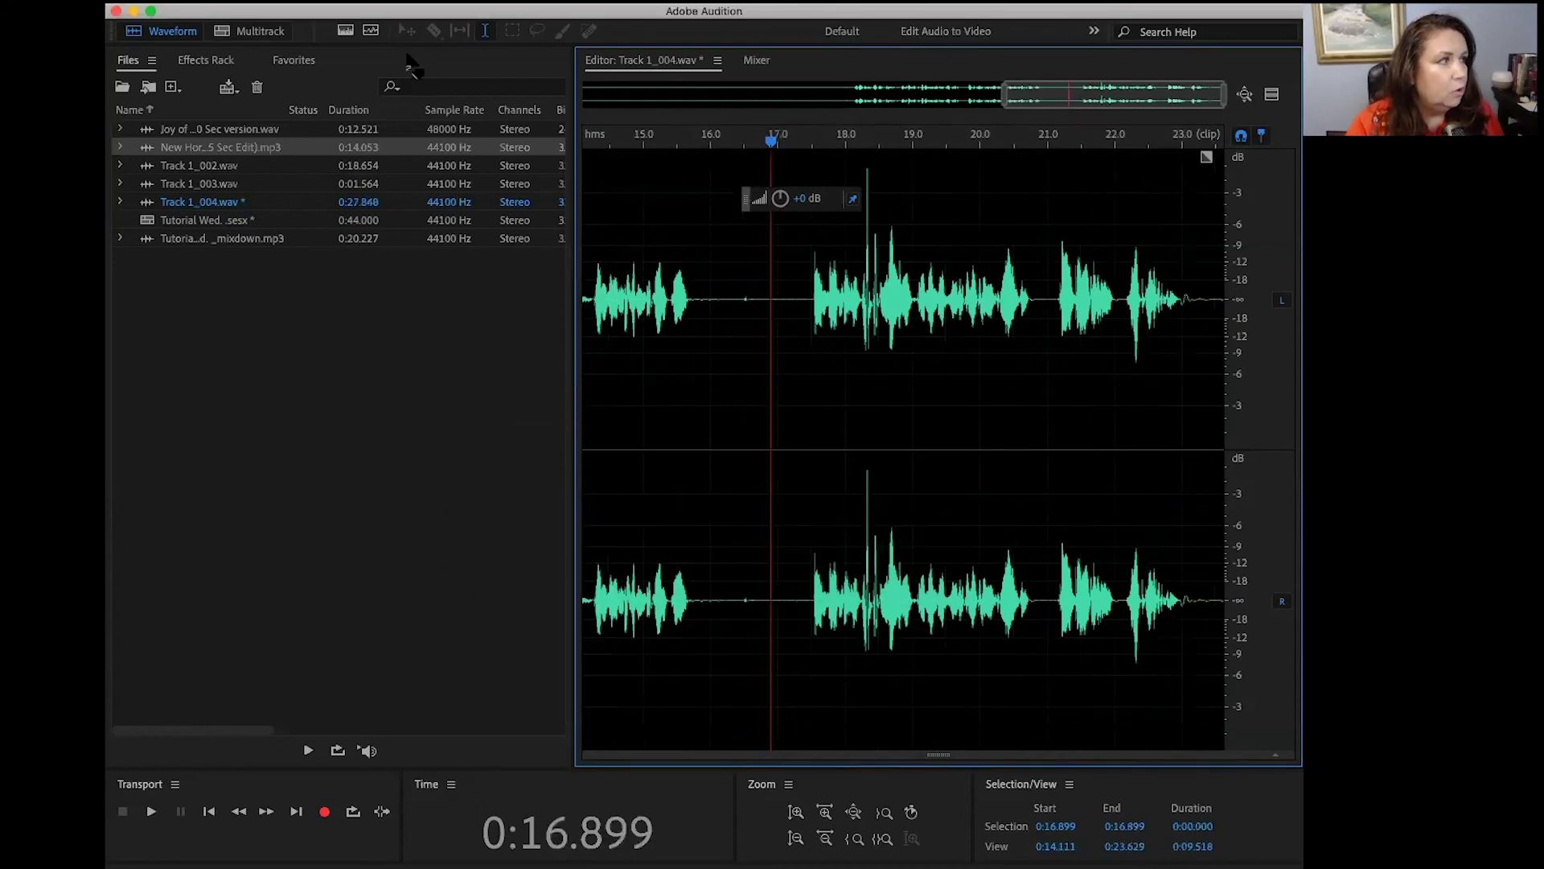
# Undo the deletion of the short noise in the pause
pyautogui.click(273, 2)
pyautogui.click(322, 3)
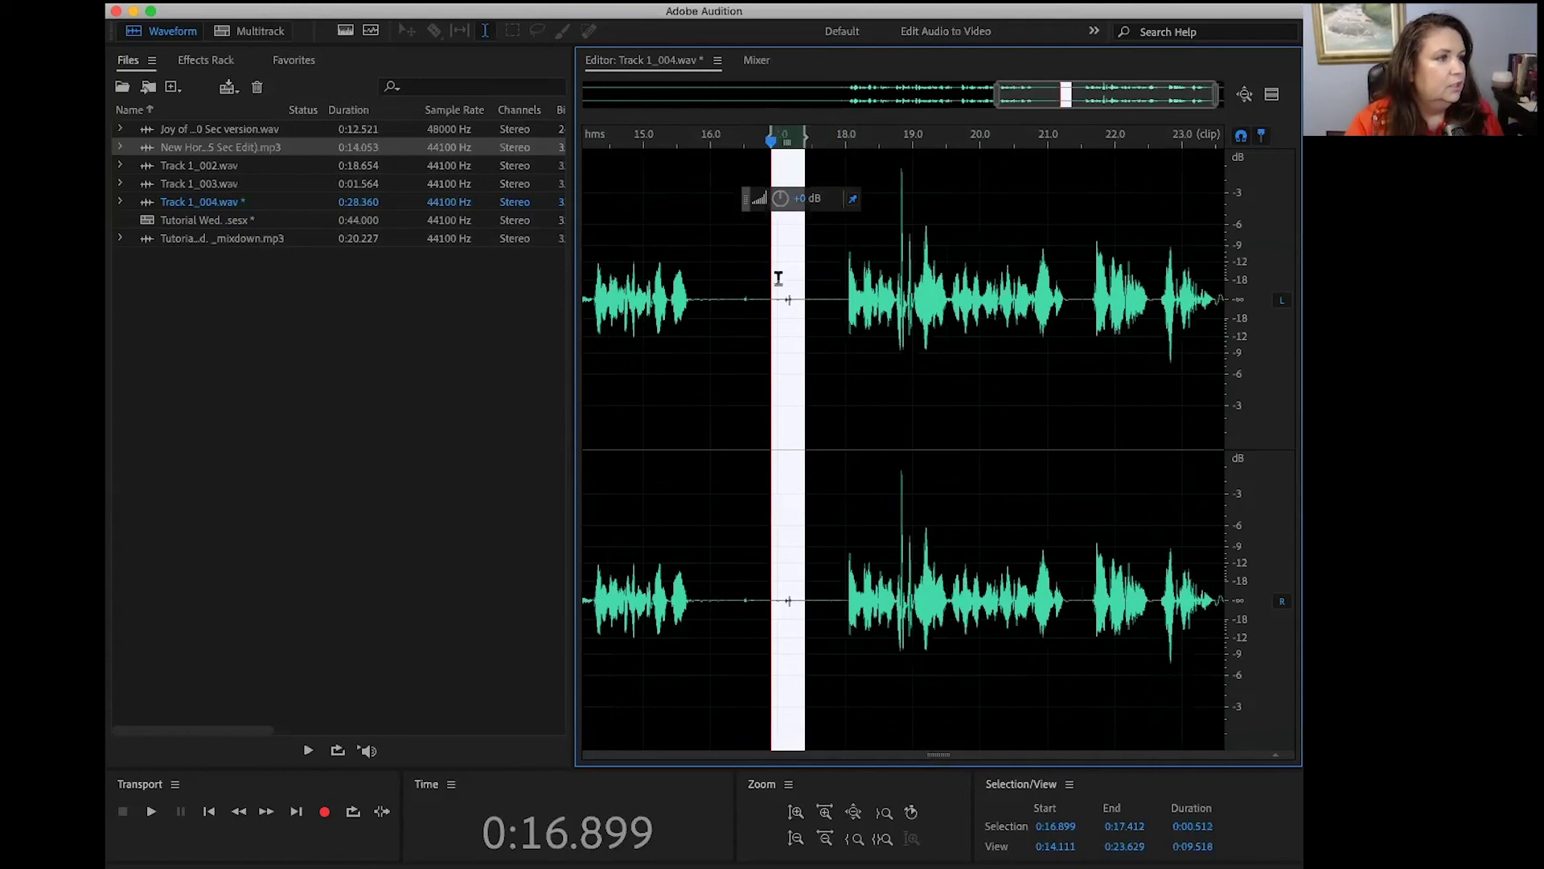
# Apply Auto Heal Selection to the short noise between 0:16.899 and 0:17.412, and play back the pause around it
pyautogui.rightClick(788, 300)
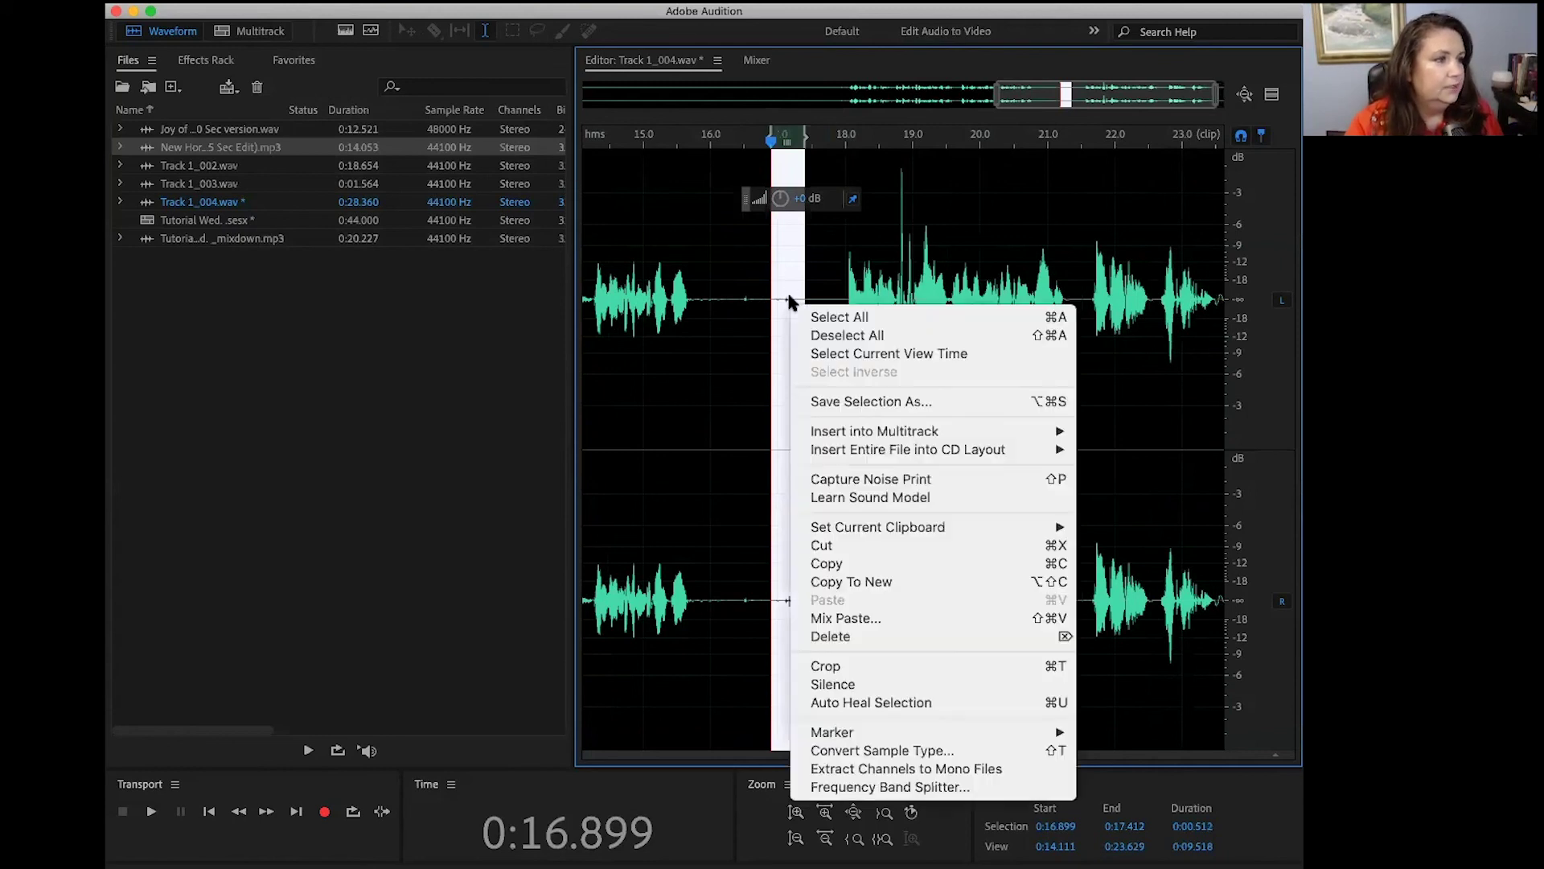
pyautogui.click(880, 703)
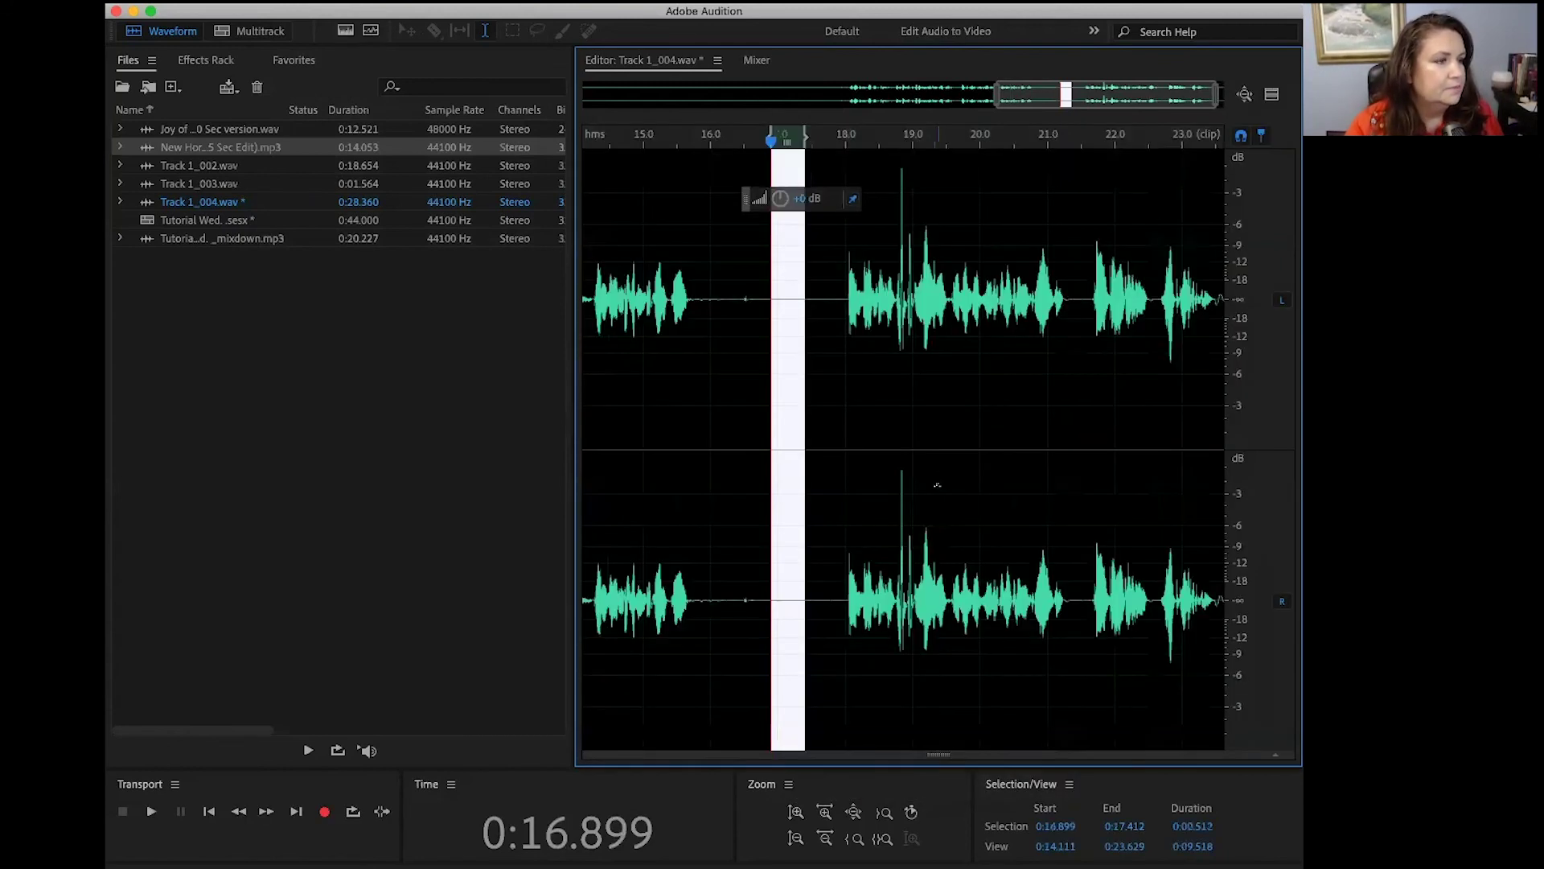
pyautogui.click(751, 143)
pyautogui.press('space')
pyautogui.press('space')
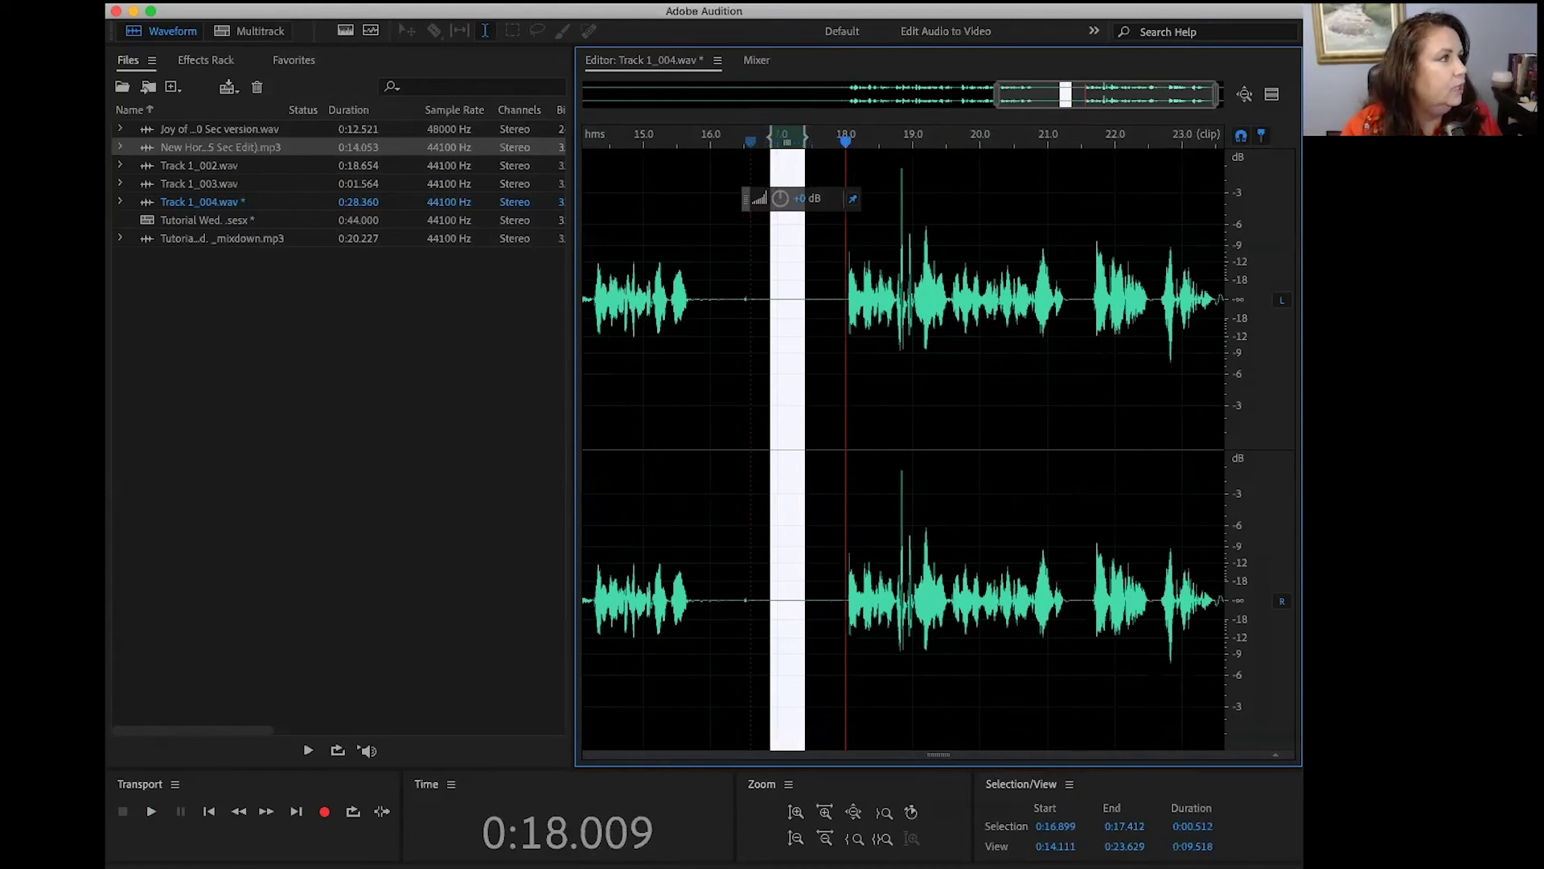
# Return to the multitrack session and play it from about 0:05.5 to check the edited speech against the music
pyautogui.click(569, 1)
pyautogui.click(595, 4)
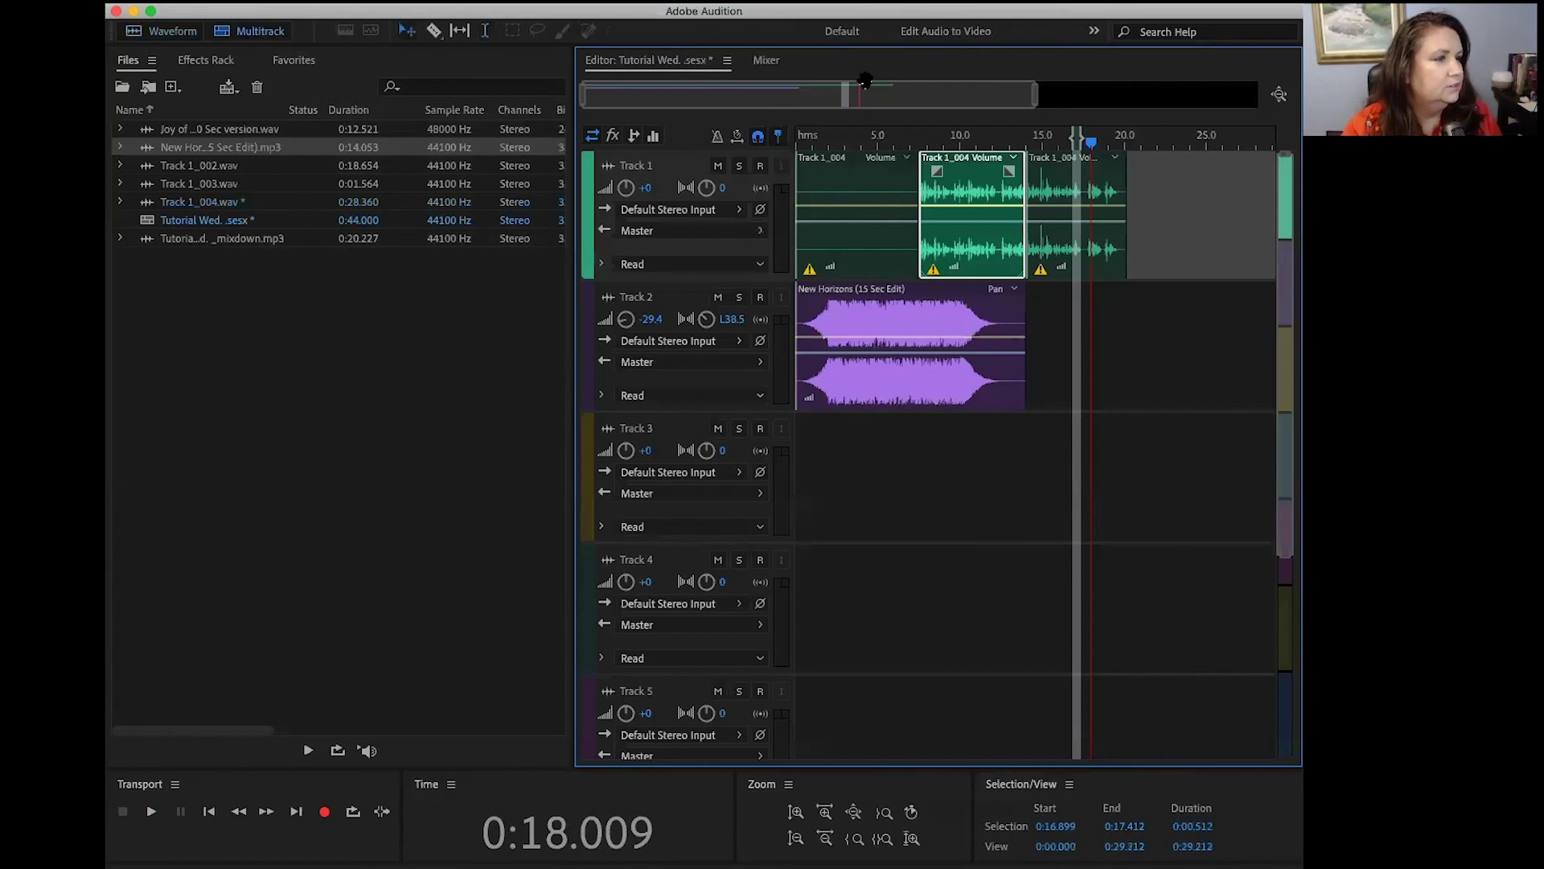
pyautogui.moveTo(1091, 143); pyautogui.dragTo(887, 145)
pyautogui.press('space')
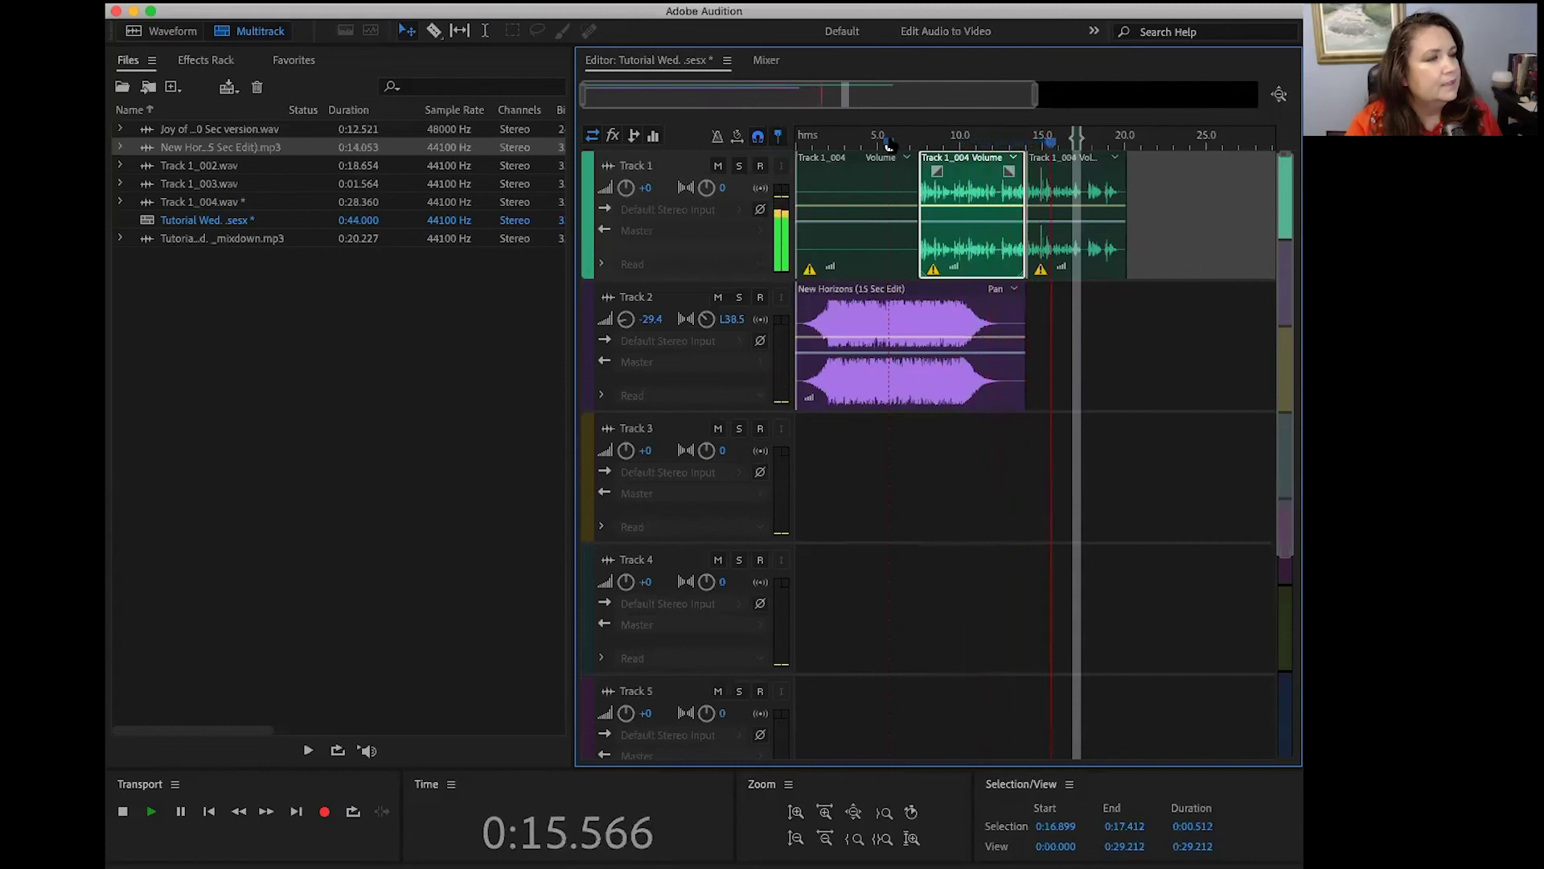
pyautogui.press('space')
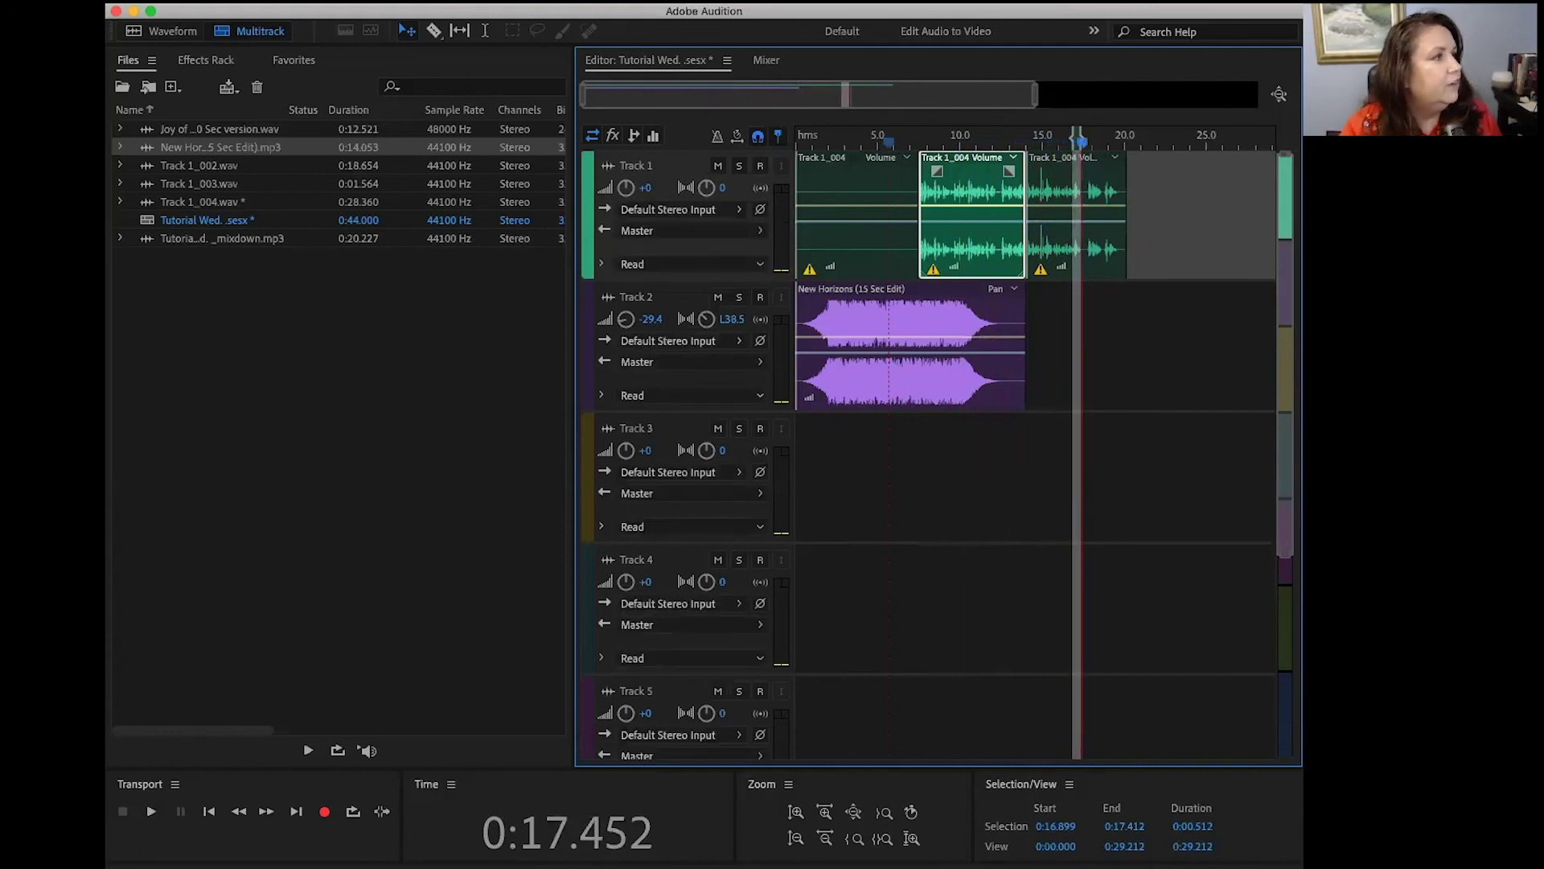
# Export a multitrack mixdown of the entire session as an MP3 named "Tutorial Wed. _1 mixdown.mp3" in the SUMMER 2020 folder
pyautogui.click(238, 2)
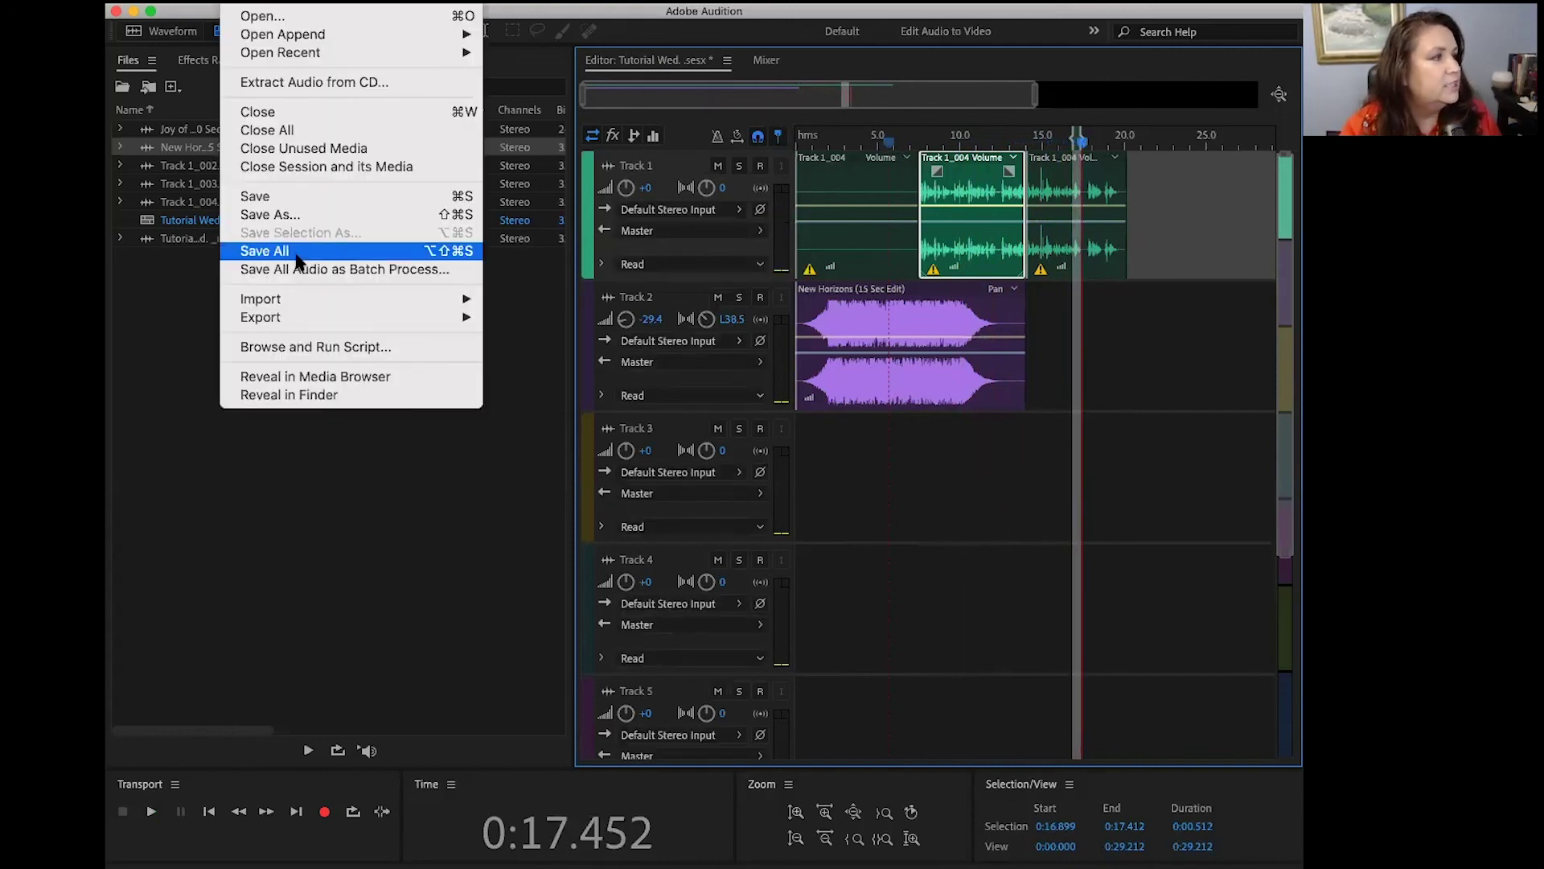
pyautogui.moveTo(316, 319)
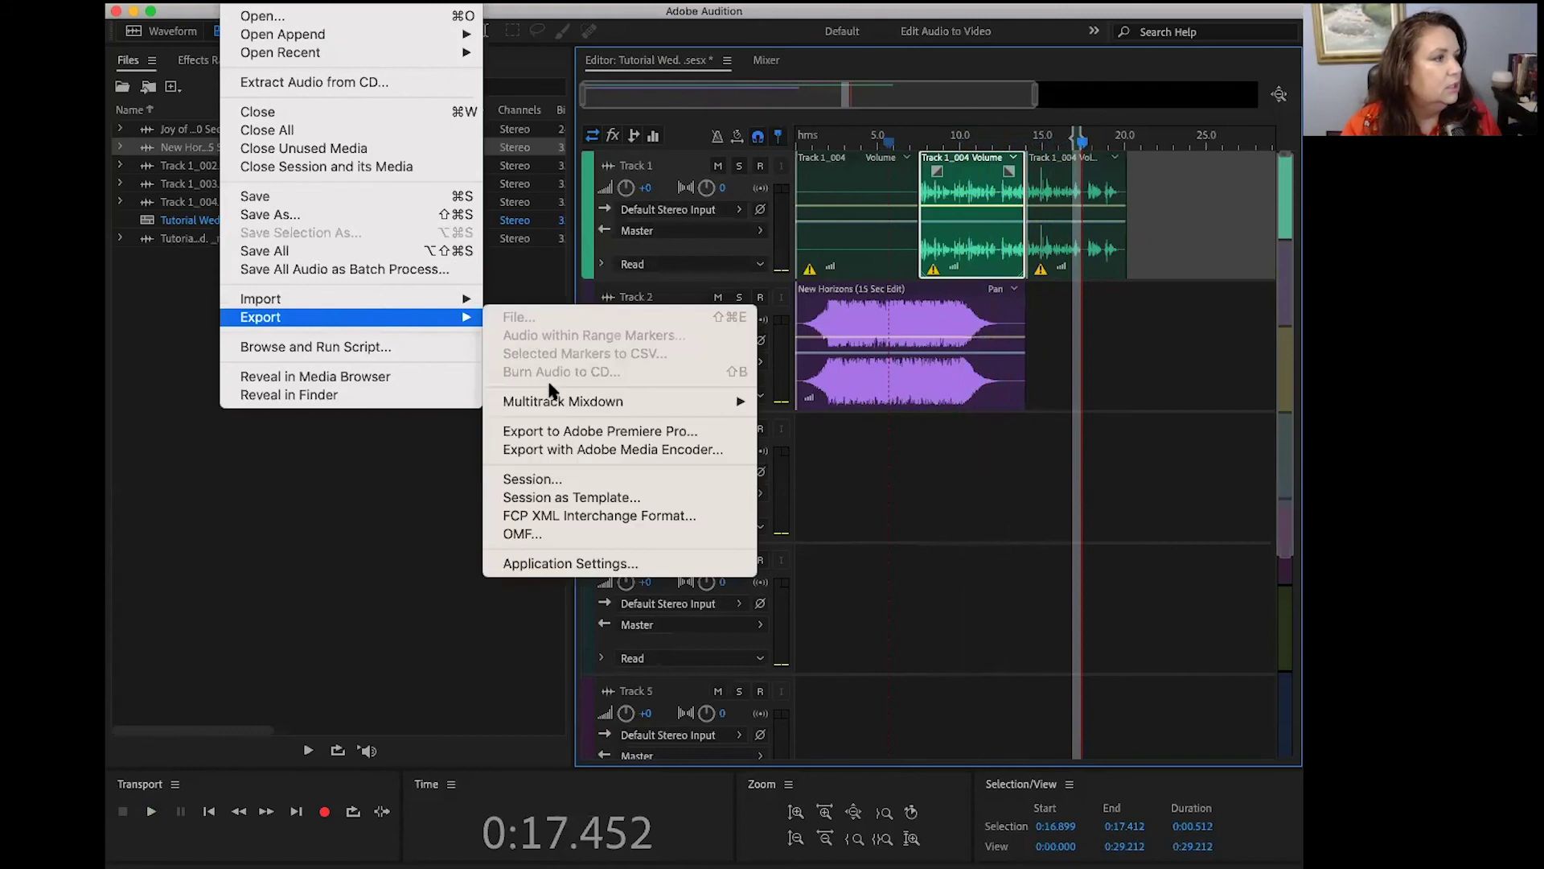
pyautogui.moveTo(575, 408)
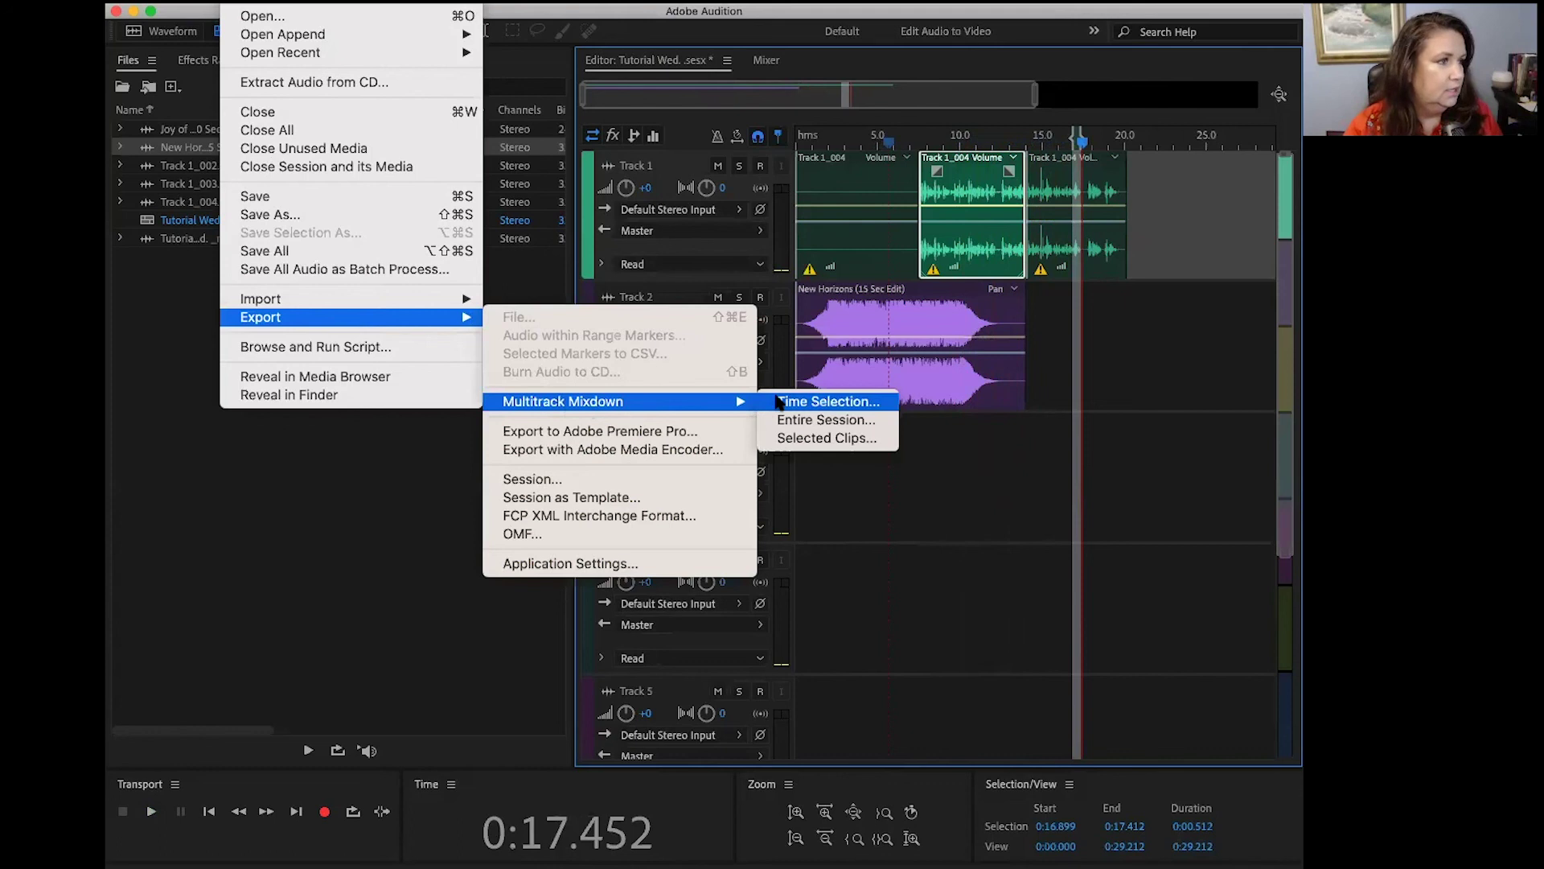
pyautogui.click(817, 424)
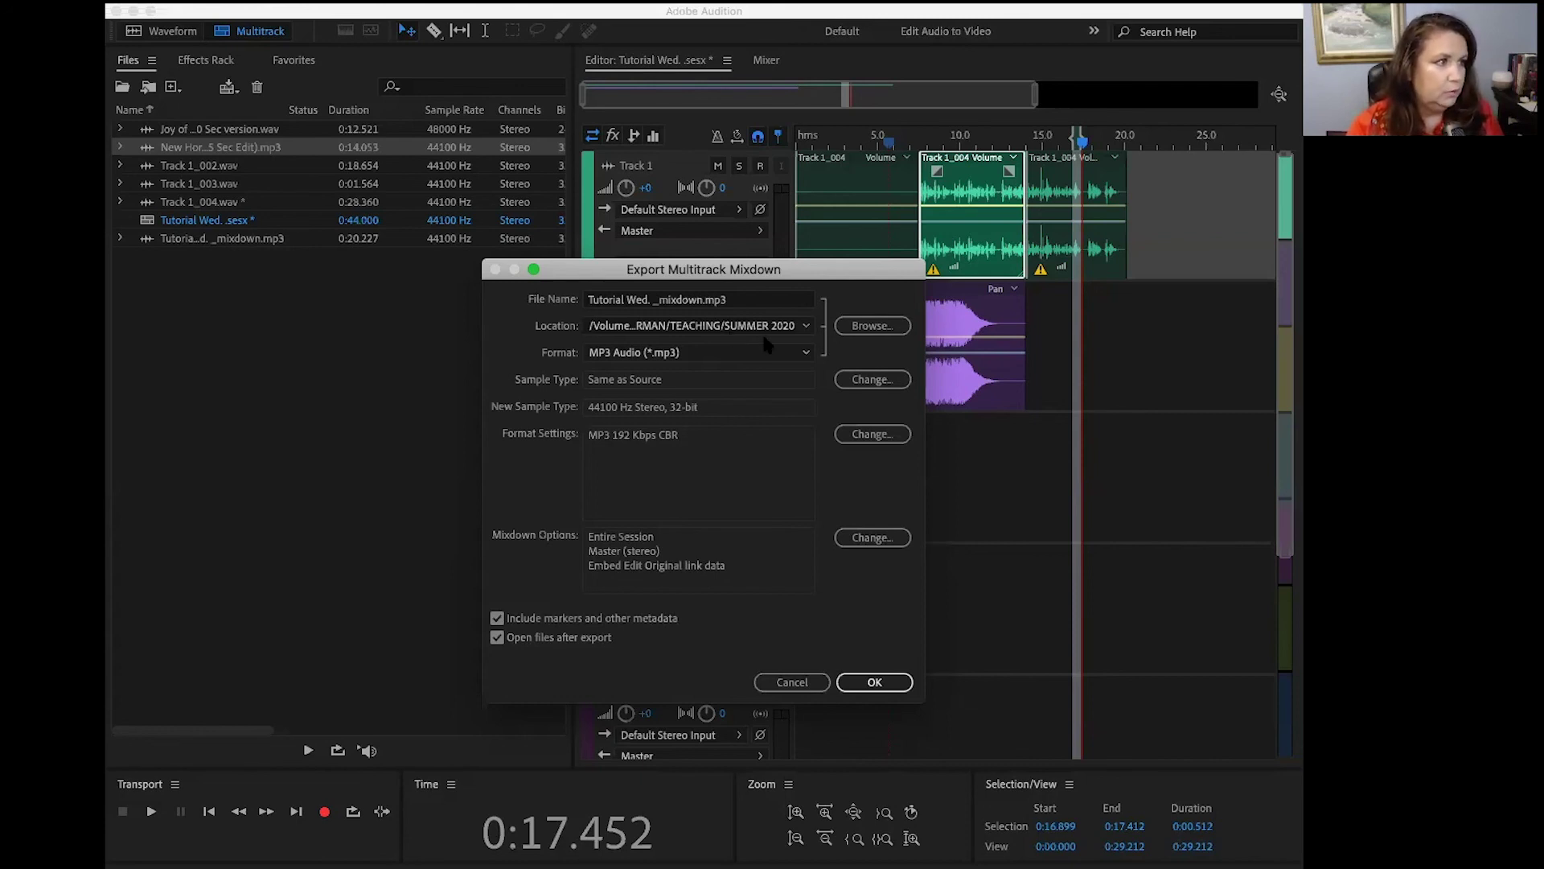
pyautogui.click(875, 682)
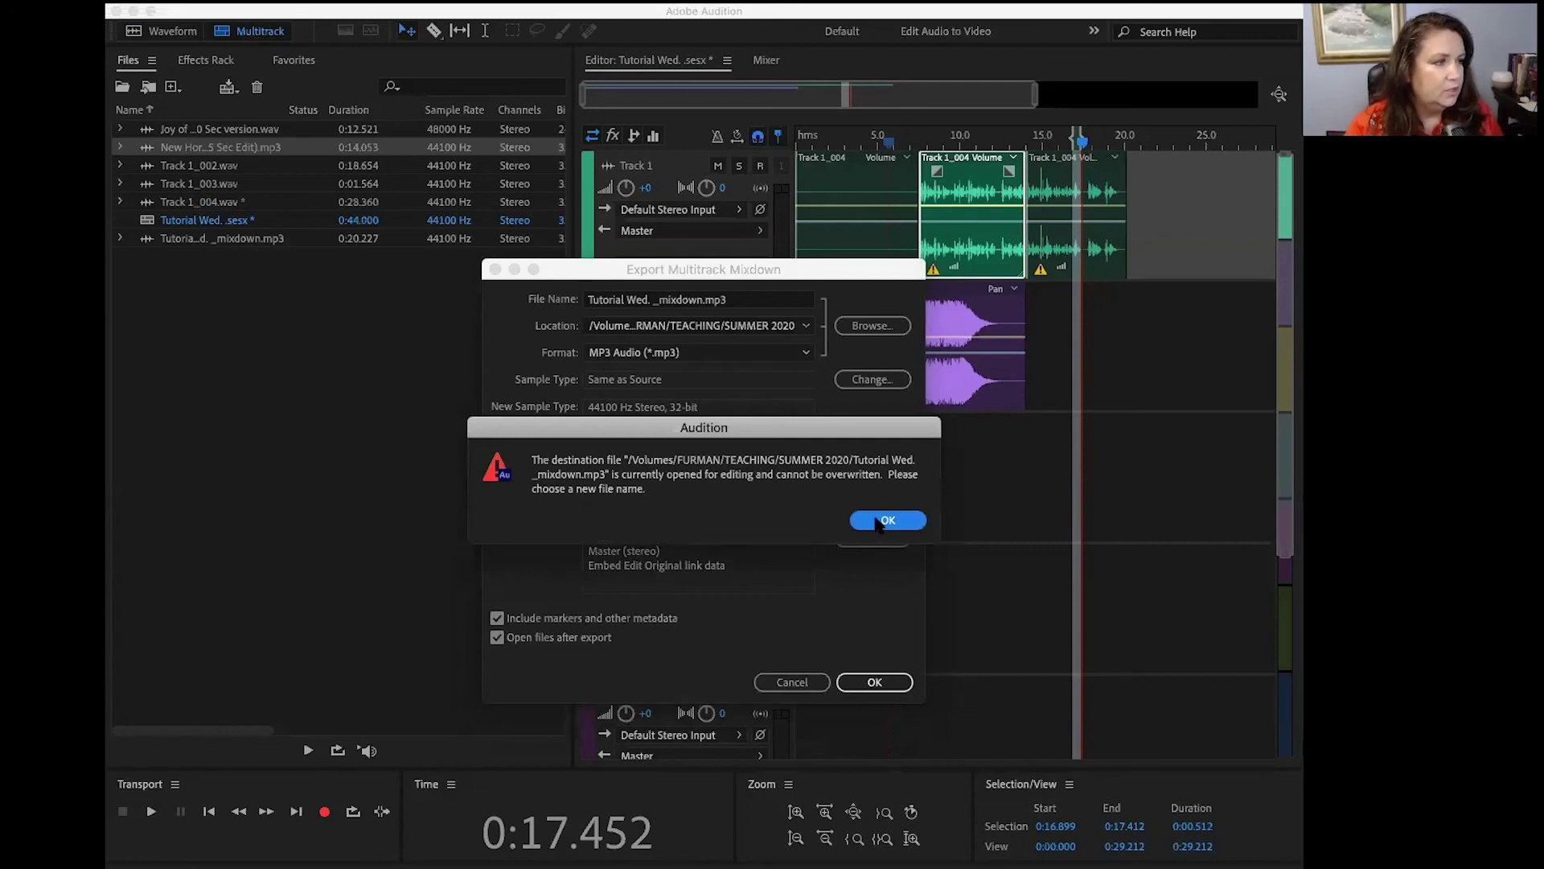
pyautogui.click(880, 521)
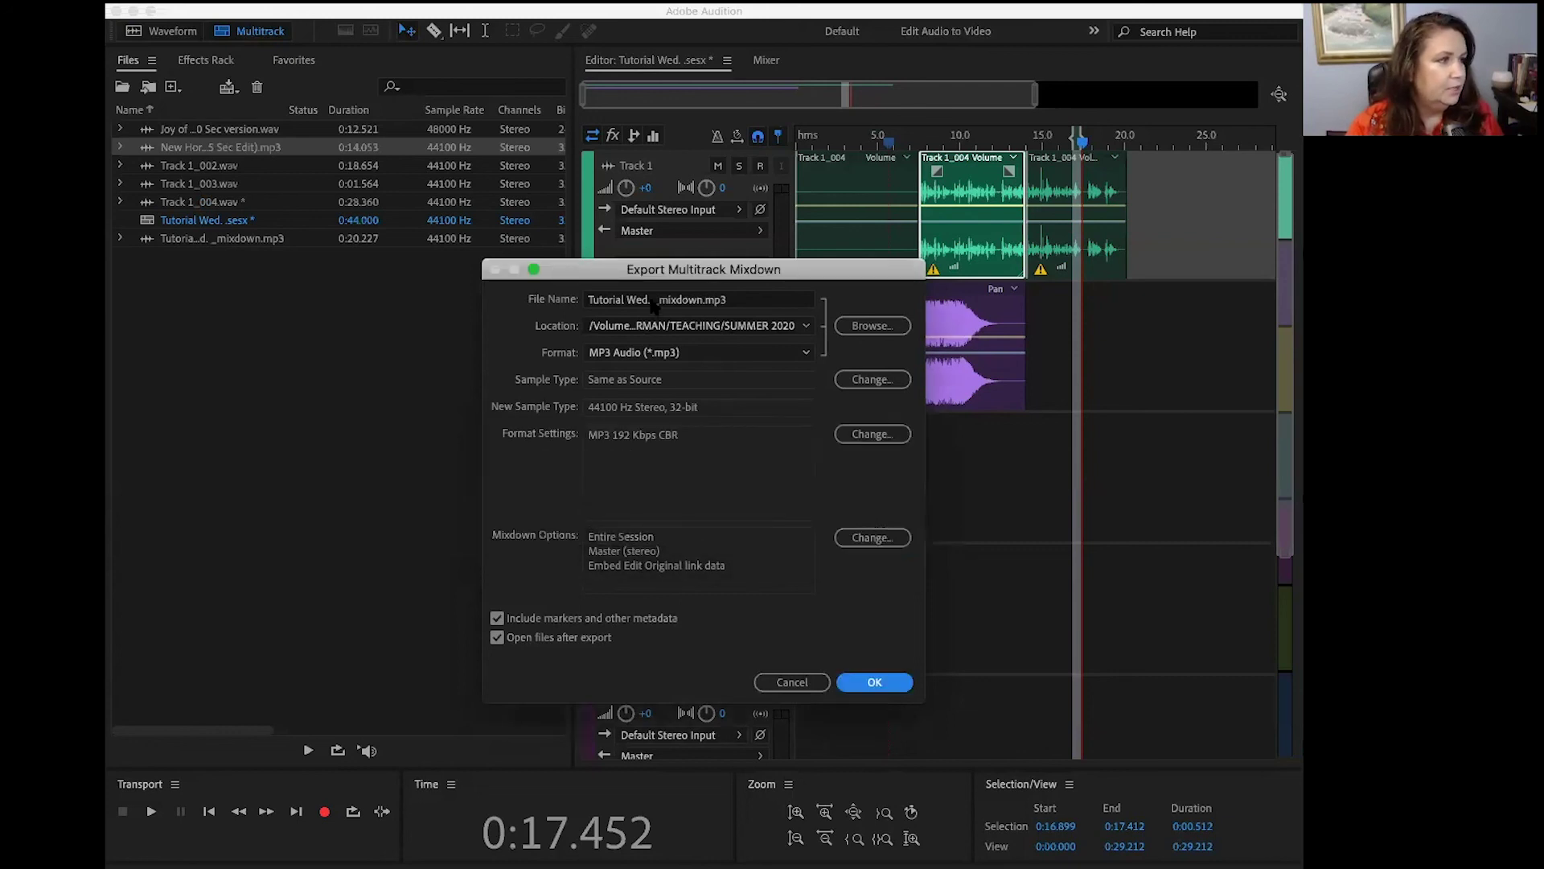
pyautogui.click(653, 300)
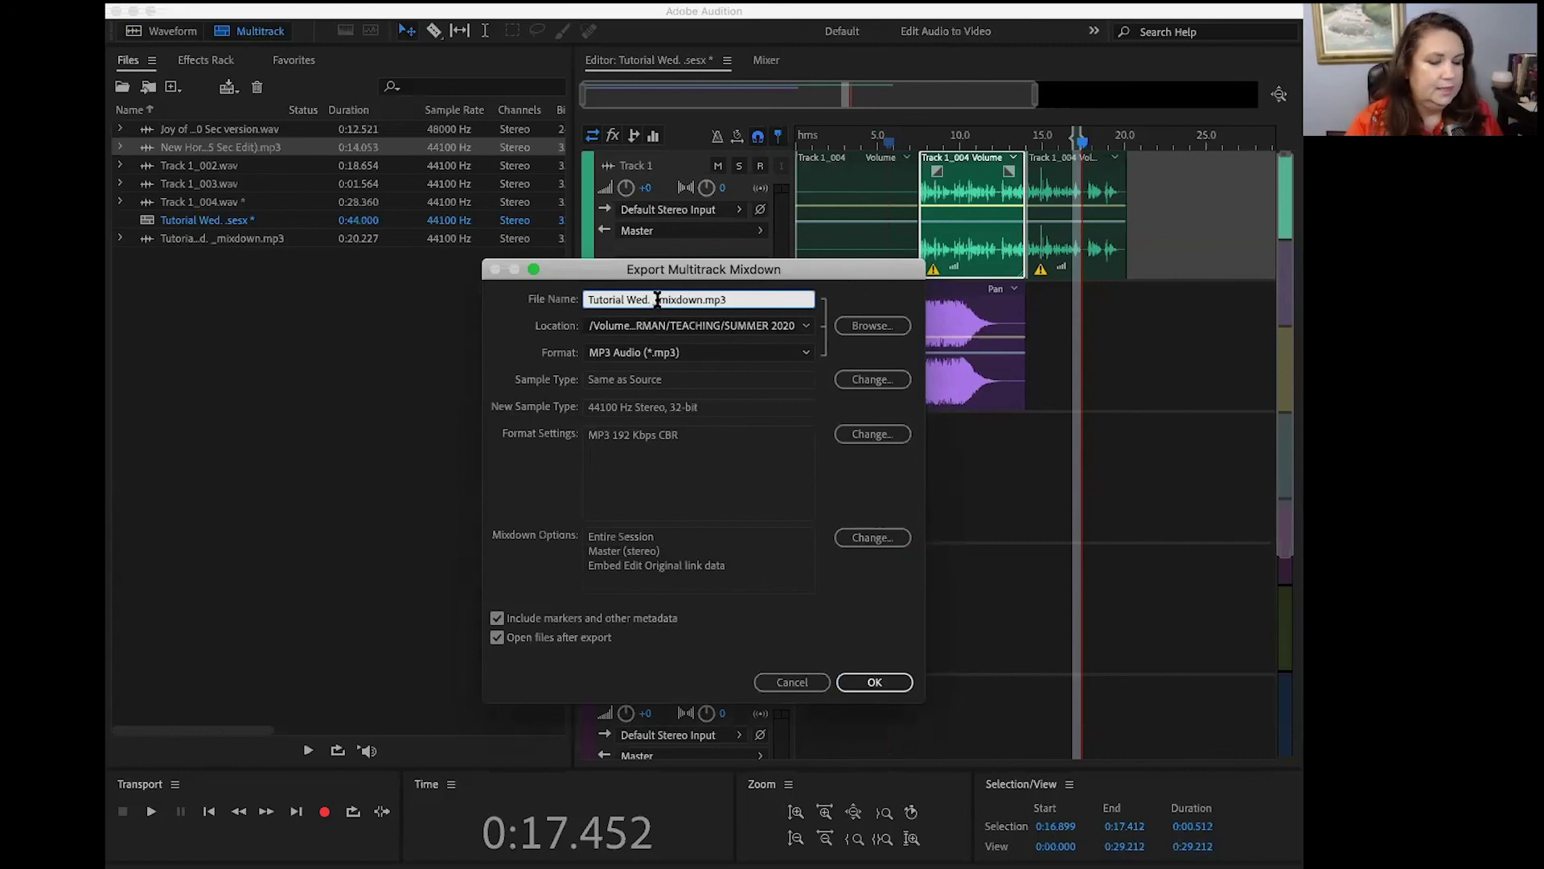
pyautogui.write('1')
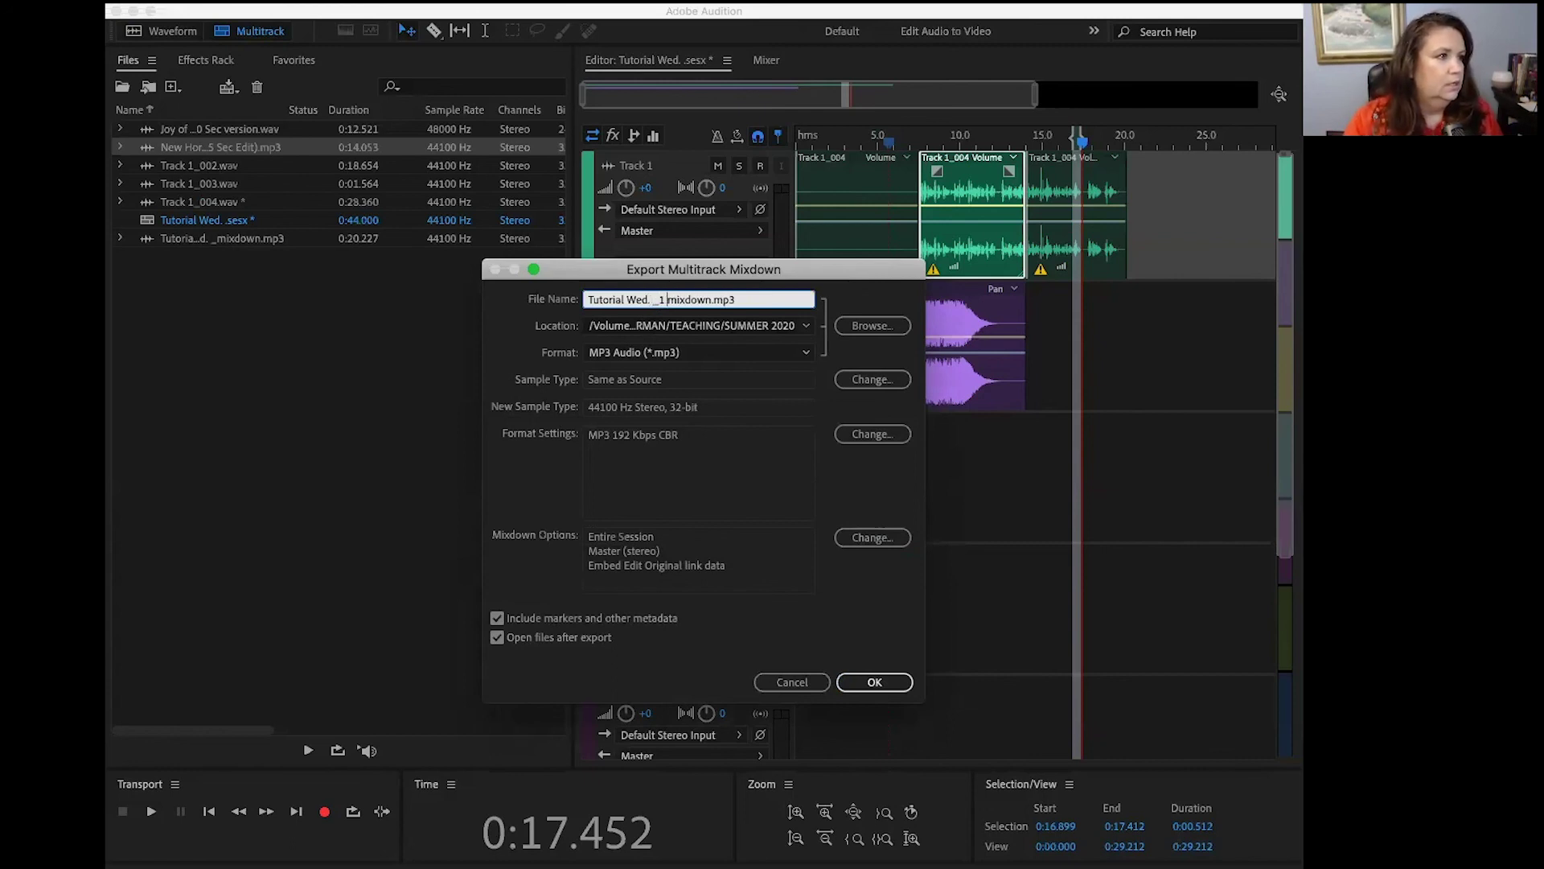
pyautogui.click(881, 682)
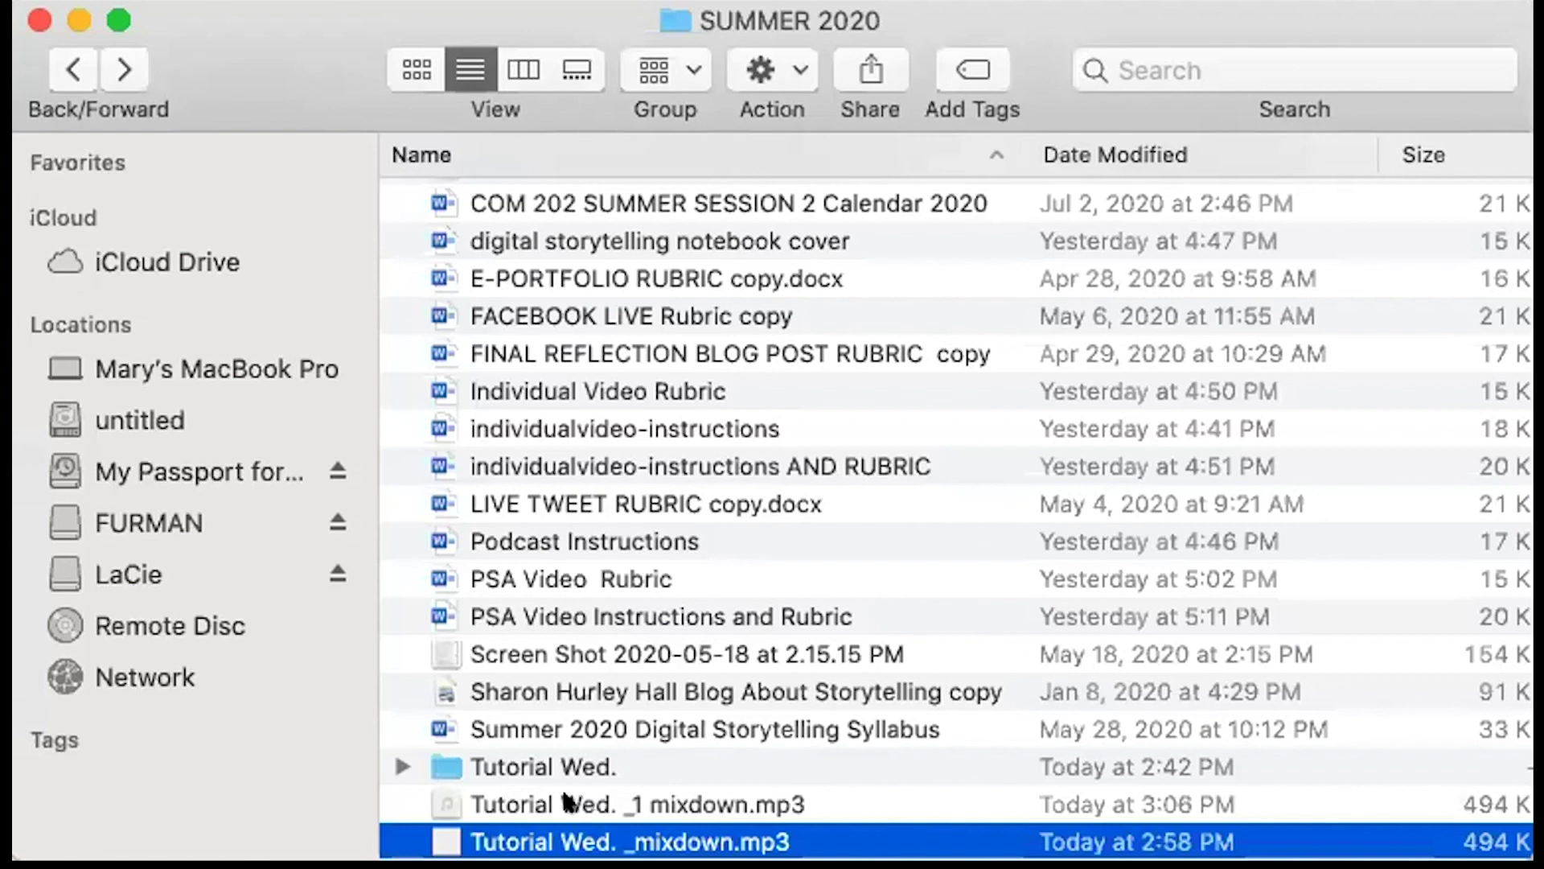
# In Finder's SUMMER 2020 folder, open the exported "Tutorial Wed. _1 mixdown.mp3" to listen to it
pyautogui.click(566, 801)
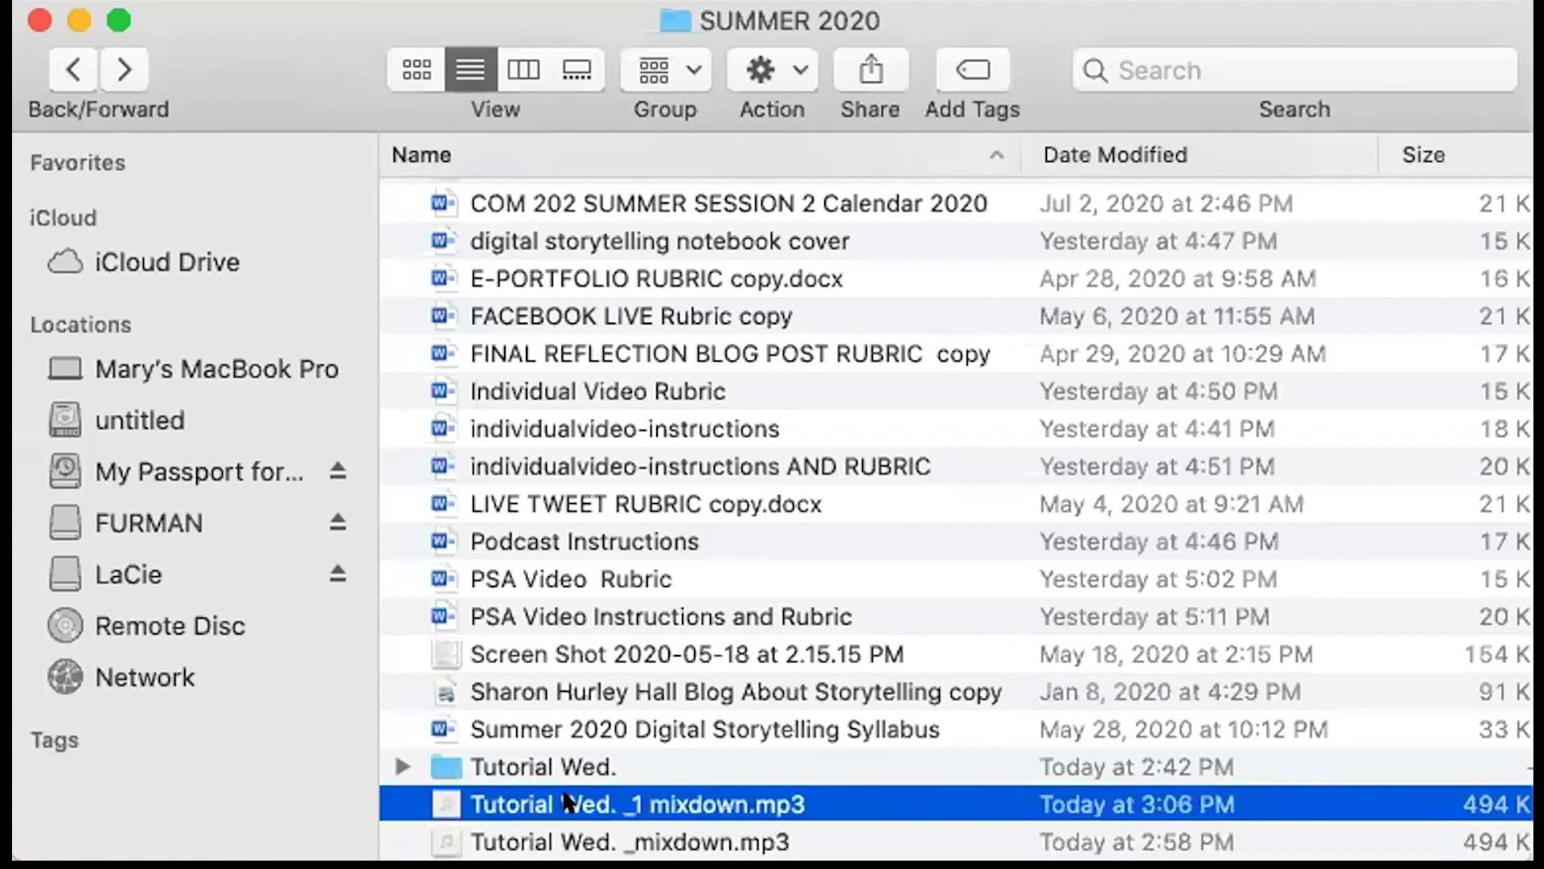
pyautogui.doubleClick(568, 803)
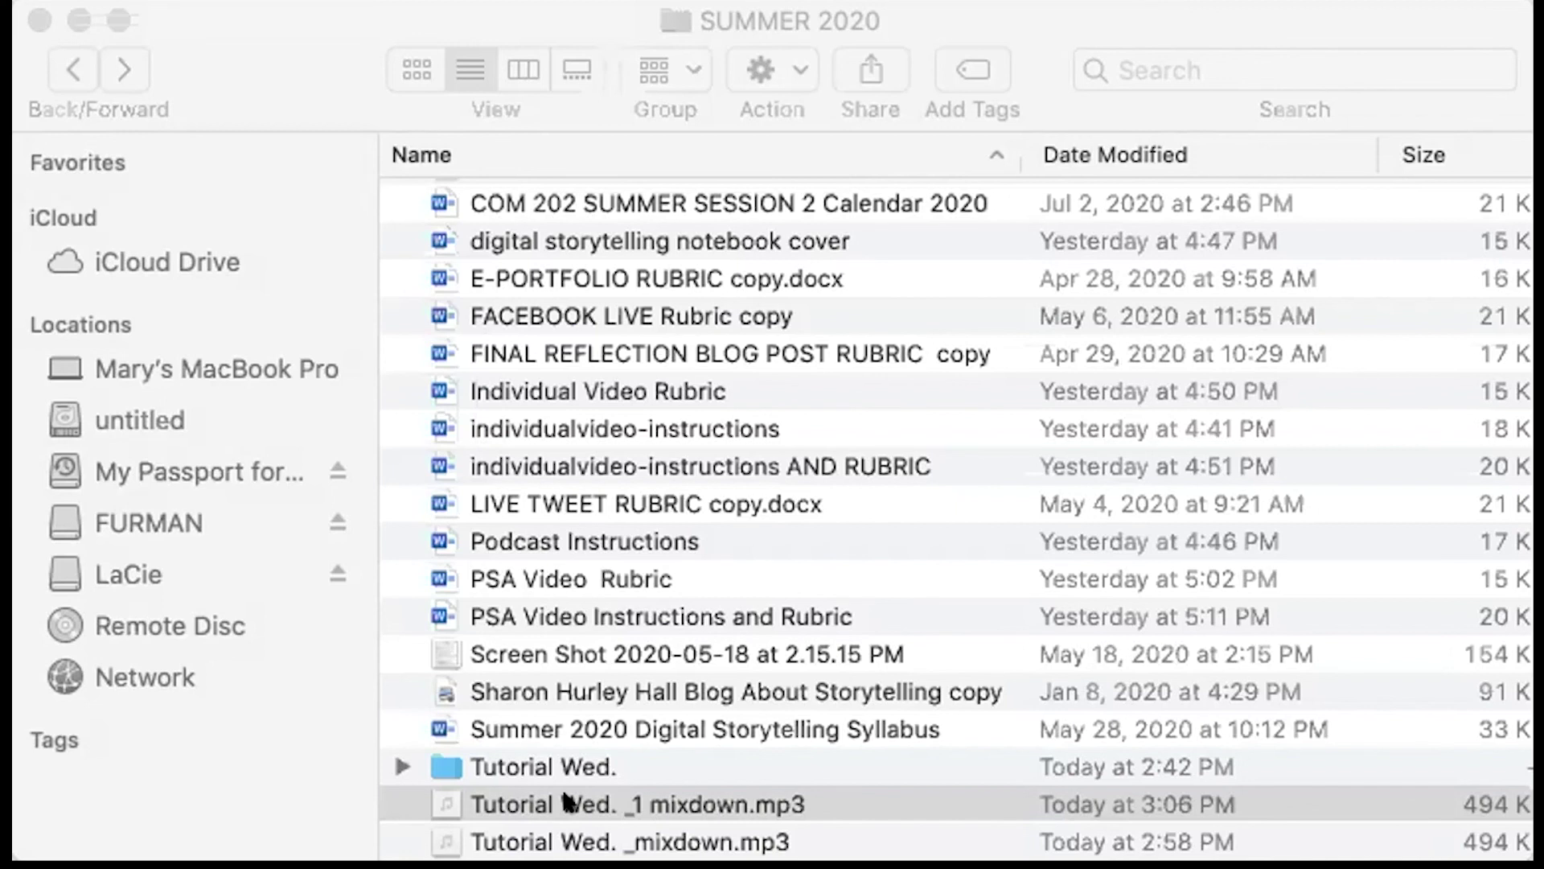
pyautogui.click(565, 801)
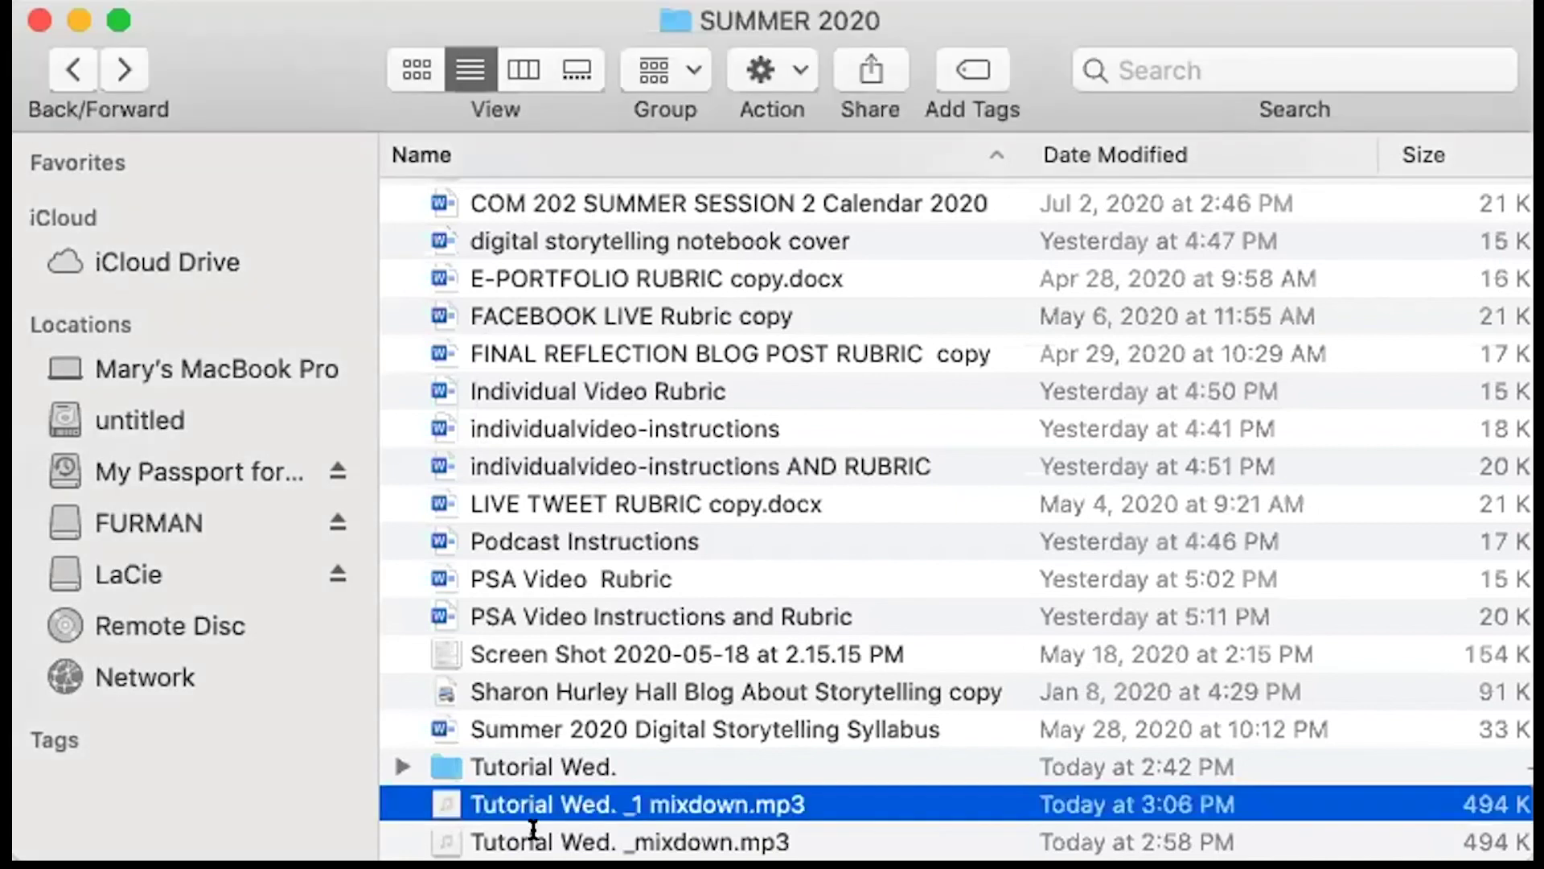